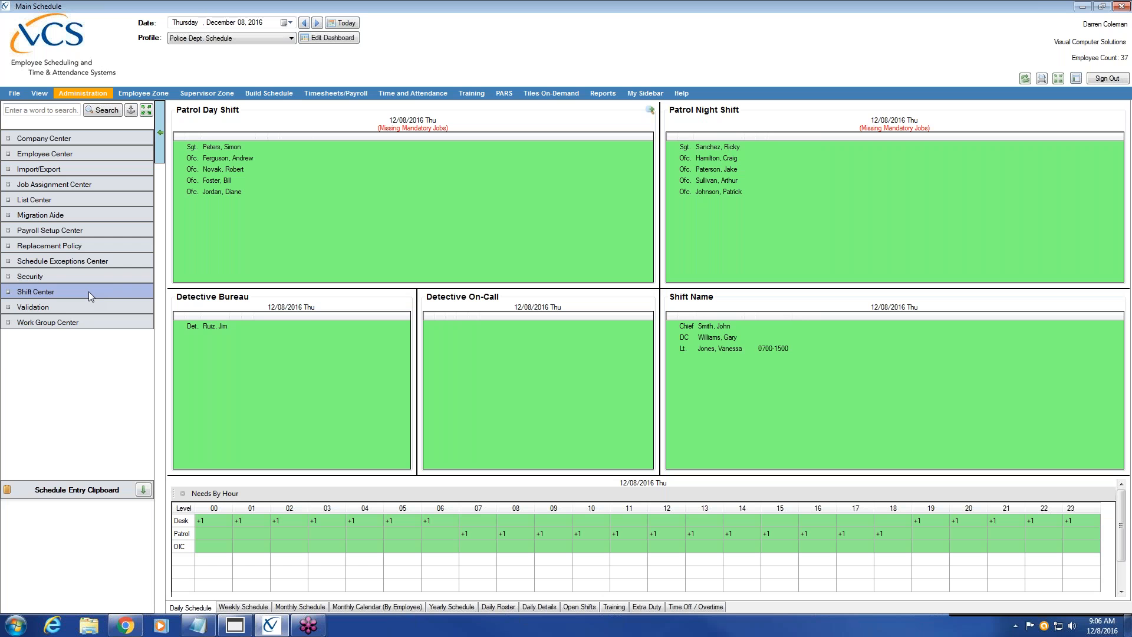
# Open Setup Shifts from Shift Center in the Administration sidebar to list the shift codes
pyautogui.click(88, 291)
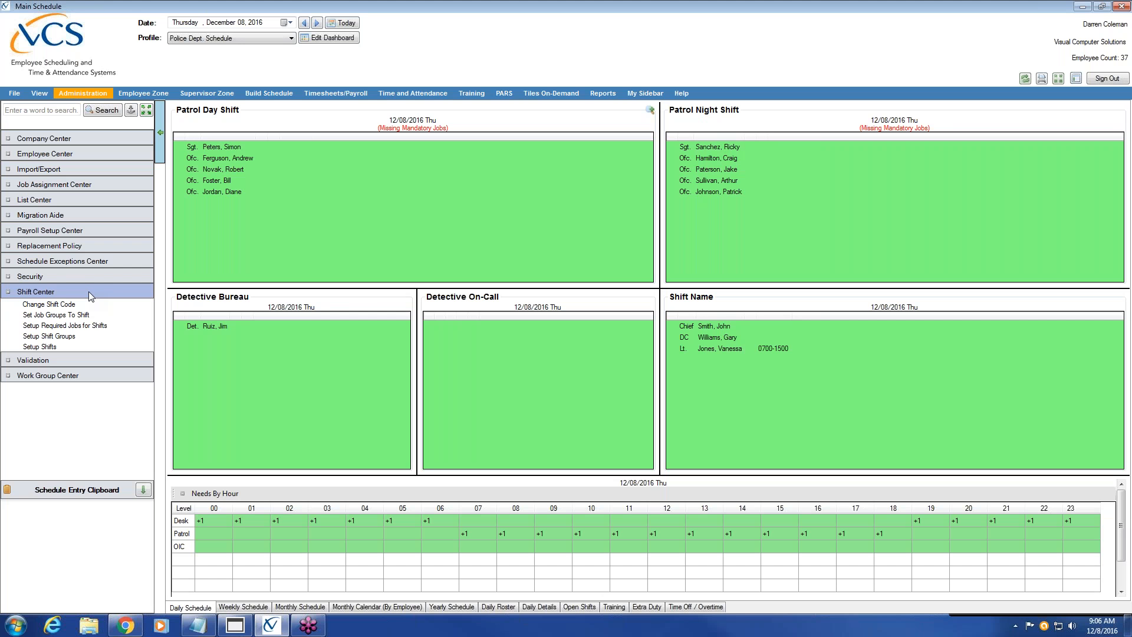
pyautogui.click(94, 343)
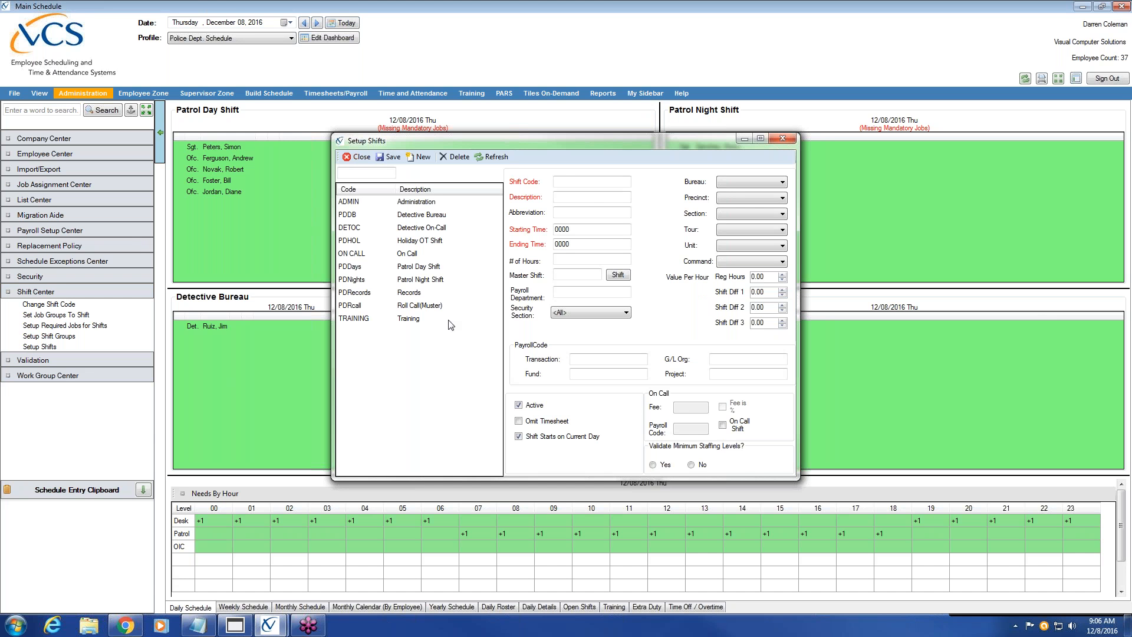
# Open the PDDays Patrol Day Shift record and review its 700–1900, 12-hour settings
pyautogui.click(404, 269)
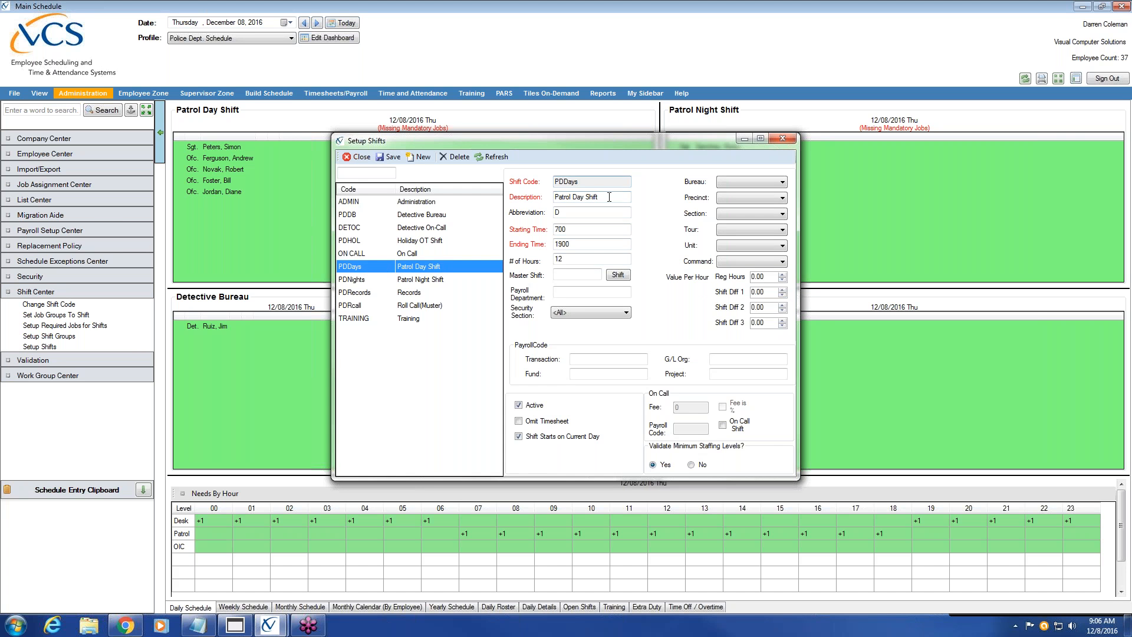
pyautogui.click(593, 232)
pyautogui.click(588, 259)
pyautogui.moveTo(592, 182); pyautogui.dragTo(543, 179)
pyautogui.click(616, 183)
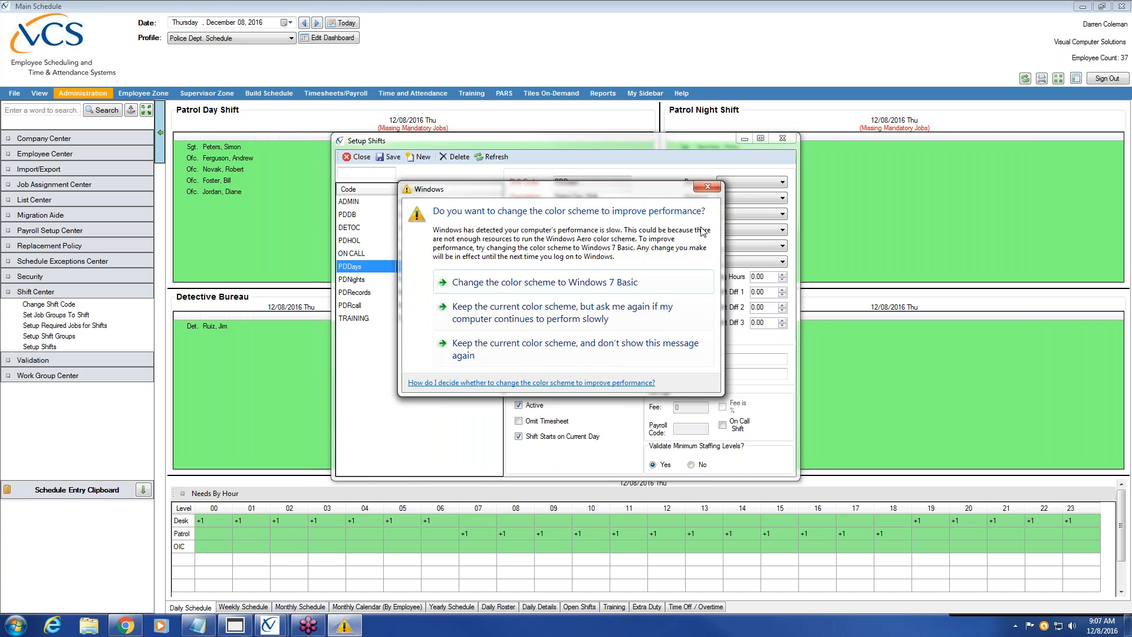
# Dismiss the Windows colour-scheme warning and start a blank new shift record
pyautogui.click(708, 188)
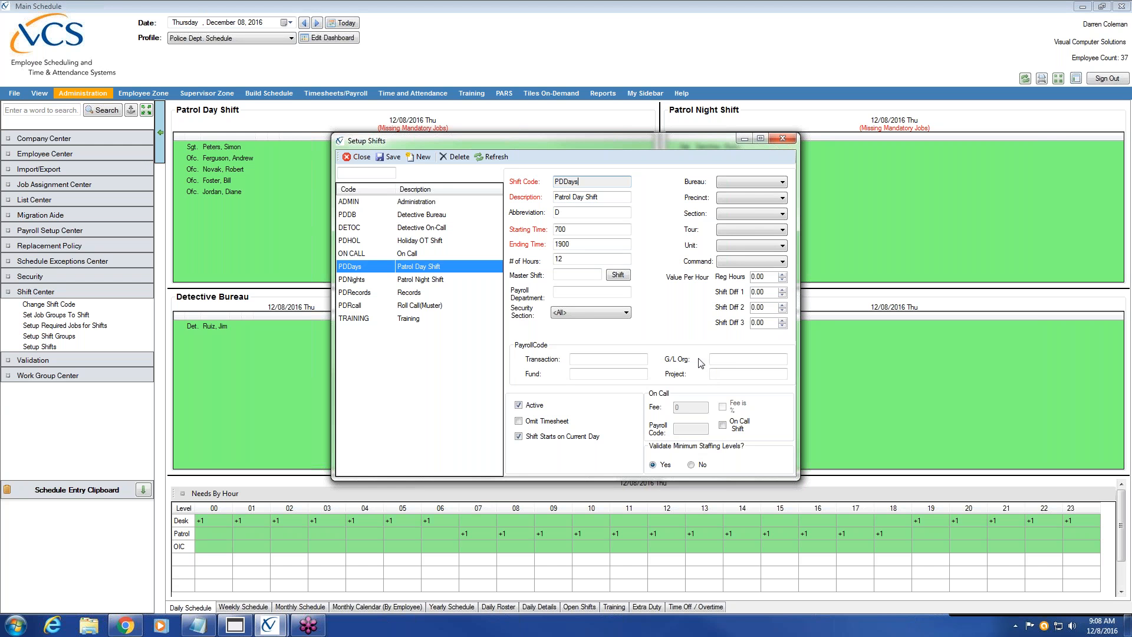
pyautogui.click(419, 157)
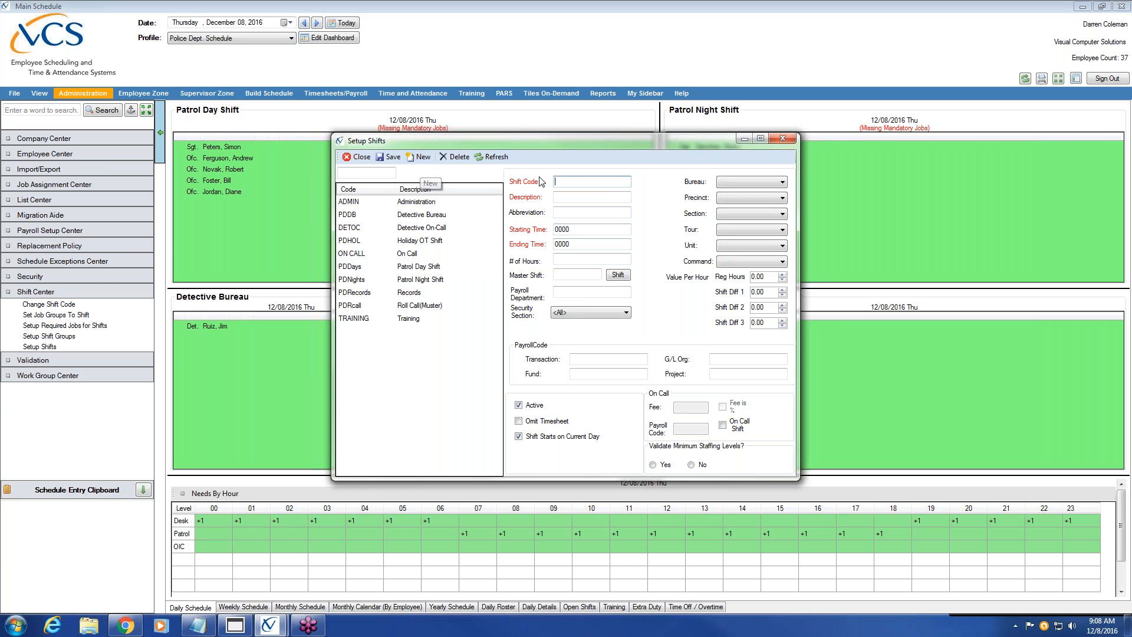
# Enter shift code DAYS with the description 'Day Shift 0630-1830'
pyautogui.write('Days')
pyautogui.press('BackSpace')
pyautogui.press('BackSpace')
pyautogui.press('BackSpace')
pyautogui.write('AYS')
pyautogui.press('Tab')
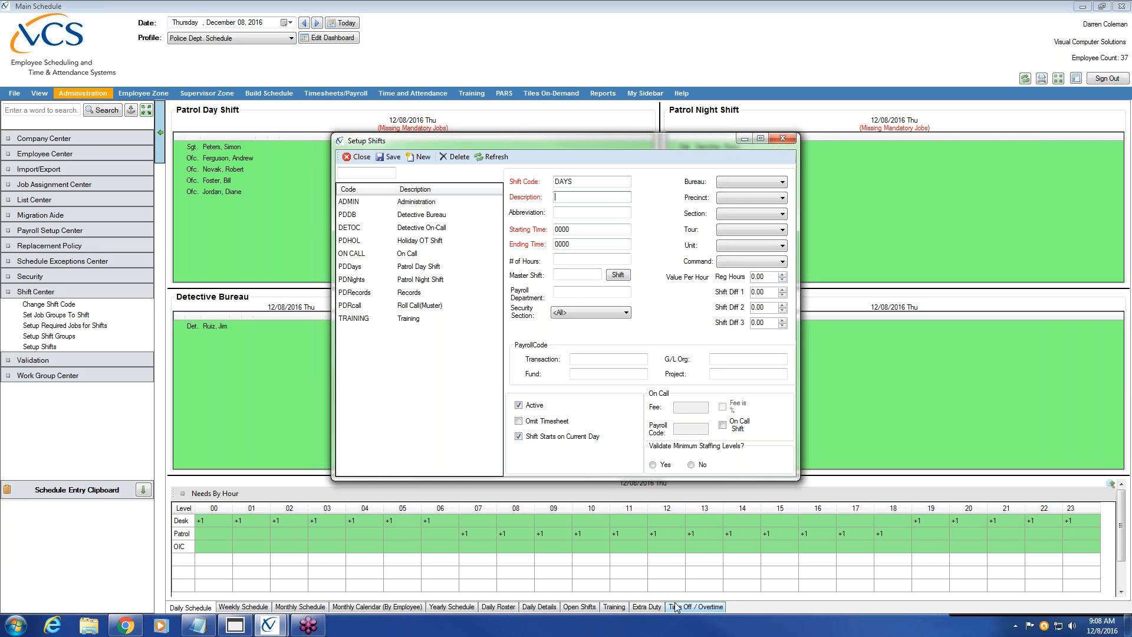
pyautogui.write('Day Shift')
pyautogui.write('0630-1830')
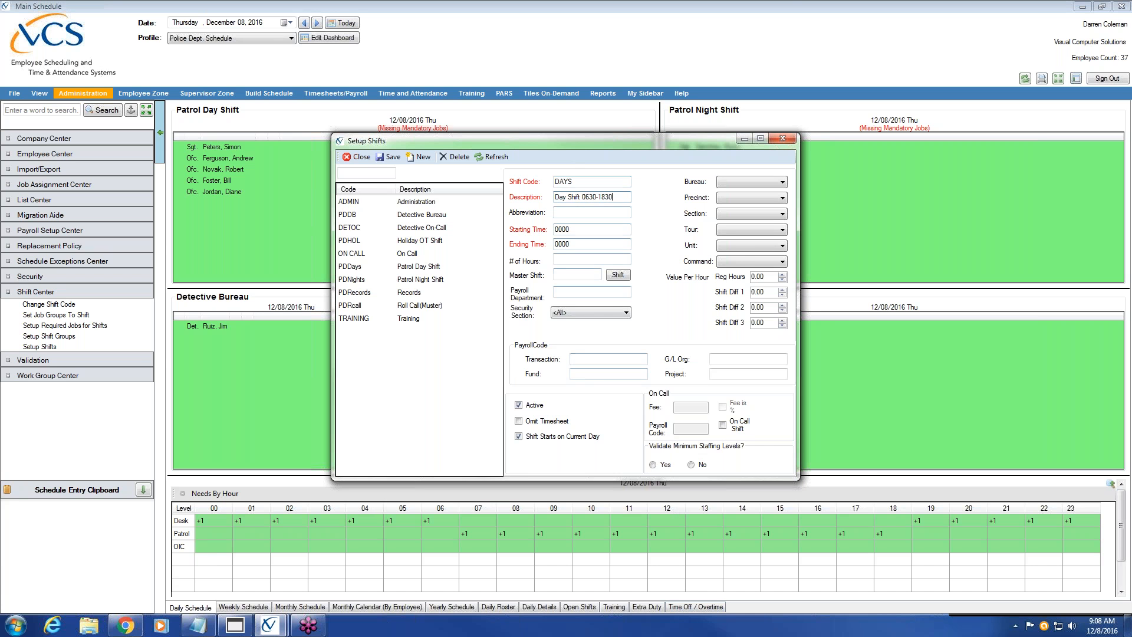
pyautogui.moveTo(584, 149); pyautogui.dragTo(668, 185)
pyautogui.moveTo(701, 234); pyautogui.dragTo(639, 235)
pyautogui.click(650, 249)
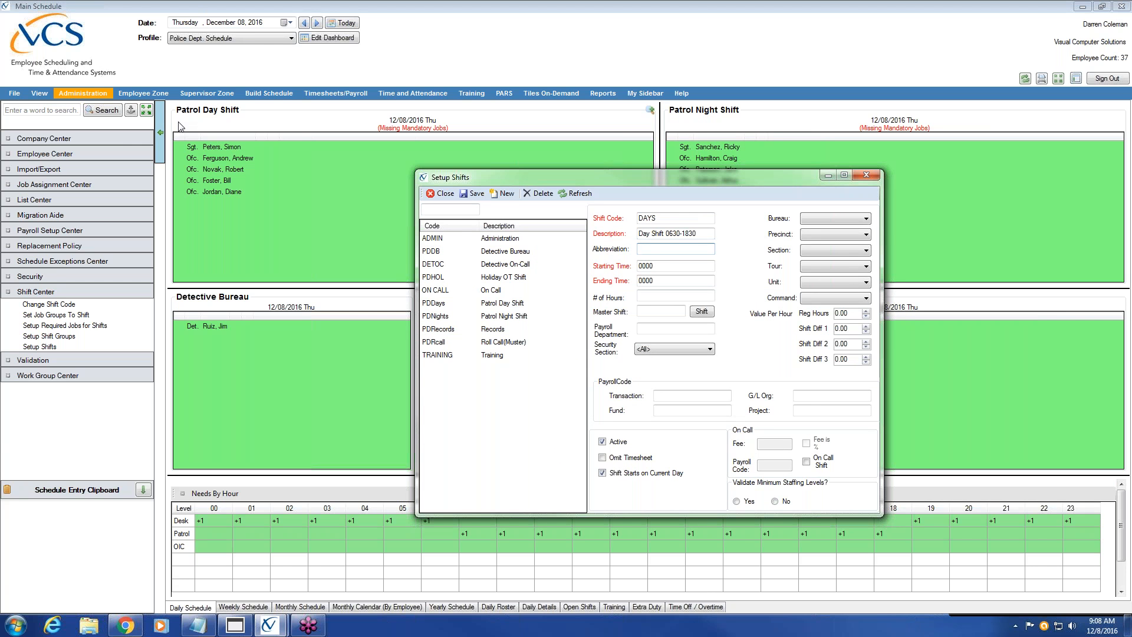
# Give the DAYS shift abbreviation D, starting time 0630 and ending time 1830
pyautogui.write('D')
pyautogui.press('Tab')
pyautogui.press('BackSpace')
pyautogui.press('BackSpace')
pyautogui.press('BackSpace')
pyautogui.write('0630')
pyautogui.press('Tab')
pyautogui.write('1830')
# Set DAYS to 12 hours with minimum staffing validation Yes, keeping the current colour scheme
pyautogui.click(671, 297)
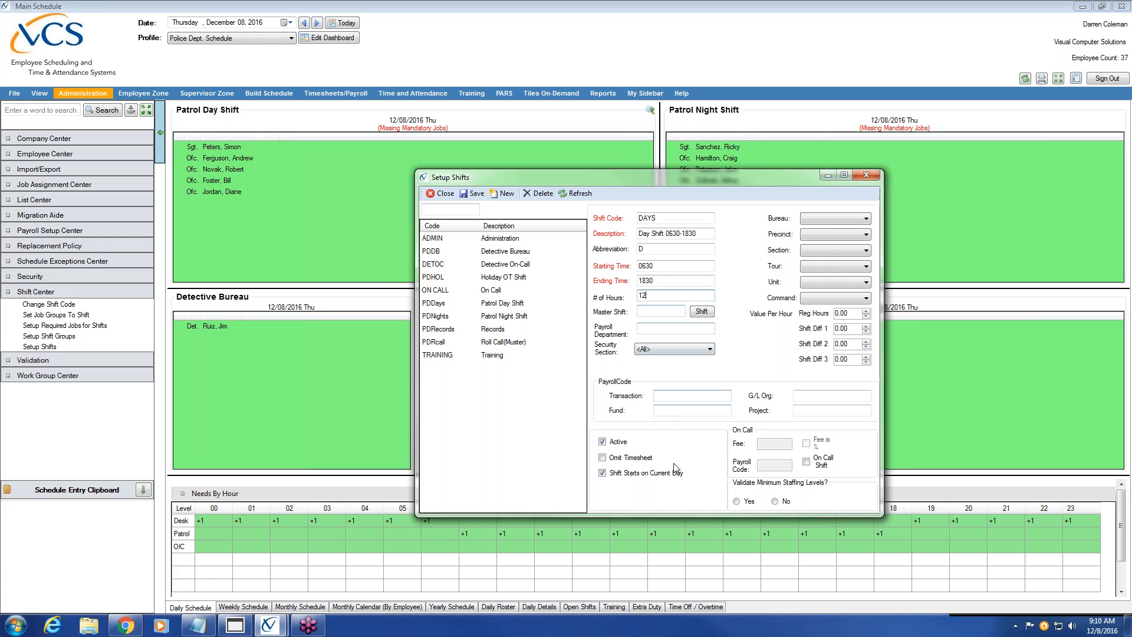
pyautogui.click(737, 502)
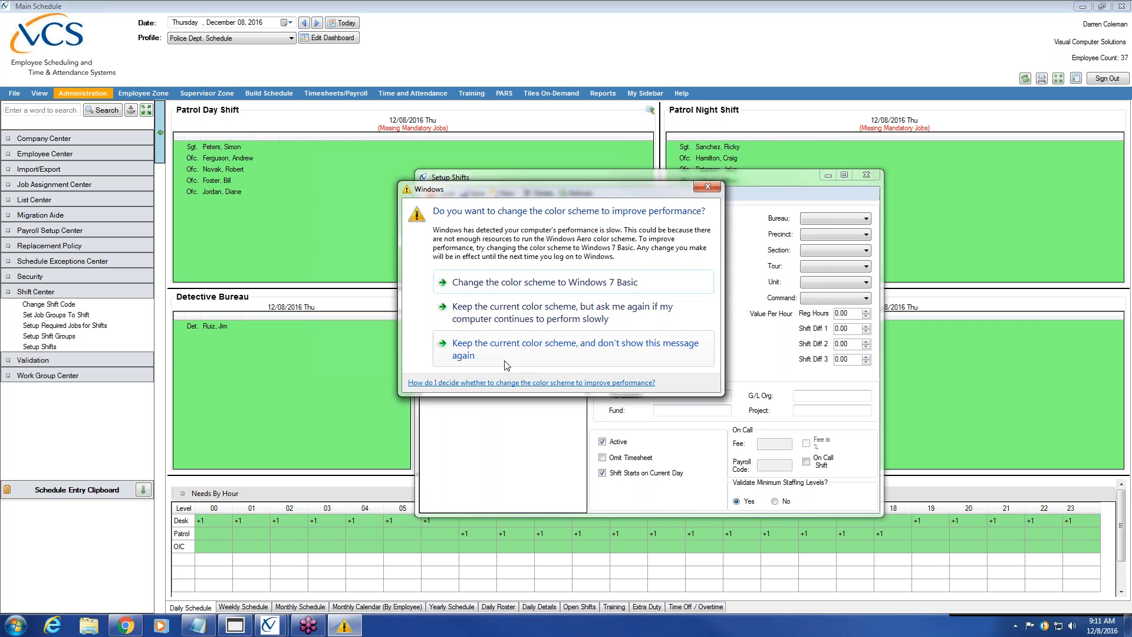
pyautogui.click(506, 357)
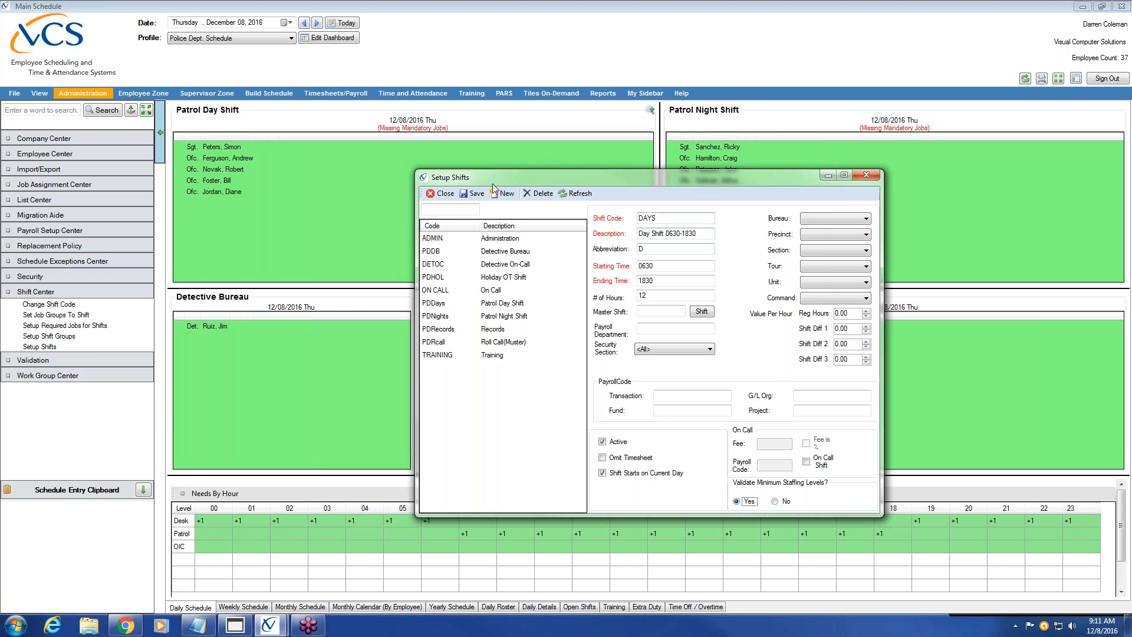
# Save the new DAYS shift to the shift list
pyautogui.click(477, 197)
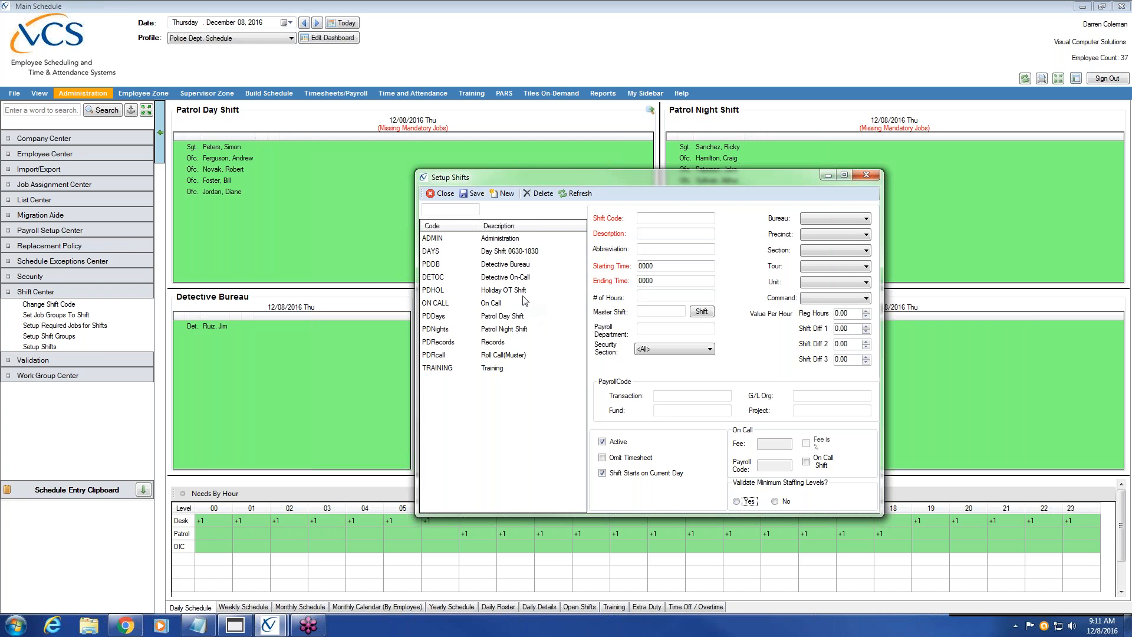
# Check the saved DAYS shift's 630–1830, 12-hour details, then begin another blank shift
pyautogui.click(493, 253)
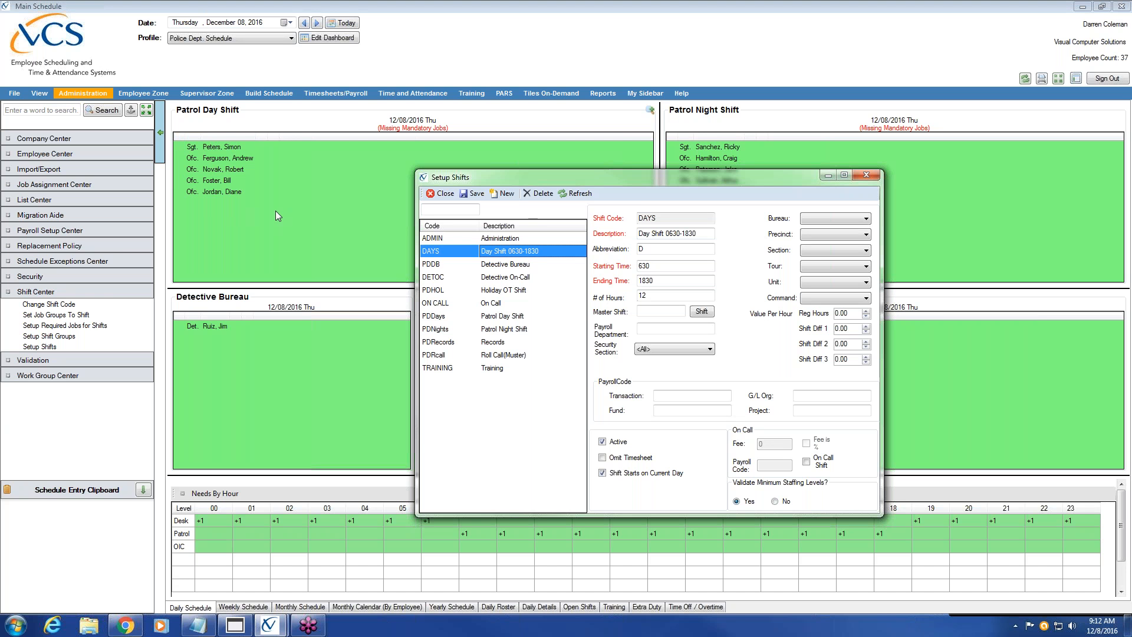
pyautogui.click(504, 193)
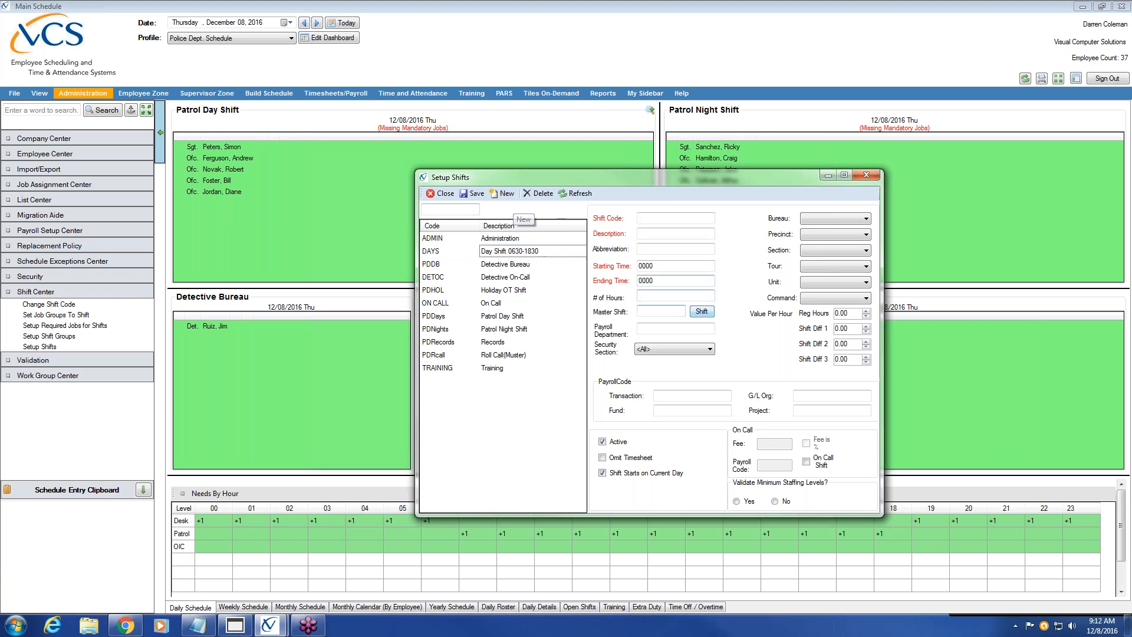
# Enter shift code NIGHT with the description 'Night Shift 1830-0630'
pyautogui.click(678, 219)
pyautogui.write('NIGHT')
pyautogui.press('Tab')
pyautogui.write('Night Shift ')
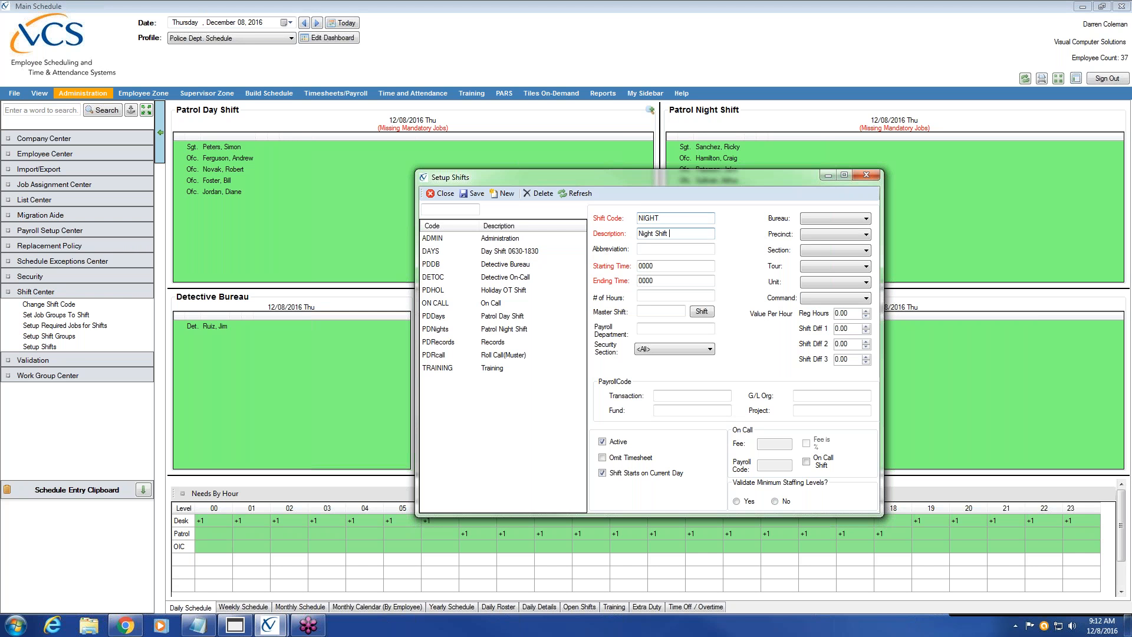
pyautogui.write('17')
pyautogui.write('830')
pyautogui.write('-0')
pyautogui.write('630')
pyautogui.click(652, 249)
# Set NIGHT to run 1830 to 0630 with minimum staffing validation, and save it
pyautogui.click(654, 267)
pyautogui.press('BackSpace')
pyautogui.press('BackSpace')
pyautogui.press('BackSpace')
pyautogui.write('1830')
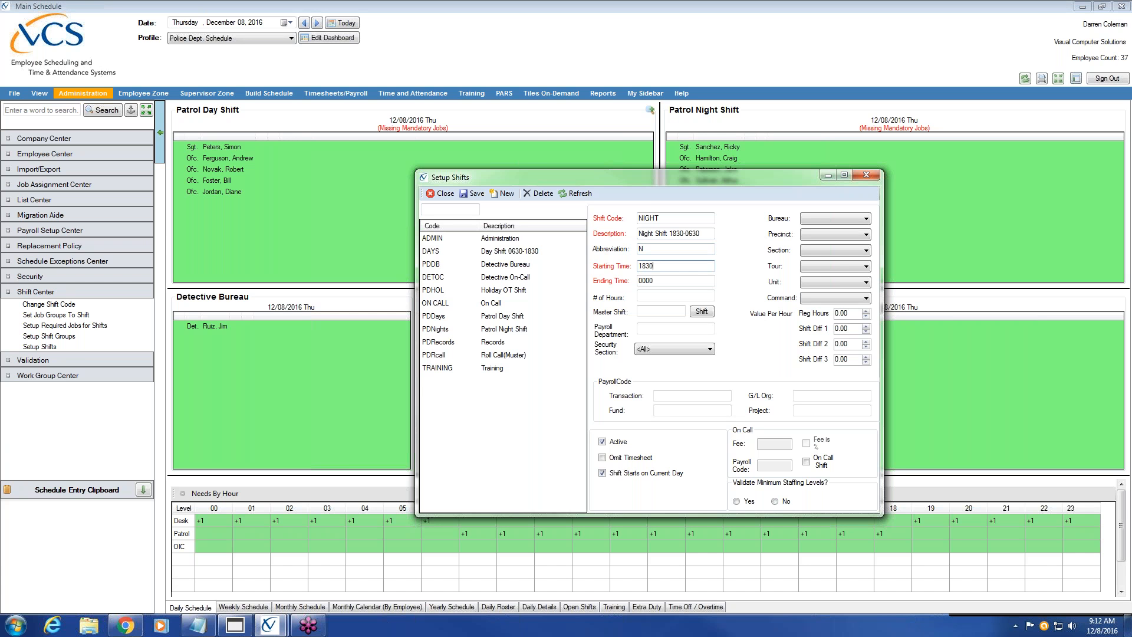
pyautogui.press('Tab')
pyautogui.write('0630')
pyautogui.click(740, 502)
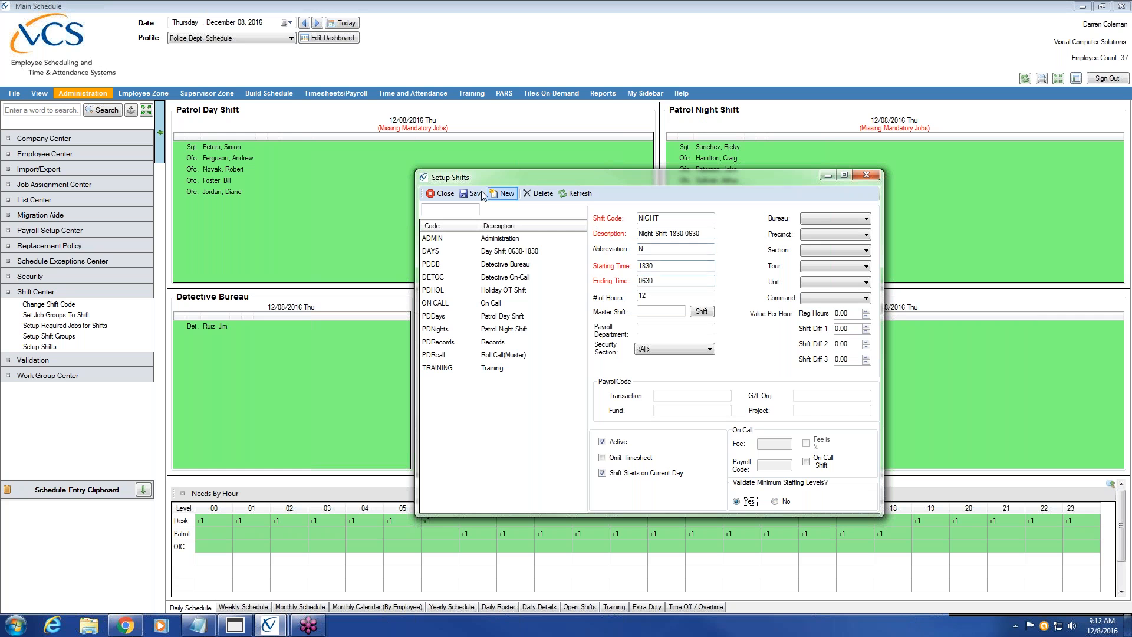
pyautogui.click(474, 193)
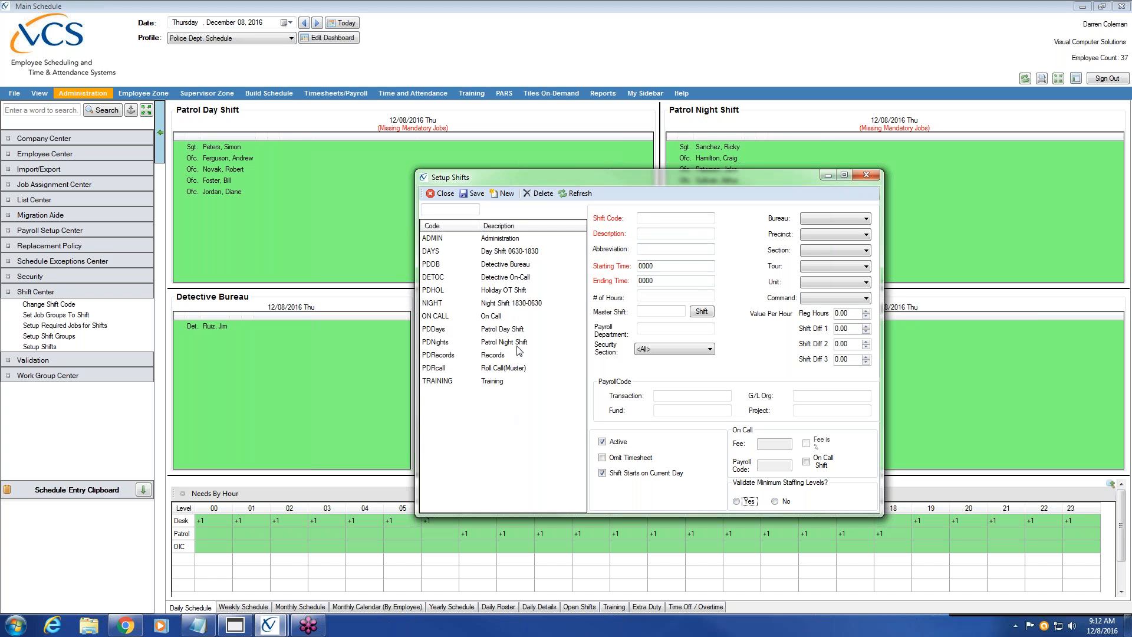
# Load the ADMIN Administration shift record, 800 to 1600 for 8 hours
pyautogui.click(494, 239)
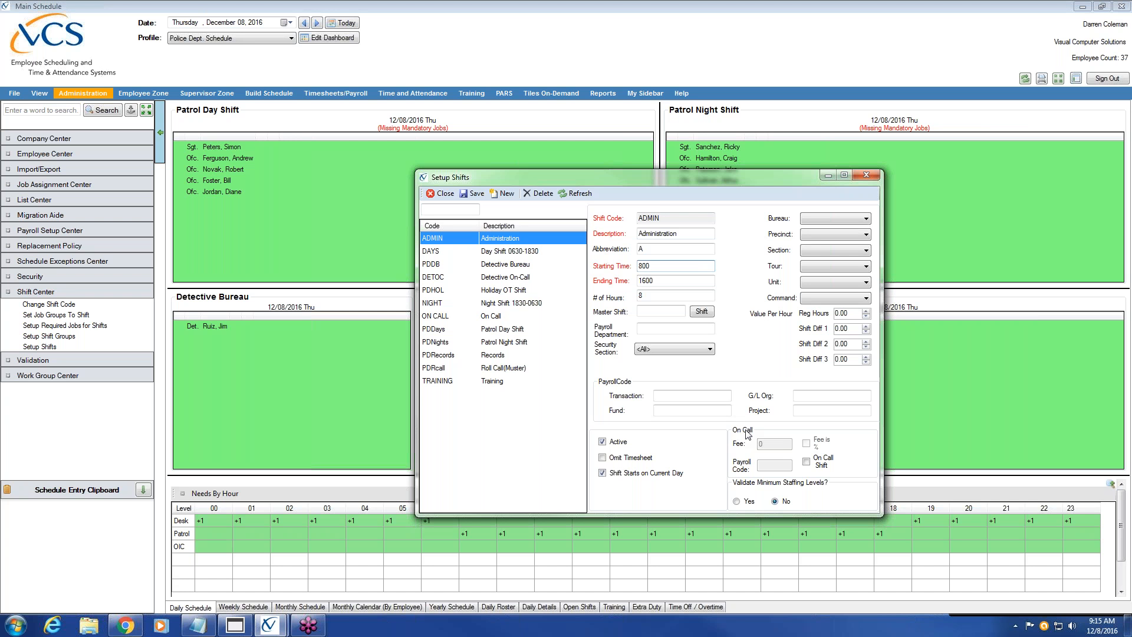
# Start a new shift coded DET8-4 with description 'Detective 8-4'
pyautogui.click(504, 194)
pyautogui.write('DET')
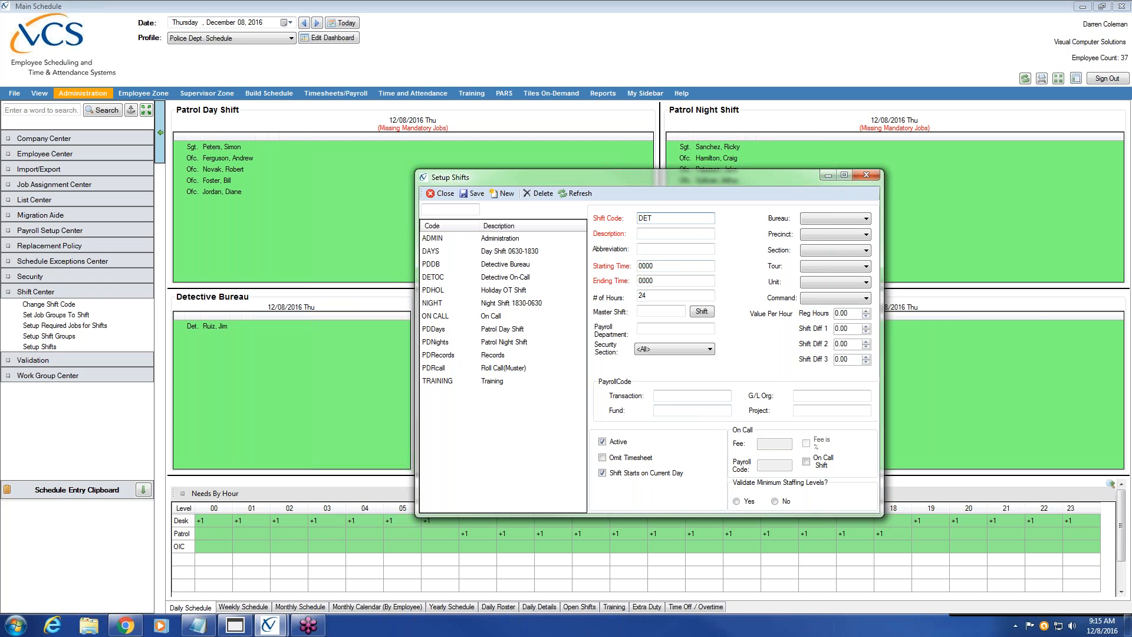
pyautogui.write('8-4')
pyautogui.click(654, 233)
pyautogui.write('Detective')
pyautogui.write('8-4')
pyautogui.click(673, 251)
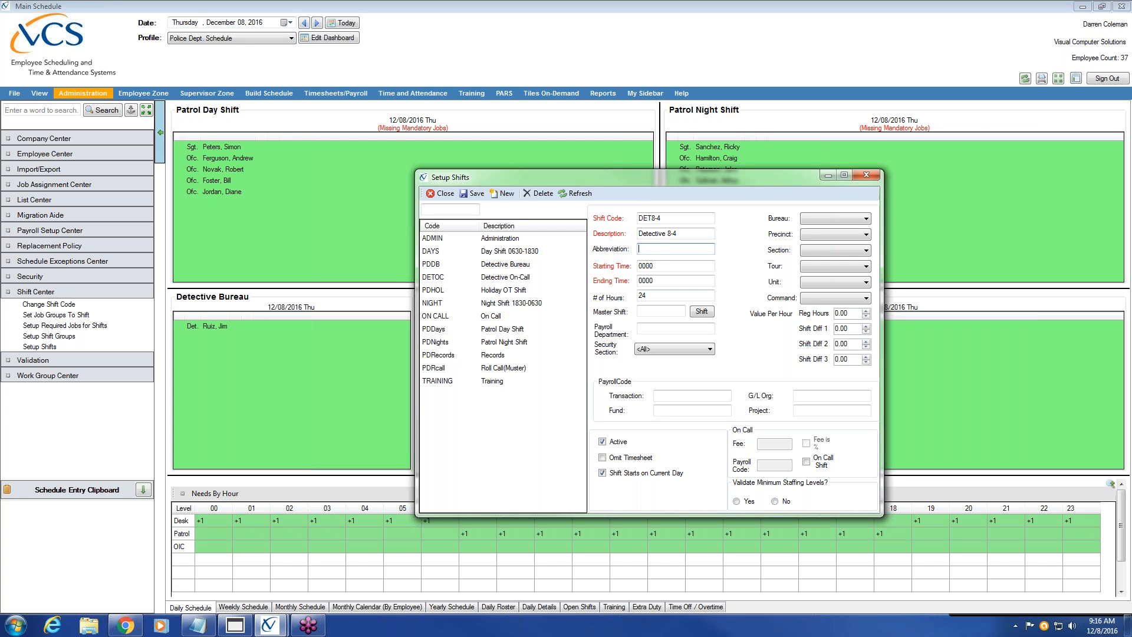
pyautogui.write('E')
pyautogui.press('BackSpace')
# Set DET8-4 to run 0800–1600, decline staffing validation, and save the shift
pyautogui.click(661, 267)
pyautogui.press('BackSpace')
pyautogui.press('BackSpace')
pyautogui.press('BackSpace')
pyautogui.write('0800')
pyautogui.press('Tab')
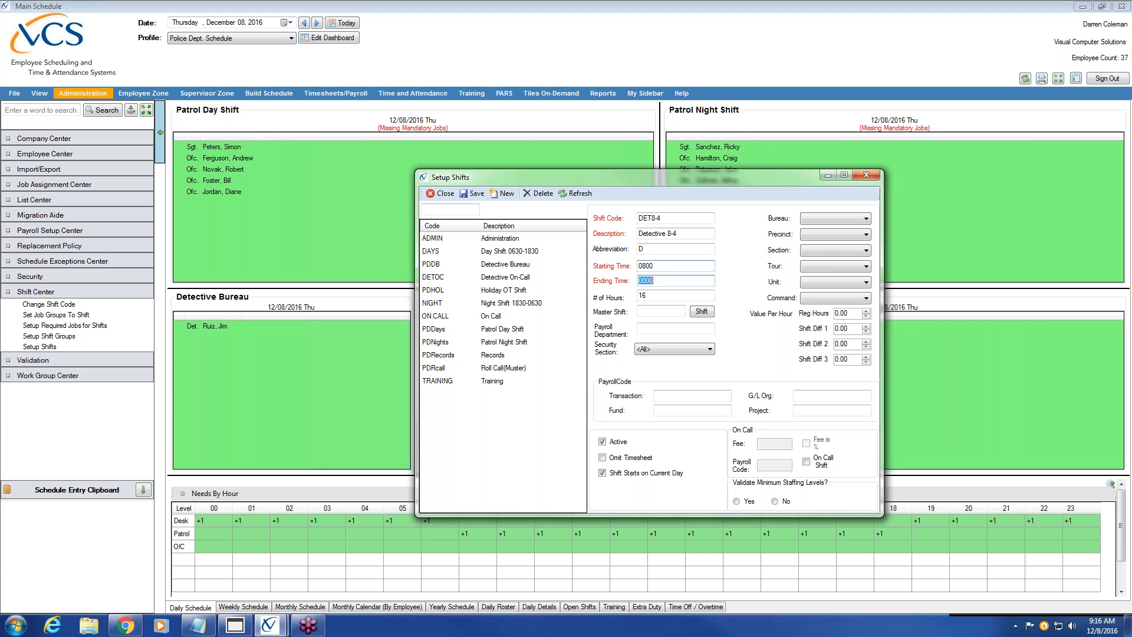
pyautogui.write('1600')
pyautogui.press('Tab')
pyautogui.click(775, 502)
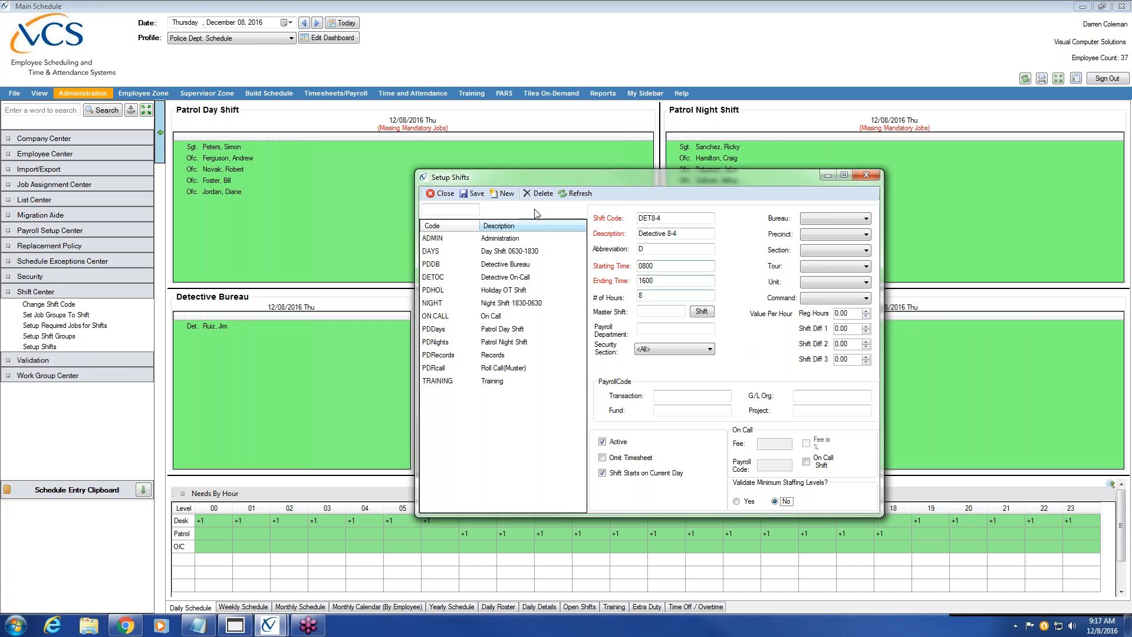
pyautogui.click(473, 193)
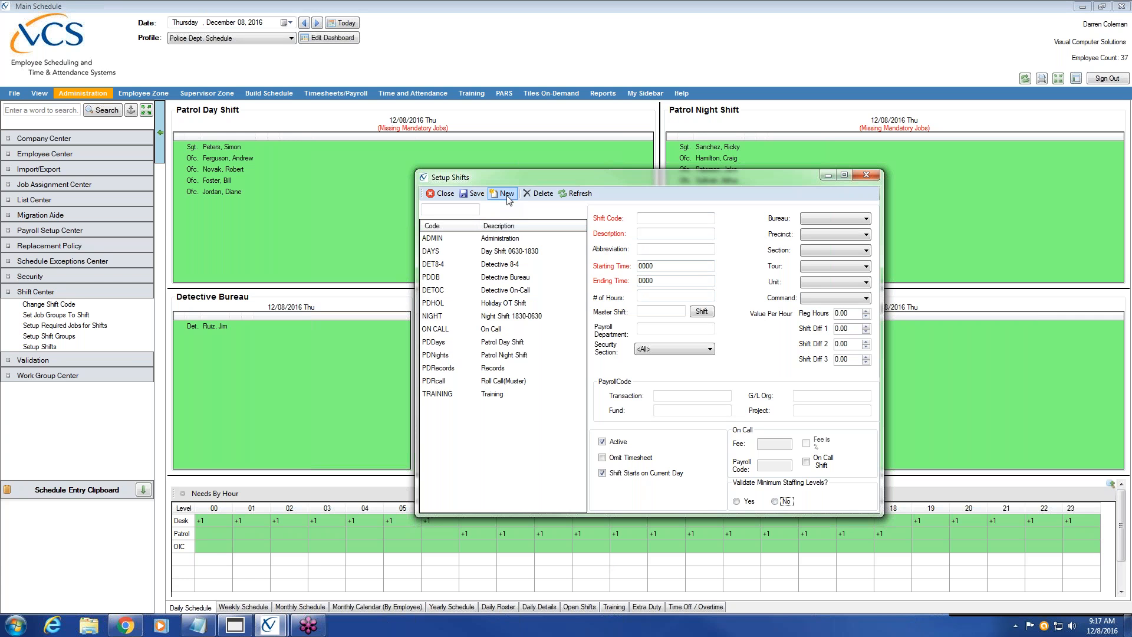
# Enter shift code DET12-8, description 'Detective 12-8' and abbreviation A
pyautogui.click(655, 219)
pyautogui.write('DET12-8')
pyautogui.press('Tab')
pyautogui.write('Detective 12-8')
pyautogui.click(674, 249)
pyautogui.write('A')
# Set the Detective 12-8 times to 1200–2000 for 8 hours and save it
pyautogui.doubleClick(674, 266)
pyautogui.press('BackSpace')
pyautogui.write('1200')
pyautogui.click(664, 281)
pyautogui.press('BackSpace')
pyautogui.press('BackSpace')
pyautogui.press('BackSpace')
pyautogui.press('BackSpace')
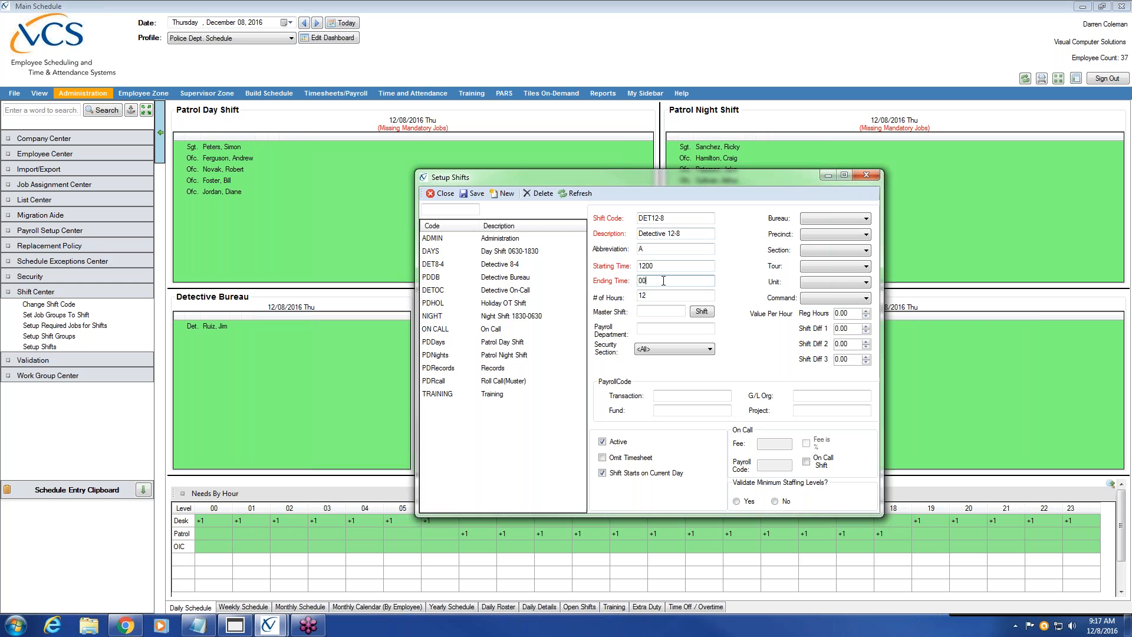
pyautogui.write('0800')
pyautogui.press('BackSpace')
pyautogui.press('BackSpace')
pyautogui.press('BackSpace')
pyautogui.press('BackSpace')
pyautogui.press('BackSpace')
pyautogui.write('2000')
pyautogui.click(664, 297)
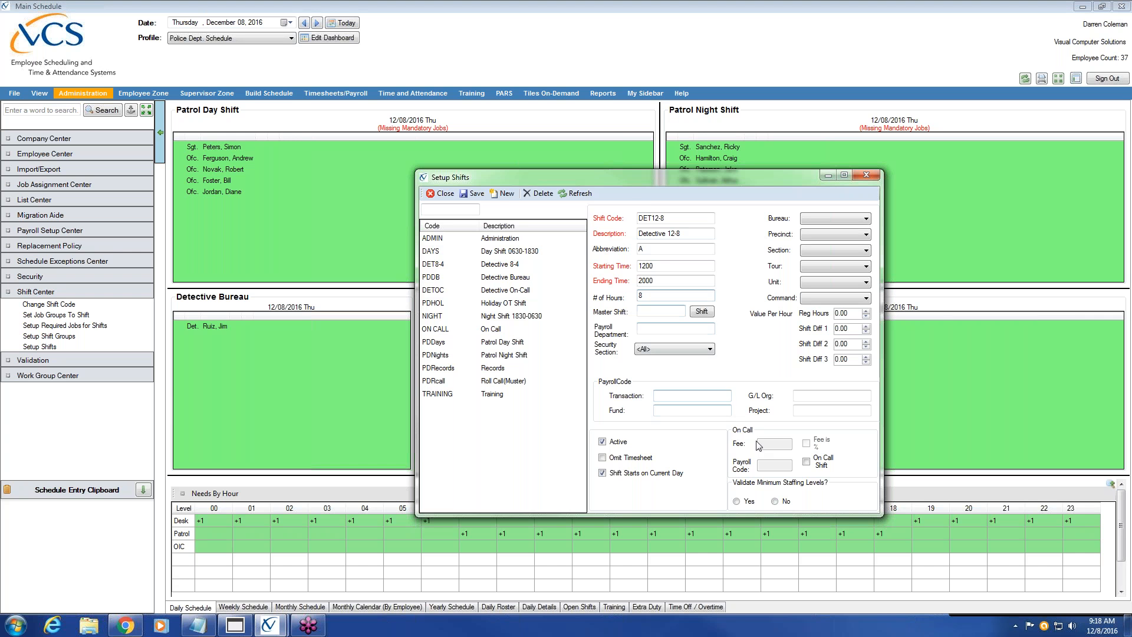
pyautogui.click(474, 195)
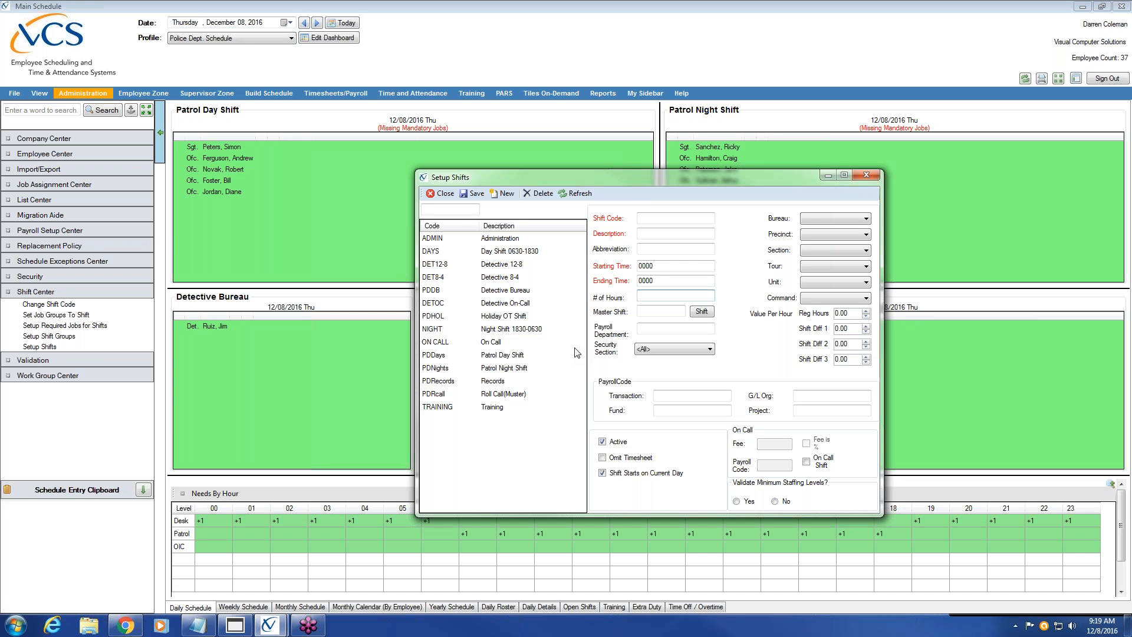
# Start a new shift coded DET4-12 with description 'Detective 4-12'
pyautogui.click(503, 194)
pyautogui.click(676, 219)
pyautogui.write('DET')
pyautogui.write('4-12')
pyautogui.click(681, 236)
pyautogui.write('Detective')
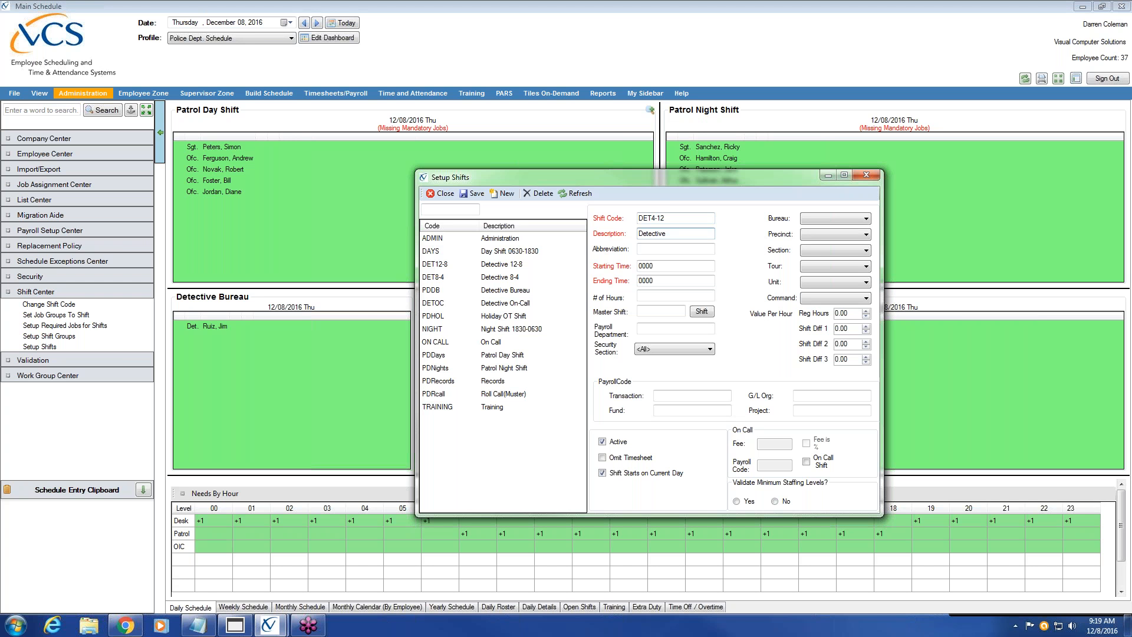
pyautogui.write('4-12')
# Correct the abbreviation to E and enter 1600 as the starting time
pyautogui.press('Tab')
pyautogui.press('BackSpace')
pyautogui.press('Tab')
pyautogui.press('BackSpace')
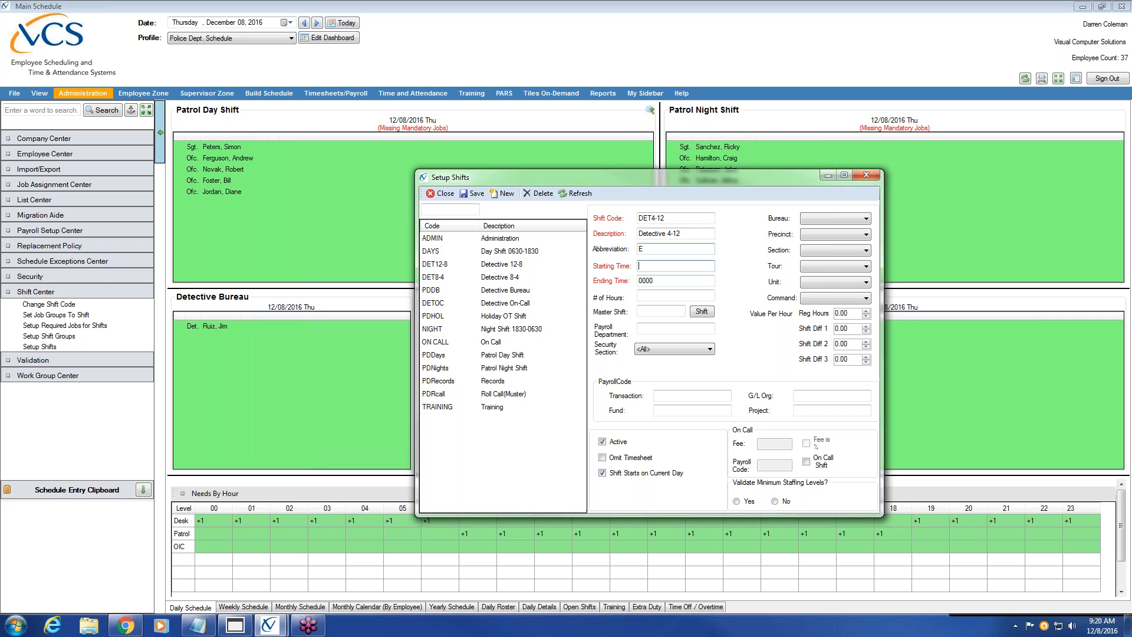
pyautogui.write('1600')
# Confirm the 1600 start so DET4-12 ends at 0000 with 8 hours
pyautogui.press('Tab')
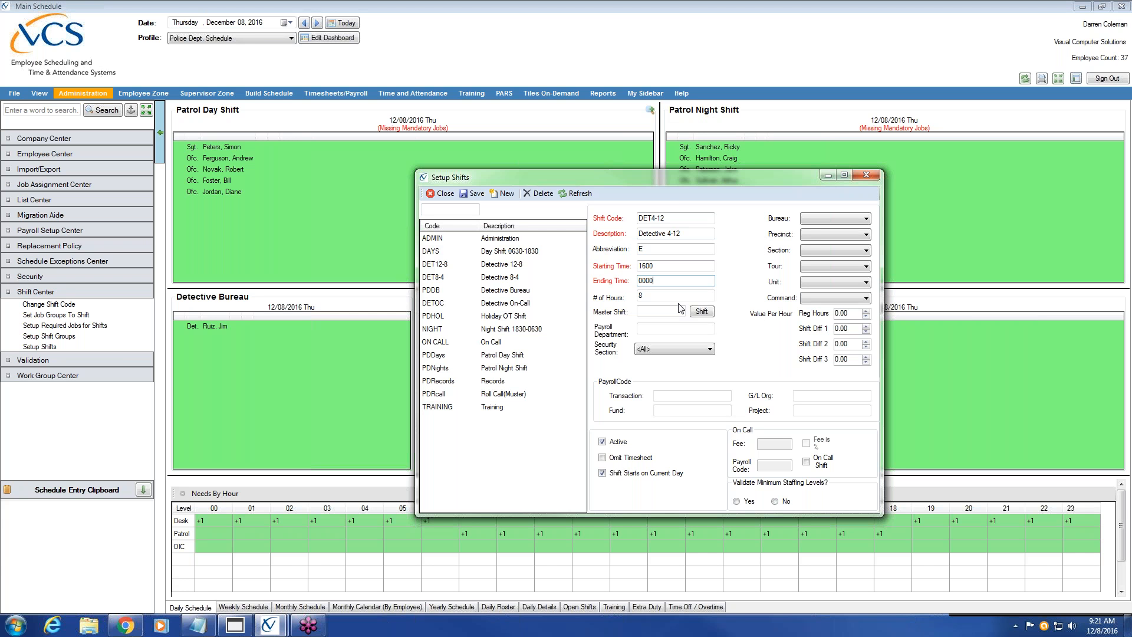
# Save the DET4-12 shift, then open DET8-4's description for editing
pyautogui.click(476, 194)
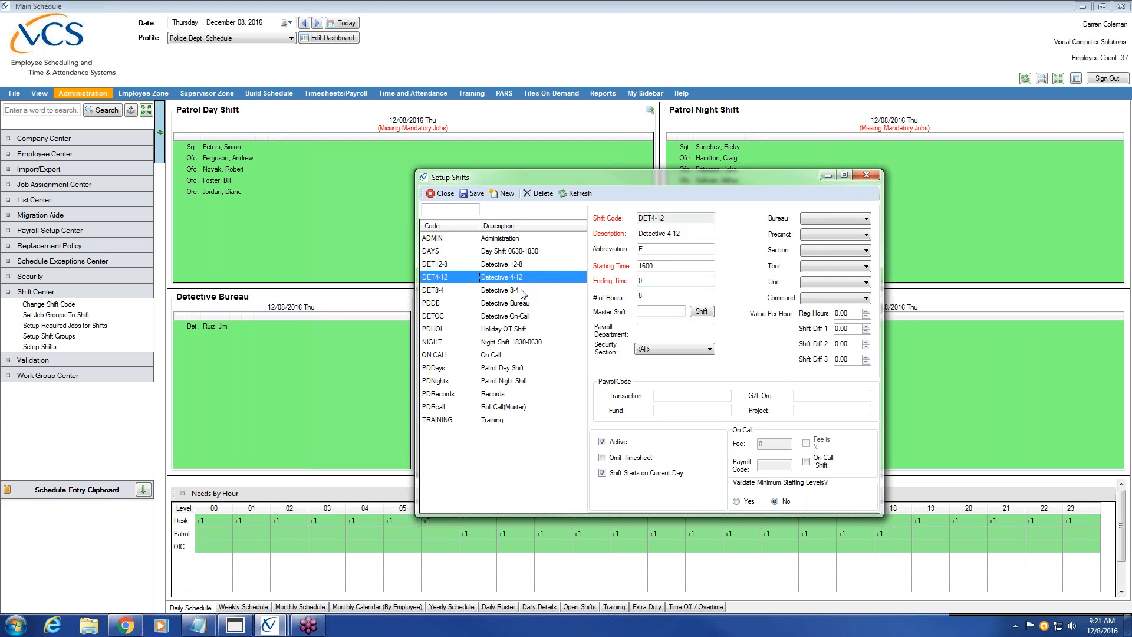
pyautogui.click(522, 290)
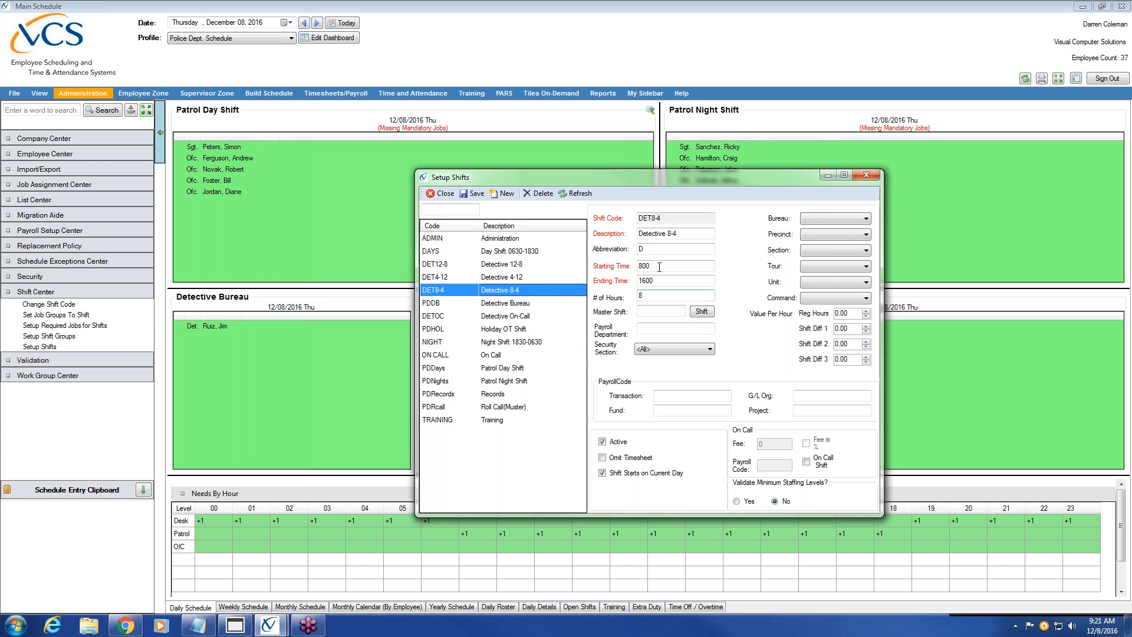
pyautogui.click(688, 234)
# Close Setup Shifts and open Update Rotations from the Build Schedule menu
pyautogui.click(441, 195)
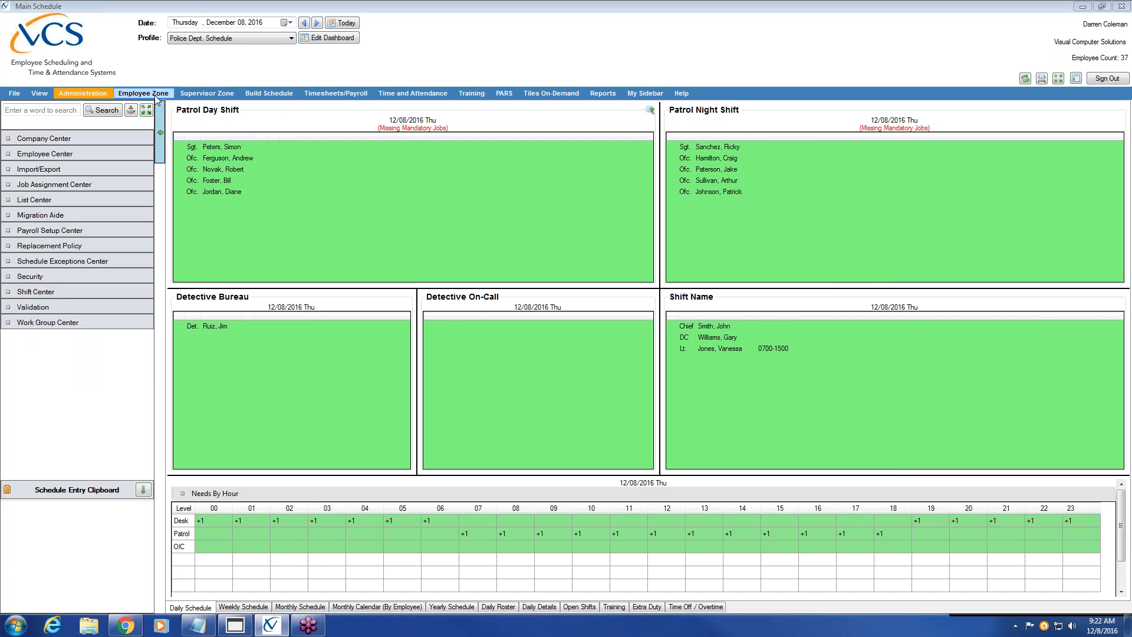
pyautogui.click(263, 94)
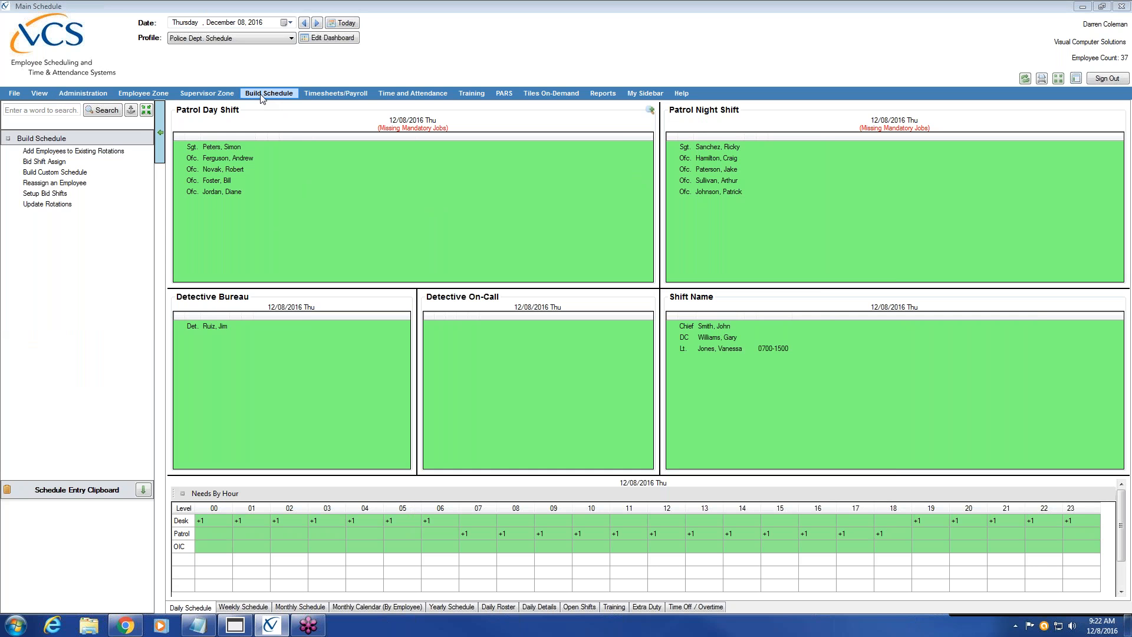
pyautogui.click(87, 203)
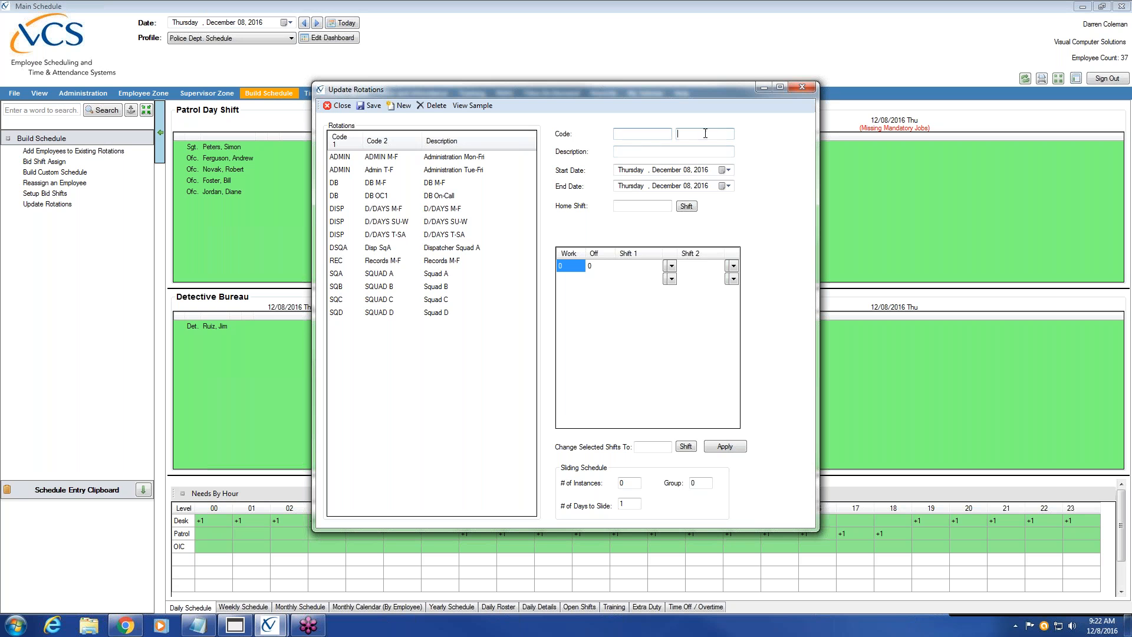
# Enter rotation code ADMIN Mon-Fri with description 'Administration M-F'
pyautogui.click(623, 134)
pyautogui.write('ADMIN')
pyautogui.click(697, 133)
pyautogui.write('Mon-Fri')
pyautogui.click(671, 152)
pyautogui.write('Administrat')
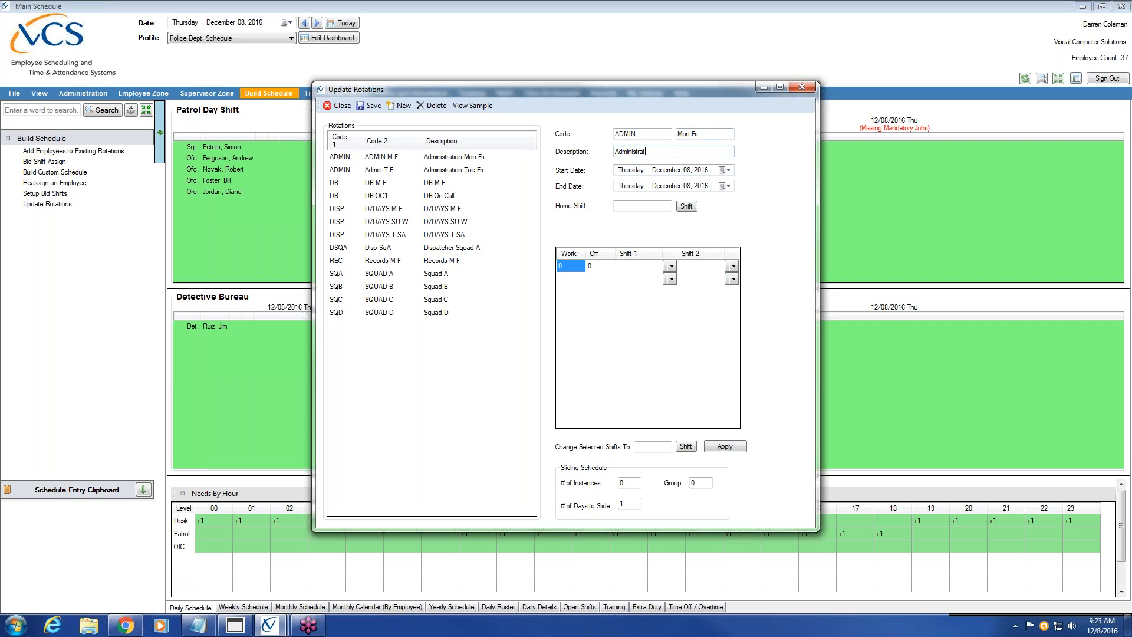
pyautogui.write('ion M-F')
pyautogui.click(728, 170)
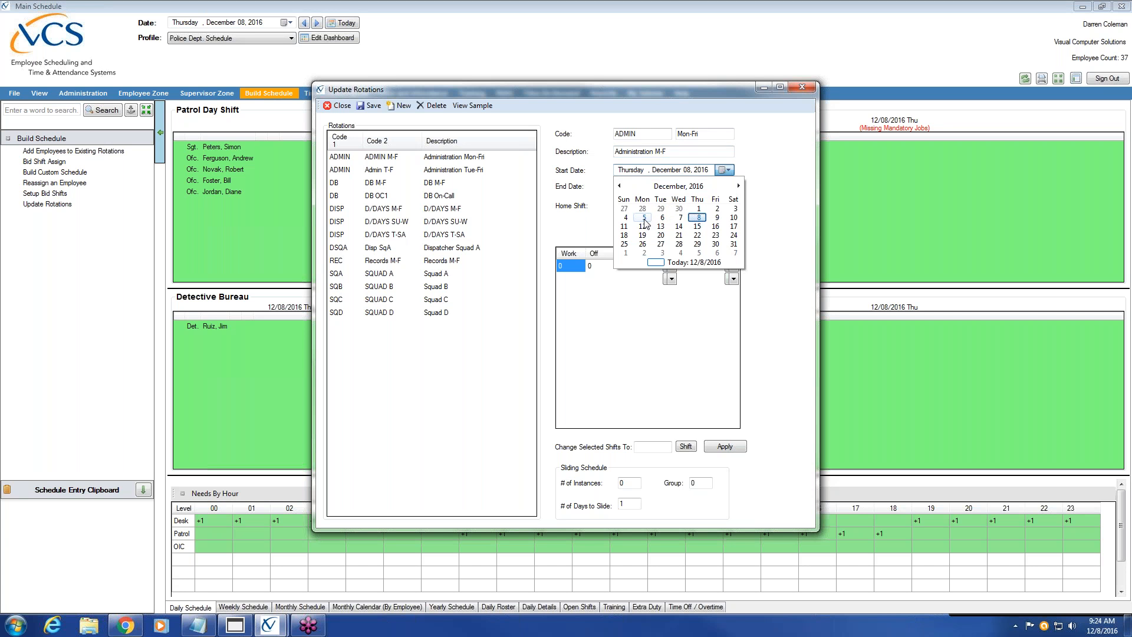
# Set the ADMIN rotation to start December 5, 2016 and end December 31, 2020
pyautogui.click(644, 219)
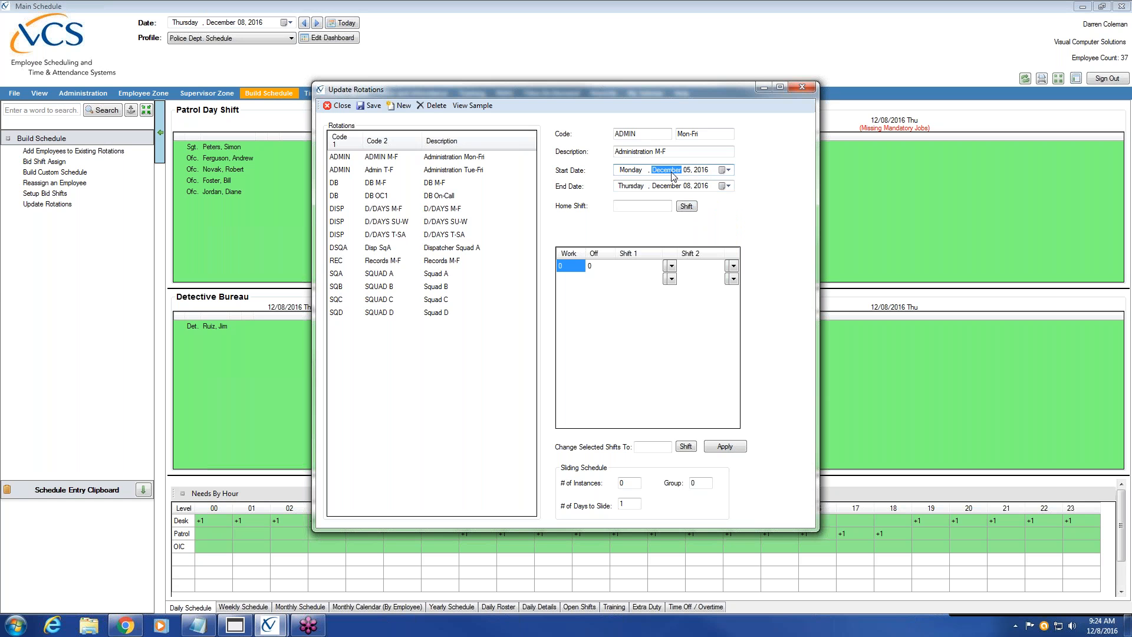
pyautogui.click(686, 172)
pyautogui.click(638, 188)
pyautogui.click(686, 187)
pyautogui.write('31, 2020')
# Give the first row 5 work days, 2 off days and the Administration shift, then save and build
pyautogui.click(568, 270)
pyautogui.click(663, 171)
pyautogui.click(575, 268)
pyautogui.write('5')
pyautogui.click(671, 267)
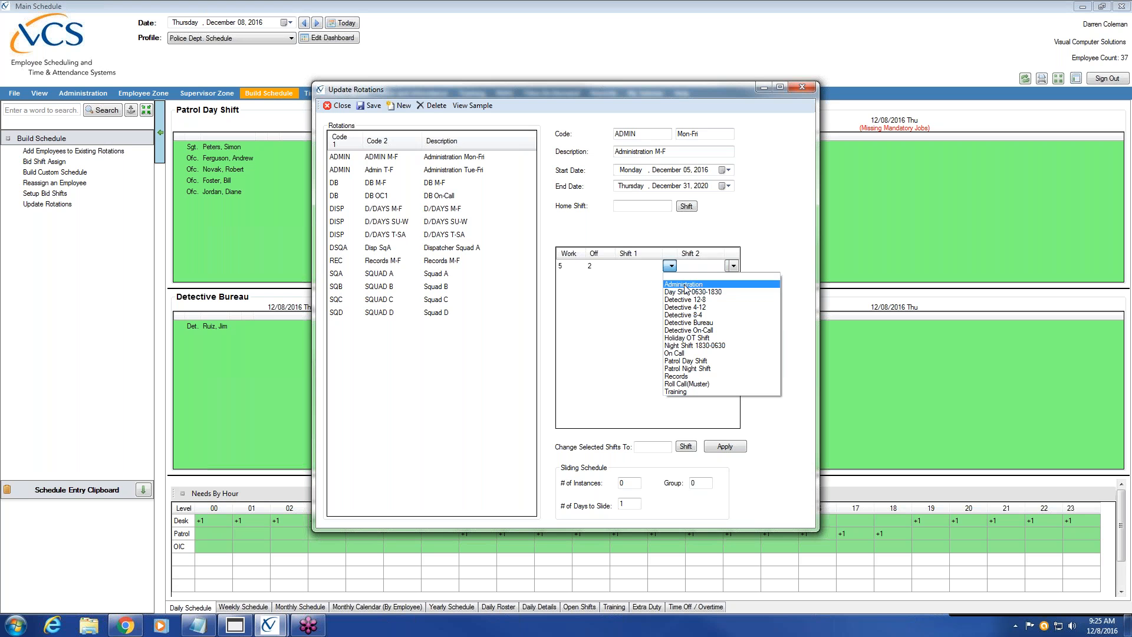
pyautogui.click(685, 285)
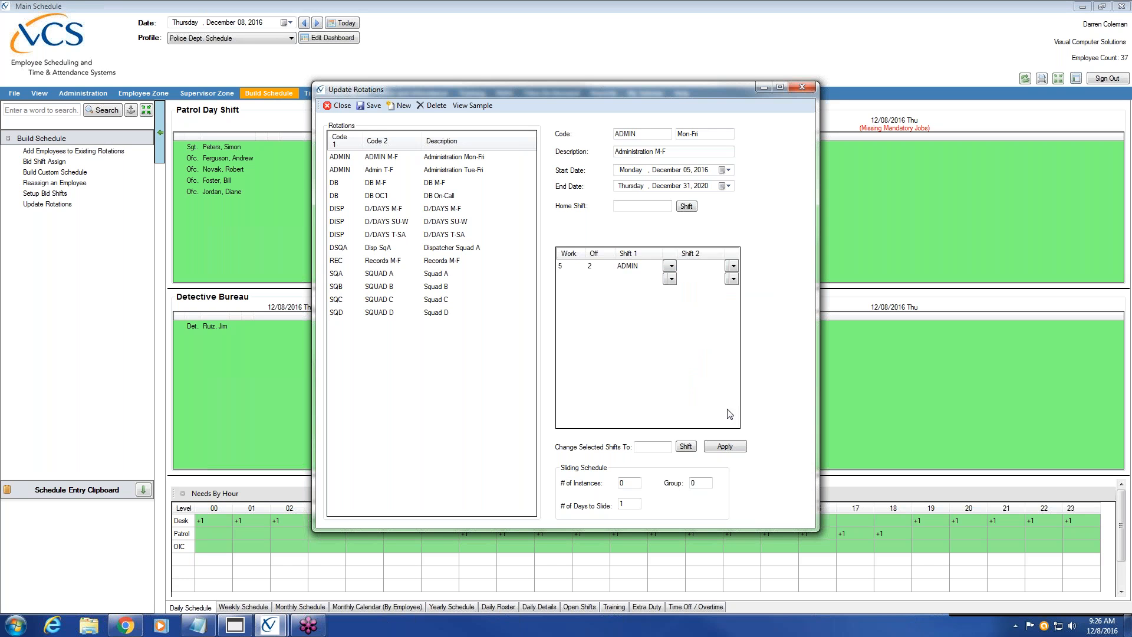
pyautogui.click(378, 109)
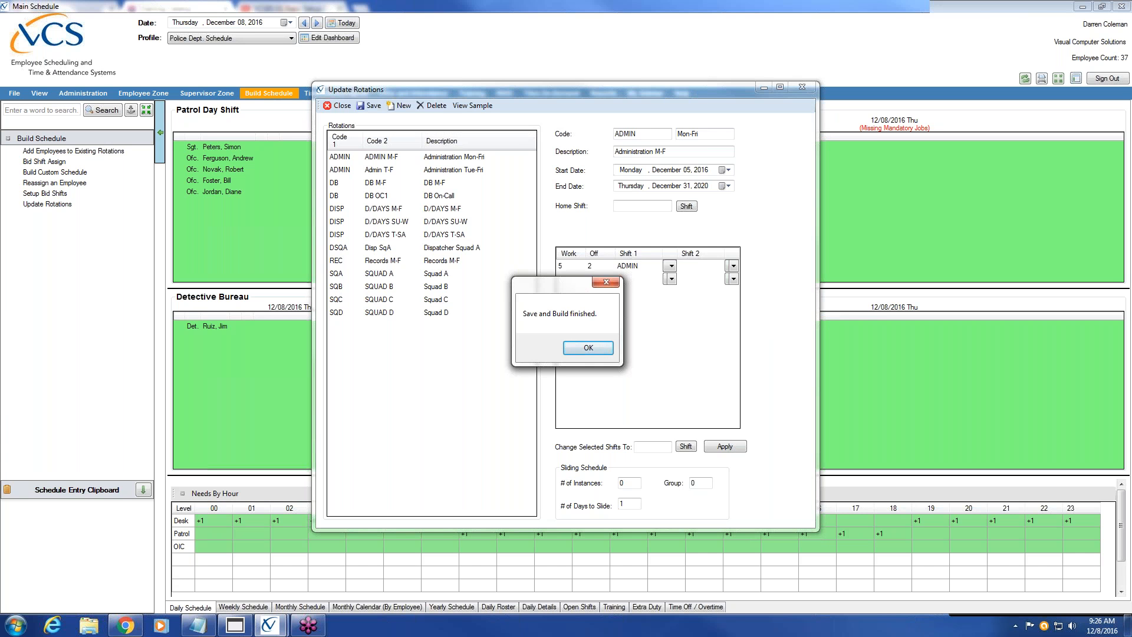
# Acknowledge the Save and Build message and review the saved ADMIN Mon-Fri rotation
pyautogui.click(588, 348)
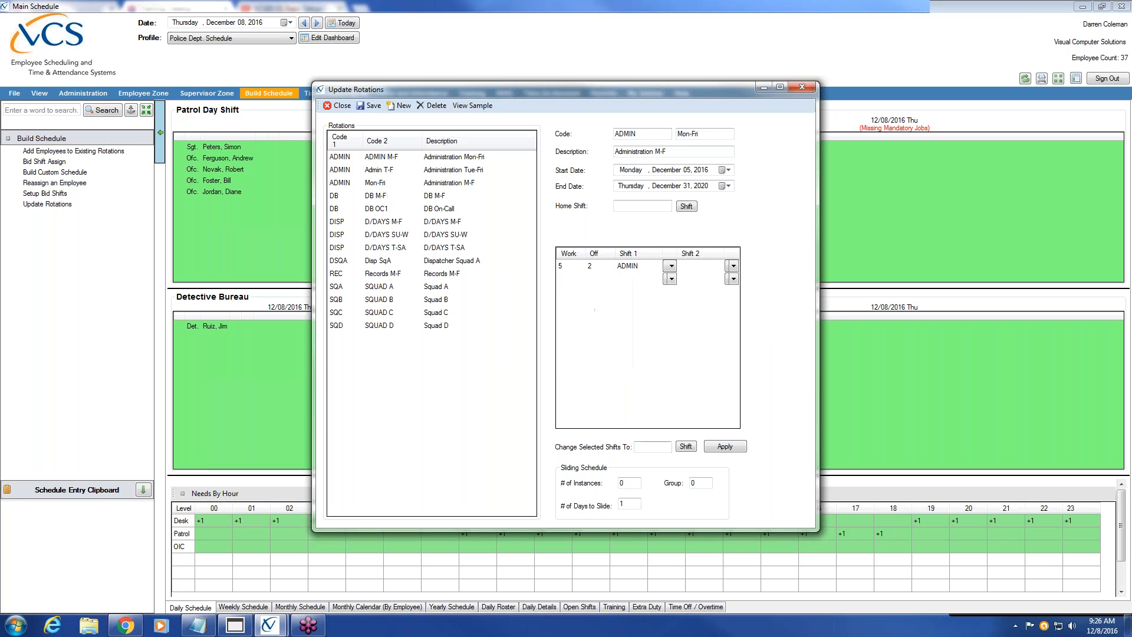
pyautogui.click(482, 161)
pyautogui.click(460, 183)
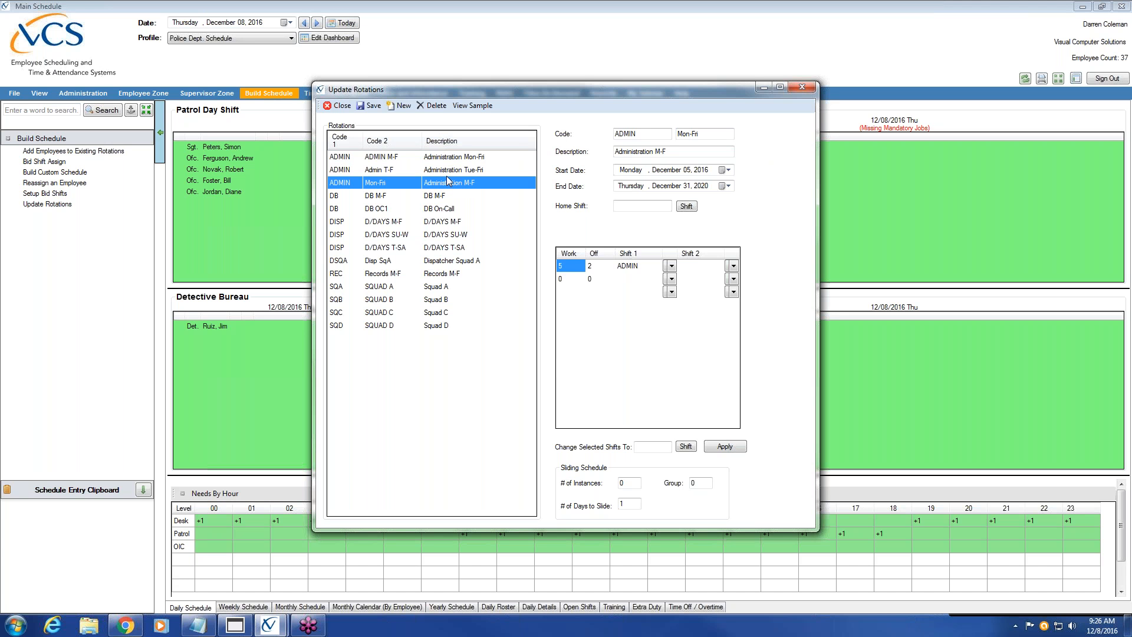
pyautogui.click(409, 108)
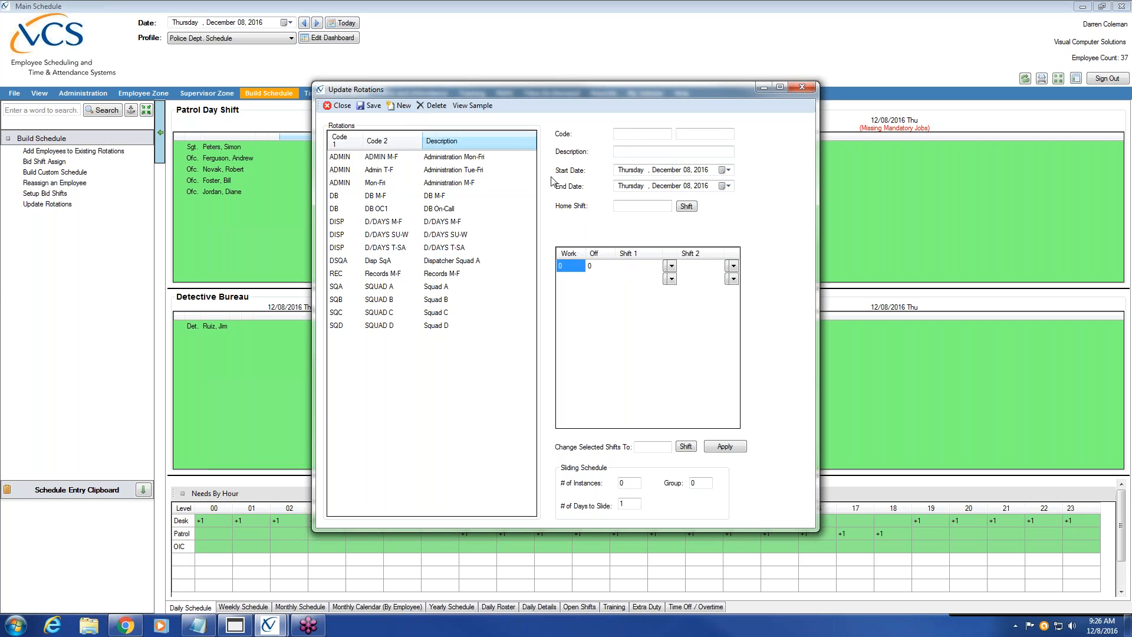
pyautogui.write('DET')
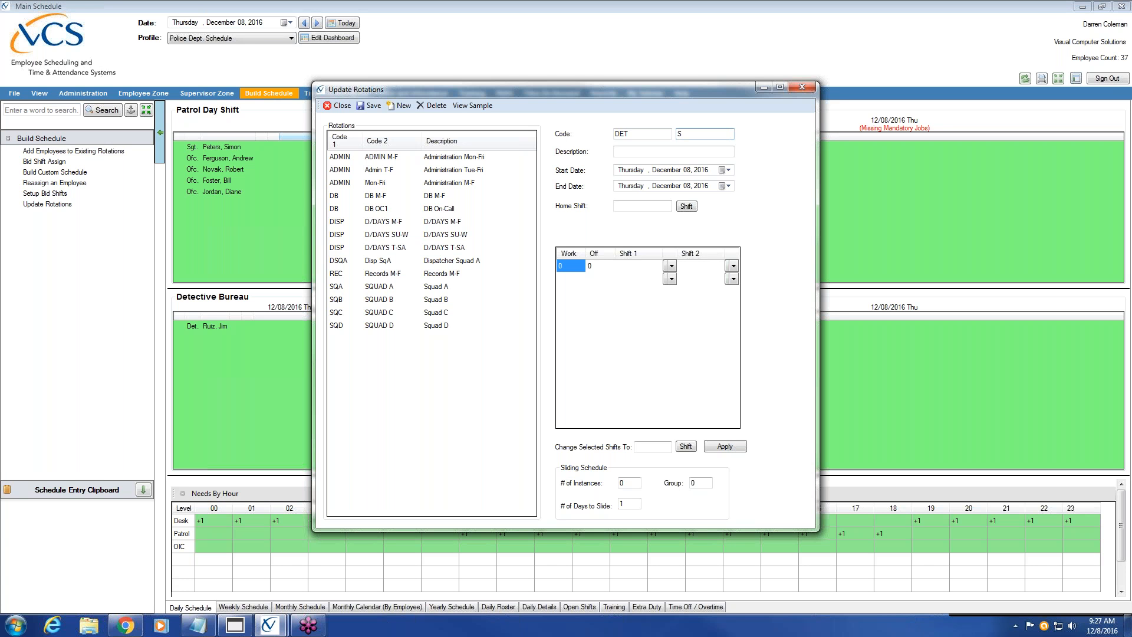
pyautogui.write('1')
pyautogui.press('BackSpace')
pyautogui.press('BackSpace')
pyautogui.write('DET 1')
pyautogui.click(705, 151)
pyautogui.write('Detective')
pyautogui.write('Espinosa')
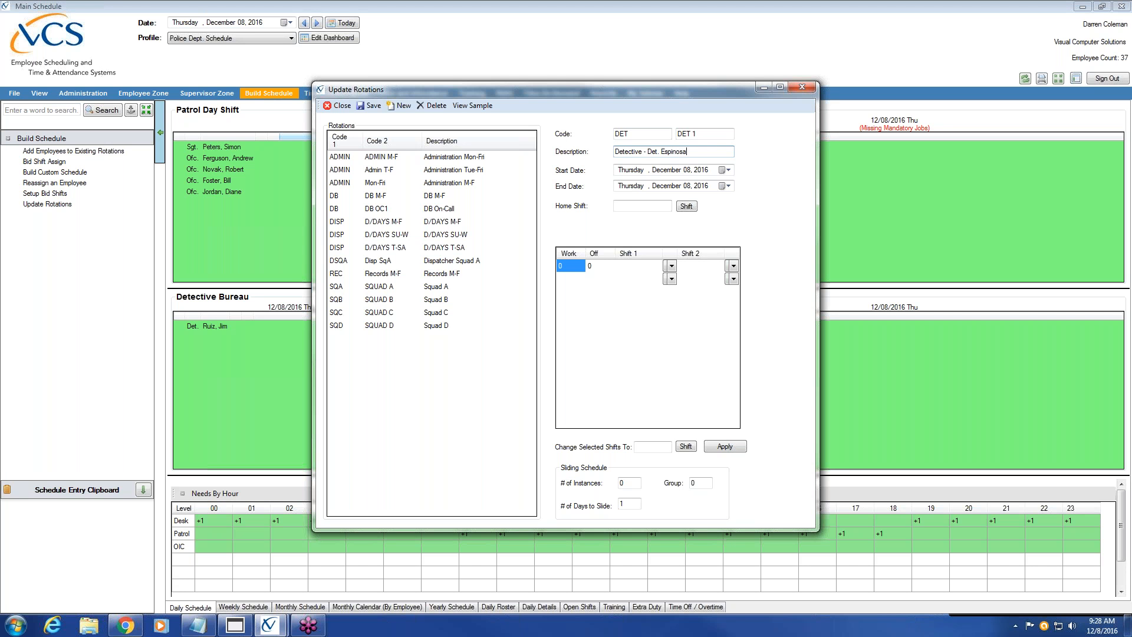
pyautogui.hotkey('shift', 'Left')
pyautogui.hotkey('shift', 'Left')
pyautogui.hotkey('shift', 'Left')
pyautogui.hotkey('shift', 'Left')
pyautogui.hotkey('shift', 'Left')
pyautogui.hotkey('shift', 'Left')
pyautogui.hotkey('shift', 'Left')
pyautogui.hotkey('shift', 'Left')
pyautogui.hotkey('shift', 'Left')
pyautogui.hotkey('shift', 'Left')
pyautogui.hotkey('shift', 'Left')
pyautogui.hotkey('shift', 'Left')
pyautogui.hotkey('shift', 'Left')
pyautogui.click(711, 150)
pyautogui.click(710, 135)
pyautogui.moveTo(697, 133); pyautogui.dragTo(677, 134)
# Set the DET 1 rotation to start December 5, 2016 and end December 31, 2020
pyautogui.click(729, 171)
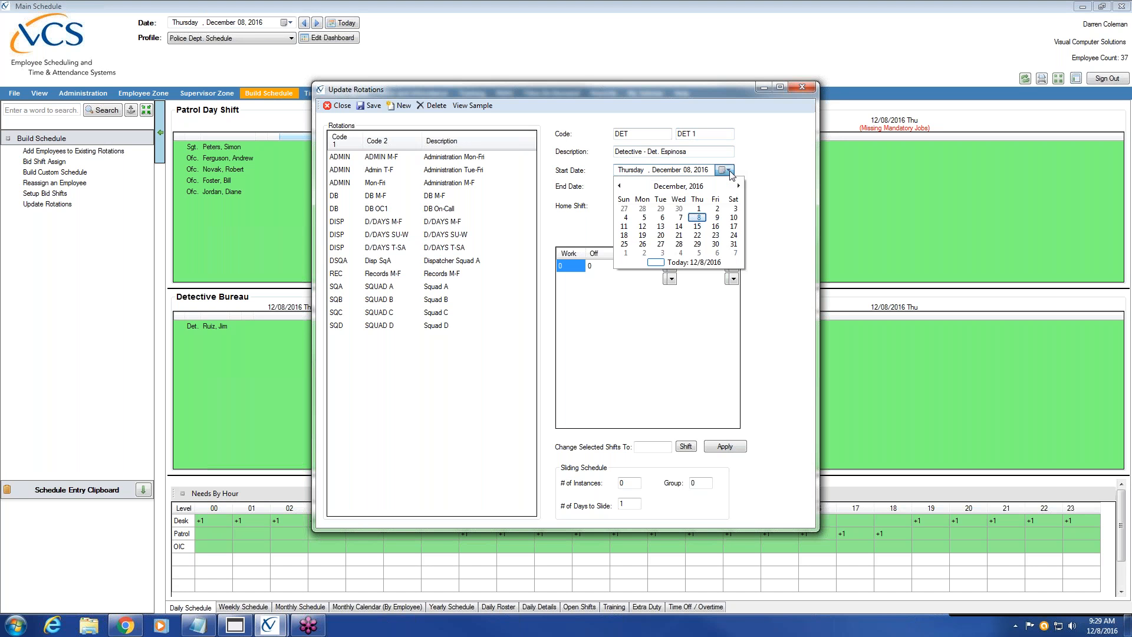
pyautogui.click(645, 218)
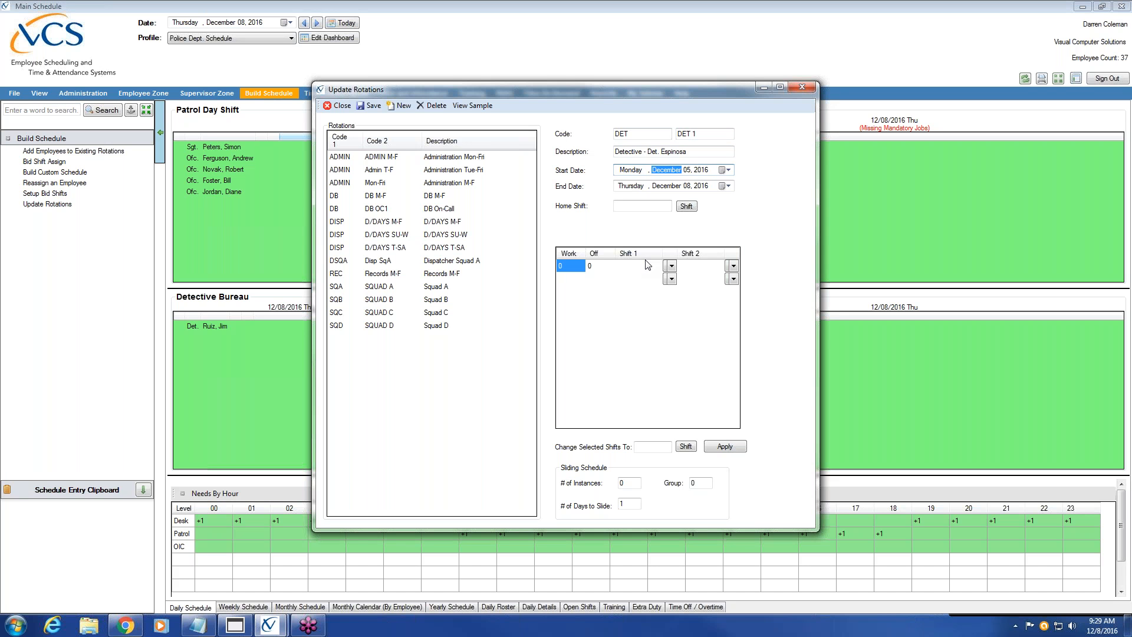
pyautogui.click(668, 186)
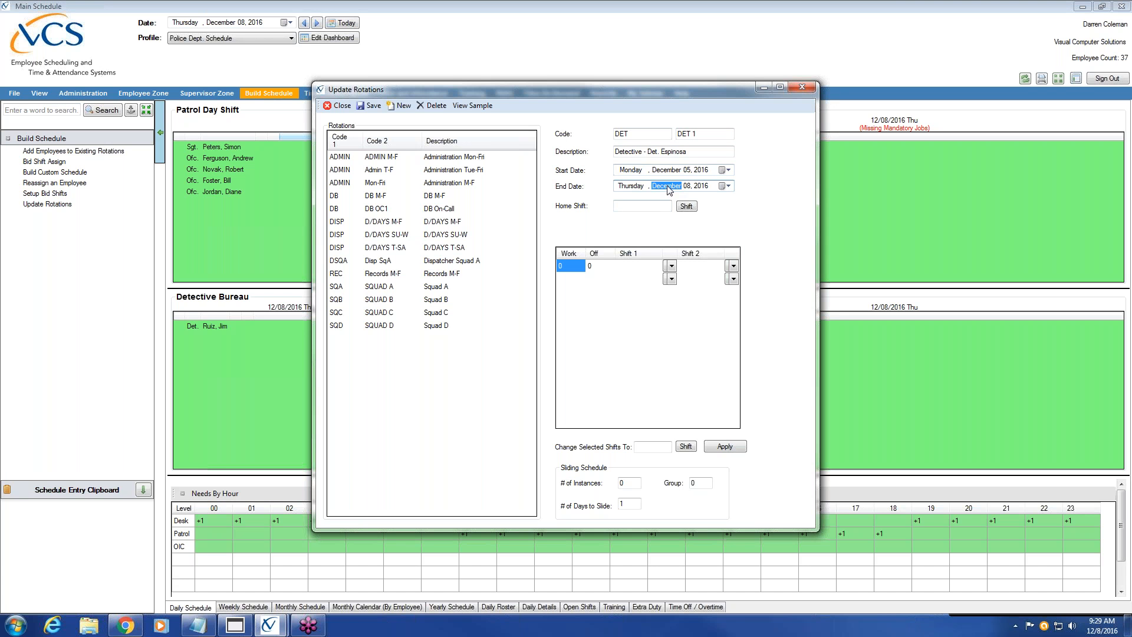
pyautogui.click(687, 187)
pyautogui.write('31, 2020')
pyautogui.click(576, 290)
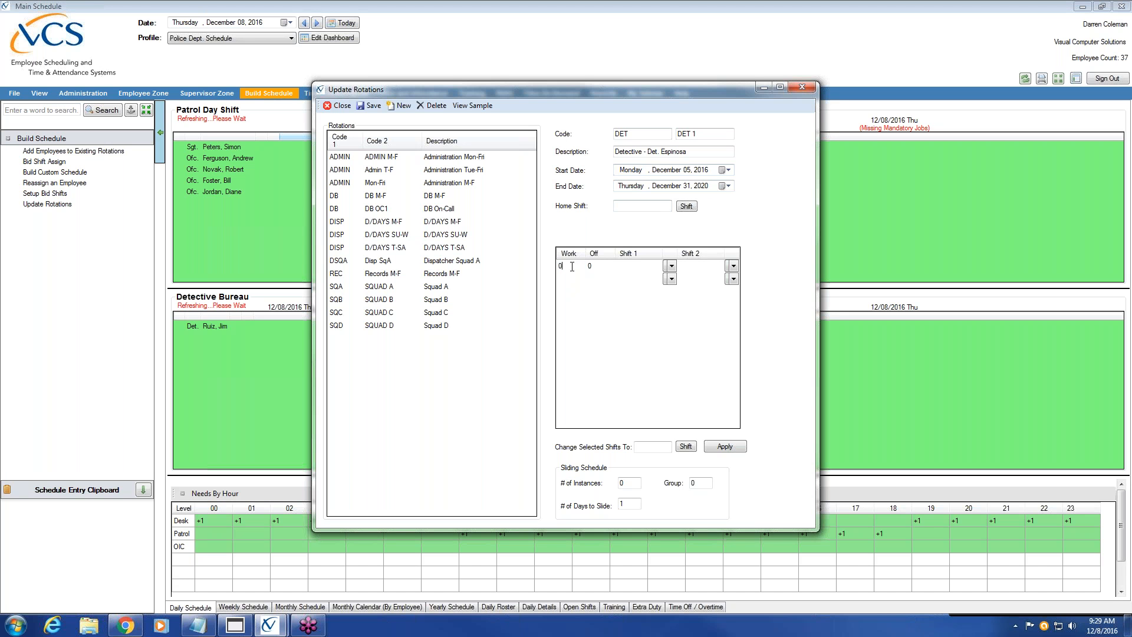
# Give the first row 5 work days, 2 off days and shift Detective 8-4
pyautogui.write('5')
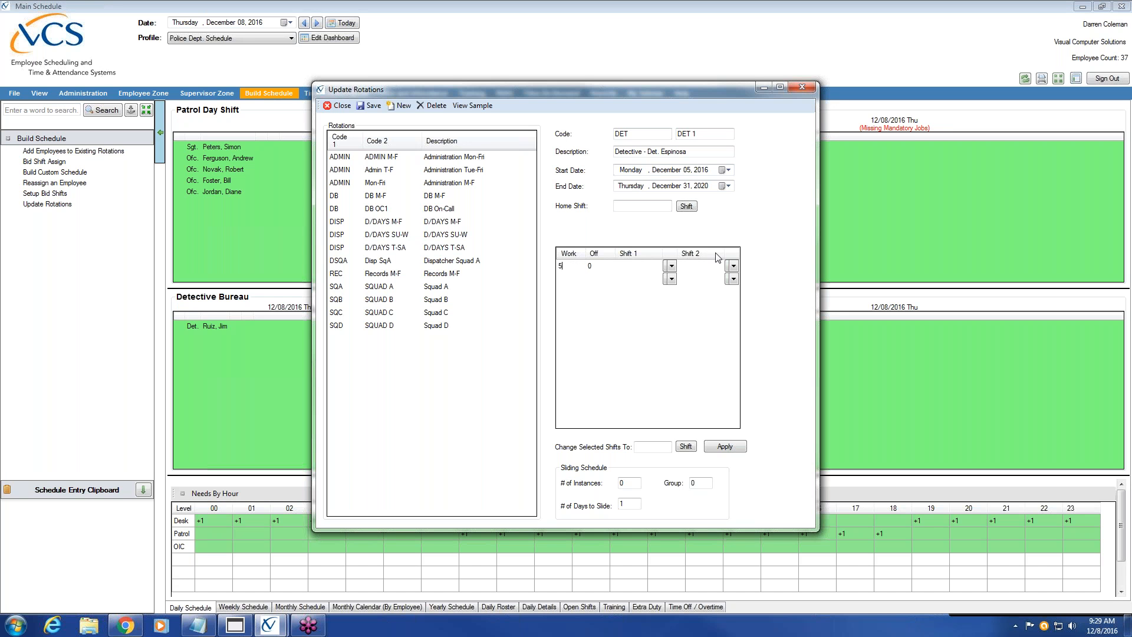
pyautogui.click(592, 267)
pyautogui.write('2')
pyautogui.click(670, 266)
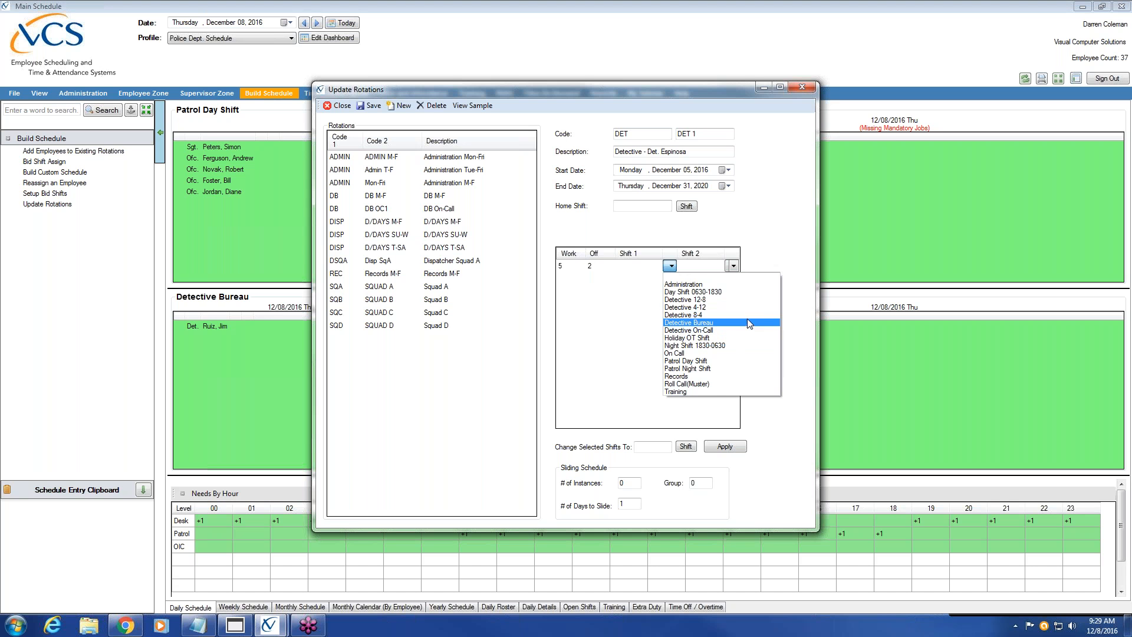
pyautogui.click(746, 315)
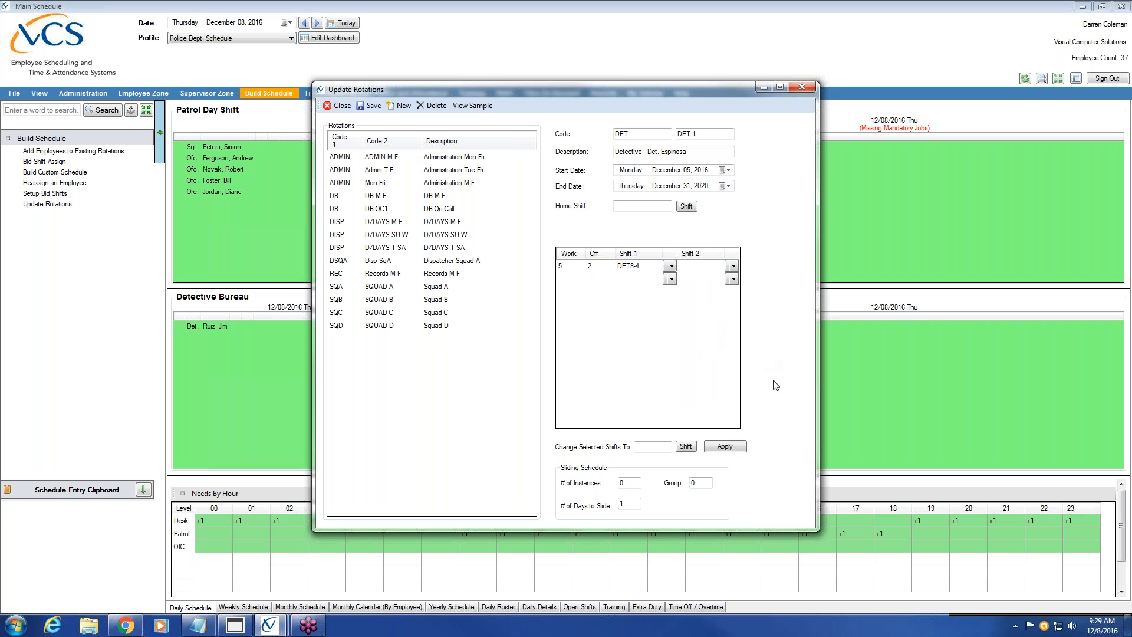
# Give the second row 5 work days, 2 off days and shift Detective 12-8
pyautogui.click(579, 280)
pyautogui.write('5')
pyautogui.click(590, 279)
pyautogui.write('2')
pyautogui.click(671, 278)
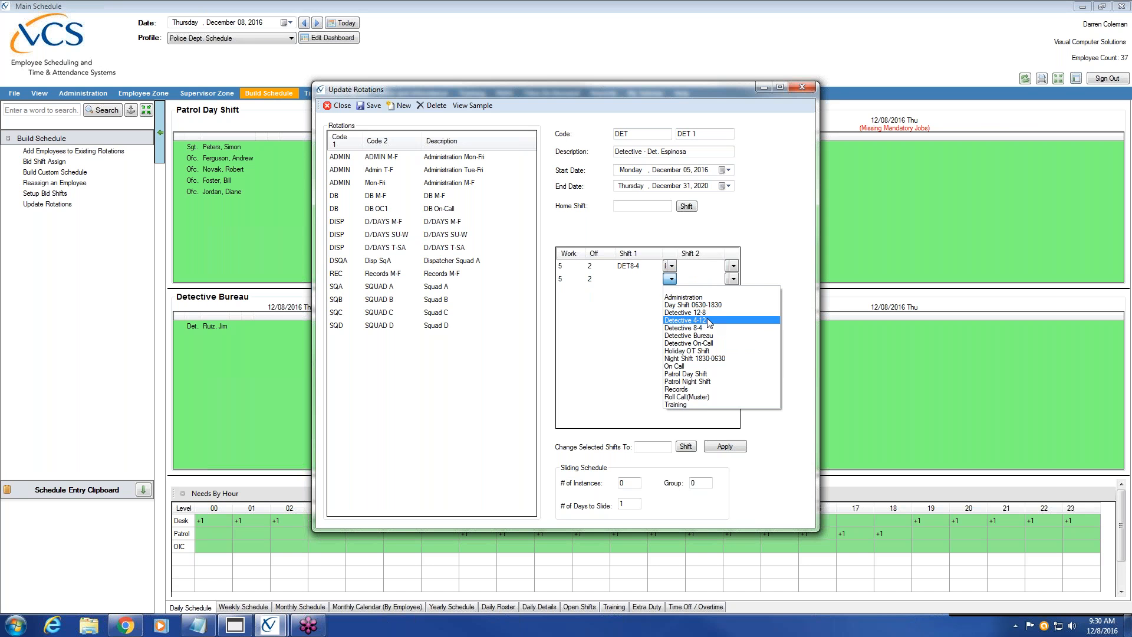
pyautogui.press('Up')
pyautogui.press('Return')
# Give the third row 5 work days, 2 off days and shift Detective 4-12
pyautogui.click(568, 292)
pyautogui.write('5')
pyautogui.click(671, 292)
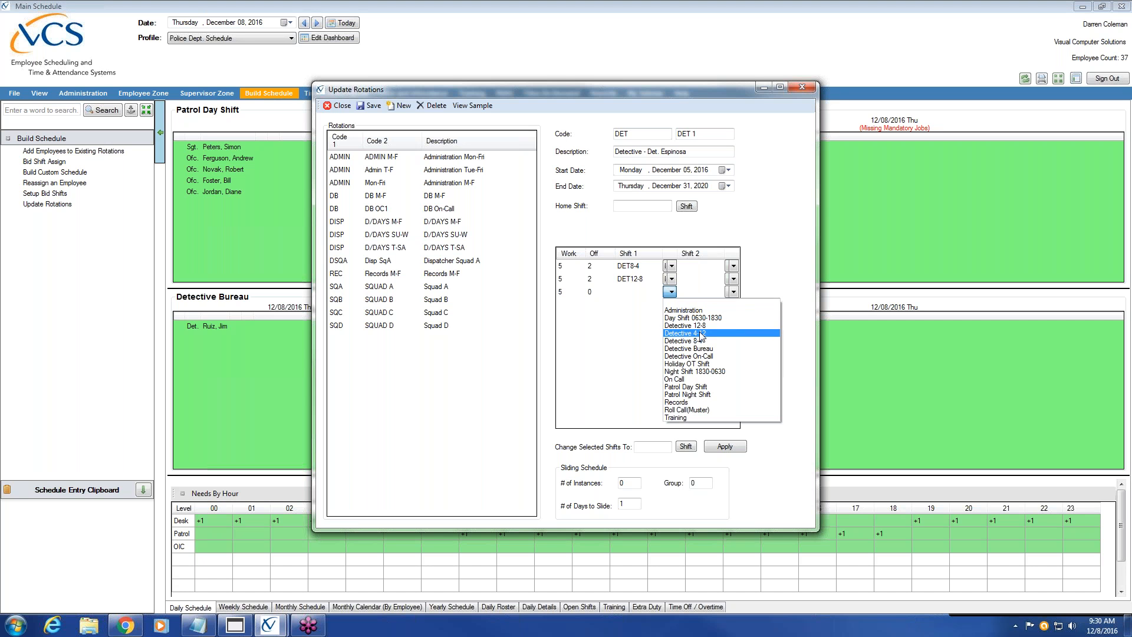
pyautogui.click(700, 334)
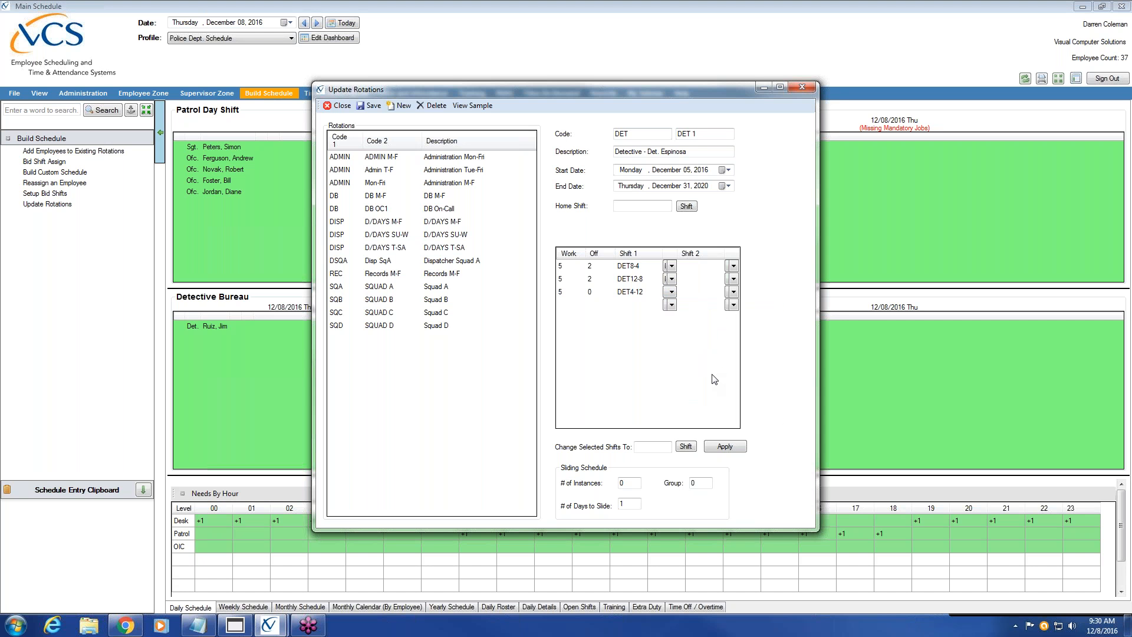
pyautogui.click(589, 291)
pyautogui.write('2')
pyautogui.click(563, 266)
pyautogui.click(566, 279)
# Save and build the DET 1 rotation, verify it in the list, then start a new rotation
pyautogui.click(557, 293)
pyautogui.click(373, 107)
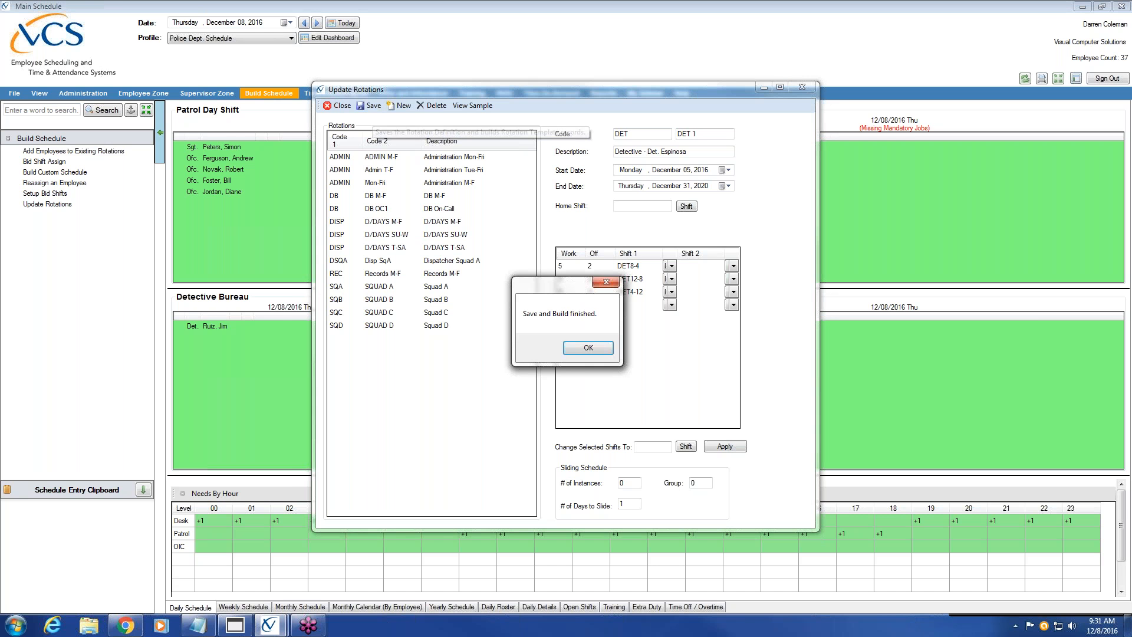
pyautogui.click(593, 350)
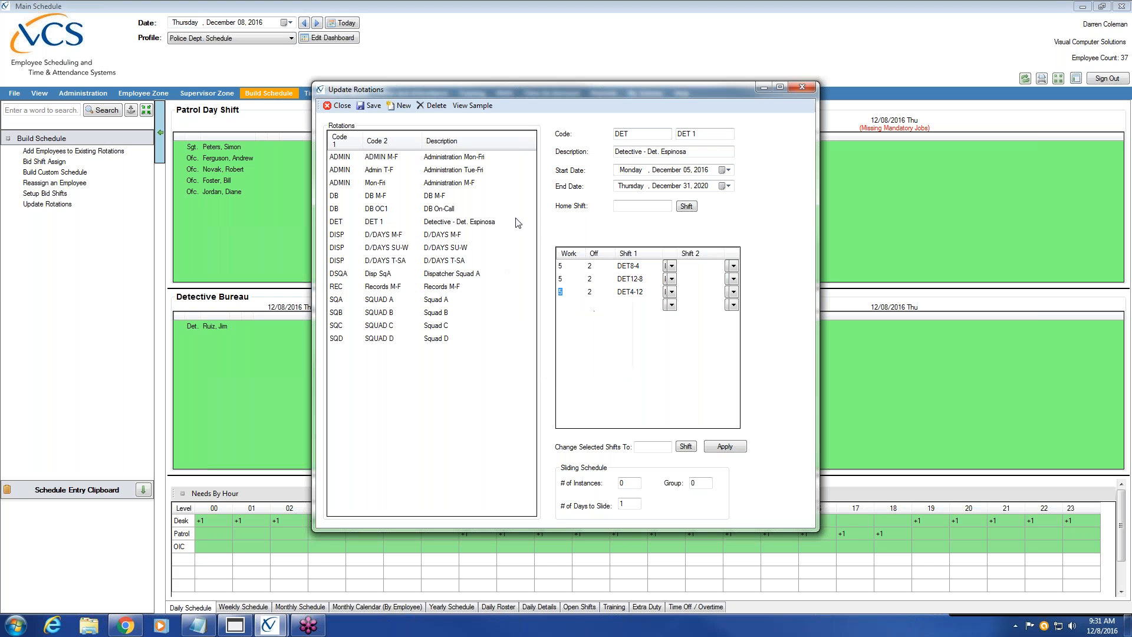
pyautogui.click(437, 222)
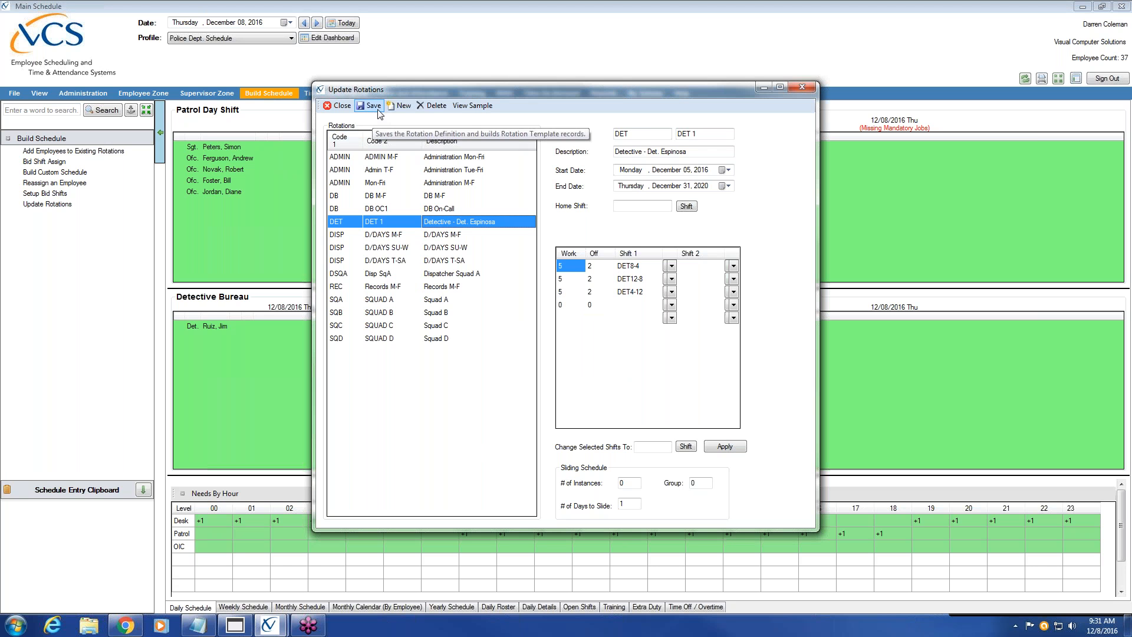
pyautogui.click(404, 107)
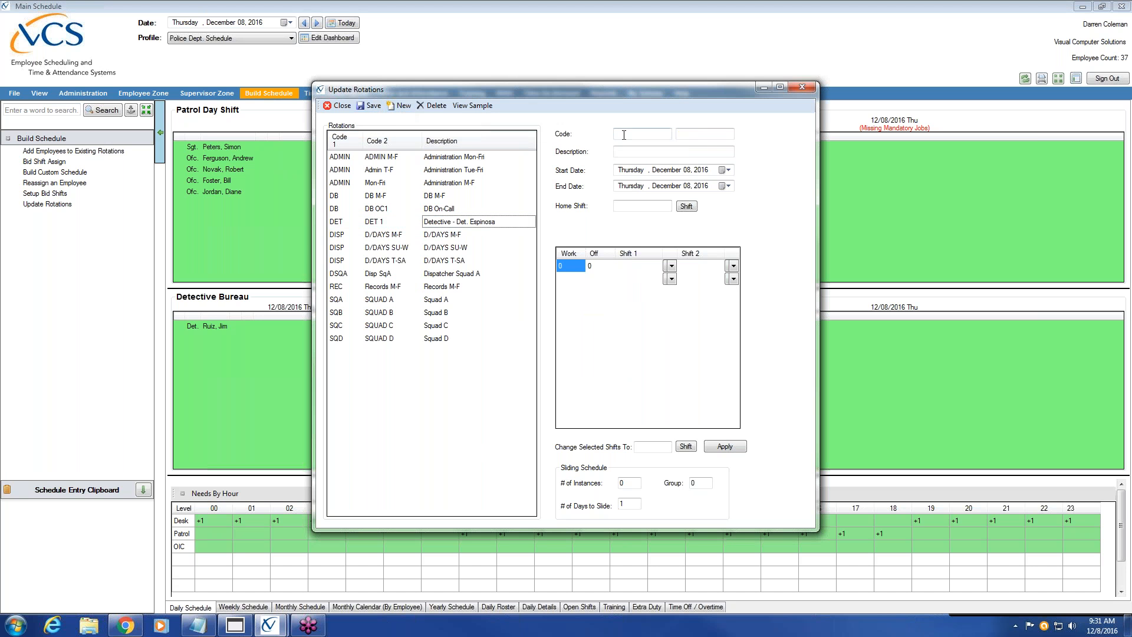
# Name the new rotation DET / DET 2 with description 'Detective - Det'
pyautogui.write('DET')
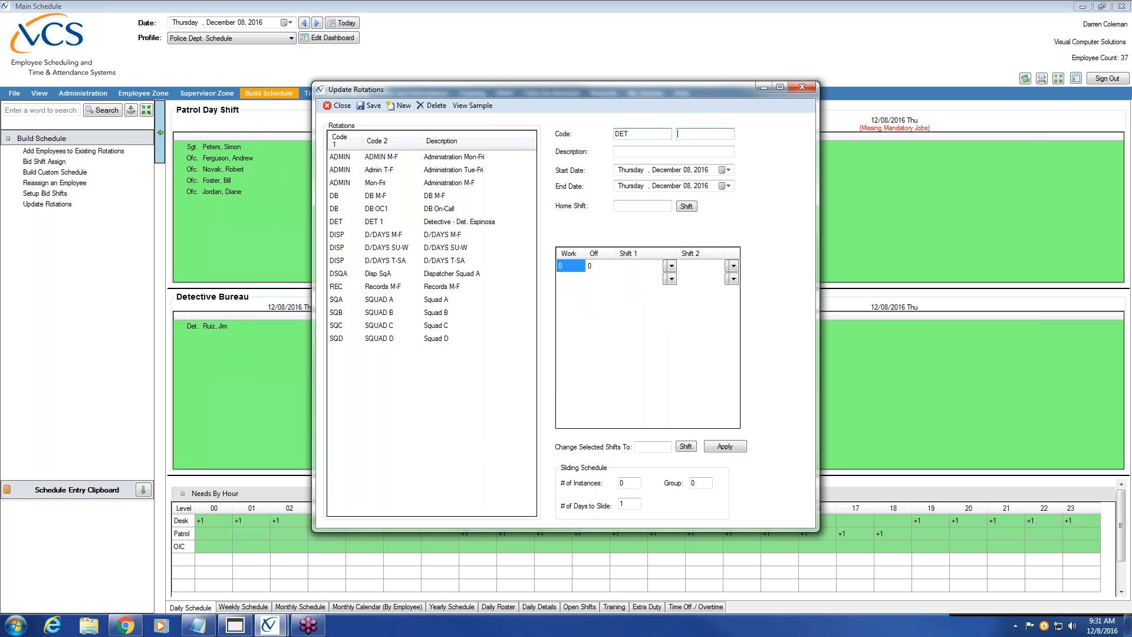
pyautogui.write('DET 2')
pyautogui.press('Tab')
pyautogui.write('Detective - Det')
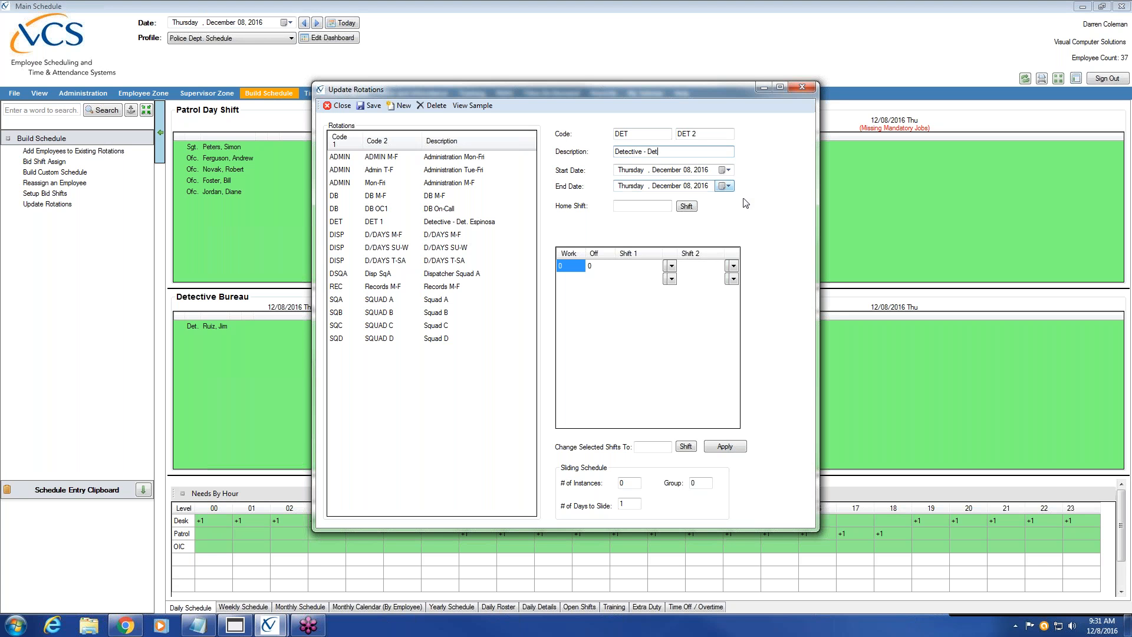
# Set the rotation dates from December 5, 2016 to December 31, 2020
pyautogui.click(727, 171)
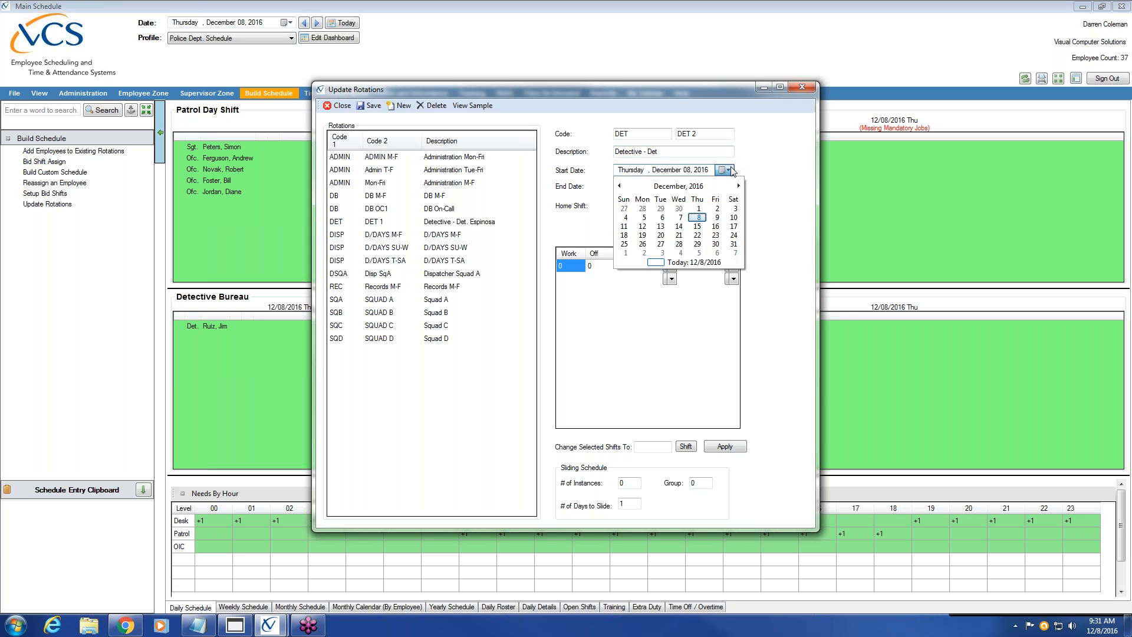
pyautogui.click(646, 218)
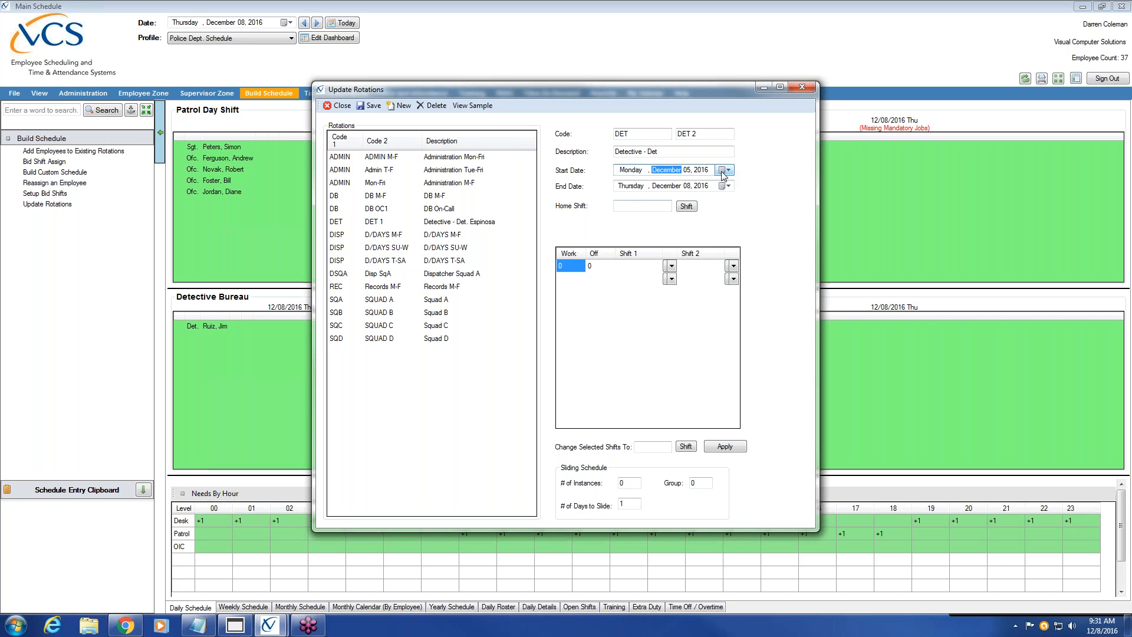
pyautogui.click(678, 186)
pyautogui.click(688, 187)
pyautogui.write('31')
pyautogui.click(703, 186)
pyautogui.write('2020')
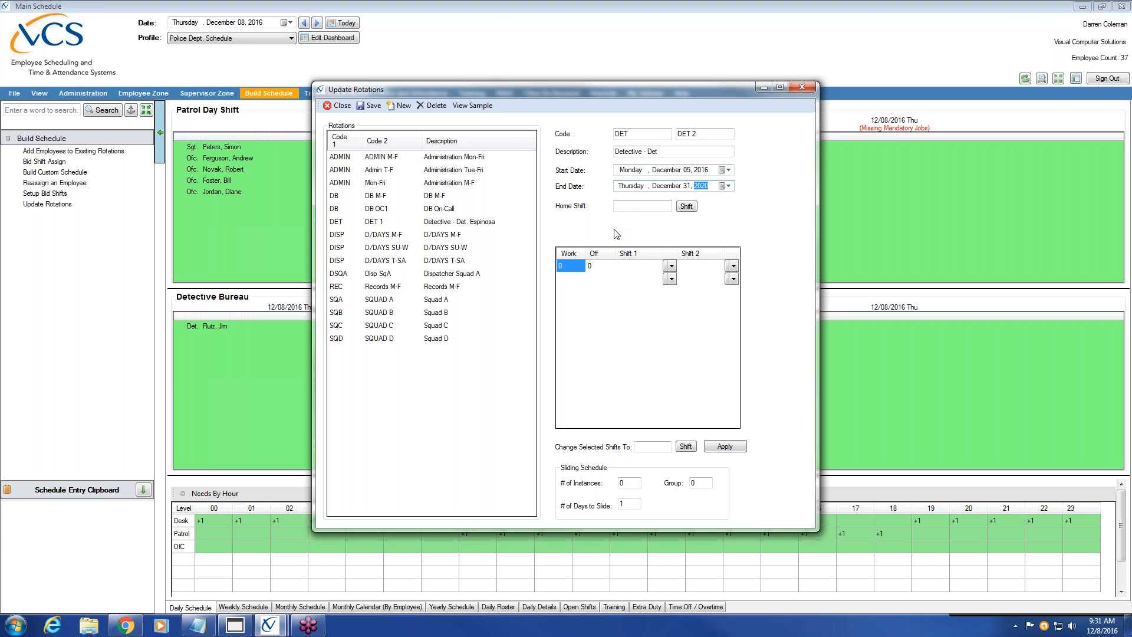
# Enter 5 work days and 2 off days in the first rotation row
pyautogui.click(571, 266)
pyautogui.write('5')
pyautogui.click(593, 267)
pyautogui.write('5')
pyautogui.press('BackSpace')
pyautogui.write('2')
pyautogui.press('Tab')
# Enter 5 work days and 2 off days in the second and third rows
pyautogui.write('5')
pyautogui.click(591, 278)
pyautogui.write('2')
pyautogui.press('Tab')
pyautogui.write('5')
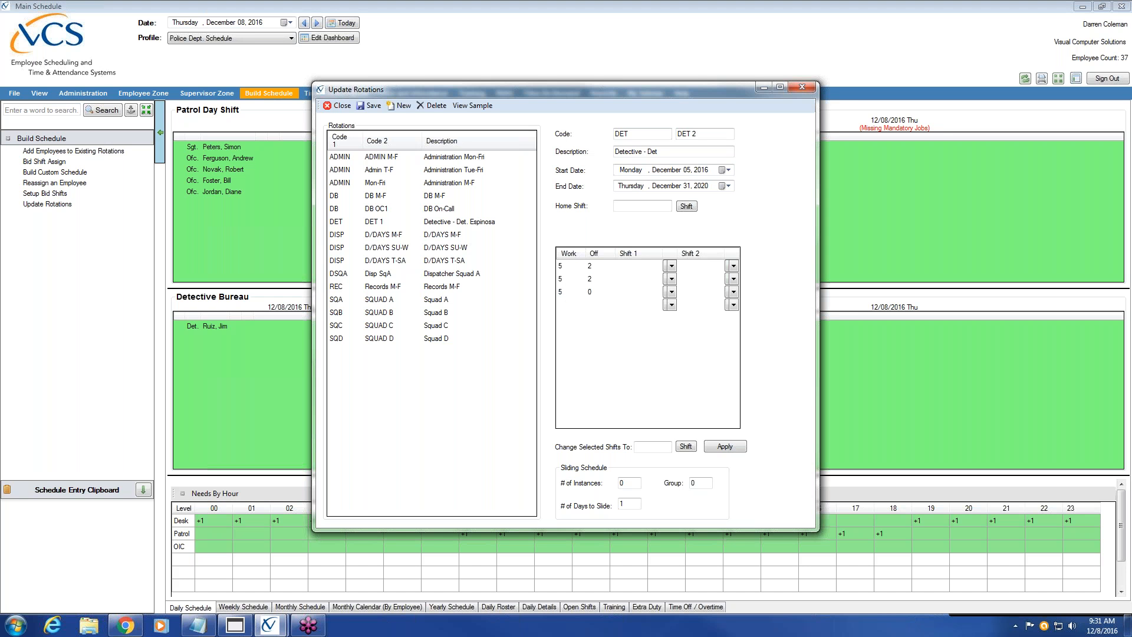
pyautogui.click(590, 292)
pyautogui.write('2')
pyautogui.click(670, 266)
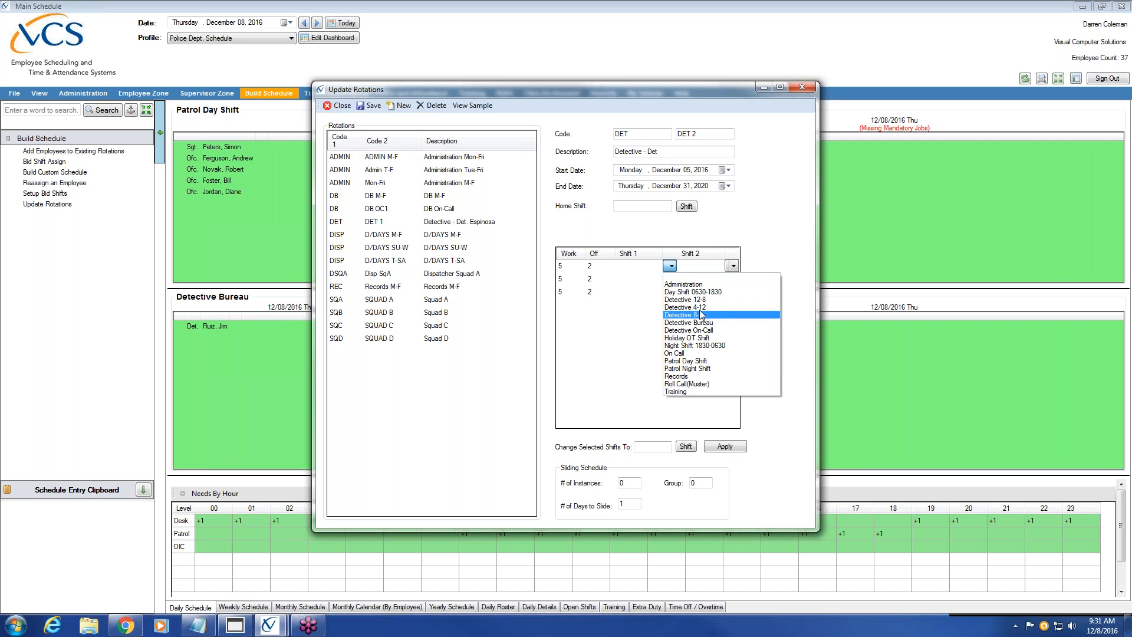
# Set rows one, two and three to Detective 4-12, Detective 8-4 and Detective 12-8
pyautogui.click(687, 307)
pyautogui.click(671, 279)
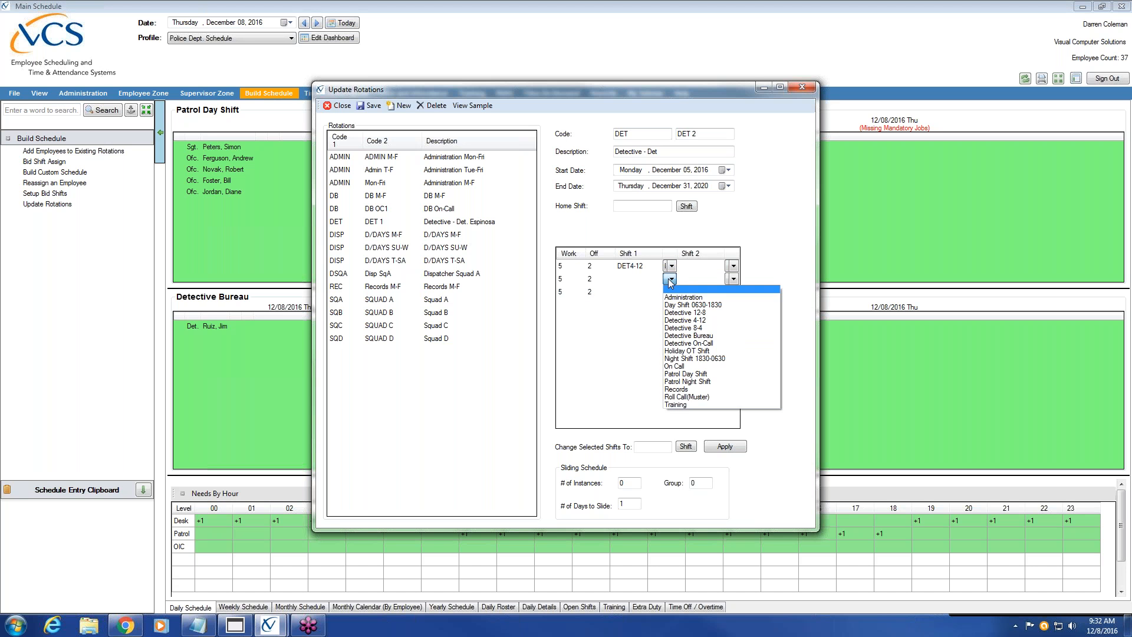
pyautogui.click(684, 328)
pyautogui.click(672, 292)
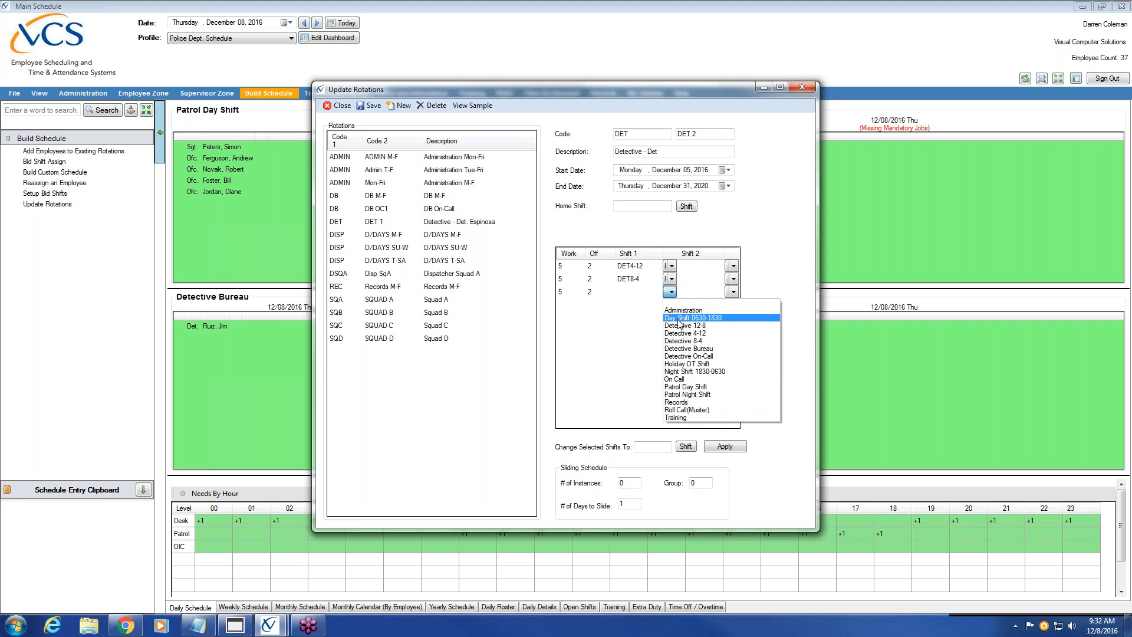
pyautogui.click(679, 326)
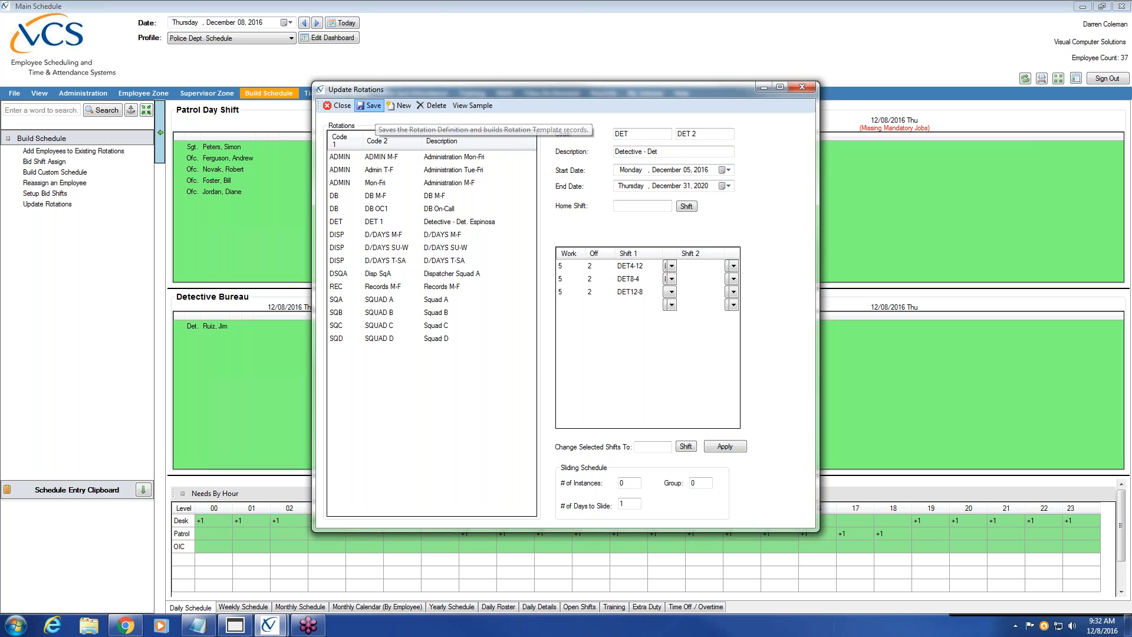
# Save and build the DET 2 rotation, then close the rotation editor
pyautogui.click(369, 106)
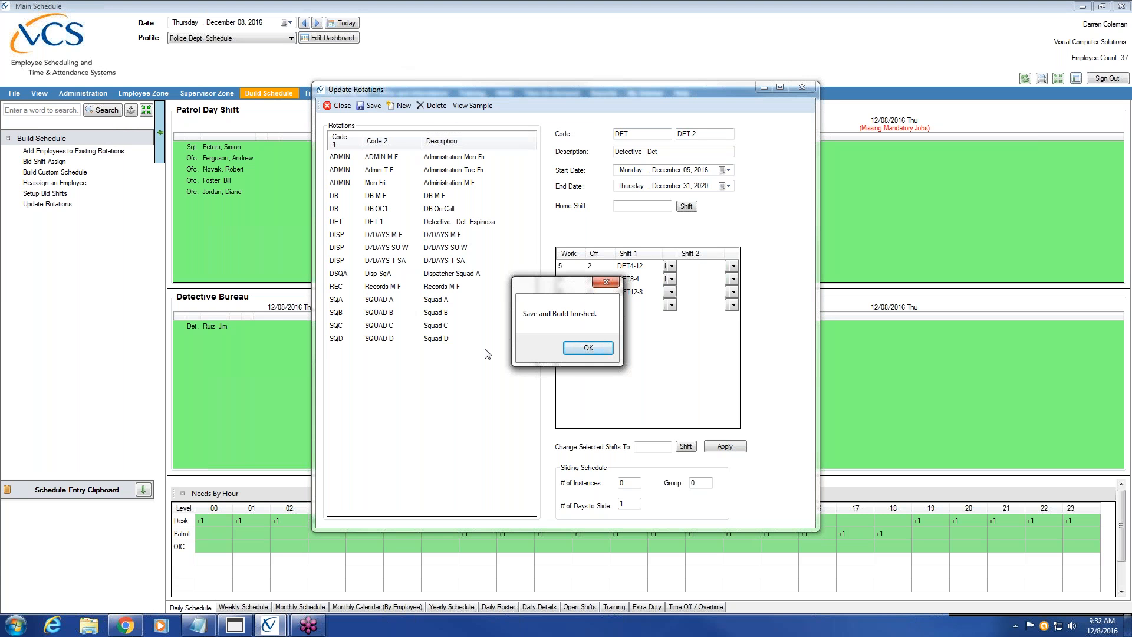
pyautogui.click(588, 347)
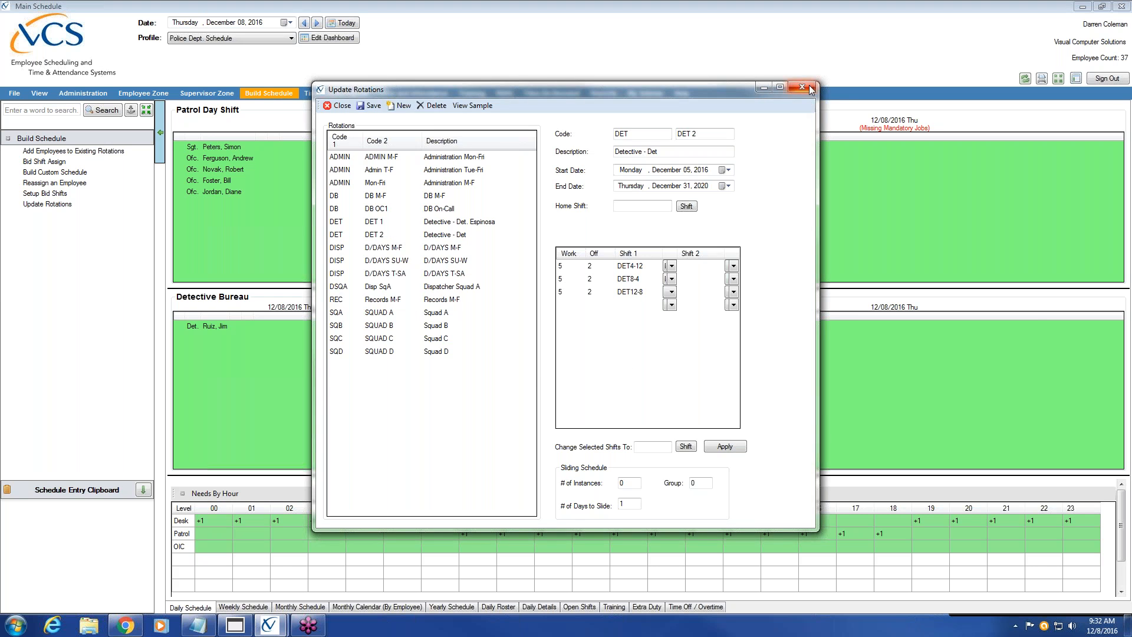
pyautogui.click(811, 90)
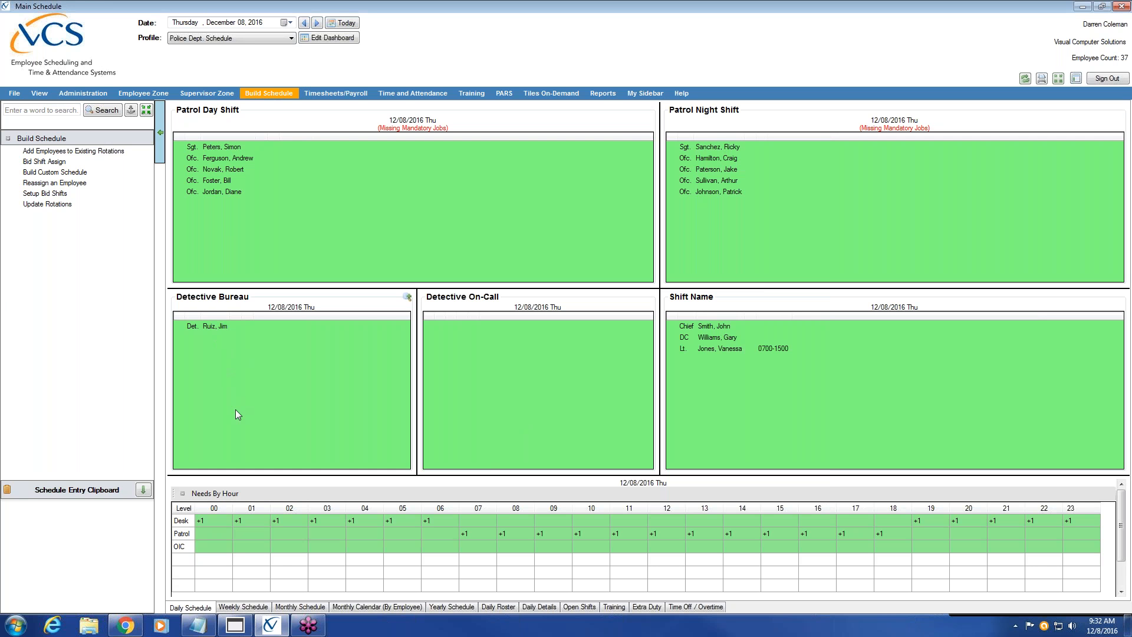
pyautogui.click(218, 327)
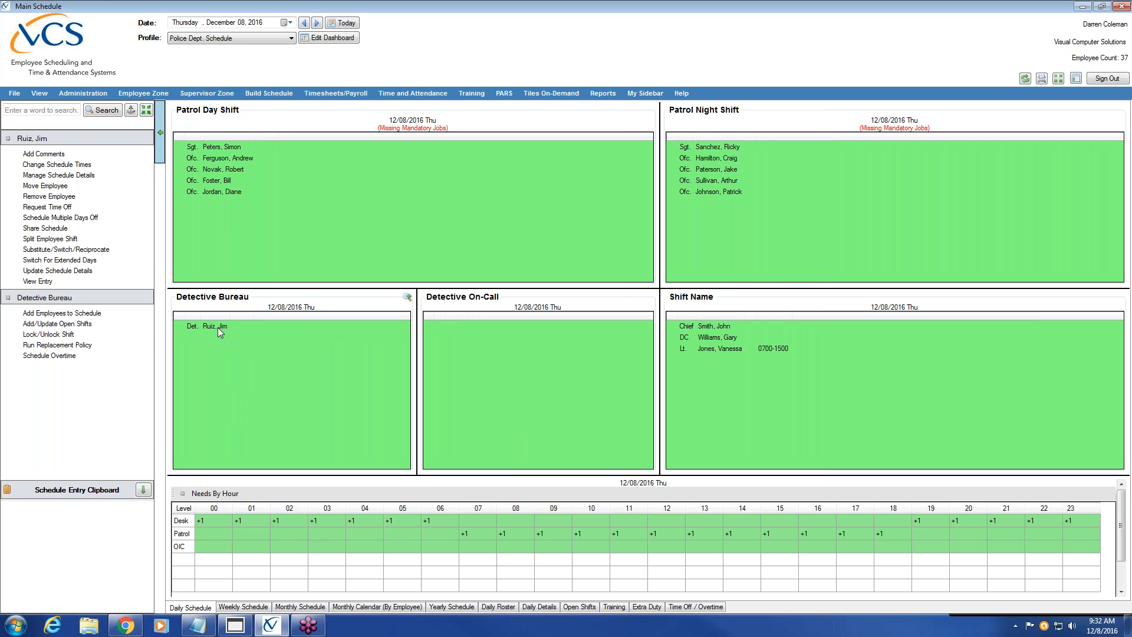
# Change the detective's 12/08/2016 Detective Bureau schedule times to 09:00–17:00
pyautogui.click(73, 167)
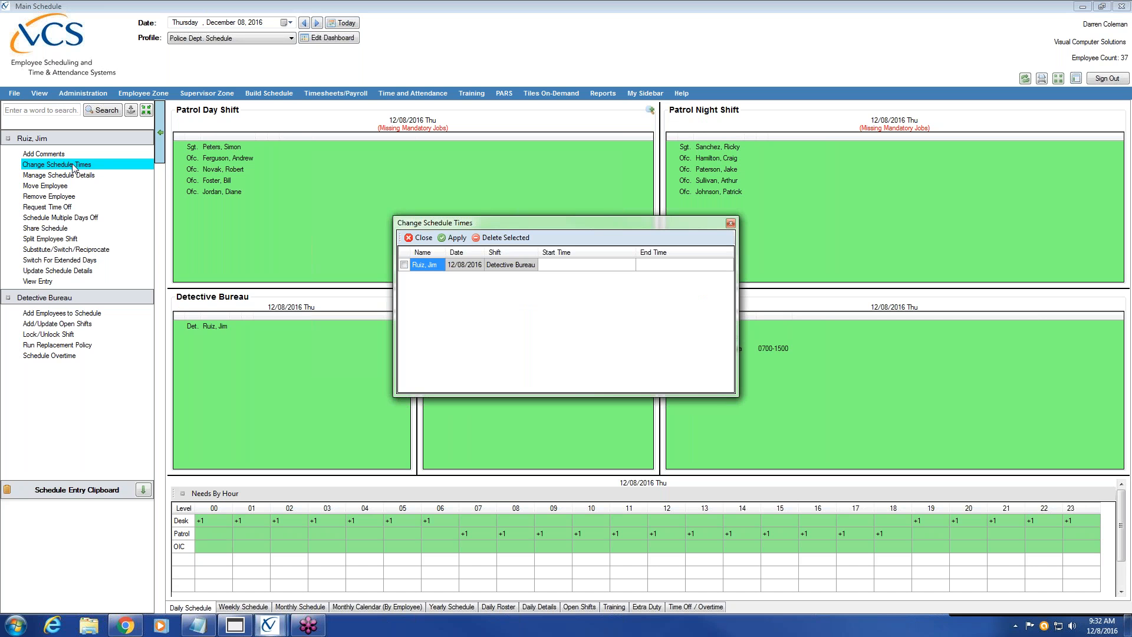
pyautogui.click(577, 266)
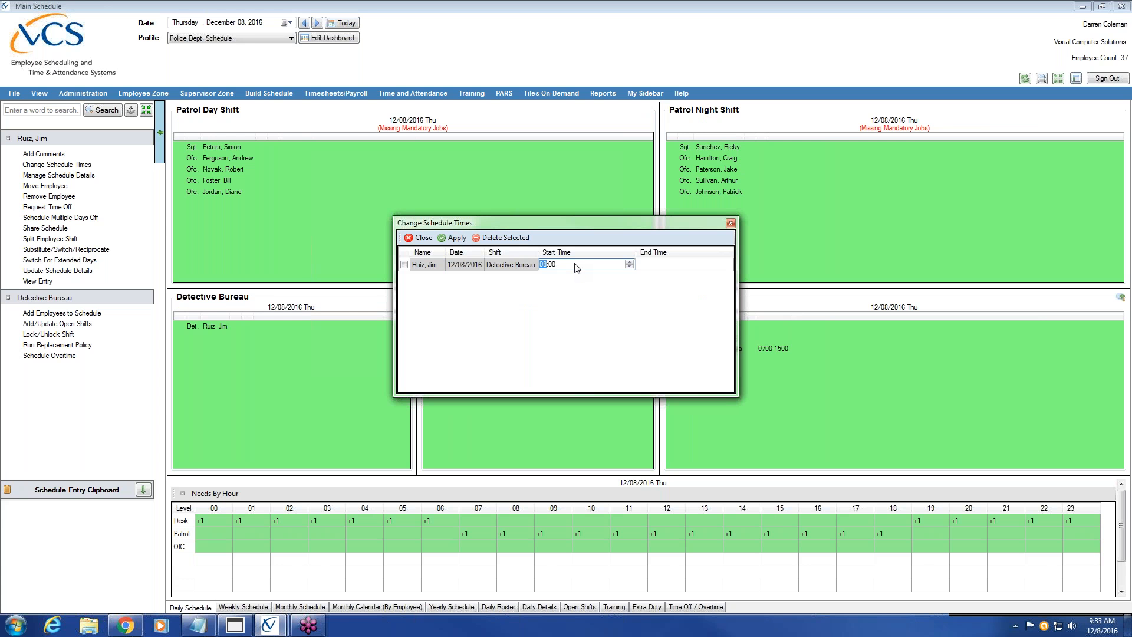
pyautogui.write('09')
pyautogui.click(664, 267)
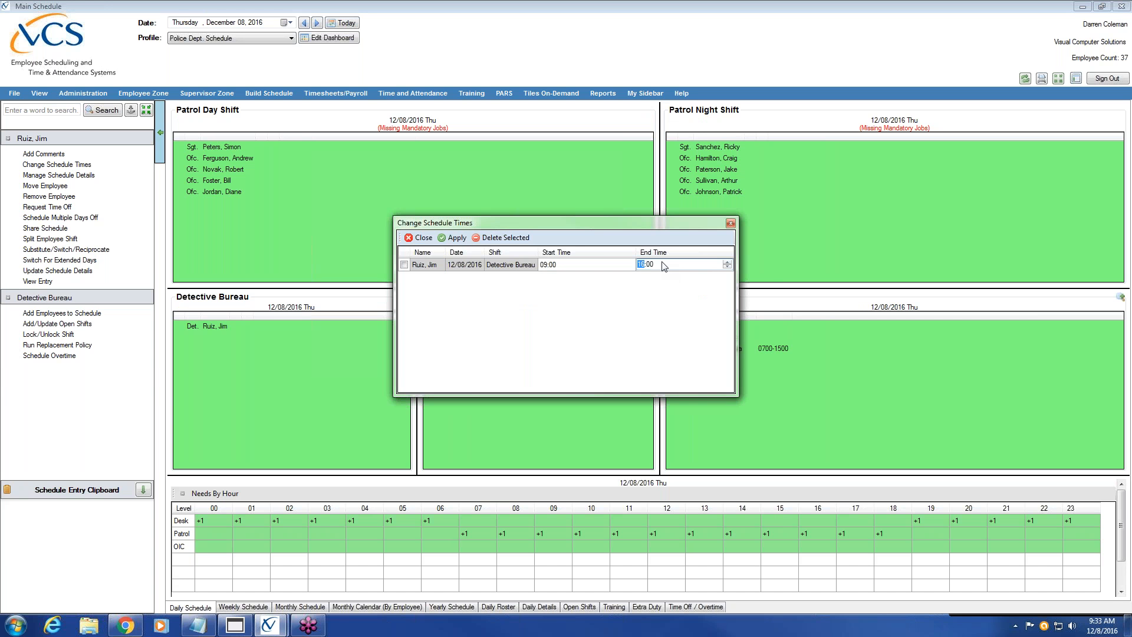
pyautogui.press('Up')
pyautogui.click(665, 266)
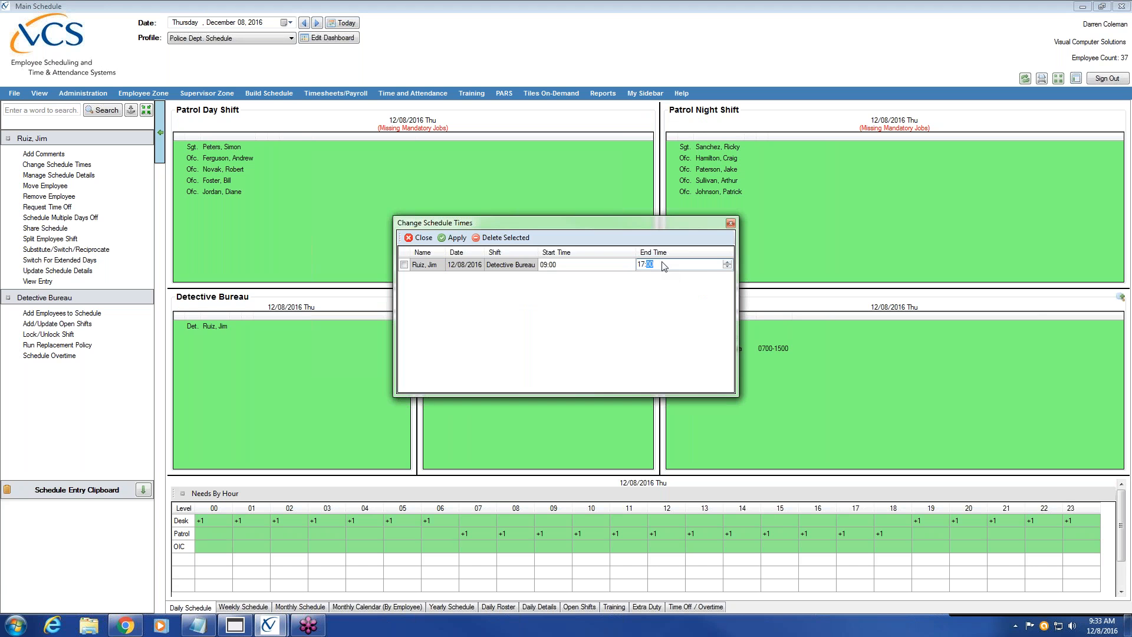
pyautogui.click(456, 238)
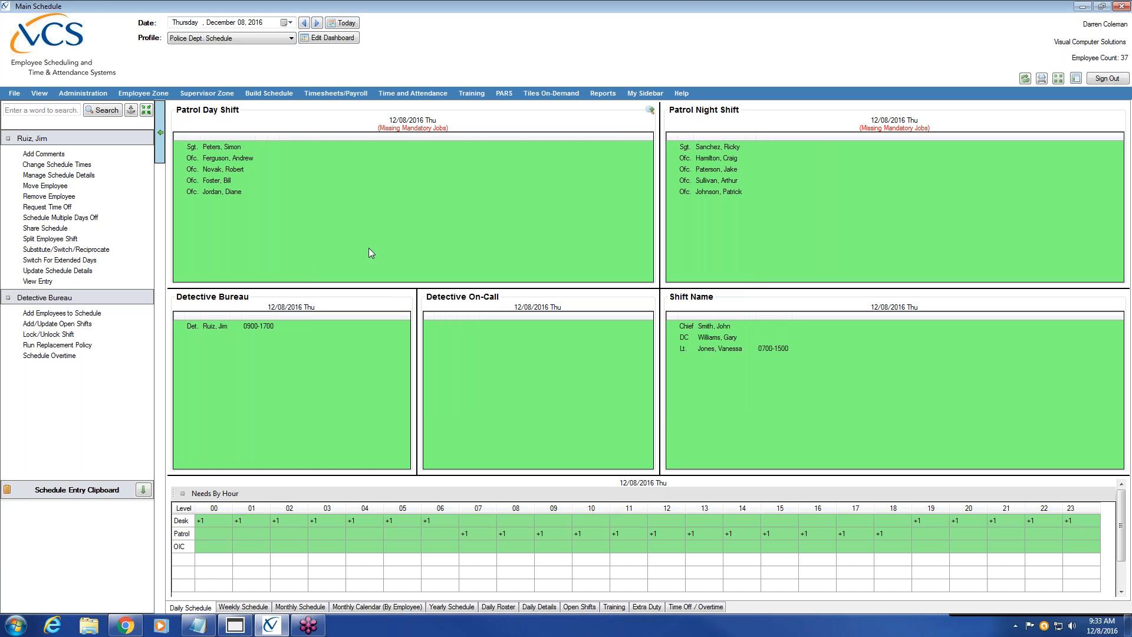
pyautogui.click(236, 326)
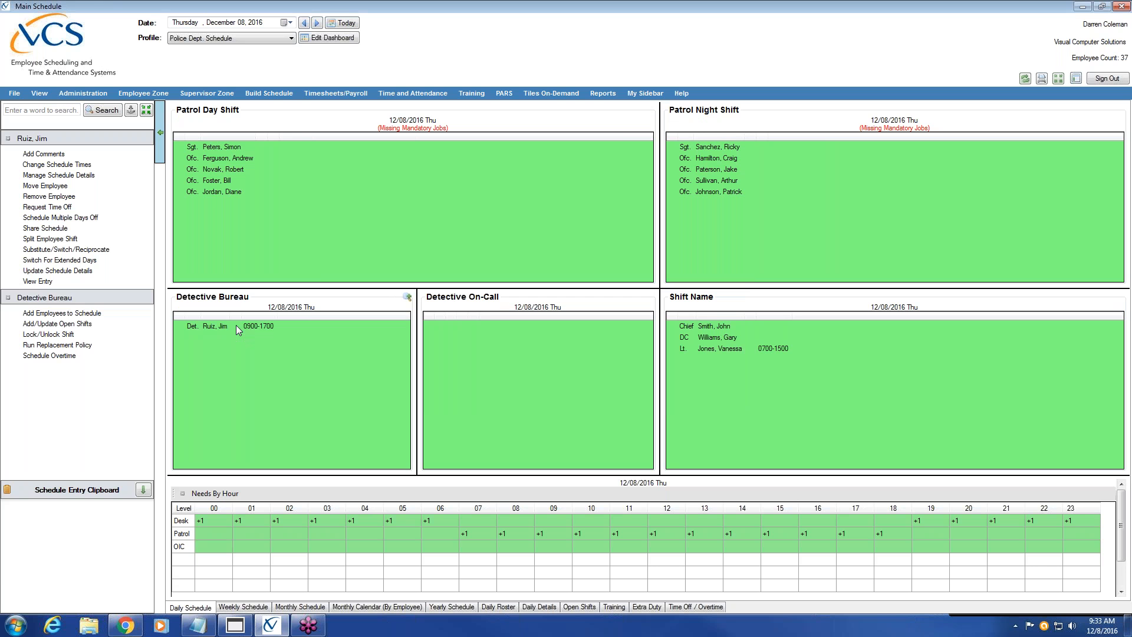
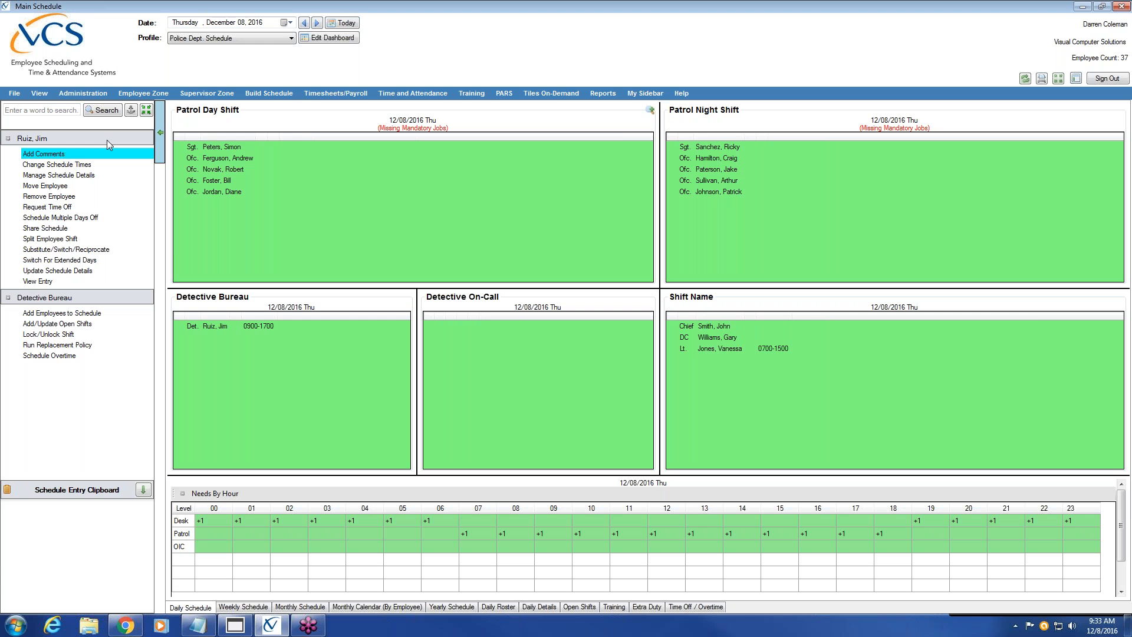
# Show the Build Schedule task list beside the 12/08/2016 daily Police Dept. schedule
pyautogui.click(212, 95)
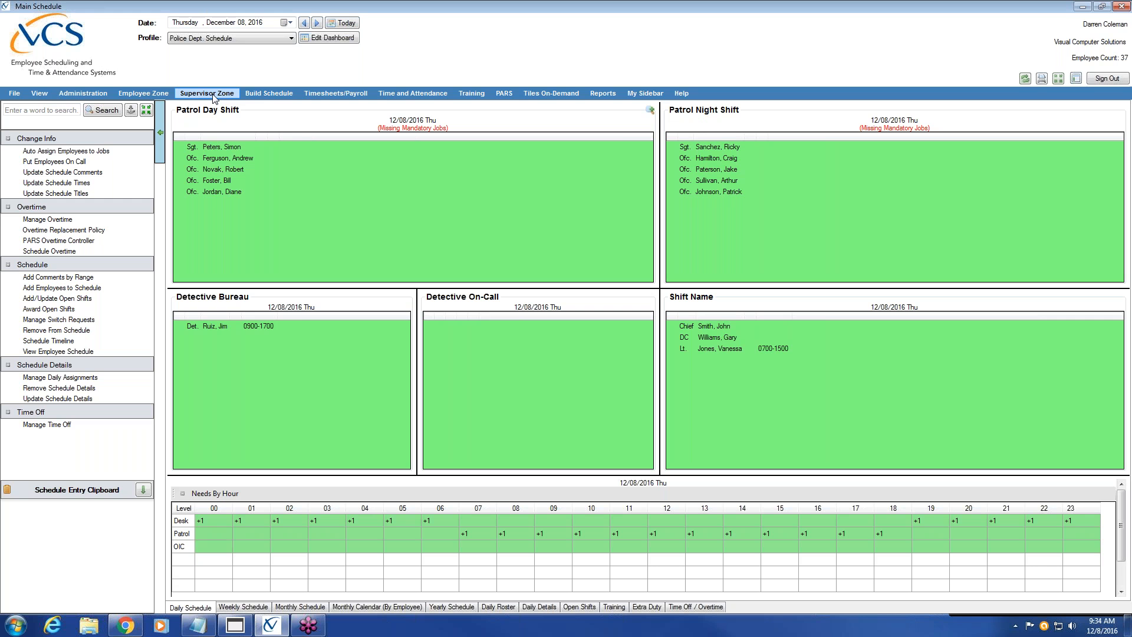
pyautogui.click(218, 327)
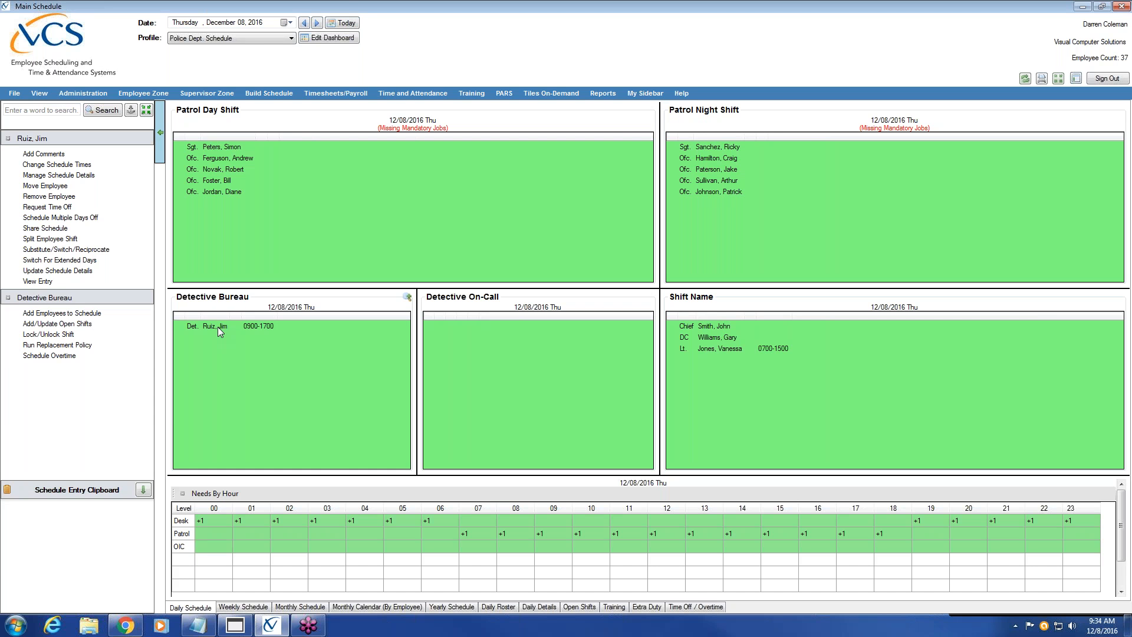
pyautogui.click(212, 94)
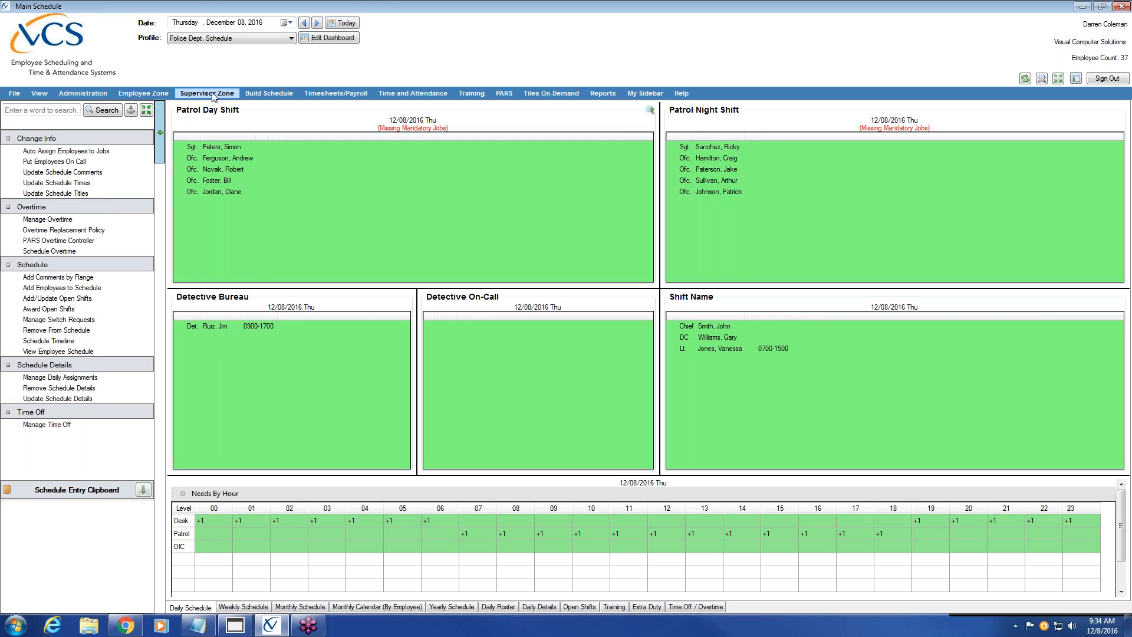
pyautogui.click(276, 95)
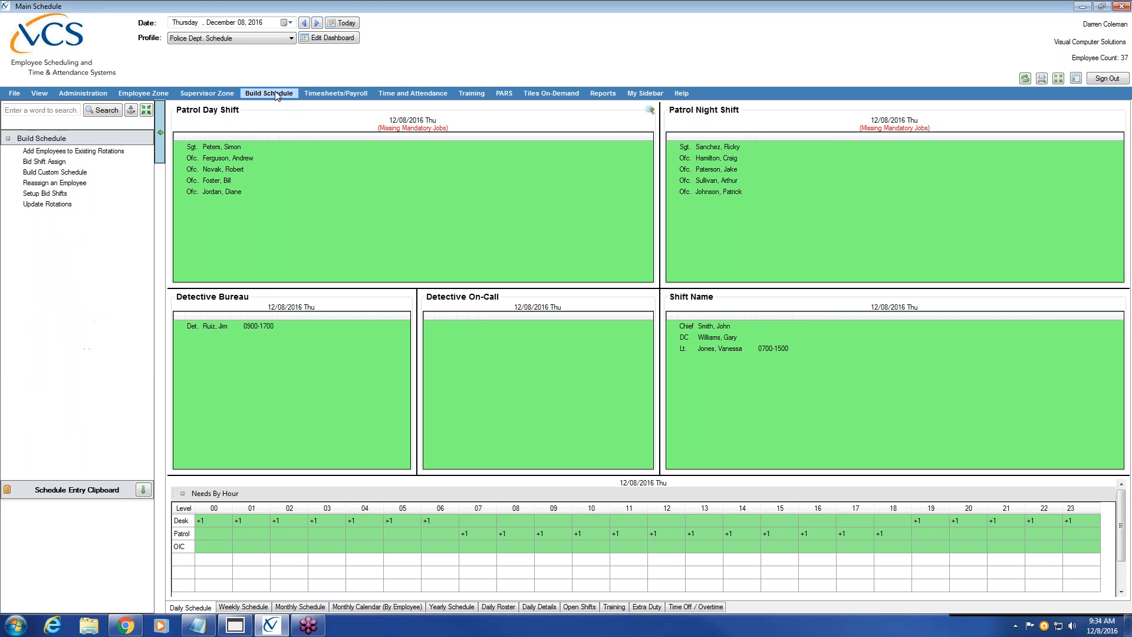
# In Update Rotations, enter a new rotation coded PTL / SQ1 with description Squad 1
pyautogui.click(80, 203)
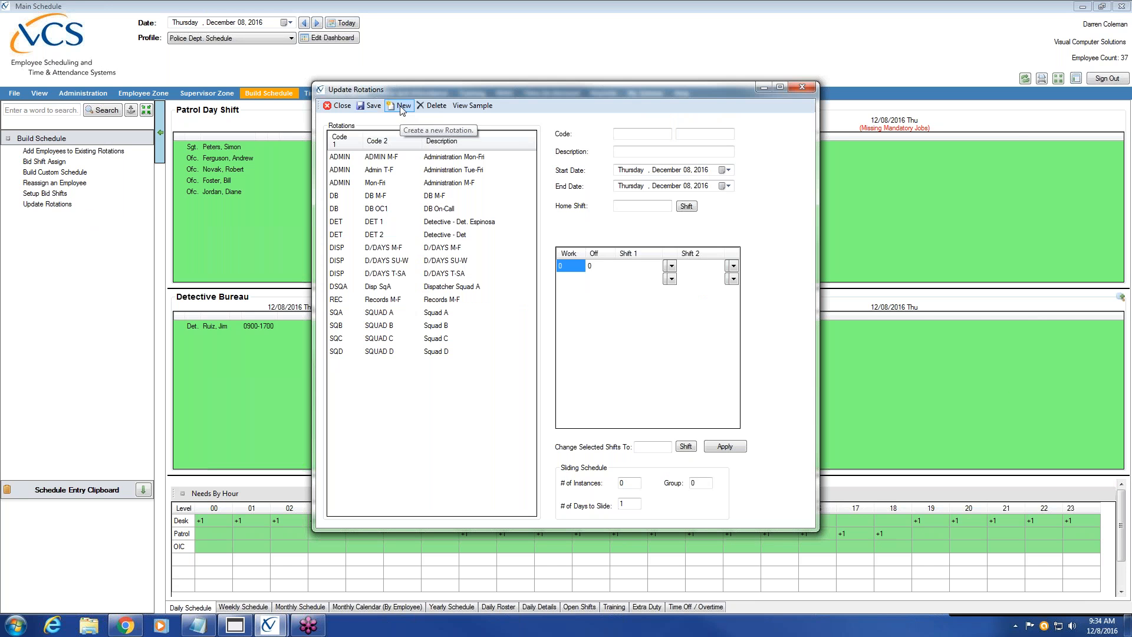
pyautogui.click(660, 134)
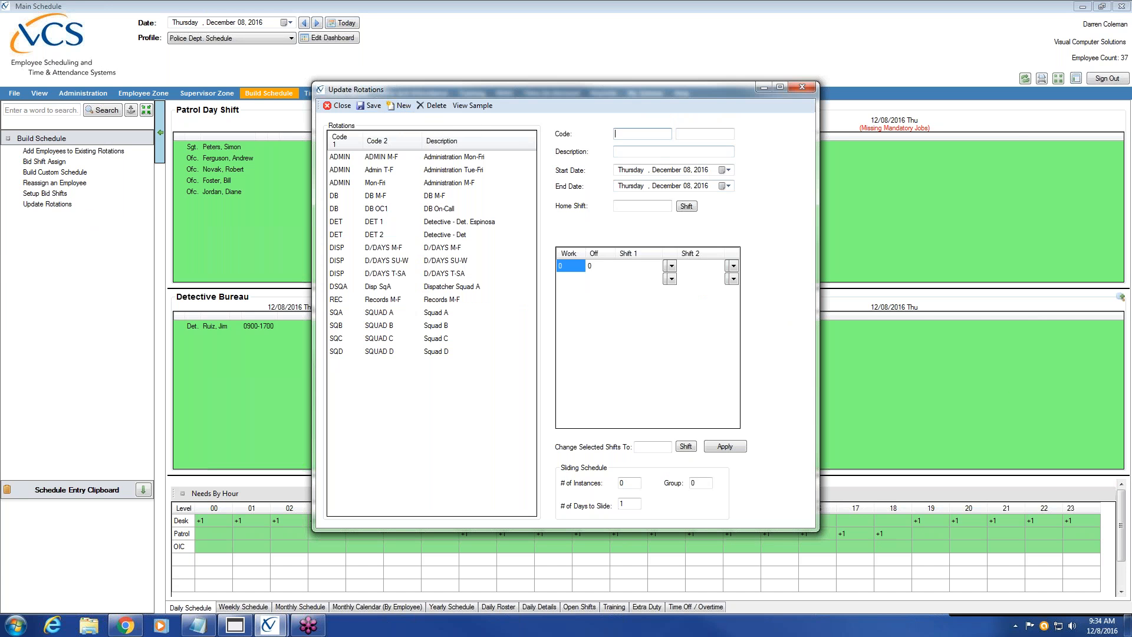
pyautogui.write('SQ')
pyautogui.press('BackSpace')
pyautogui.press('BackSpace')
pyautogui.write('PTL')
pyautogui.press('Tab')
pyautogui.write('SQ')
pyautogui.click(653, 150)
pyautogui.write('Squad 1')
pyautogui.click(728, 171)
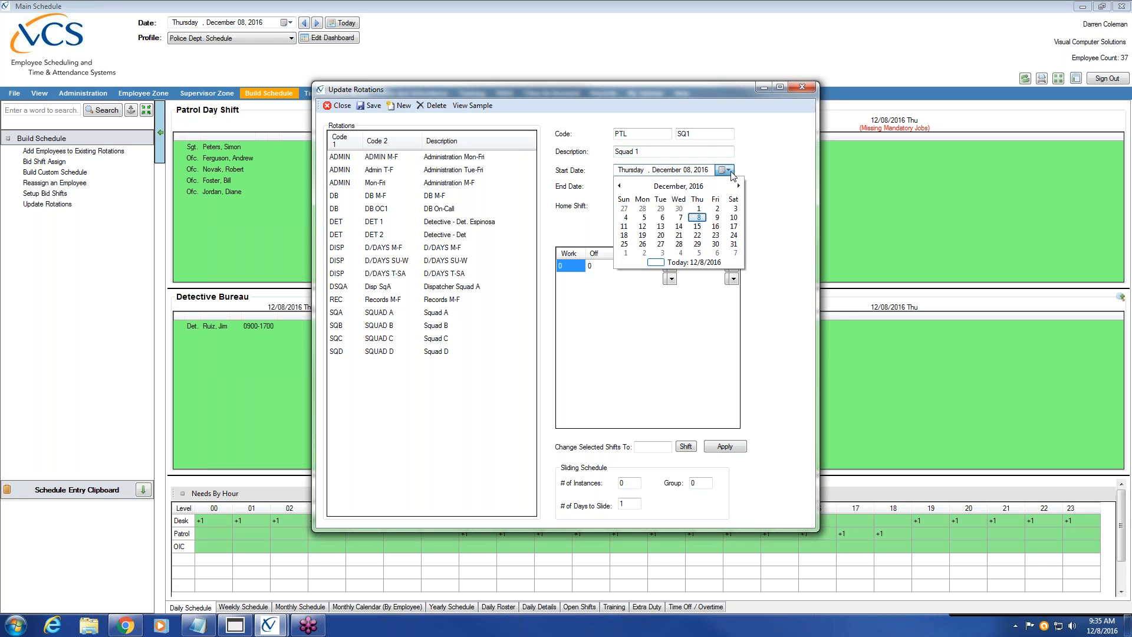
# Set the rotation to run from December 5, 2016 to December 31, 2020
pyautogui.click(644, 217)
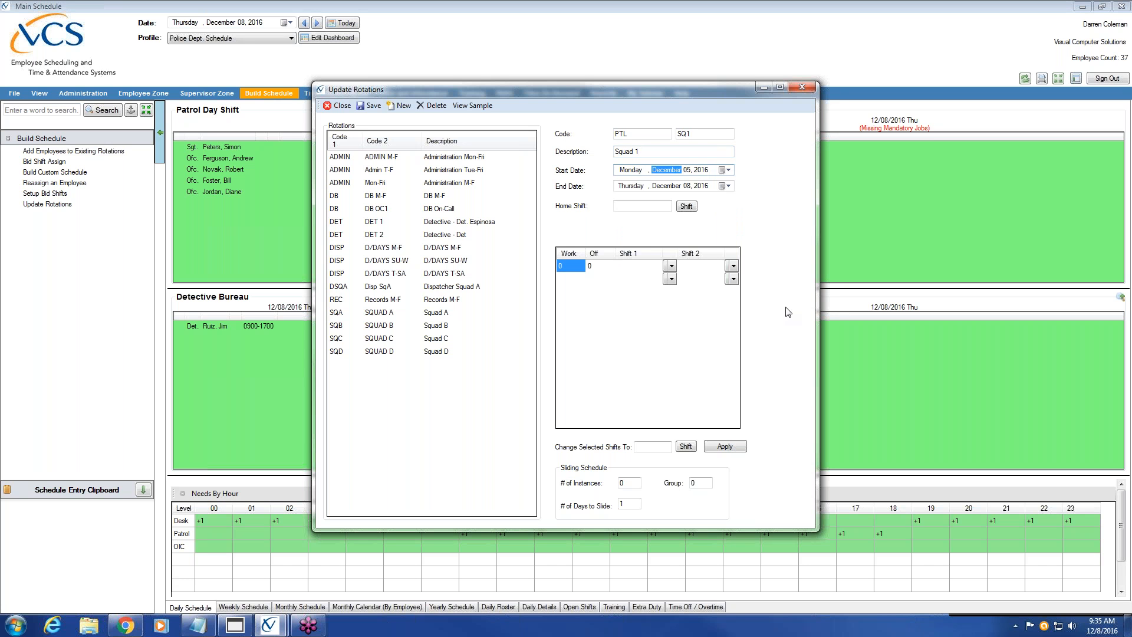
pyautogui.click(672, 188)
pyautogui.click(686, 186)
pyautogui.write('31')
pyautogui.click(703, 187)
pyautogui.write('2020')
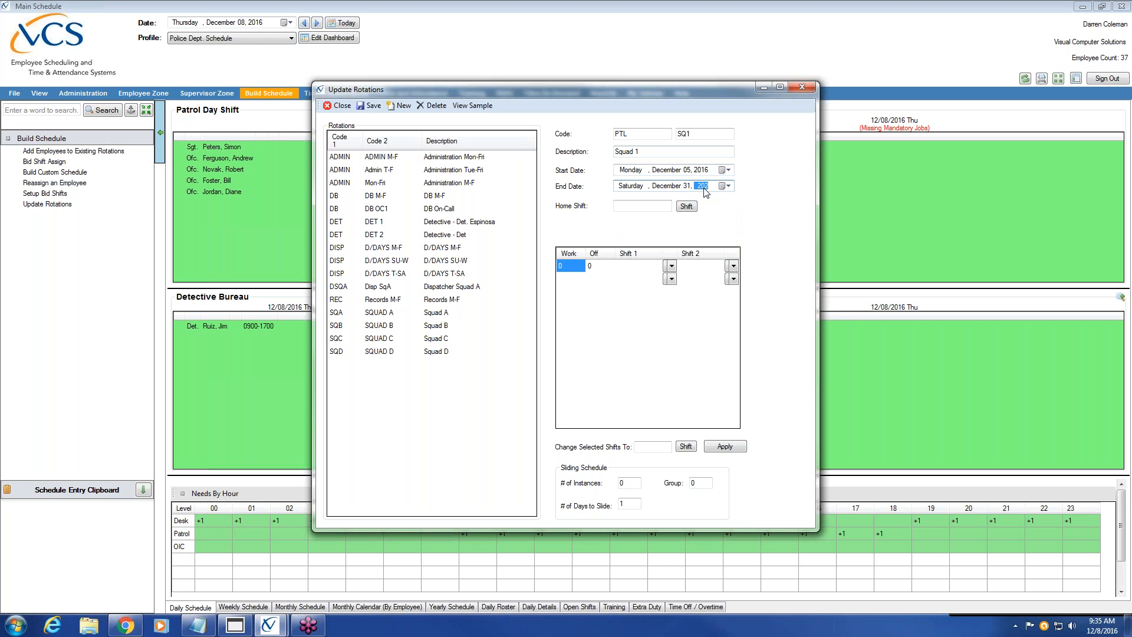
# Enter work/off blocks 2/2, 3/2 and 2/3 in the rotation grid
pyautogui.click(577, 279)
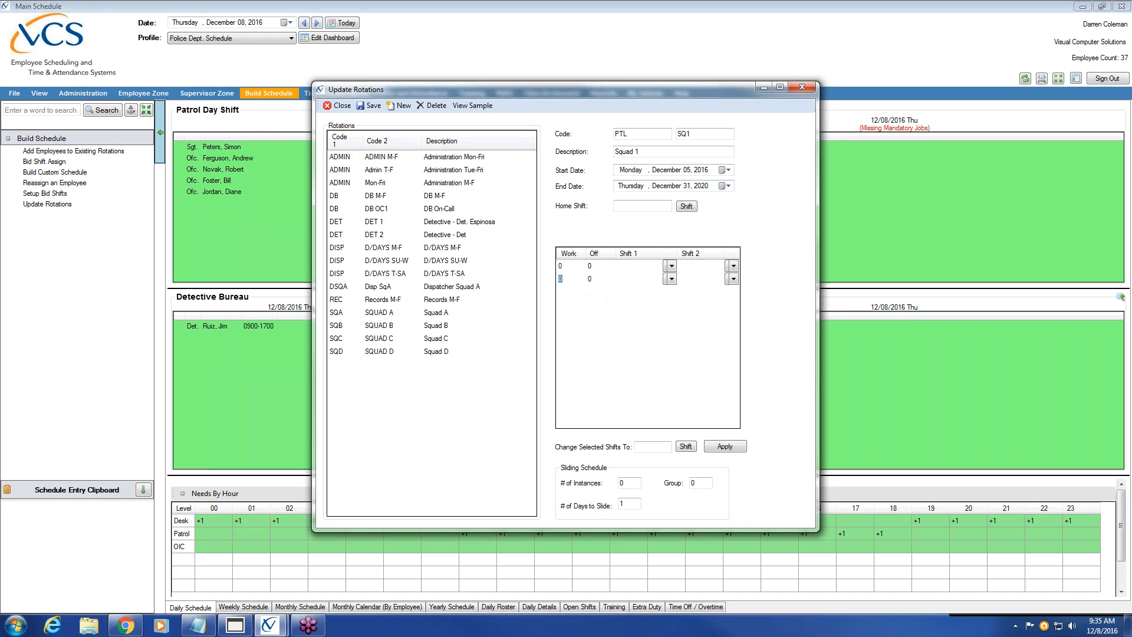
pyautogui.click(568, 266)
pyautogui.write('2')
pyautogui.press('Tab')
pyautogui.write('2')
pyautogui.click(566, 281)
pyautogui.write('3')
pyautogui.press('Tab')
pyautogui.write('2')
pyautogui.click(559, 293)
pyautogui.write('2')
pyautogui.press('Tab')
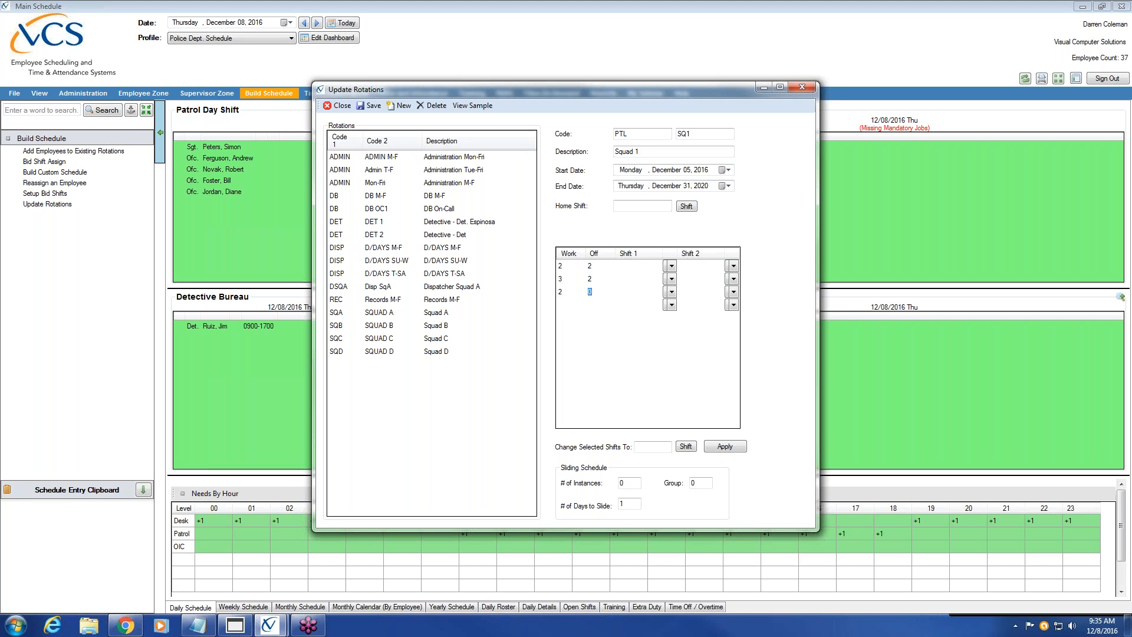
pyautogui.write('3')
# Assign Day Shift 0630-1830 to the first three work/off blocks
pyautogui.click(629, 168)
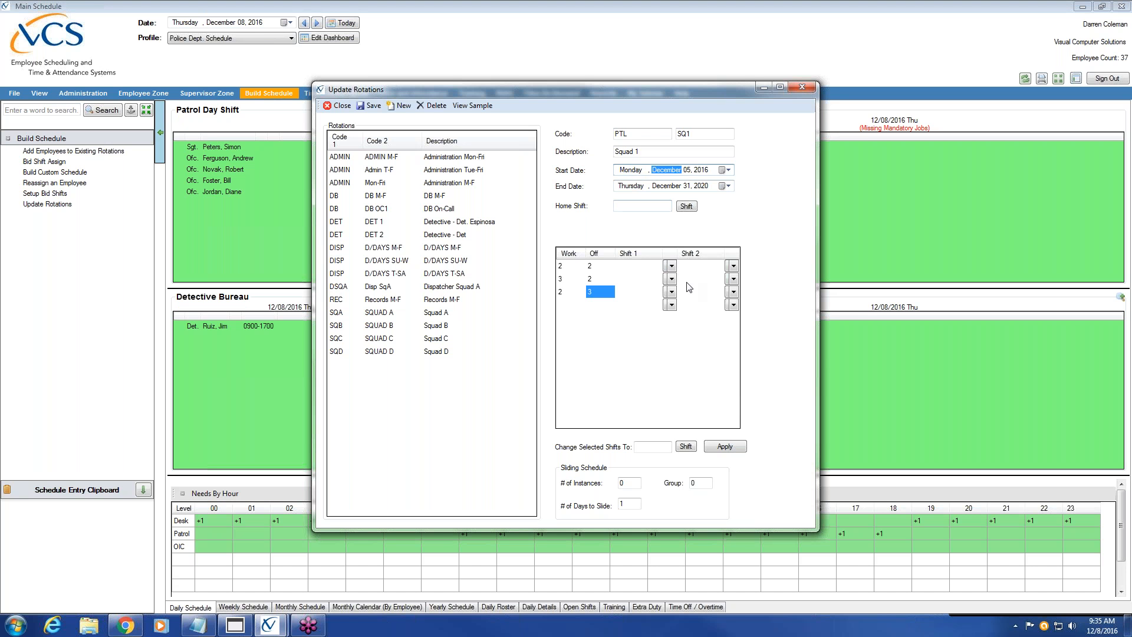
pyautogui.click(669, 265)
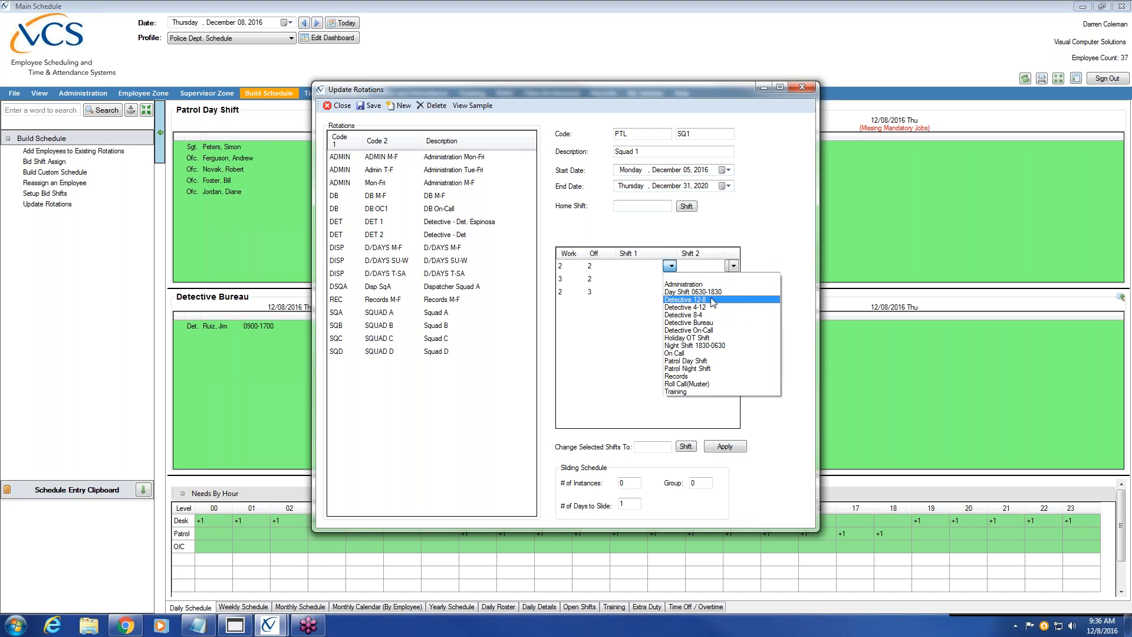
pyautogui.click(724, 292)
pyautogui.click(670, 279)
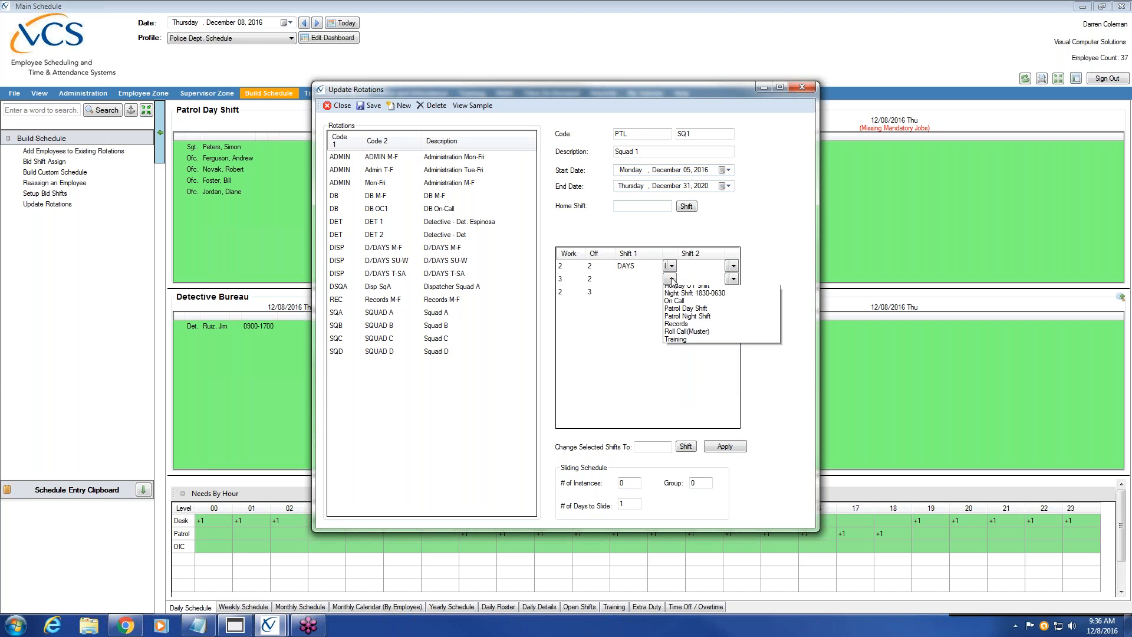
pyautogui.click(688, 304)
pyautogui.click(670, 291)
pyautogui.click(698, 318)
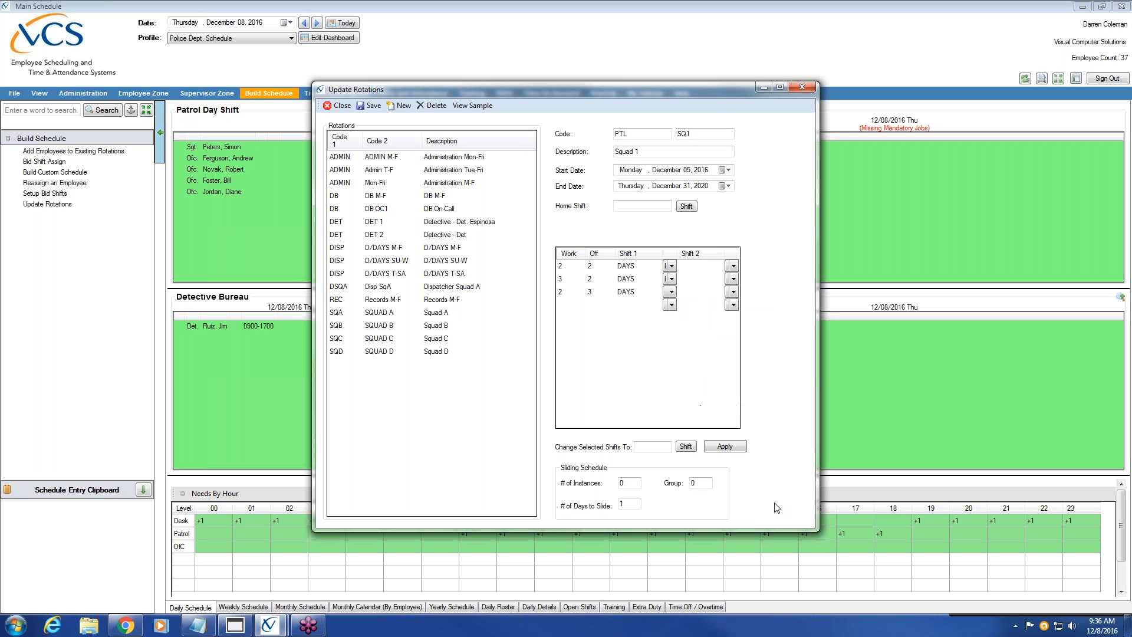
# Add three more work/off blocks of 2/2, 3/2 and 2/3
pyautogui.click(561, 305)
pyautogui.write('2')
pyautogui.press('Tab')
pyautogui.write('2')
pyautogui.click(571, 317)
pyautogui.write('3')
pyautogui.press('Tab')
pyautogui.write('2')
pyautogui.click(561, 331)
pyautogui.write('2')
pyautogui.click(589, 331)
pyautogui.write('3')
# Assign Night Shift 1830-0630 to blocks four through six
pyautogui.click(671, 304)
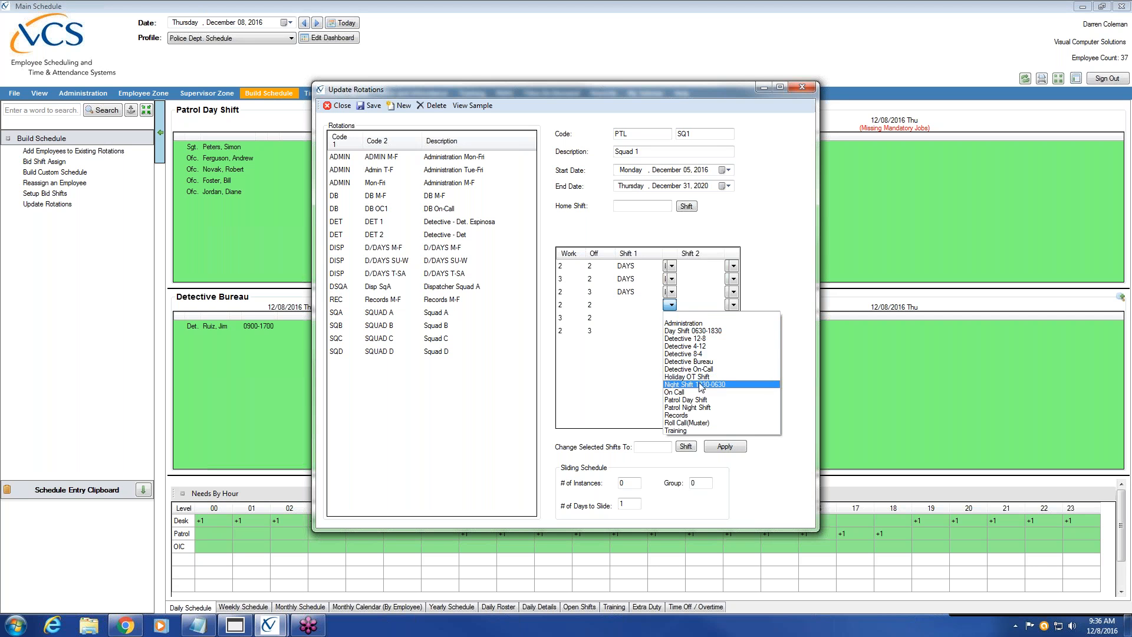
pyautogui.click(700, 385)
pyautogui.click(671, 318)
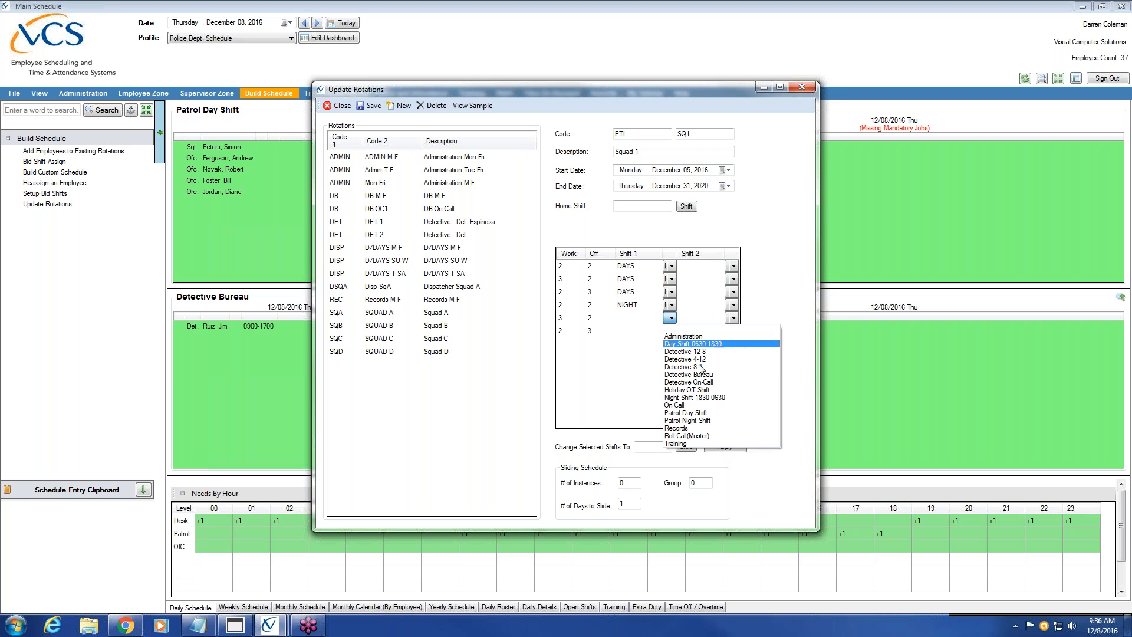
pyautogui.click(702, 397)
pyautogui.click(671, 330)
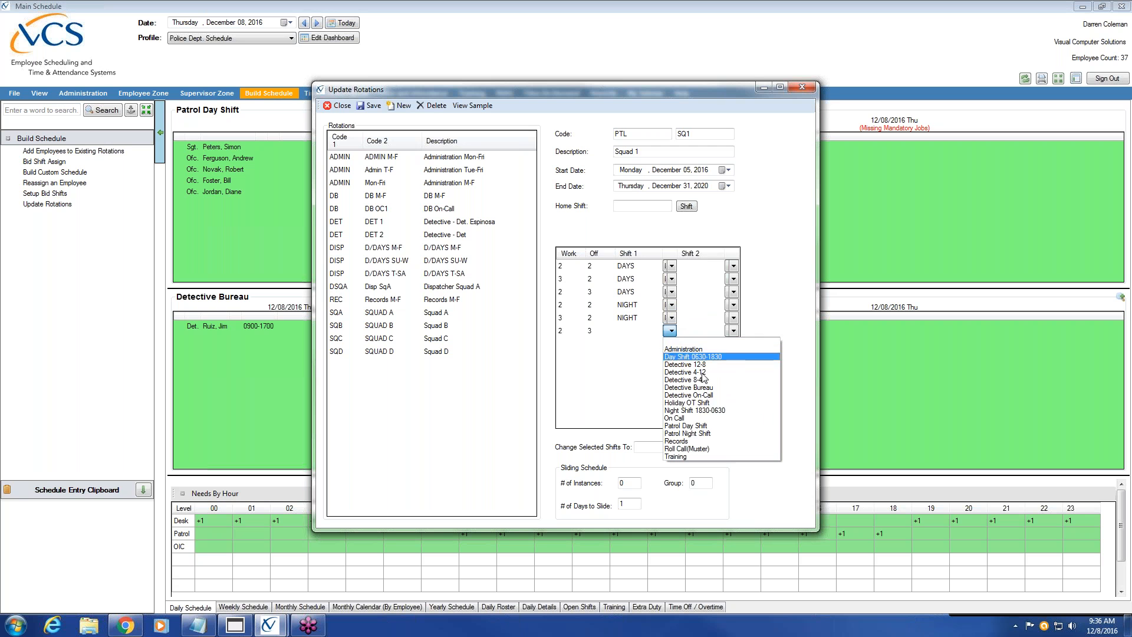
pyautogui.click(701, 410)
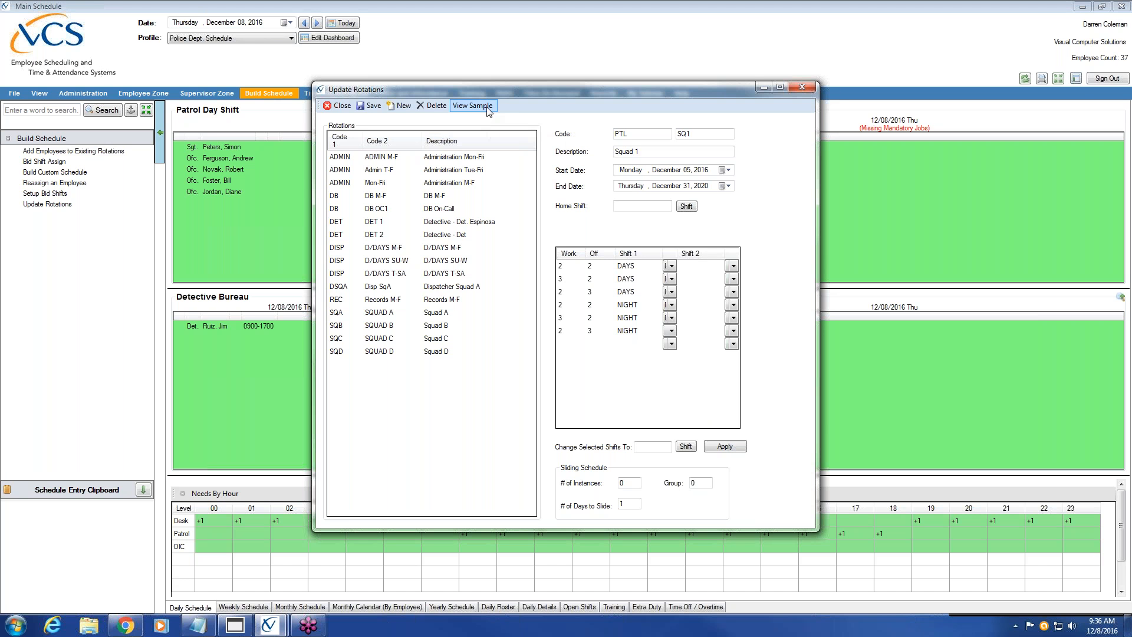
pyautogui.click(678, 171)
pyautogui.click(680, 187)
pyautogui.click(681, 171)
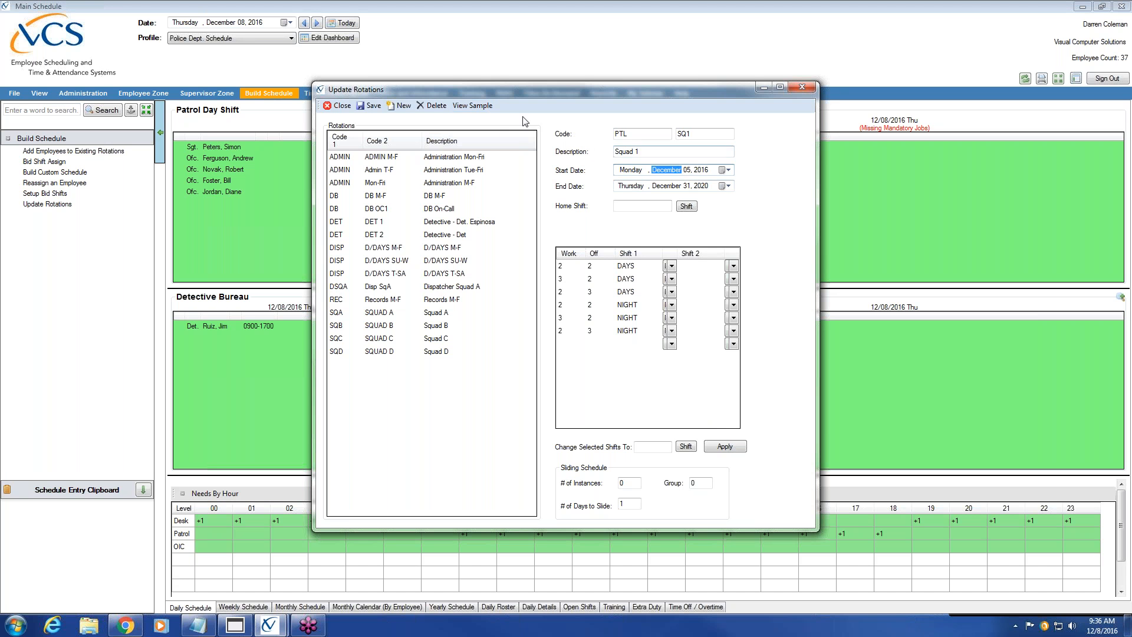
pyautogui.click(475, 107)
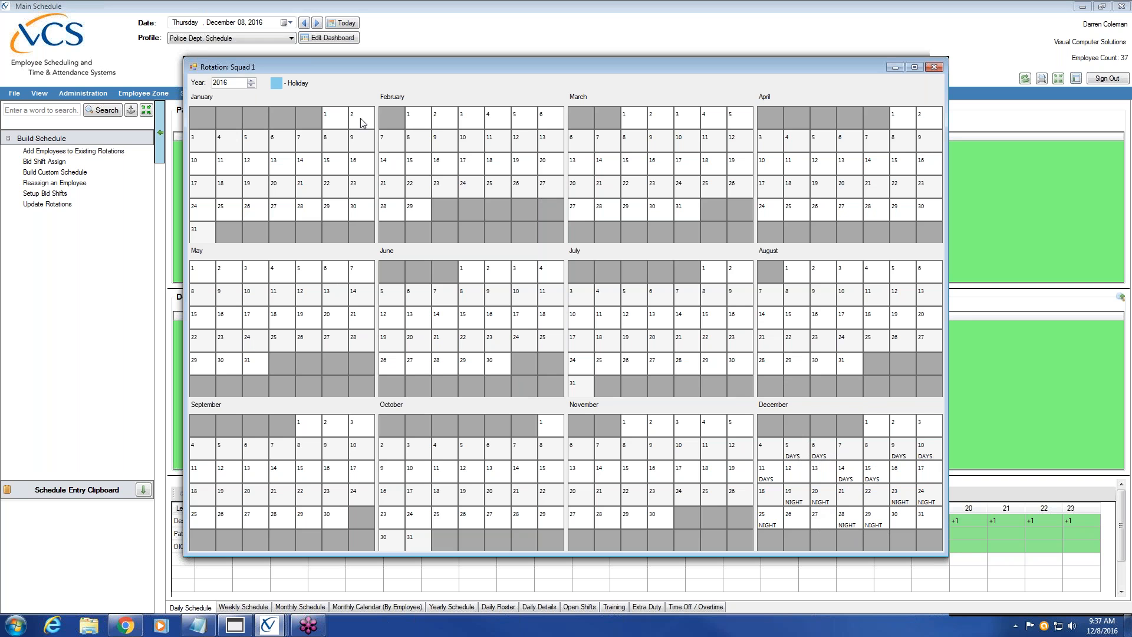
pyautogui.click(251, 80)
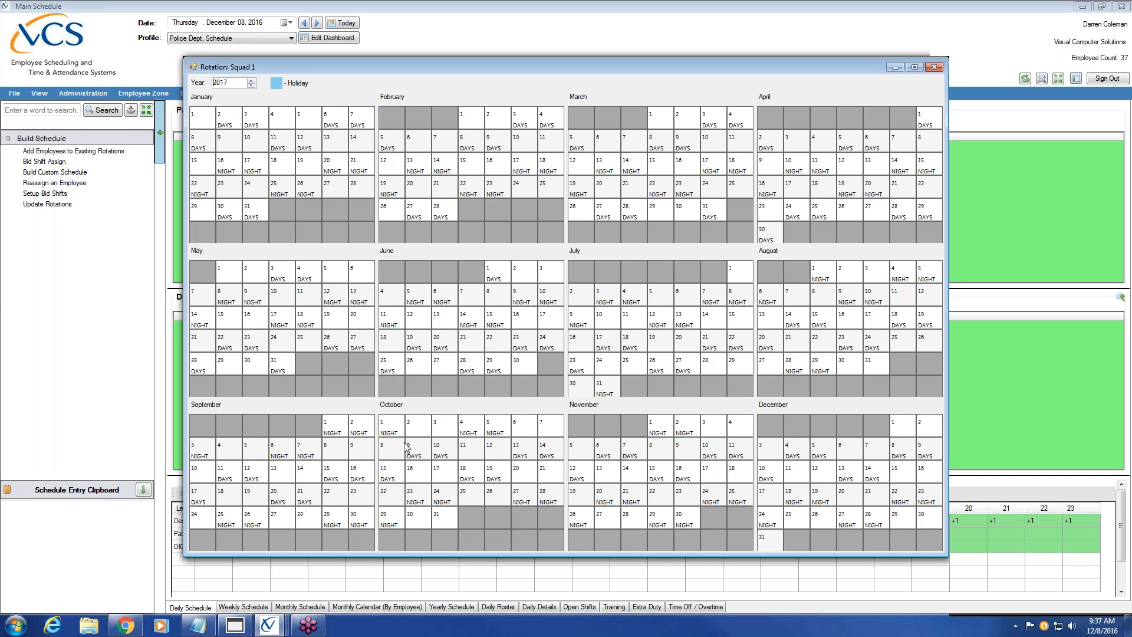
pyautogui.click(935, 66)
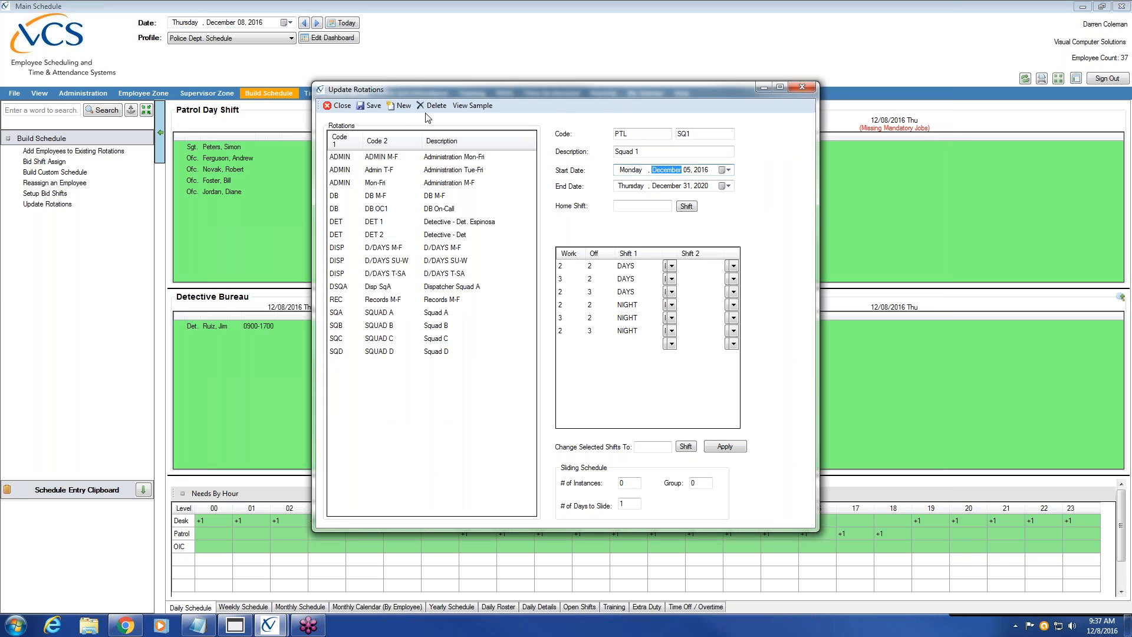
# Save and build the PTL / SQ1 Squad 1 rotation, then reselect it in the list
pyautogui.click(380, 108)
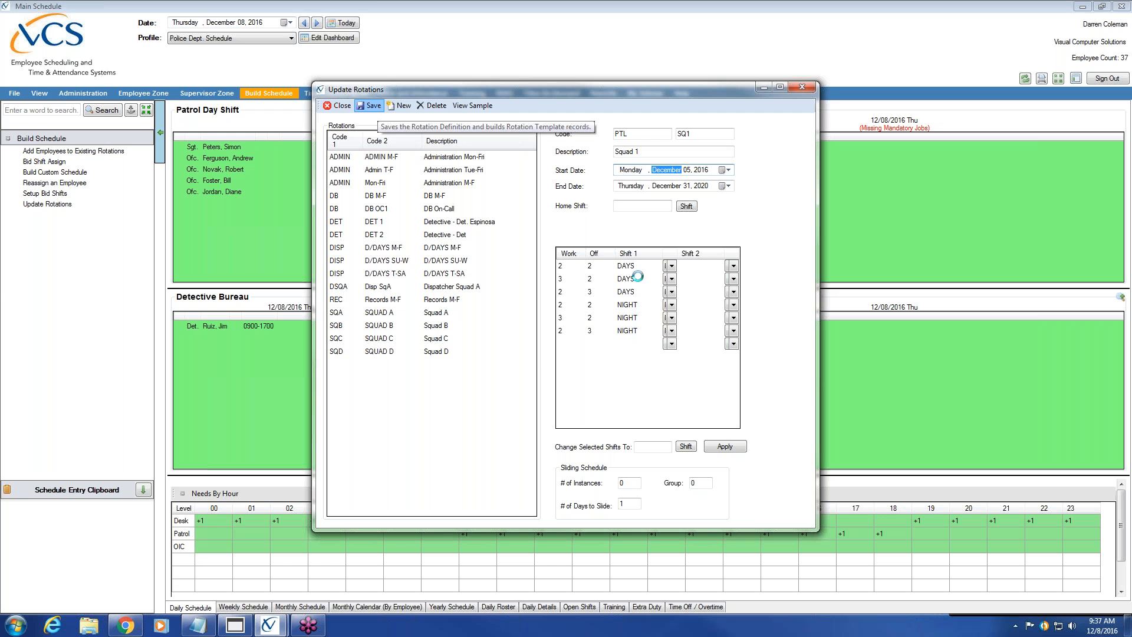
pyautogui.click(593, 352)
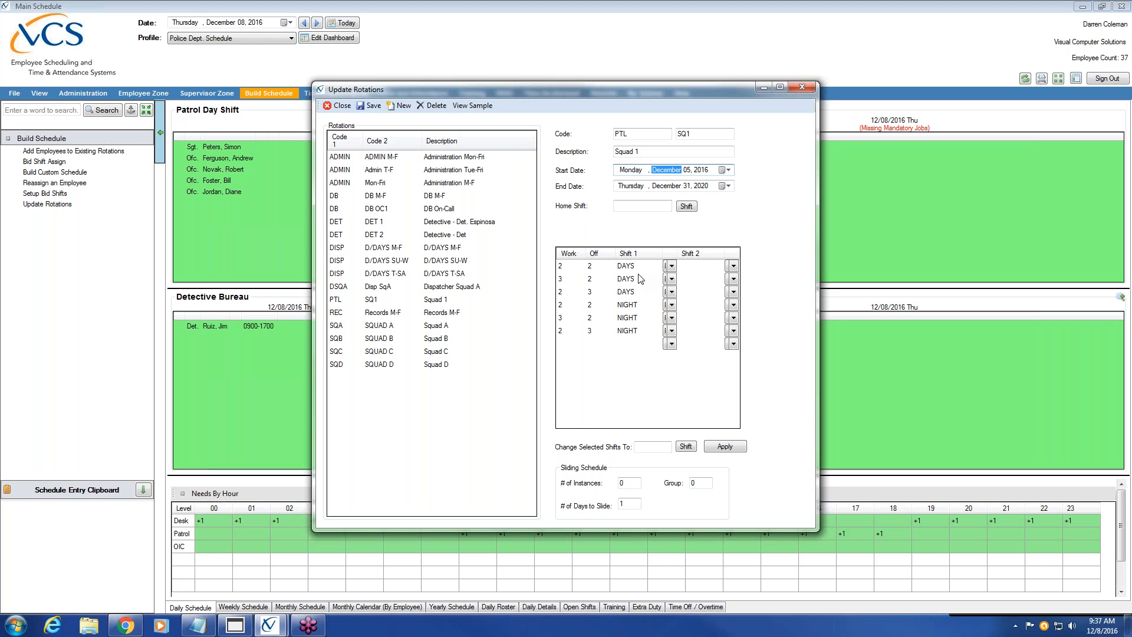
pyautogui.click(407, 302)
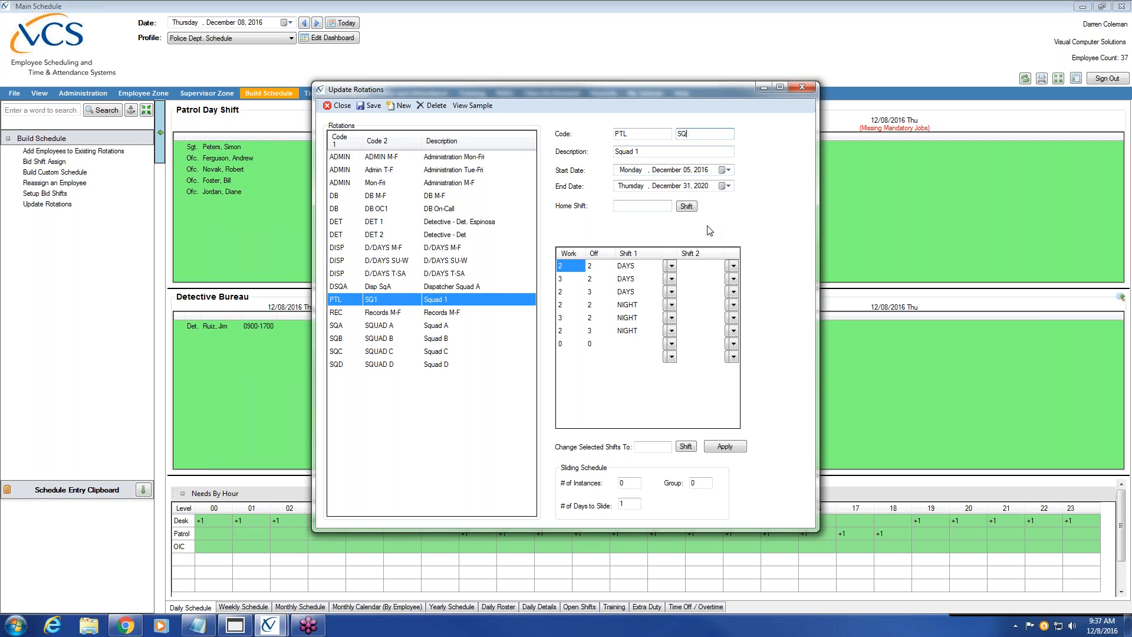
# Make Squad 2's first three blocks Night Shift and the last three Day Shift
pyautogui.click(648, 151)
pyautogui.click(672, 266)
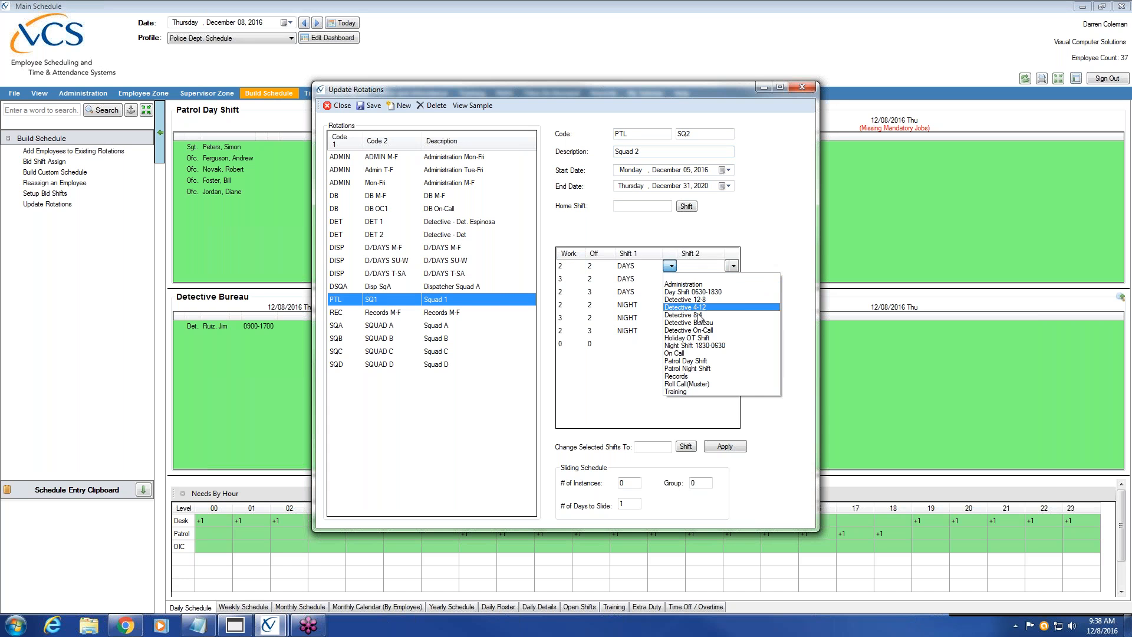
pyautogui.click(699, 323)
pyautogui.click(671, 279)
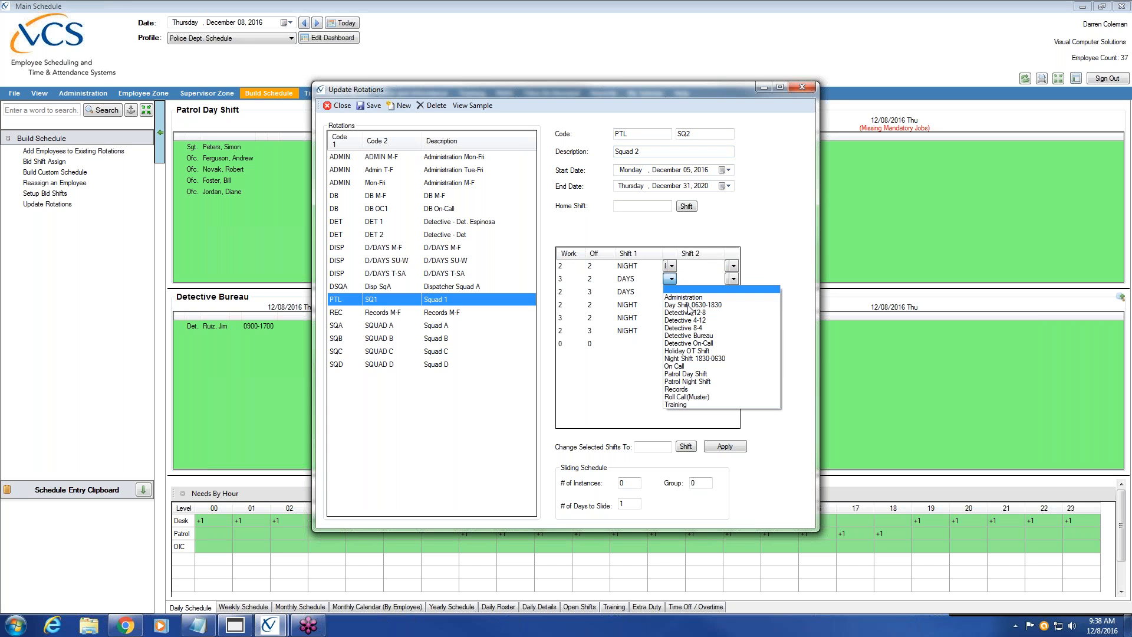
pyautogui.click(712, 358)
pyautogui.click(670, 292)
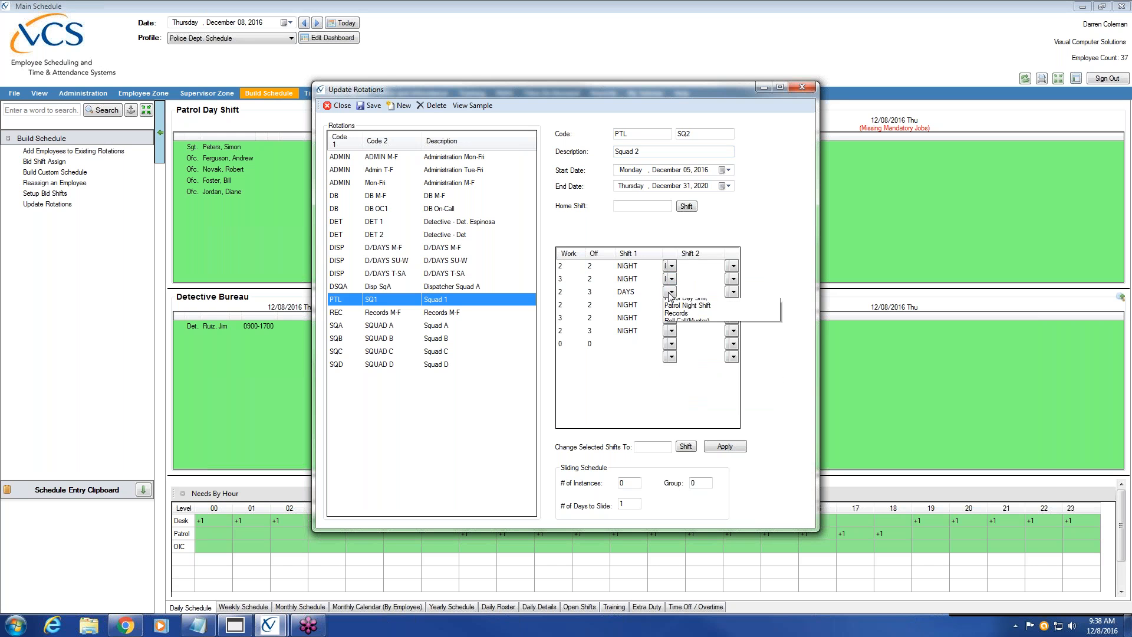
pyautogui.click(707, 371)
pyautogui.click(670, 305)
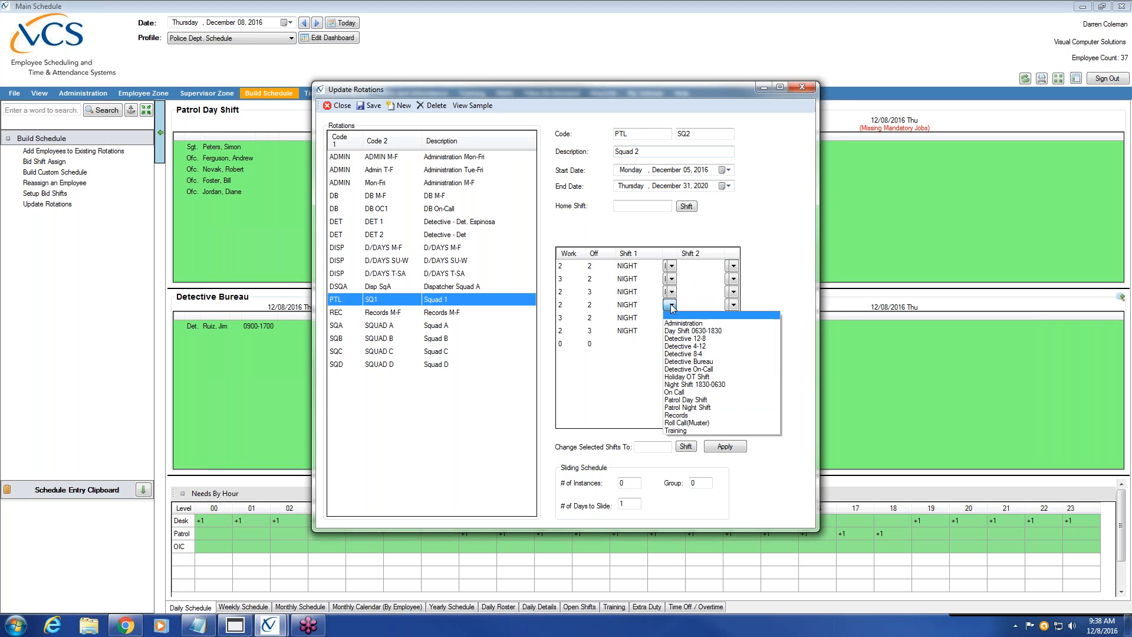
pyautogui.click(707, 331)
pyautogui.click(670, 317)
pyautogui.click(715, 345)
pyautogui.click(670, 331)
pyautogui.click(703, 357)
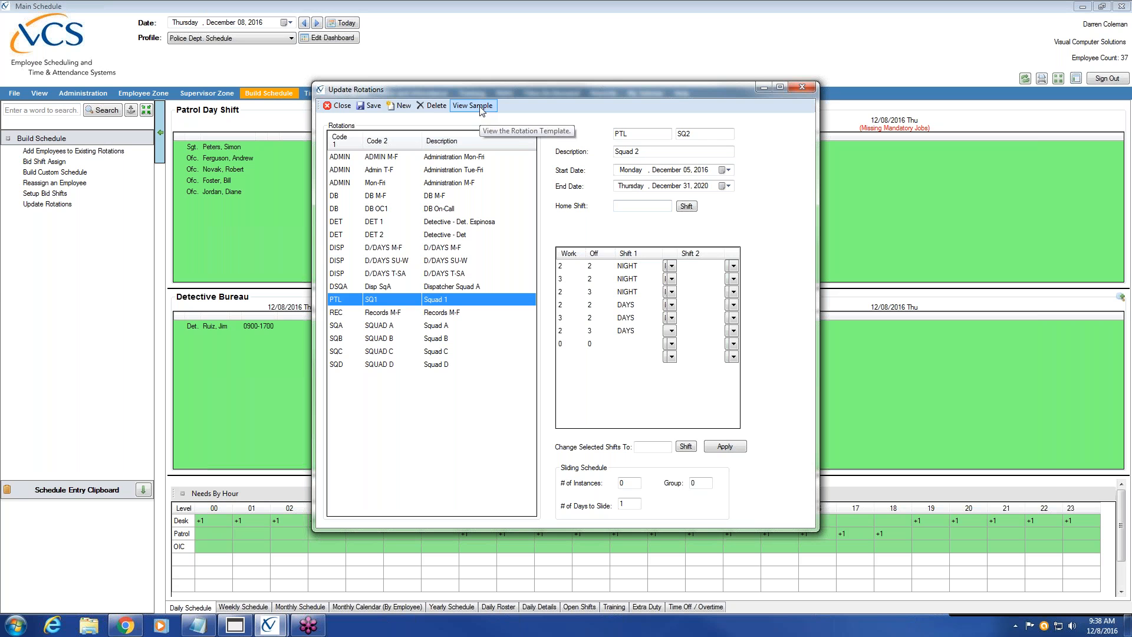
# Save and build PTL / SQ2 Squad 2, then check it in the rotations list
pyautogui.click(372, 107)
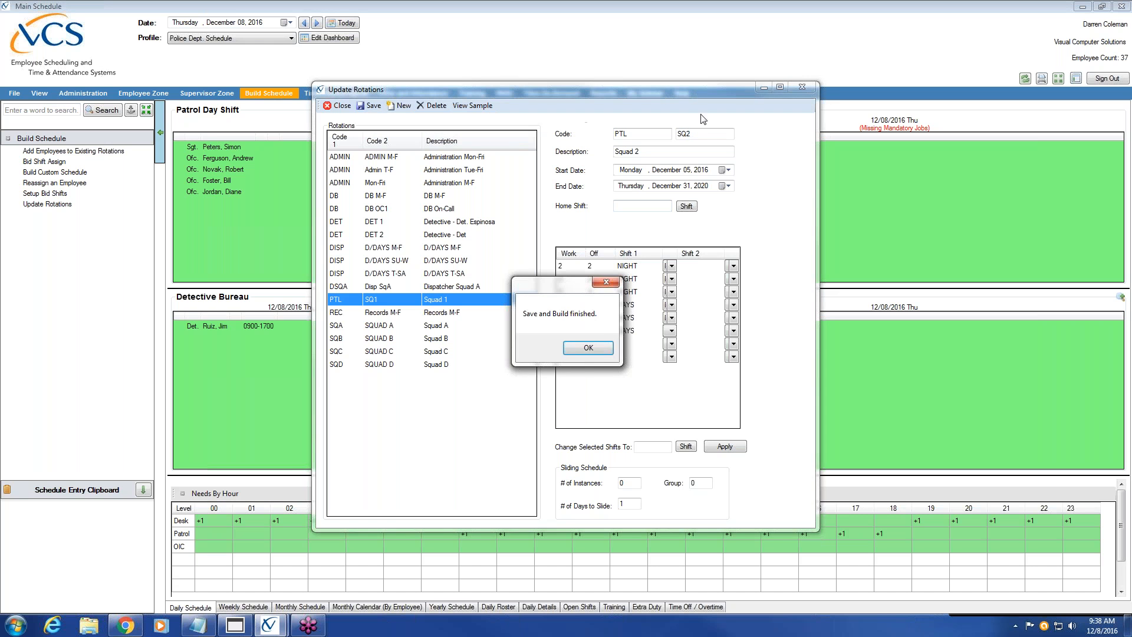
pyautogui.click(588, 349)
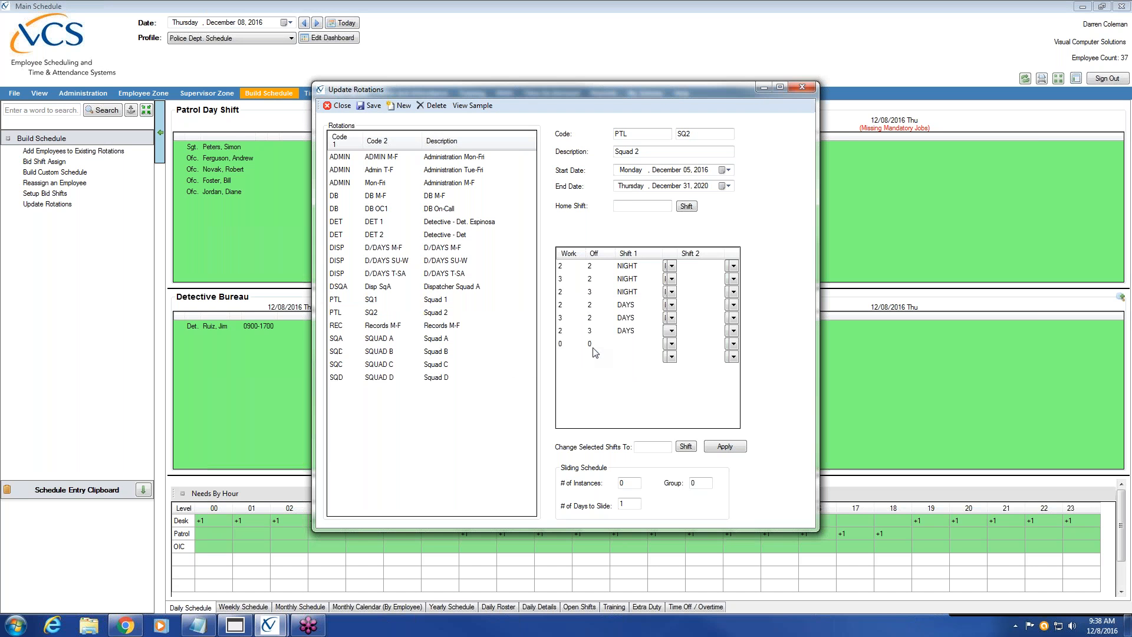
pyautogui.click(435, 299)
pyautogui.click(443, 312)
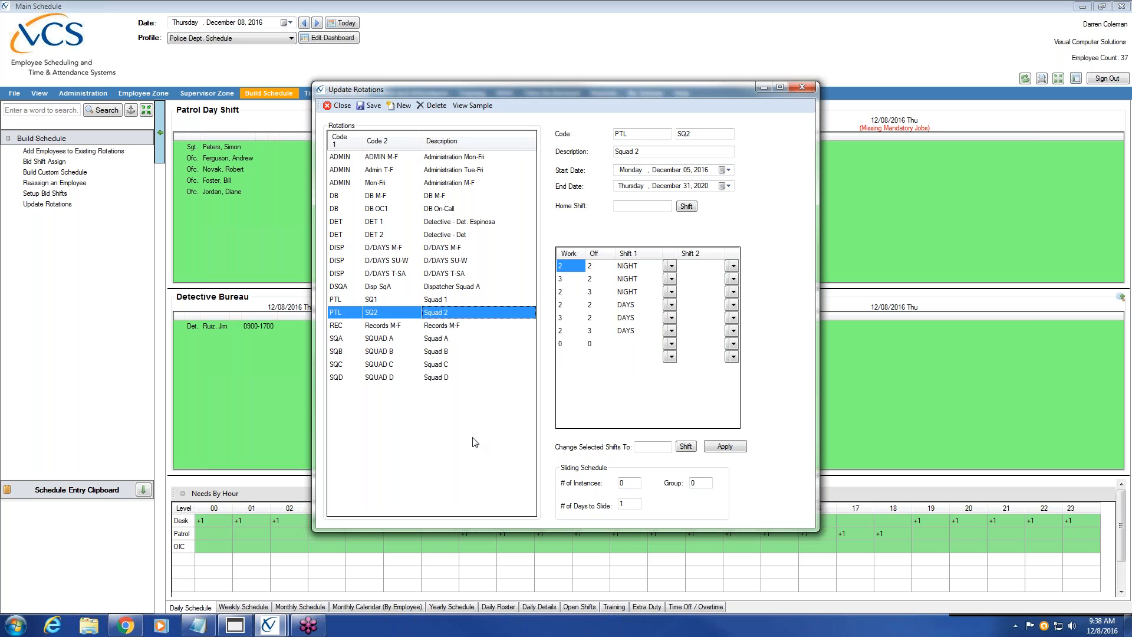
# Reselect PTL / SQ1 and change its second code to SQ3 for a new rotation
pyautogui.click(443, 302)
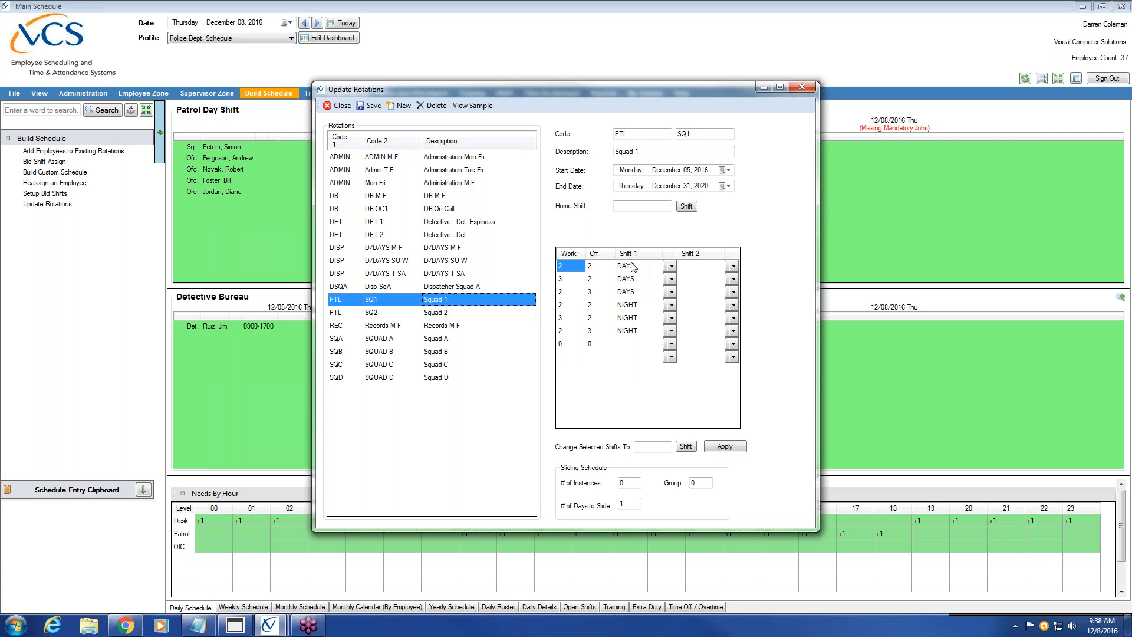
pyautogui.click(636, 173)
pyautogui.click(689, 172)
pyautogui.click(672, 173)
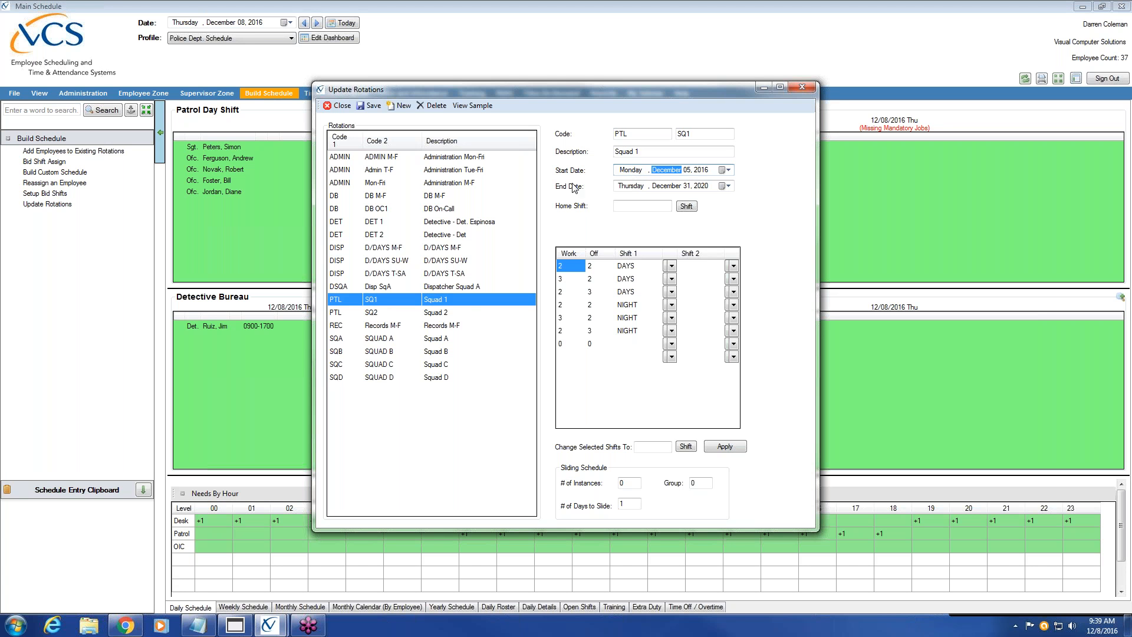
pyautogui.click(422, 300)
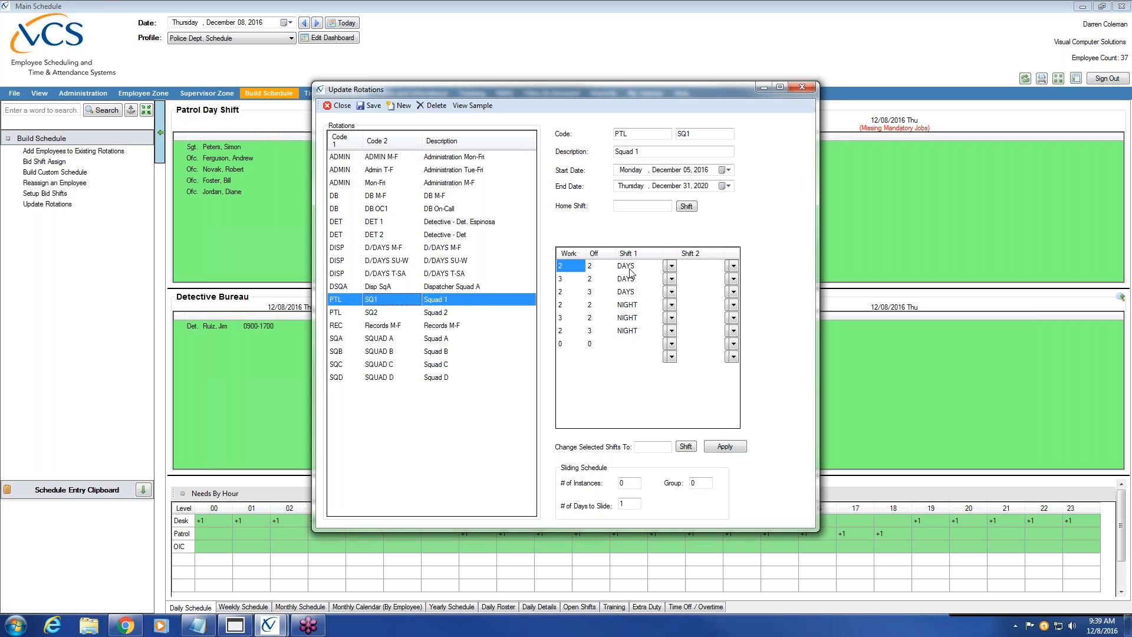
pyautogui.click(576, 292)
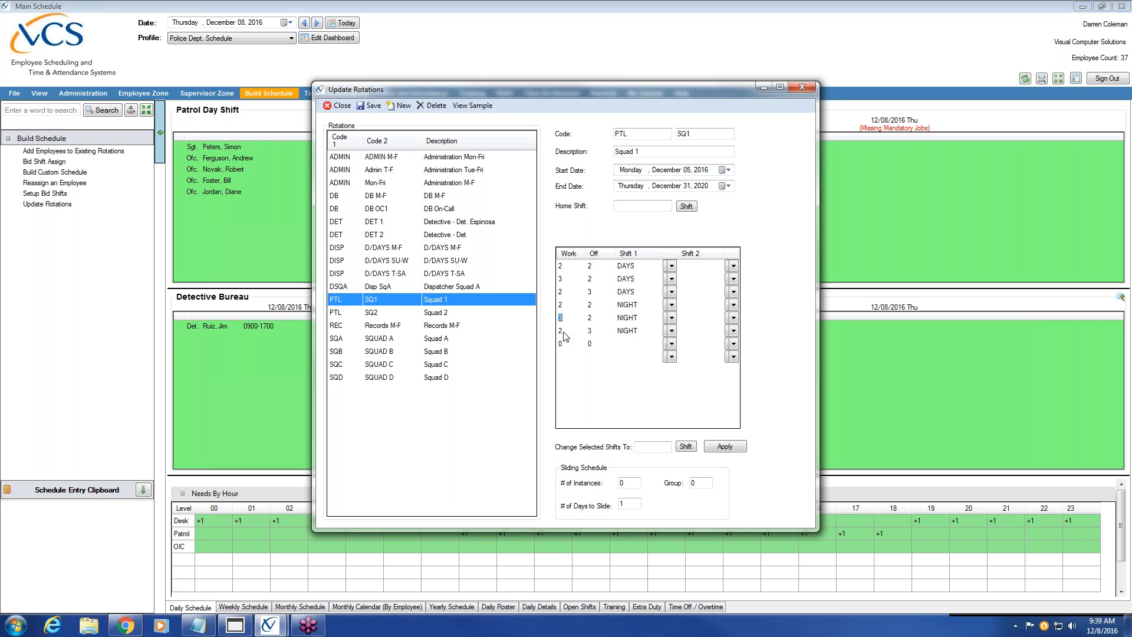
pyautogui.click(467, 305)
pyautogui.click(718, 135)
pyautogui.click(671, 152)
# Describe the rotation as Squad 3 starting Monday, December 12, 2016
pyautogui.write('3')
pyautogui.click(727, 169)
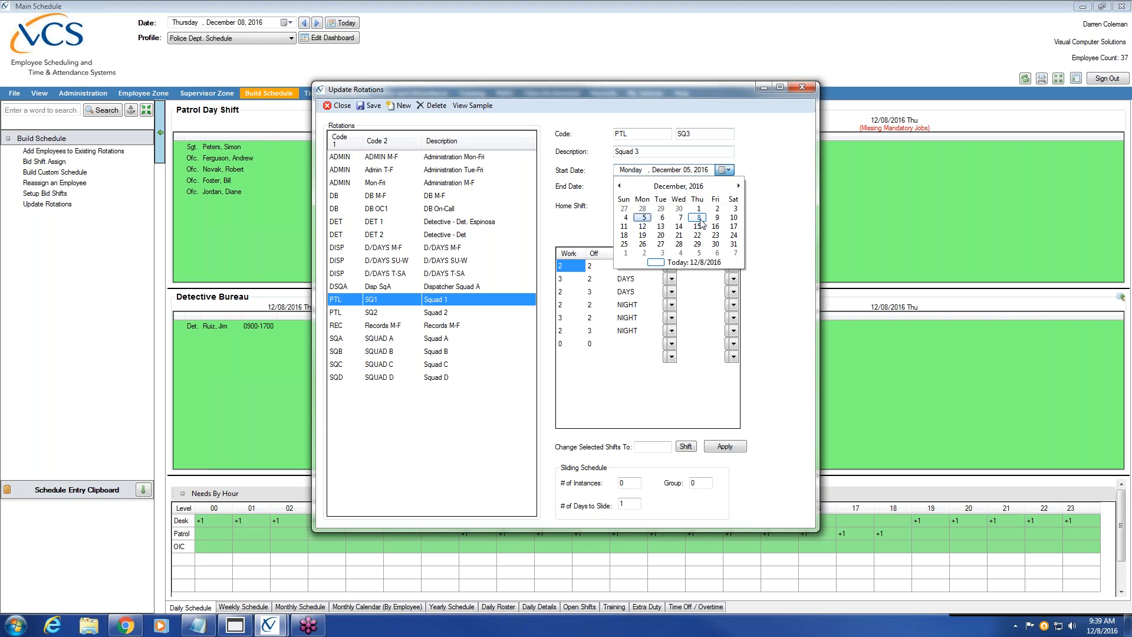
pyautogui.click(680, 217)
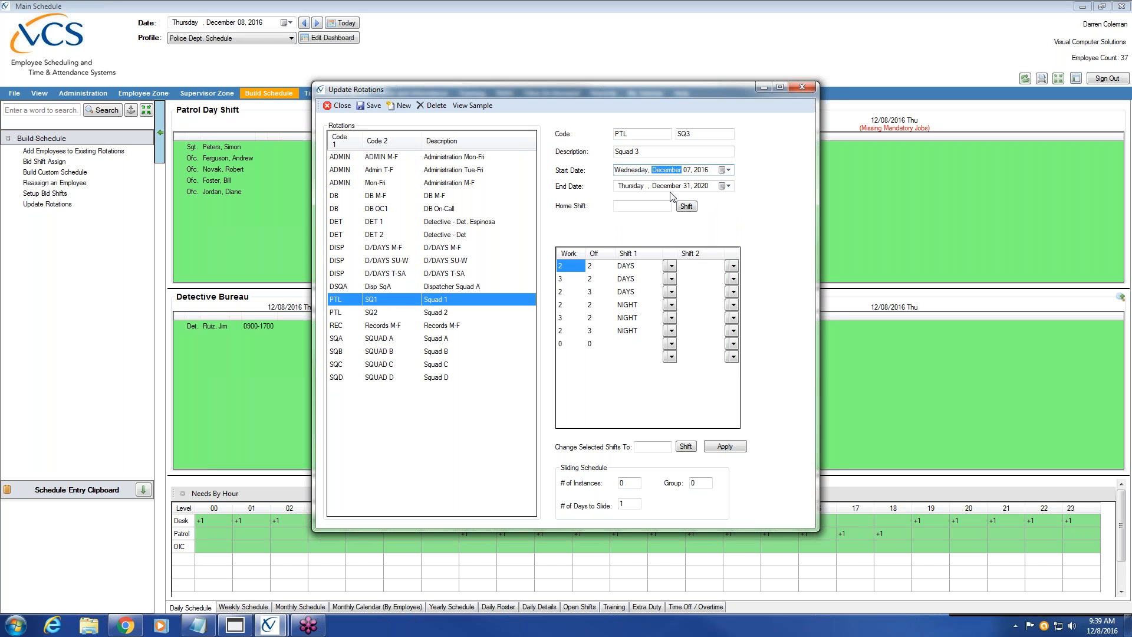
pyautogui.click(728, 170)
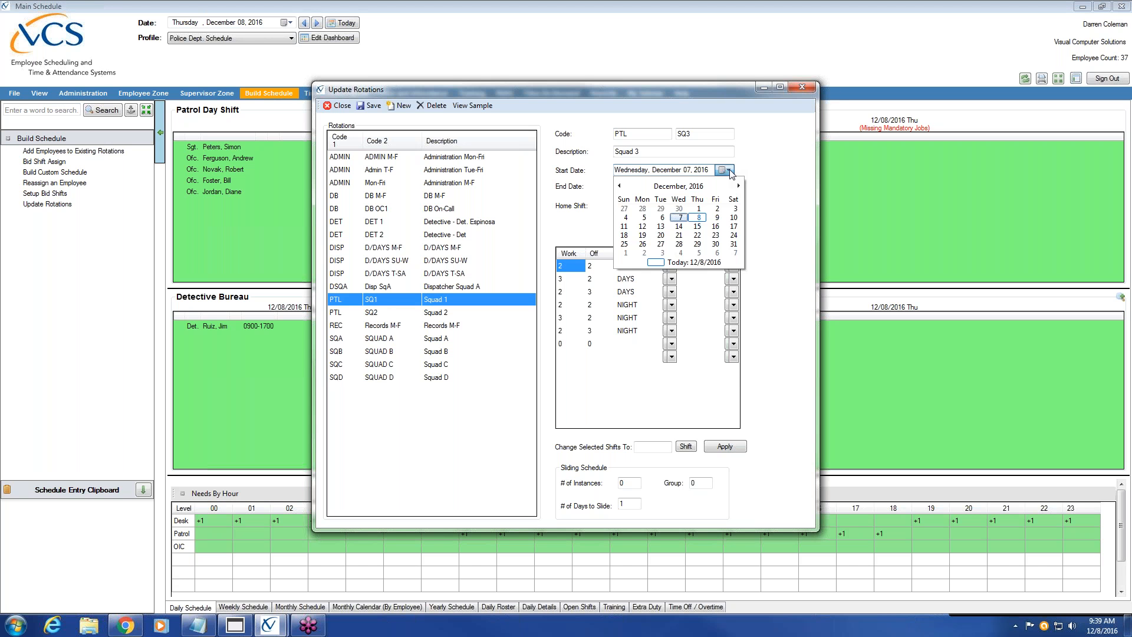
pyautogui.click(773, 215)
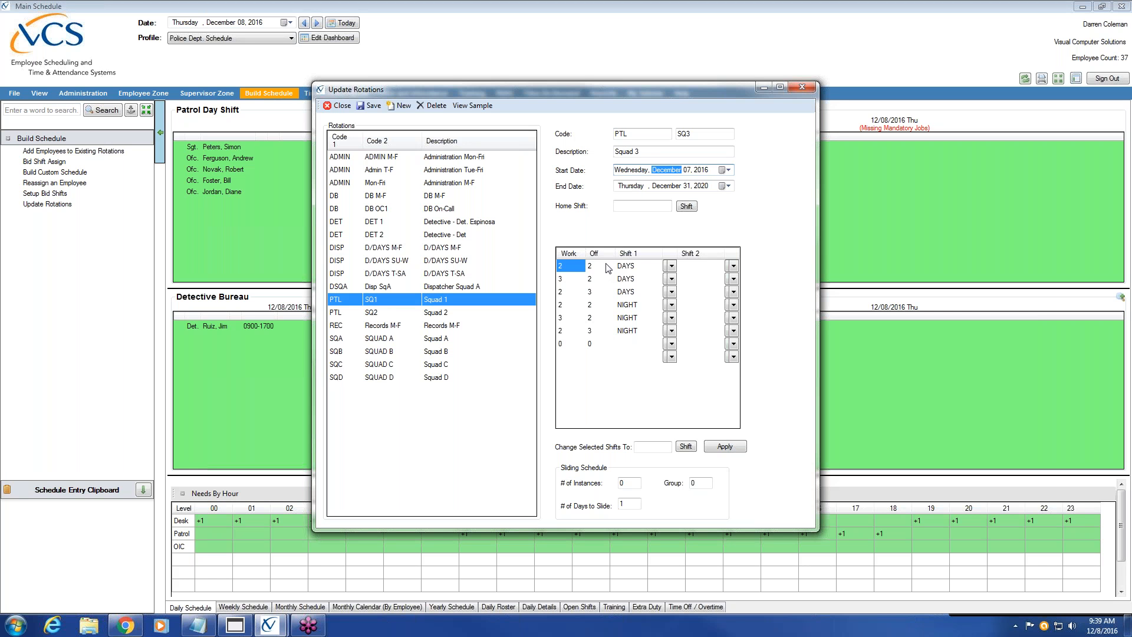
pyautogui.click(689, 171)
pyautogui.click(569, 266)
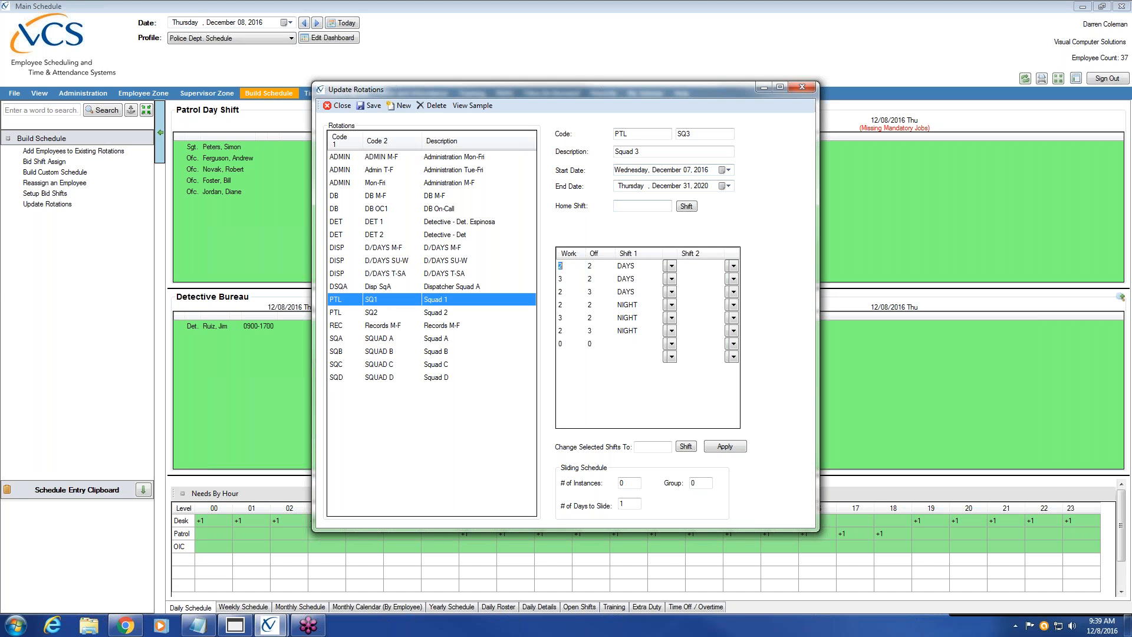
pyautogui.click(565, 267)
pyautogui.click(728, 170)
pyautogui.click(660, 229)
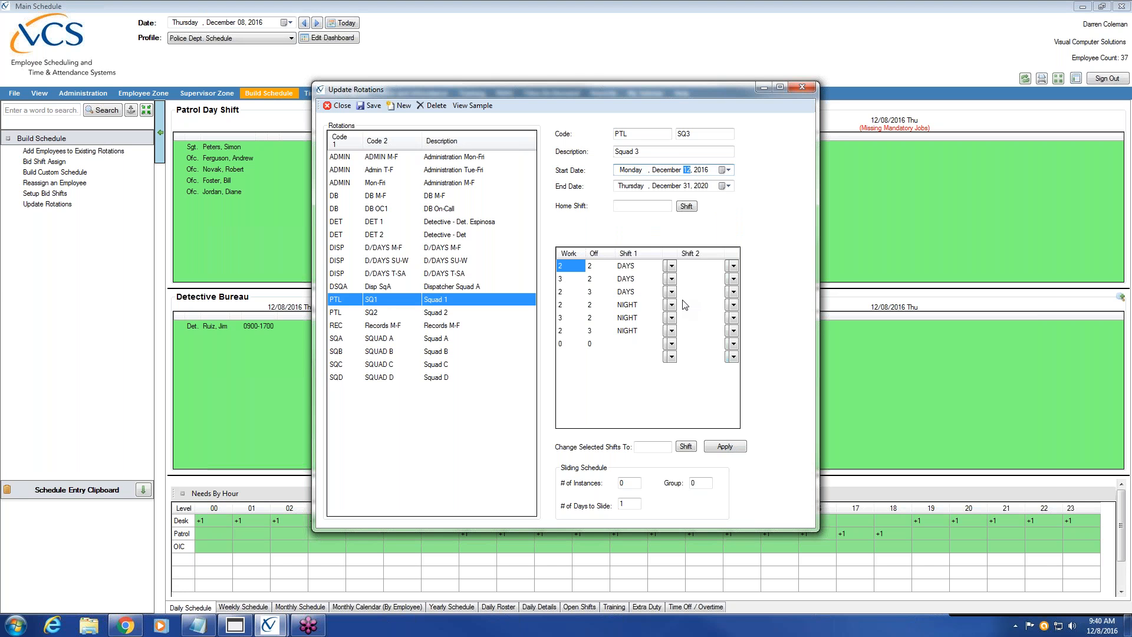
pyautogui.click(487, 108)
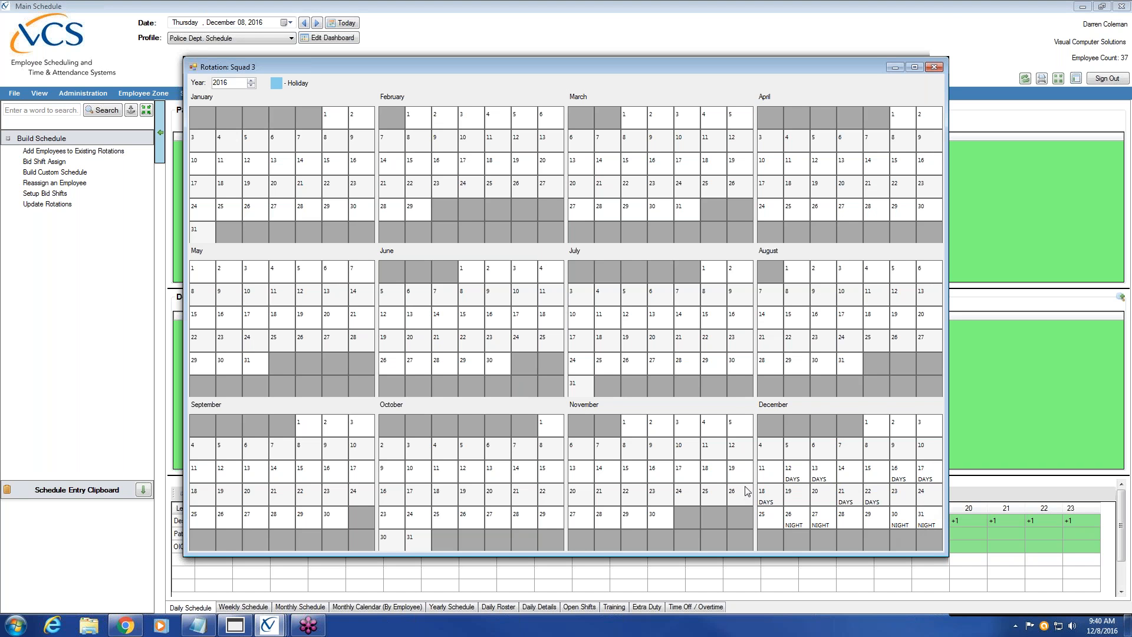
# Close the yearly sample calendar, then save and build PTL / SQ3 Squad 3
pyautogui.click(927, 66)
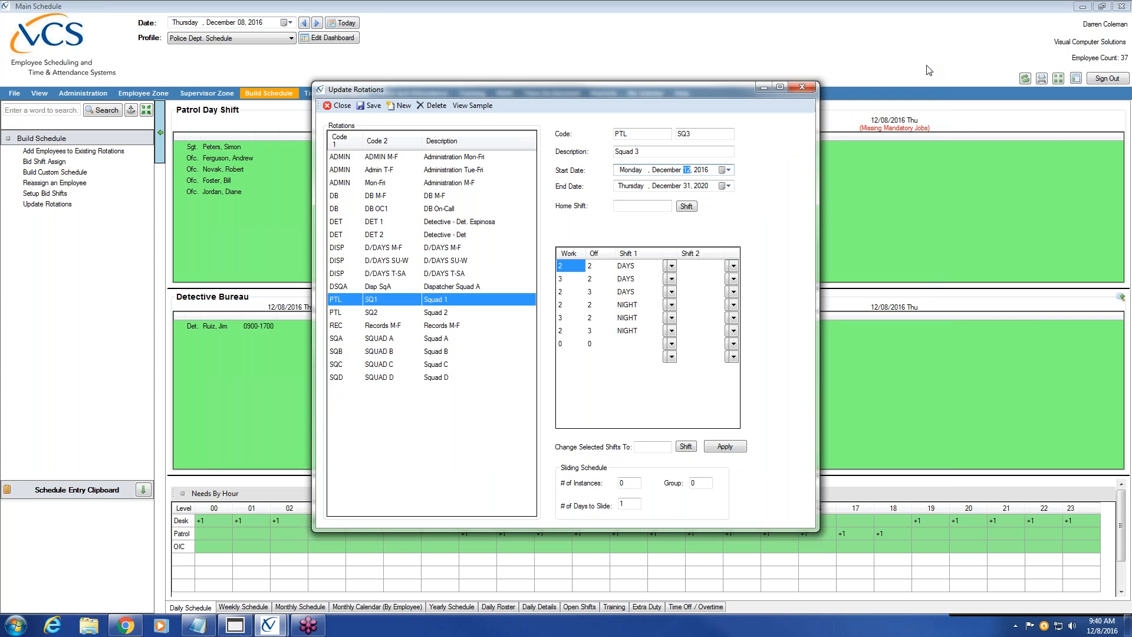
pyautogui.click(372, 108)
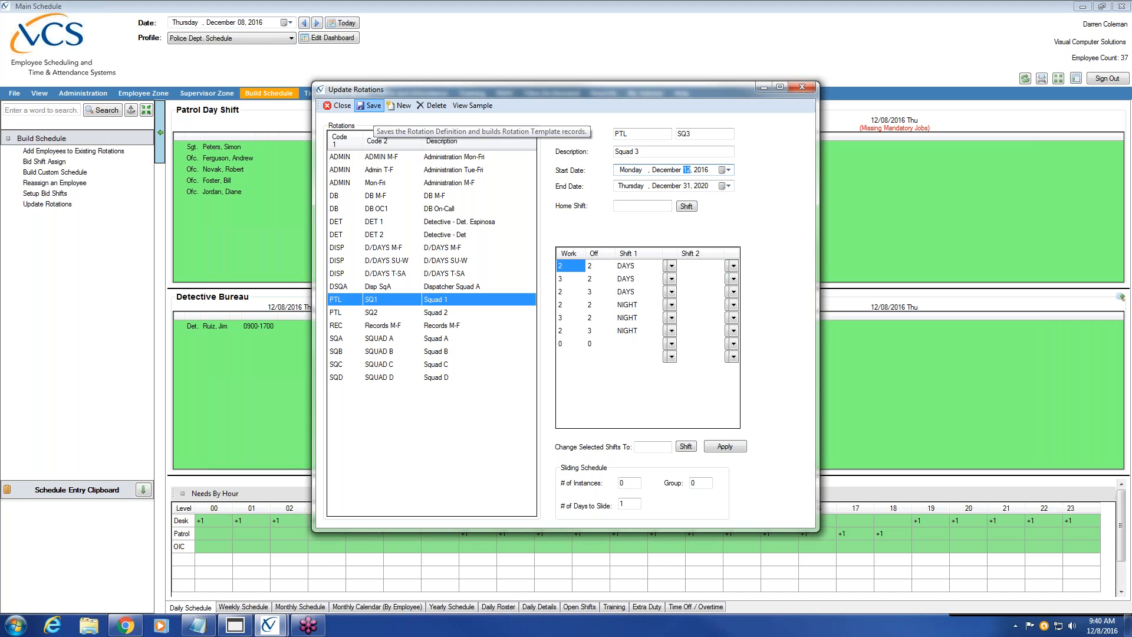
pyautogui.click(370, 106)
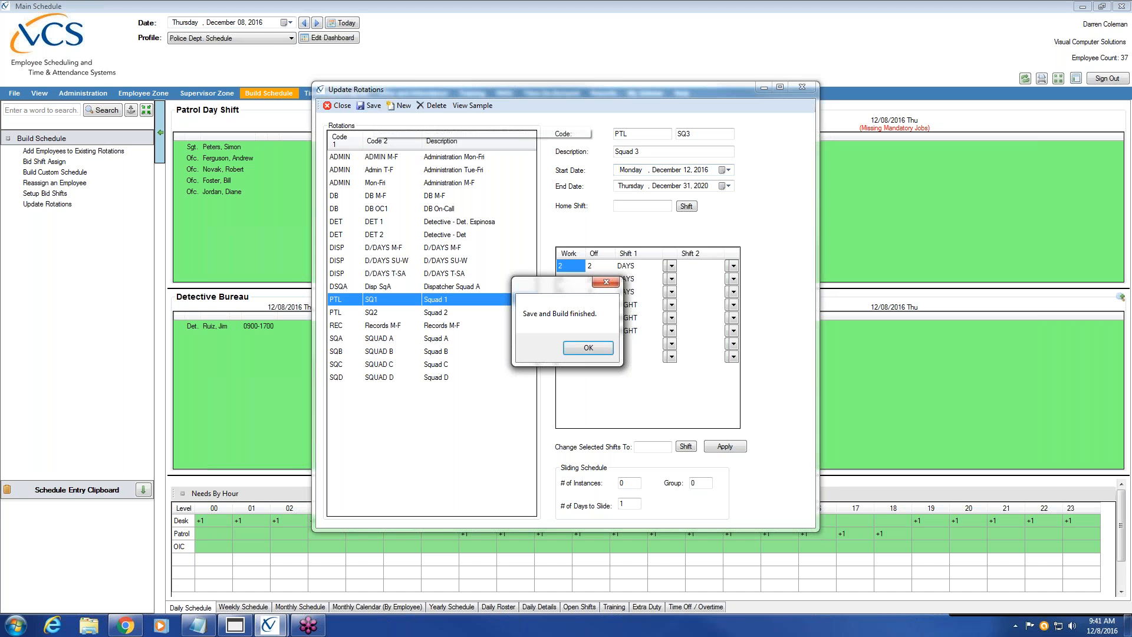
pyautogui.click(588, 347)
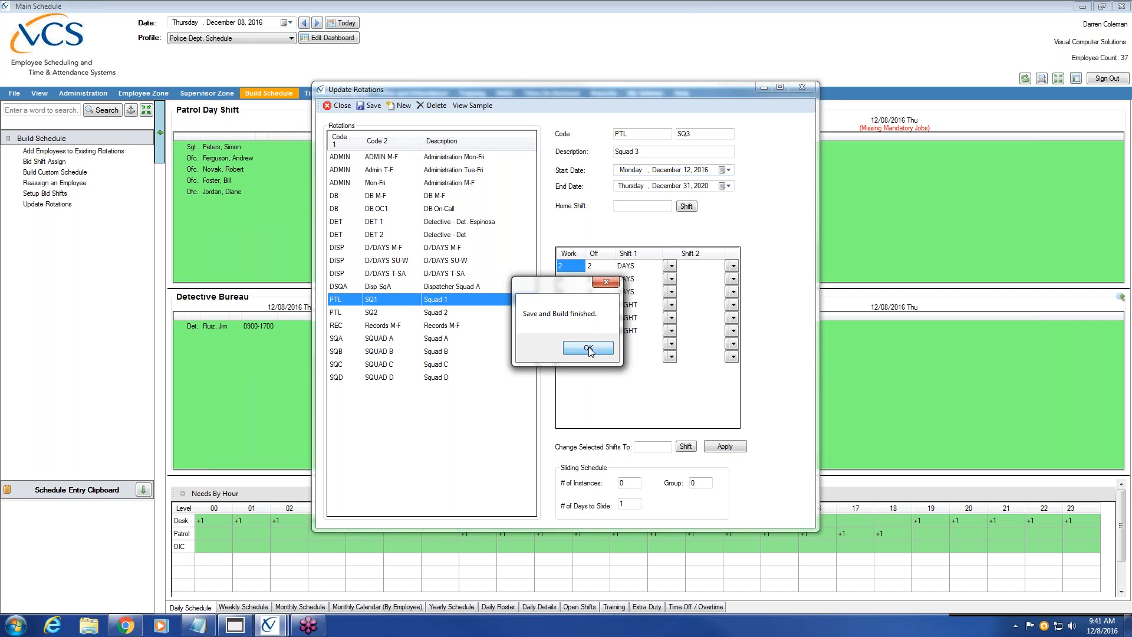
pyautogui.click(429, 330)
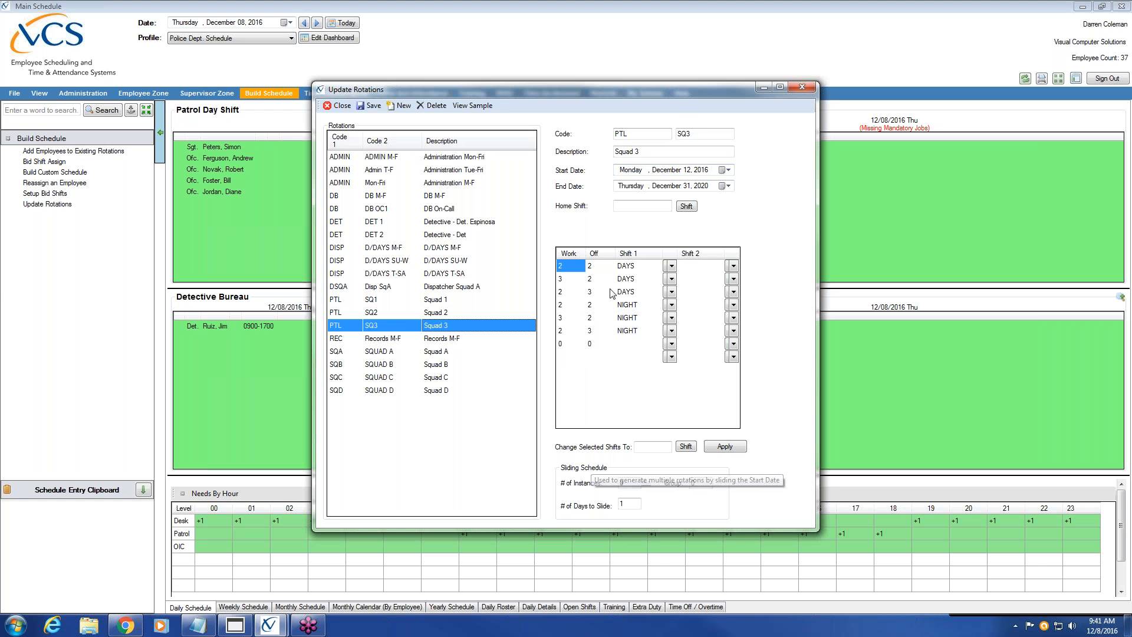
# Change the second code to SQ4 and the description to Squad 4
pyautogui.click(695, 133)
pyautogui.write('4')
pyautogui.click(656, 151)
pyautogui.press('BackSpace')
pyautogui.write('4')
# Set rows one to three to Night Shift 1830-0630
pyautogui.click(670, 265)
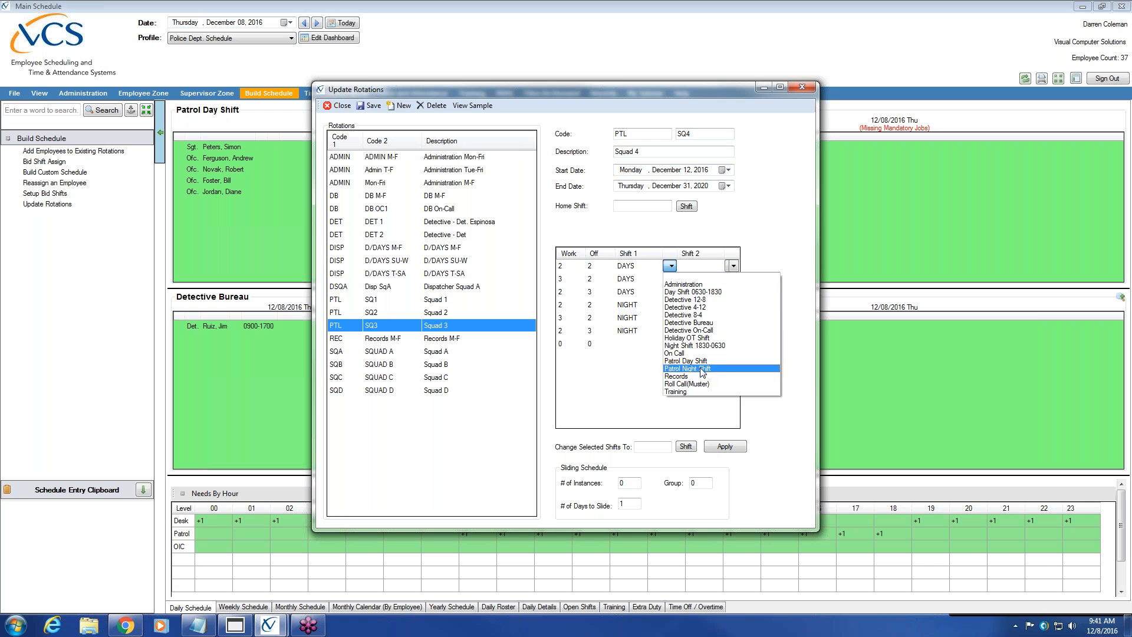
pyautogui.click(702, 369)
pyautogui.click(673, 278)
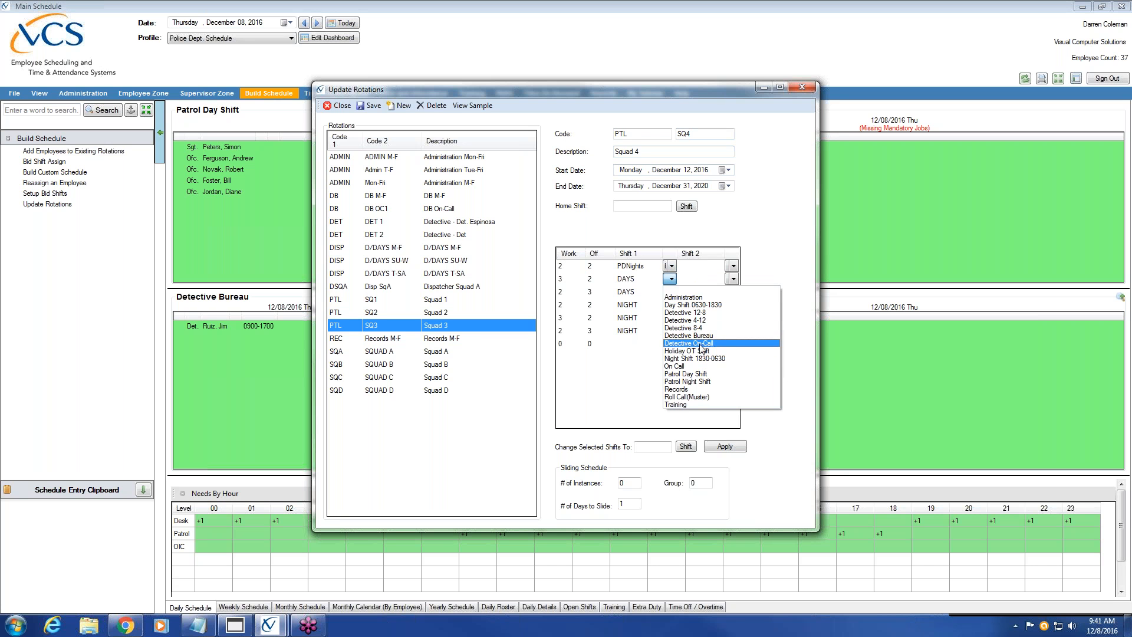
pyautogui.click(671, 267)
pyautogui.click(671, 266)
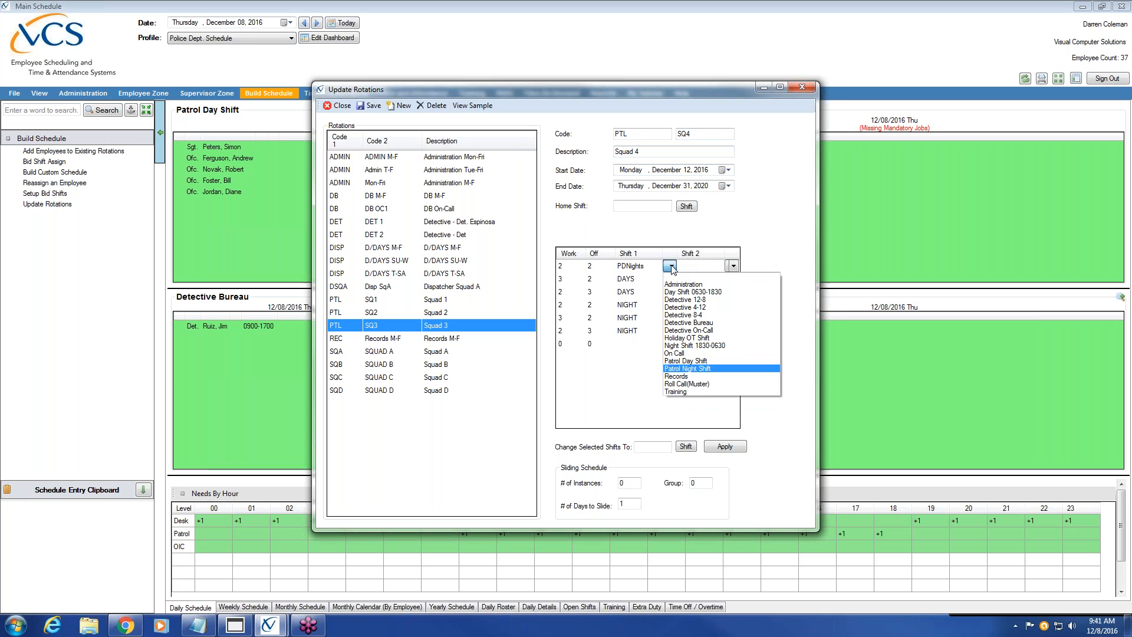
pyautogui.click(696, 346)
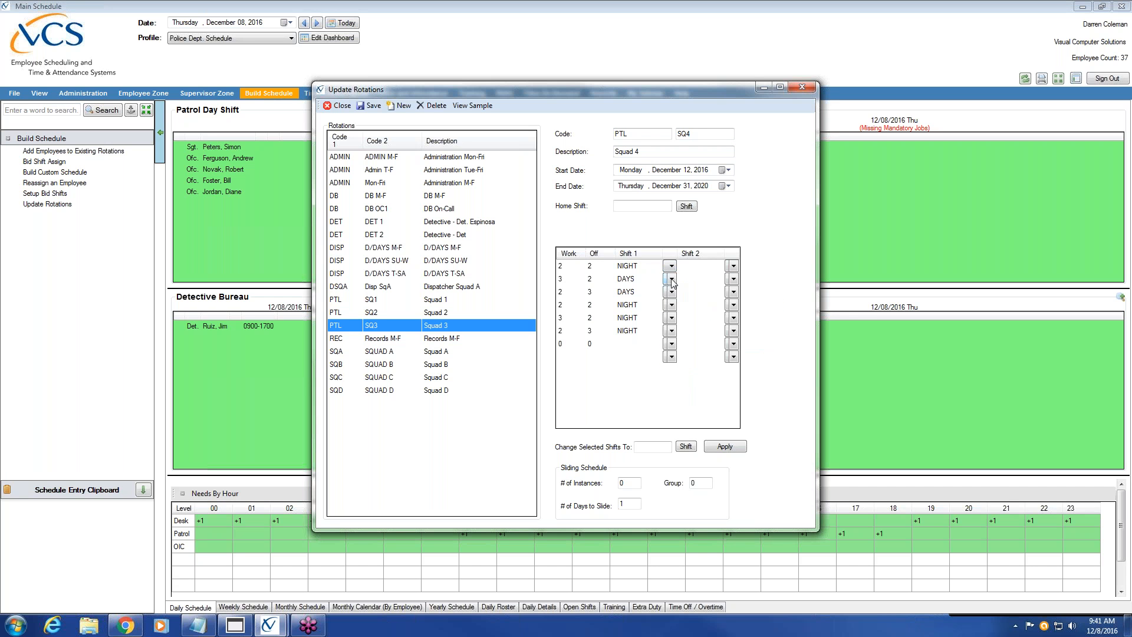
pyautogui.click(671, 279)
pyautogui.click(701, 357)
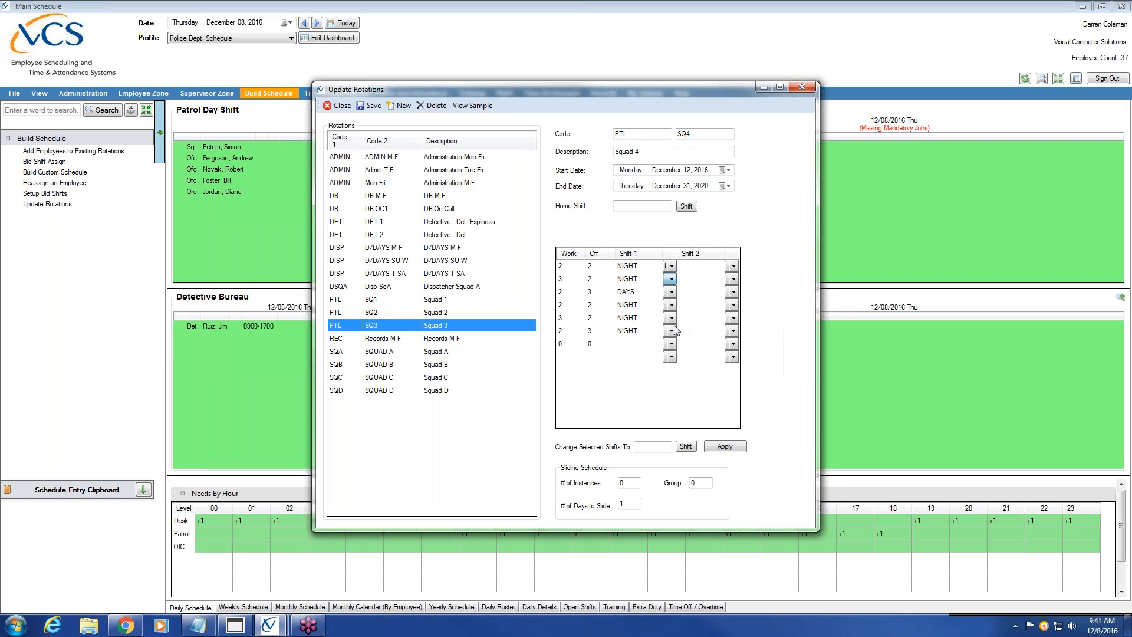
pyautogui.click(670, 291)
pyautogui.click(707, 372)
# Set rows four to six to the Day Shift
pyautogui.click(671, 305)
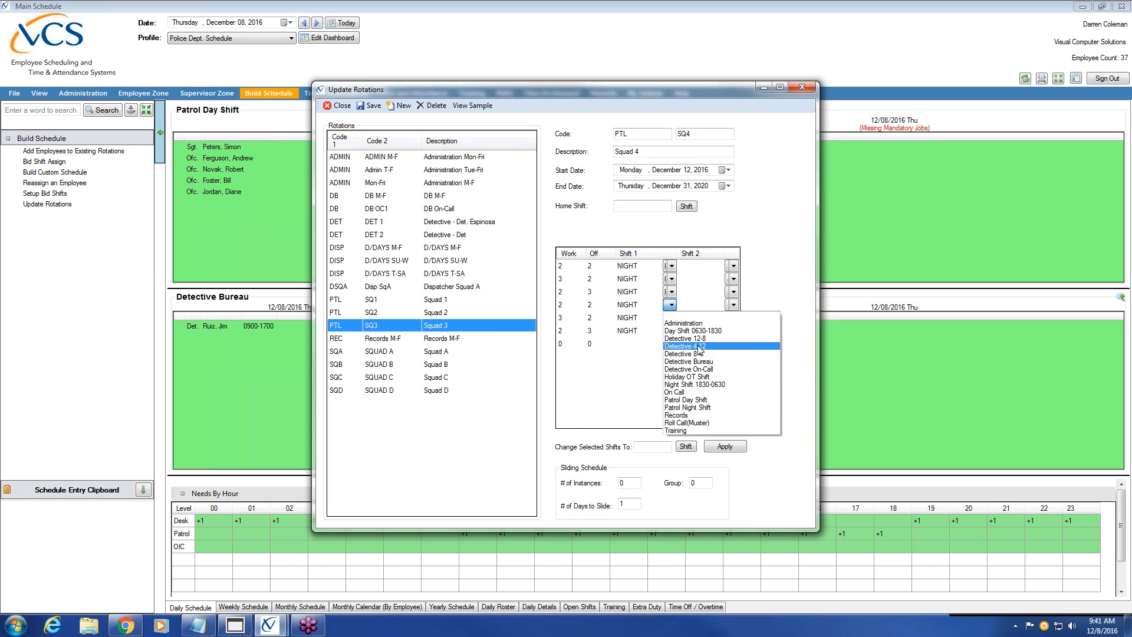
pyautogui.click(694, 331)
pyautogui.click(671, 318)
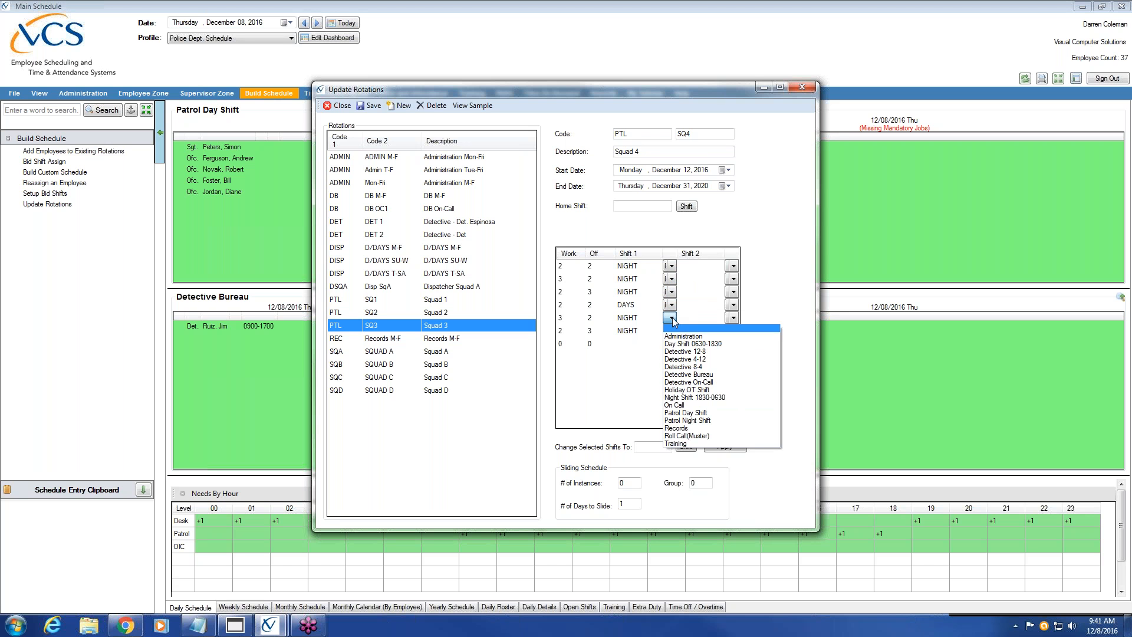
pyautogui.click(697, 344)
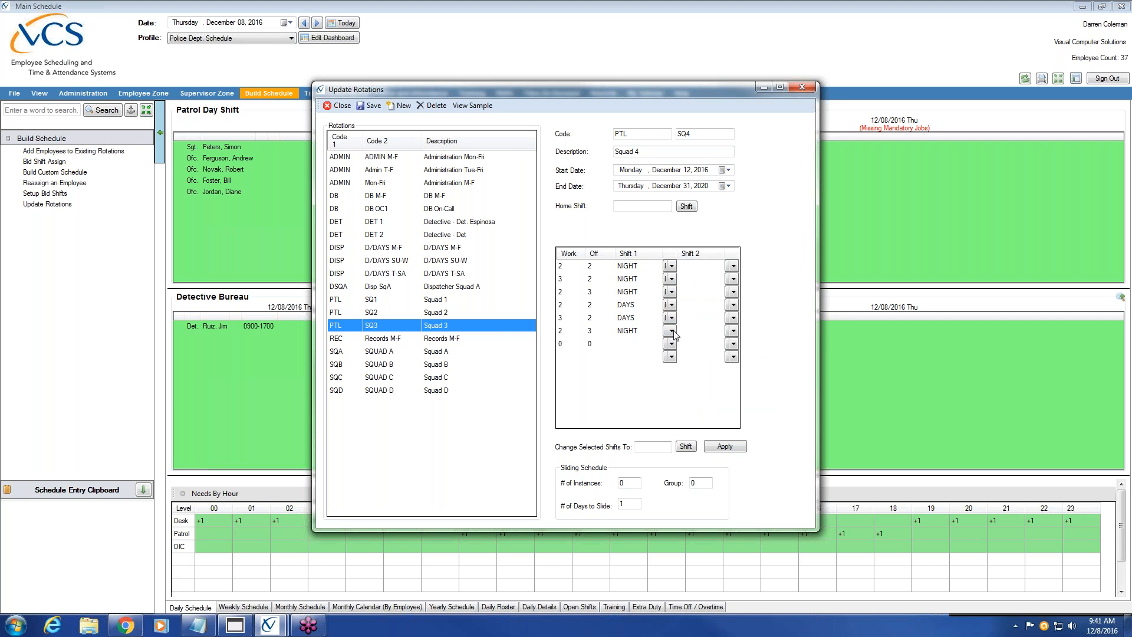
pyautogui.click(671, 331)
pyautogui.click(722, 357)
# Save and build the Squad 4 rotation, then compare the Squad 1–4 PTL rotation details
pyautogui.click(376, 104)
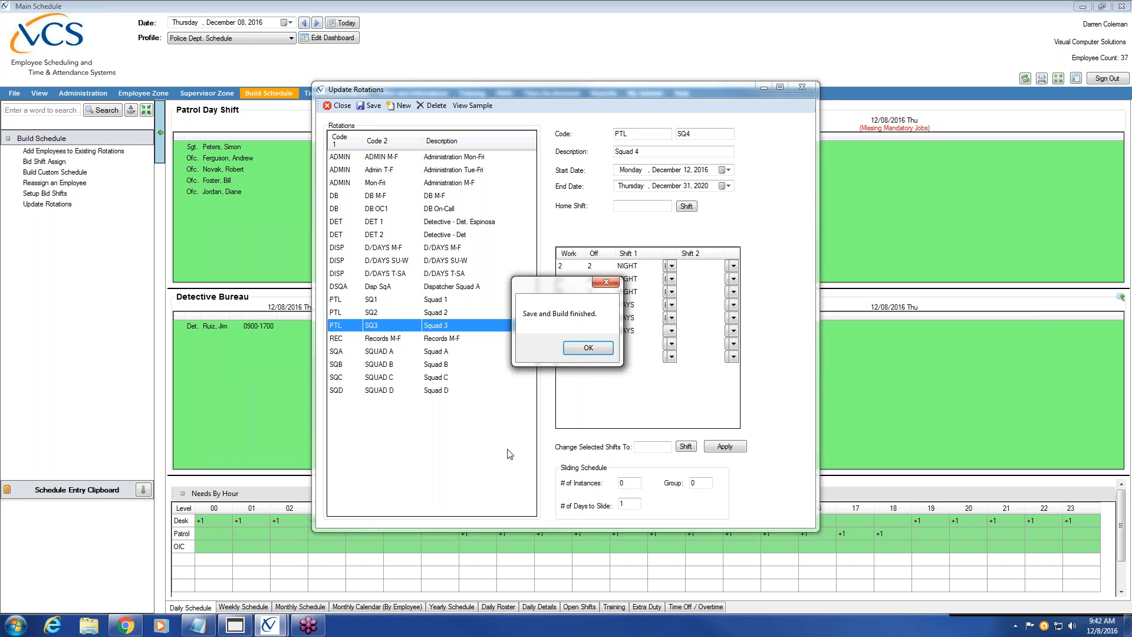
pyautogui.click(589, 348)
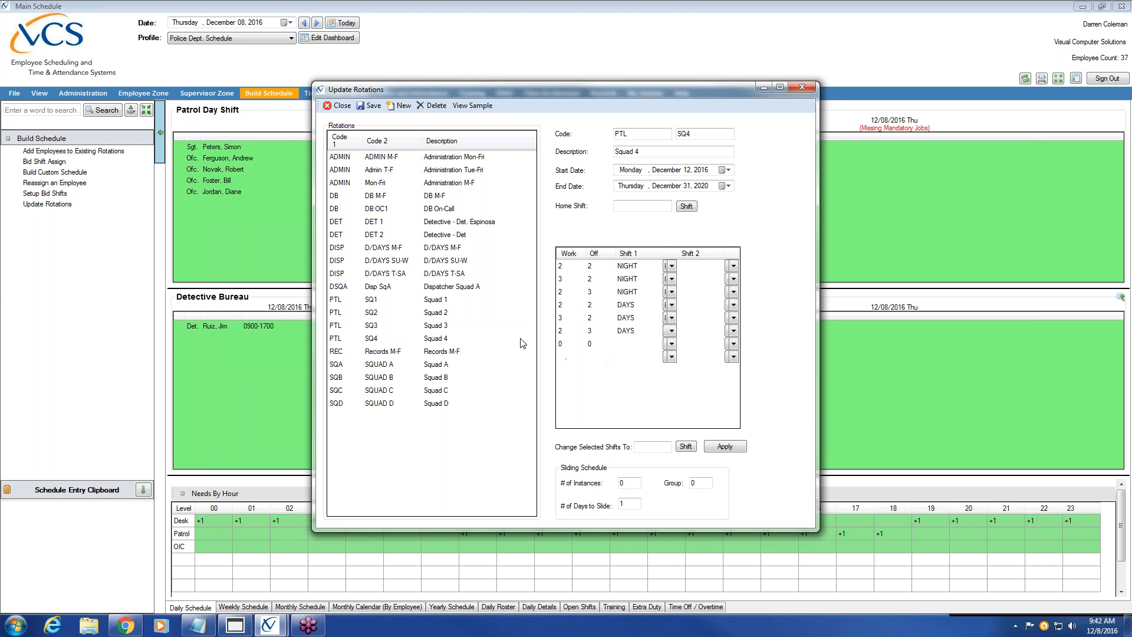
pyautogui.click(446, 302)
pyautogui.click(439, 315)
pyautogui.click(436, 328)
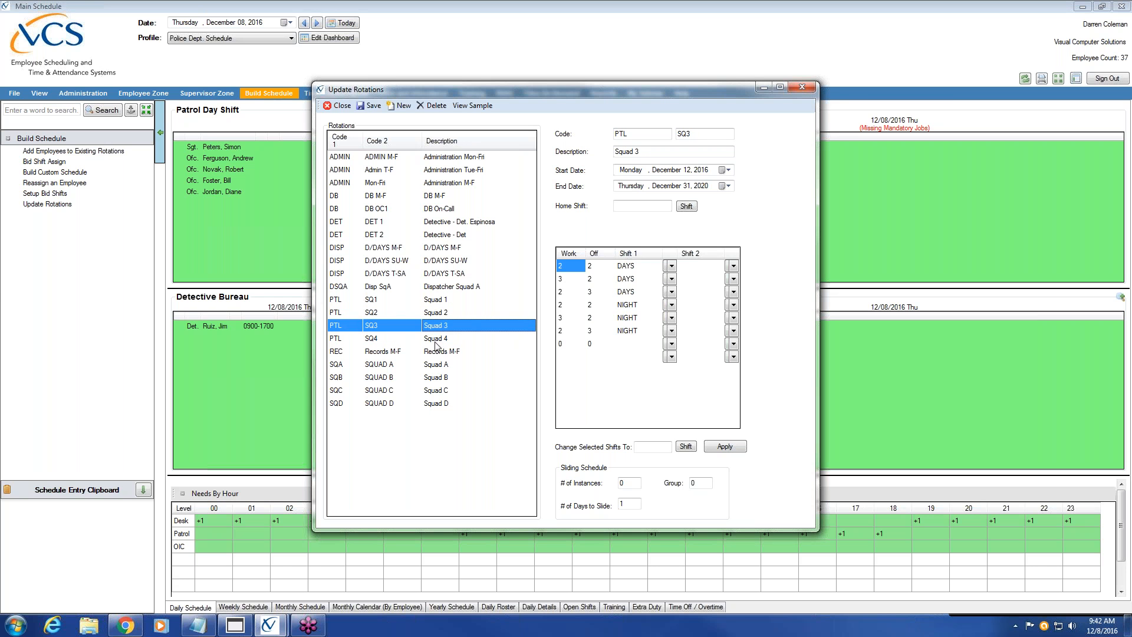
pyautogui.click(437, 341)
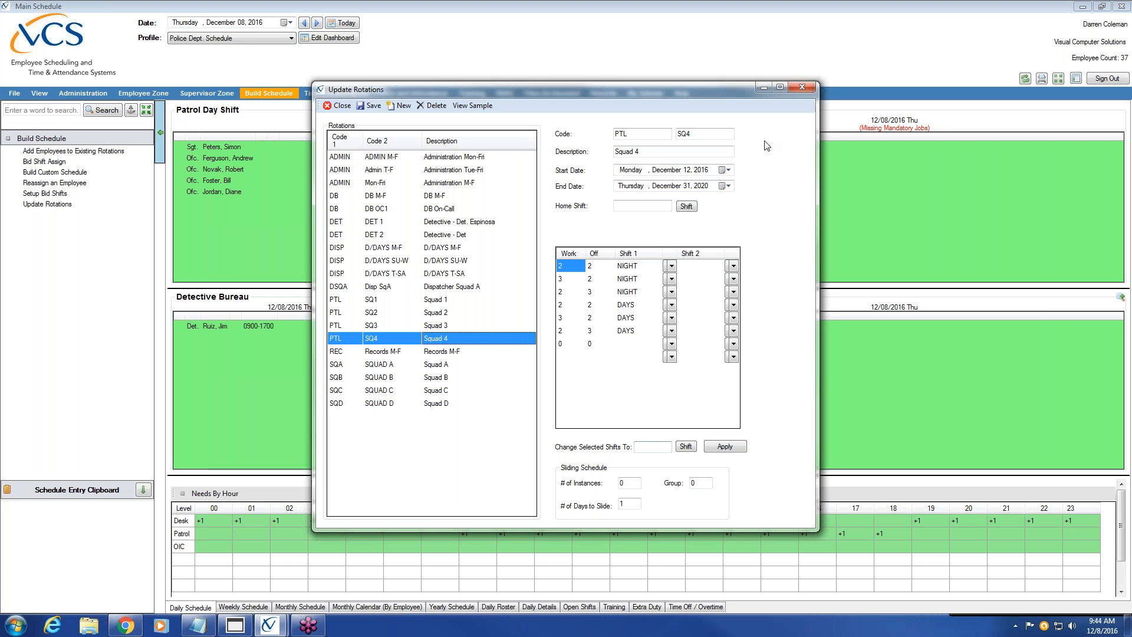
# Close the Update Rotations window after reviewing the SQ4 rotation
pyautogui.click(799, 88)
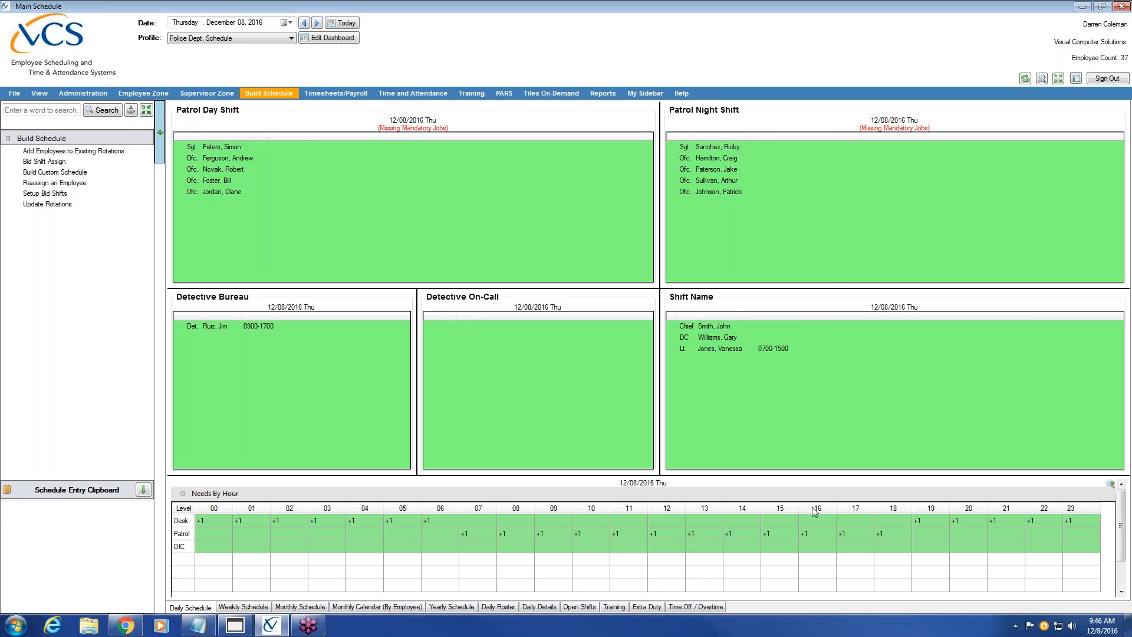
# Switch the Police Dept. Schedule dashboard to edit mode via Edit Dashboard
pyautogui.click(332, 39)
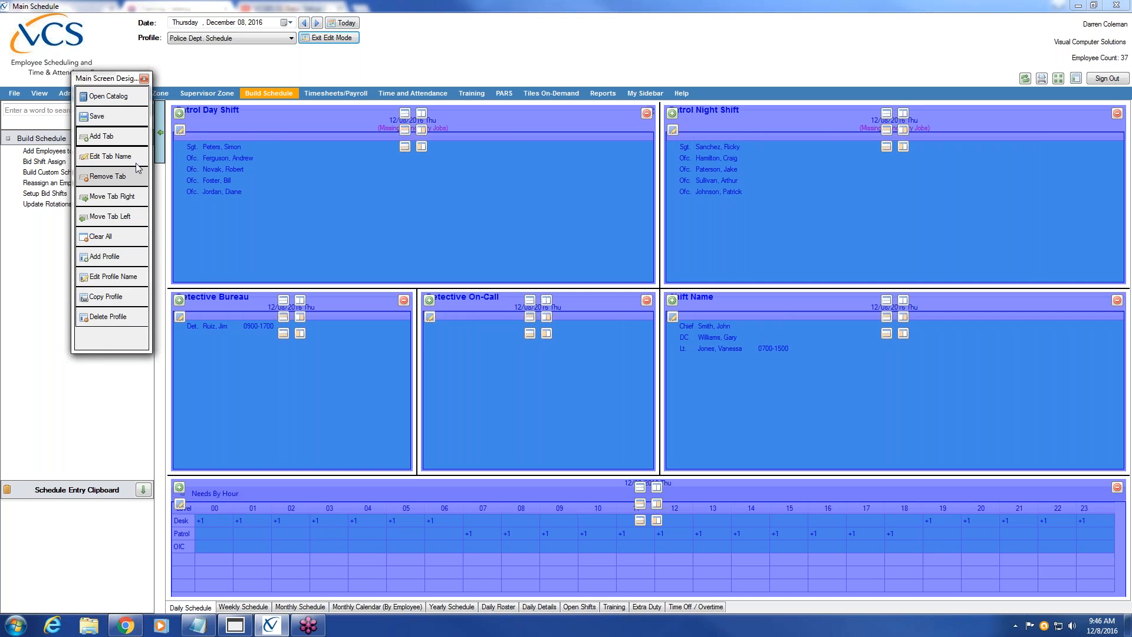
# Choose Add Profile in the Main Screen Designer to get the Enter Profile Name prompt
pyautogui.click(123, 257)
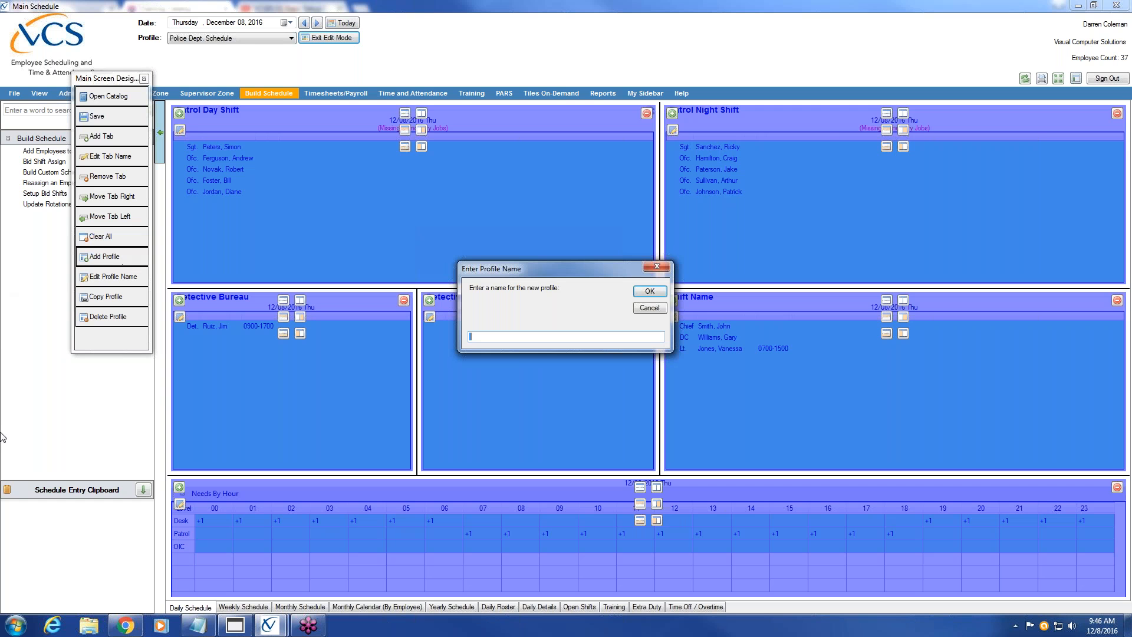
pyautogui.moveTo(143, 633)
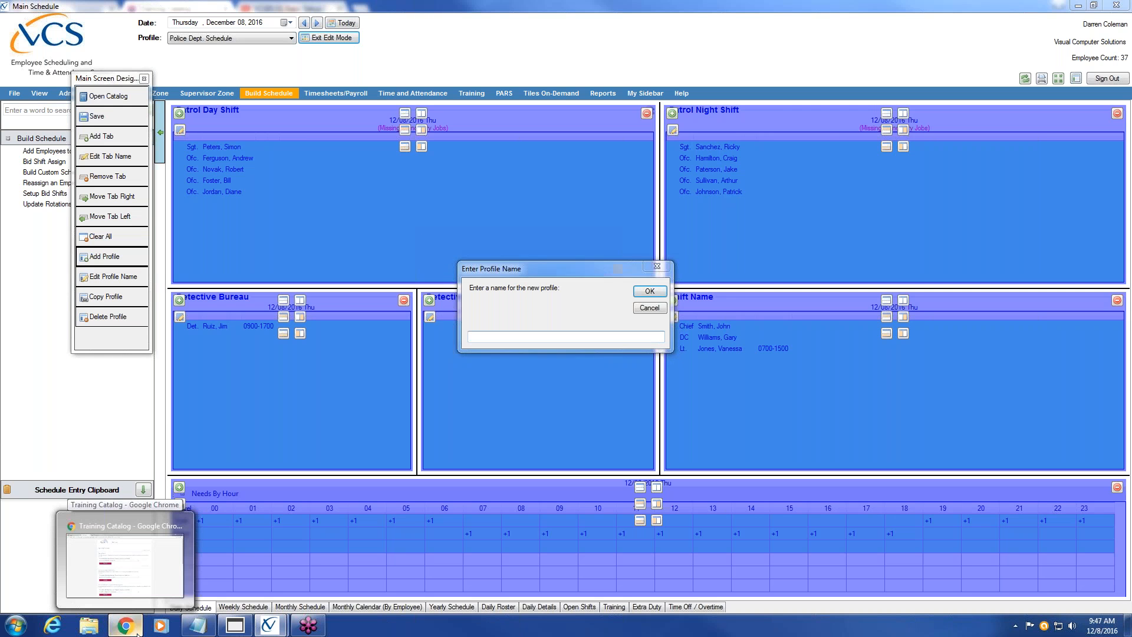
pyautogui.click(140, 632)
pyautogui.moveTo(62, 8); pyautogui.dragTo(1131, 15)
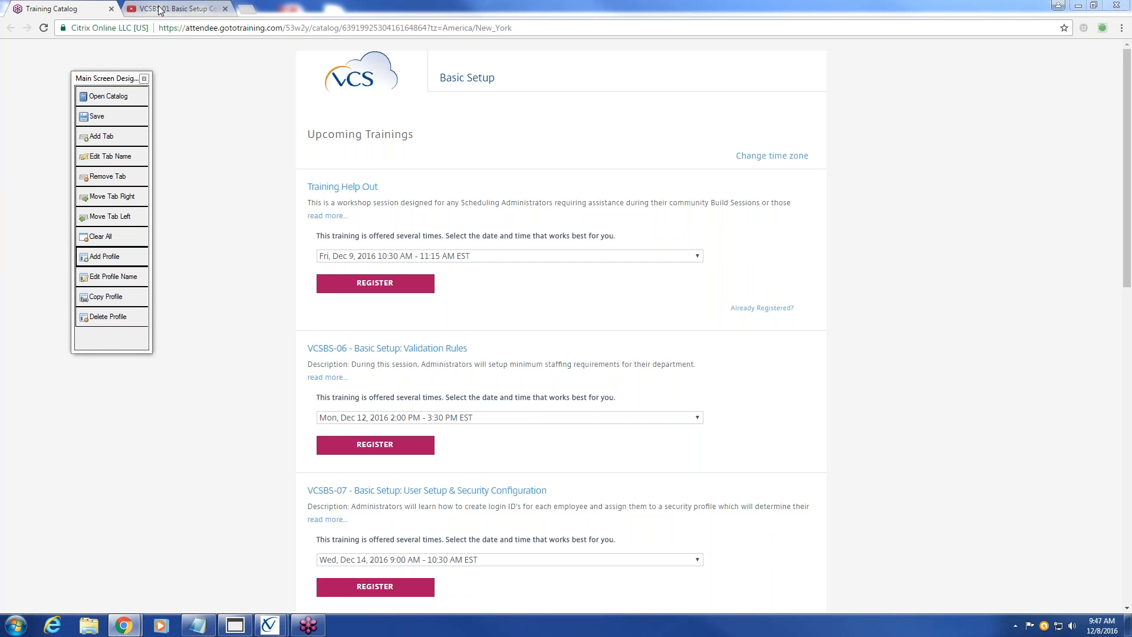
pyautogui.moveTo(159, 9); pyautogui.dragTo(1131, 35)
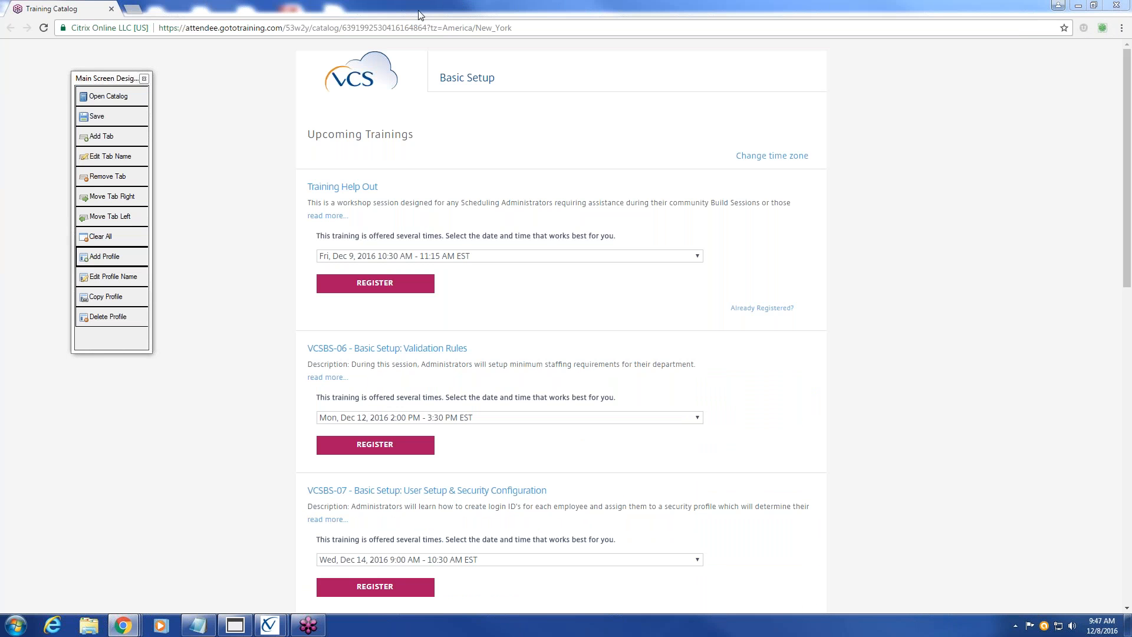
pyautogui.moveTo(366, 15); pyautogui.dragTo(1131, 17)
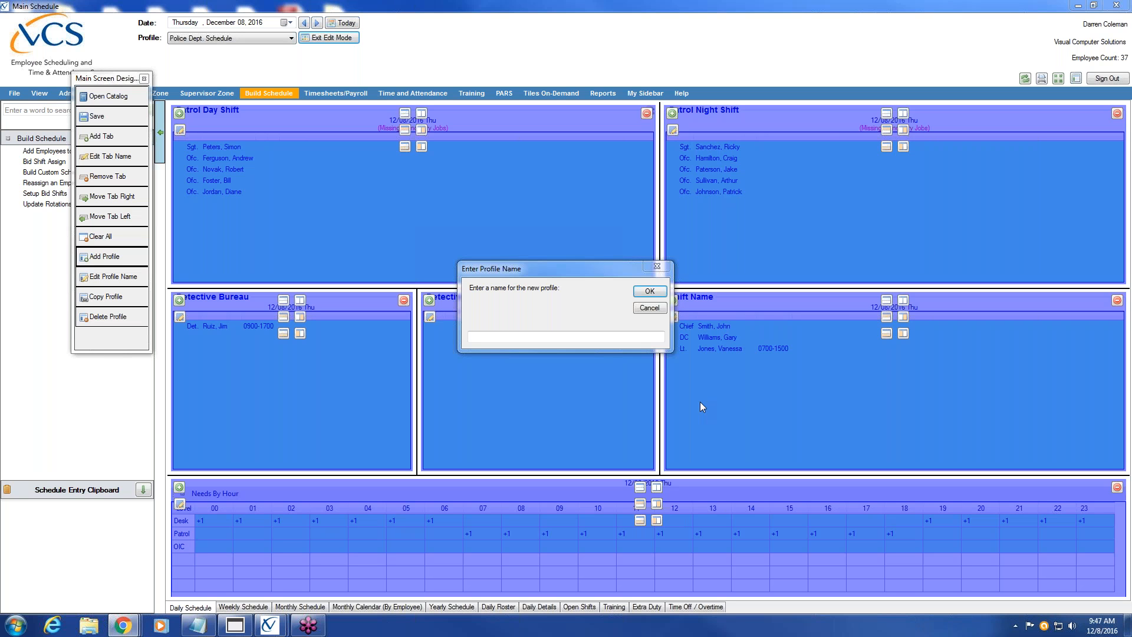
# Try naming the new profile 'Schedule' and dismiss the name-already-taken warning
pyautogui.click(480, 335)
pyautogui.write('Schedule')
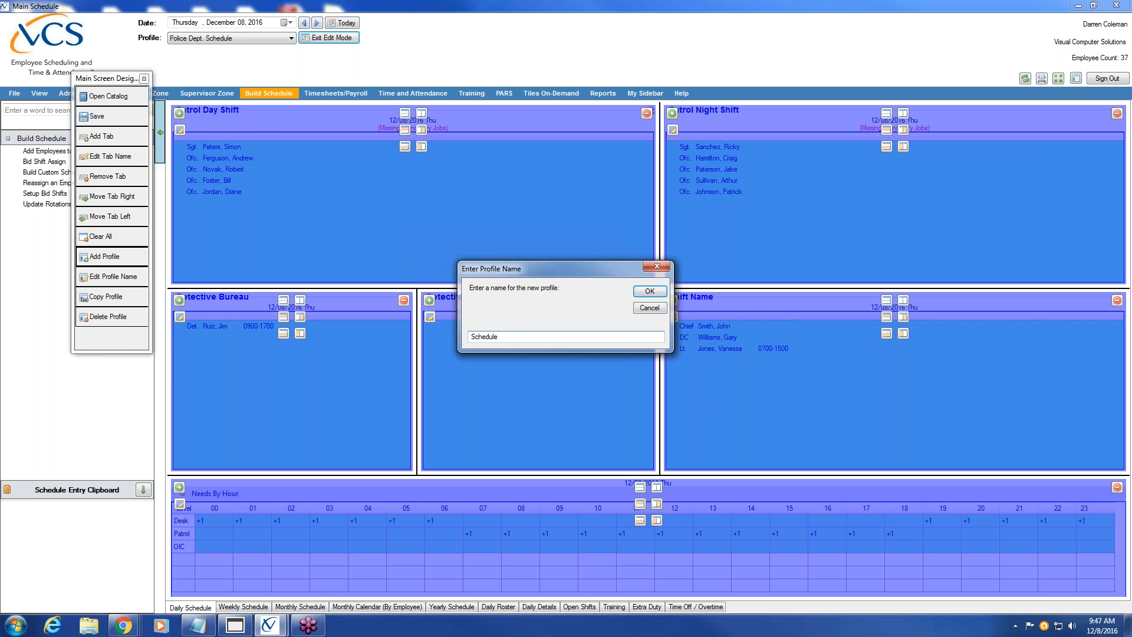
pyautogui.click(650, 291)
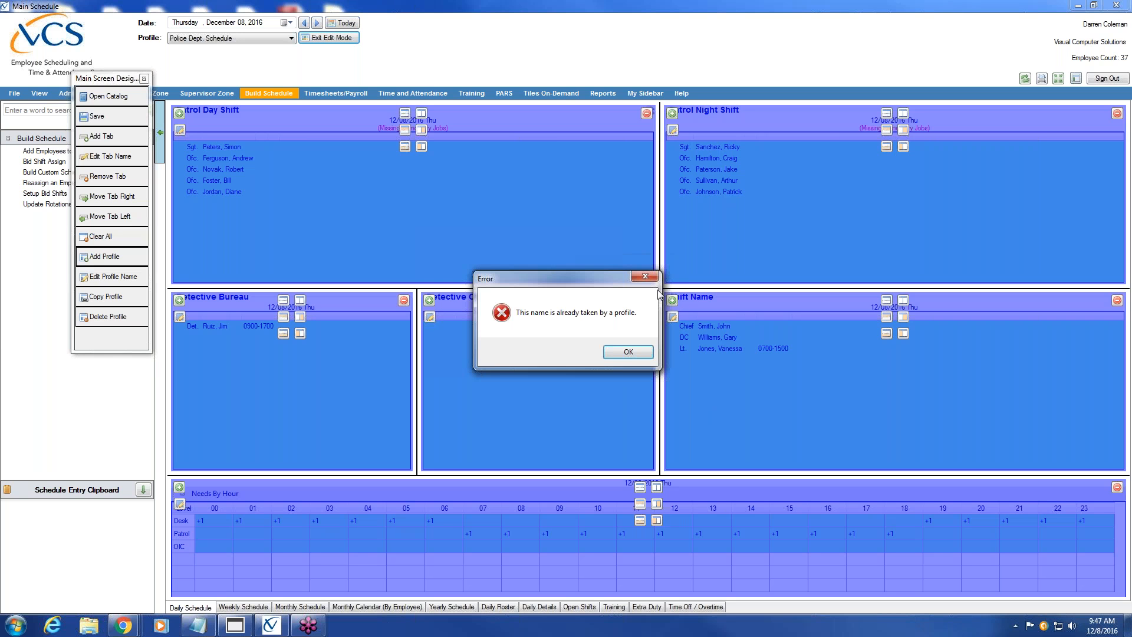
pyautogui.click(631, 356)
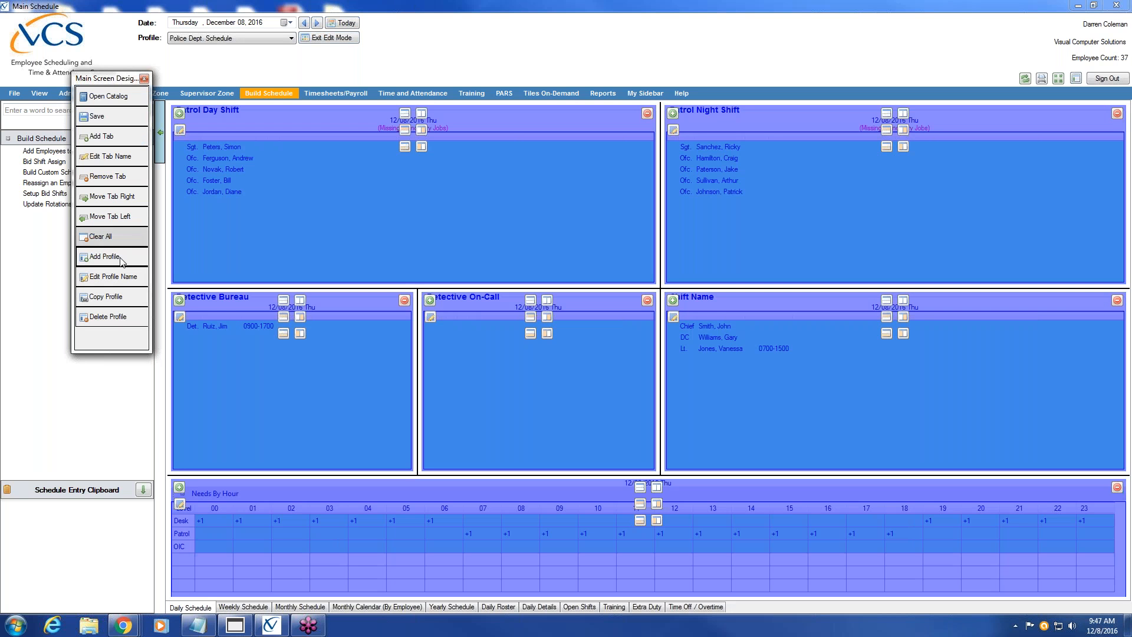
# Create the 'Police Schedule' profile and split its blank layout into top and bottom panes
pyautogui.click(127, 263)
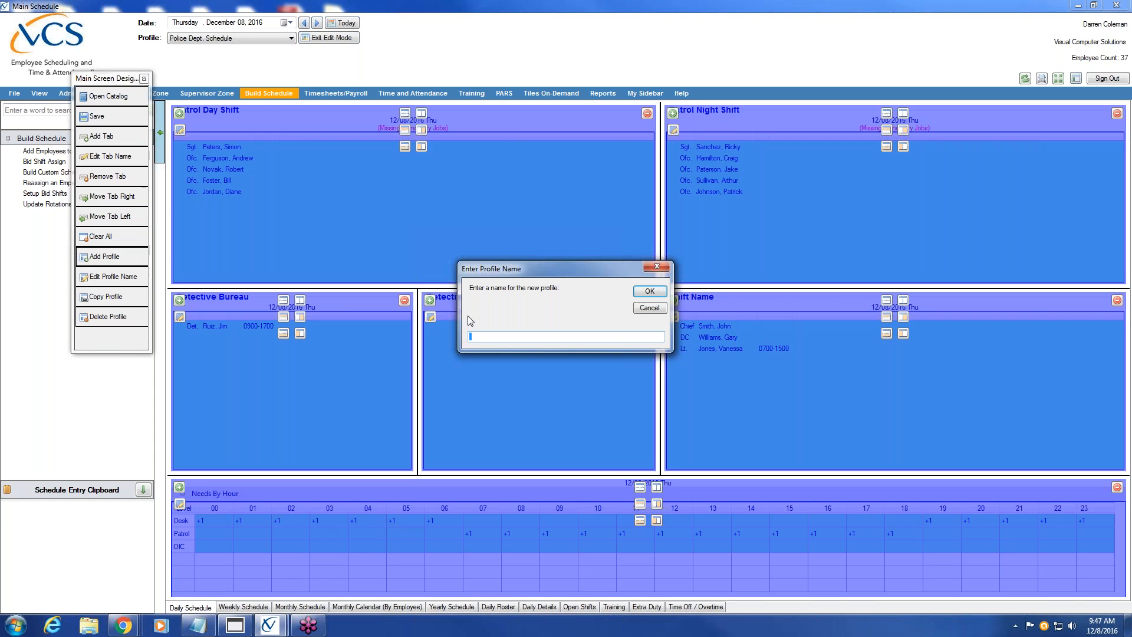
pyautogui.write('Police Schedule')
pyautogui.click(659, 292)
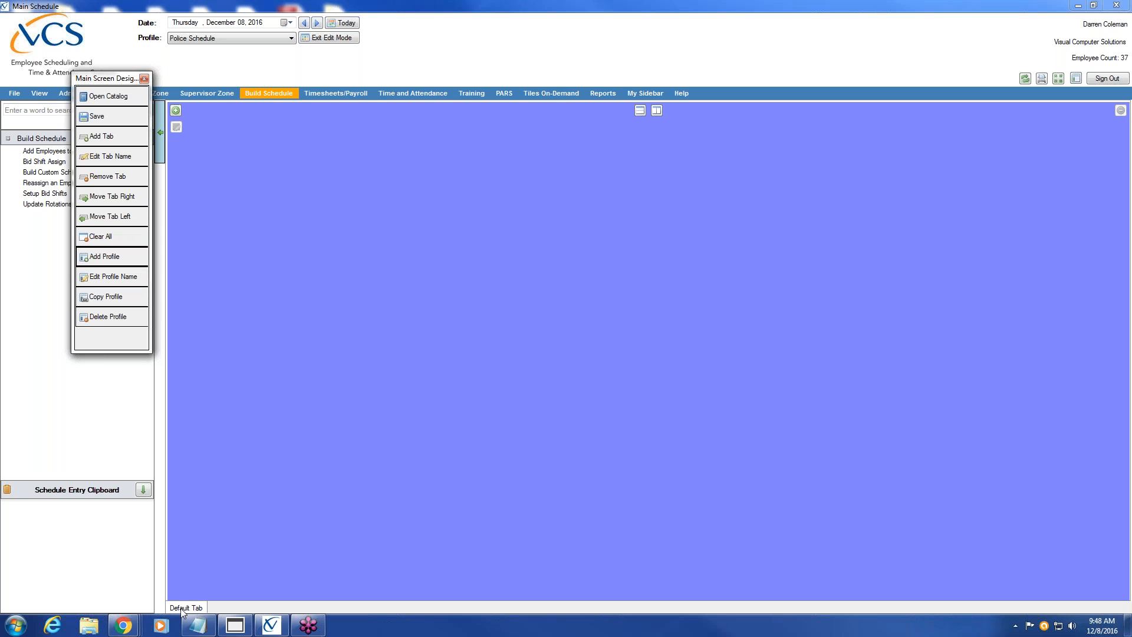
pyautogui.click(639, 110)
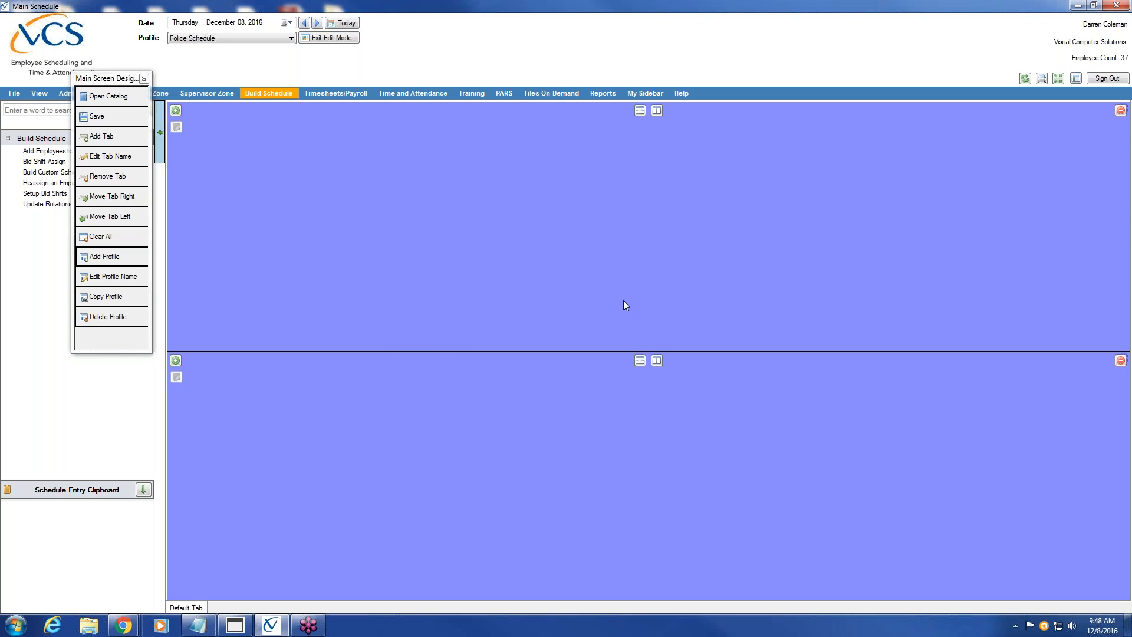
# Split the top pane vertically twice into three side-by-side panes, adjusting the splitter widths
pyautogui.click(657, 111)
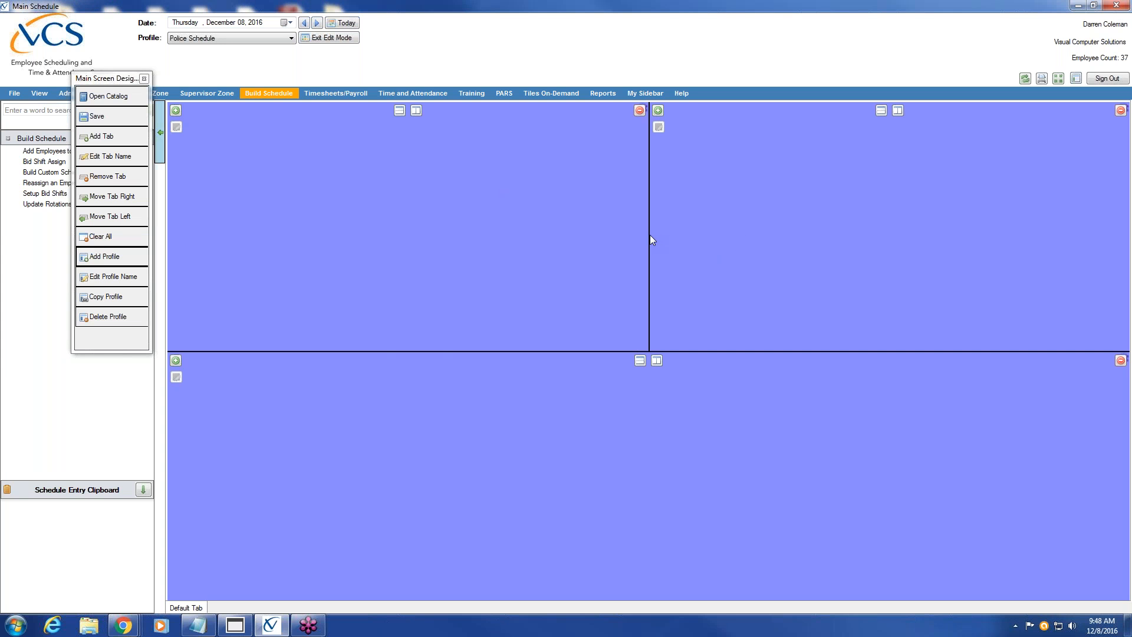
pyautogui.moveTo(648, 234); pyautogui.dragTo(458, 233)
pyautogui.click(800, 111)
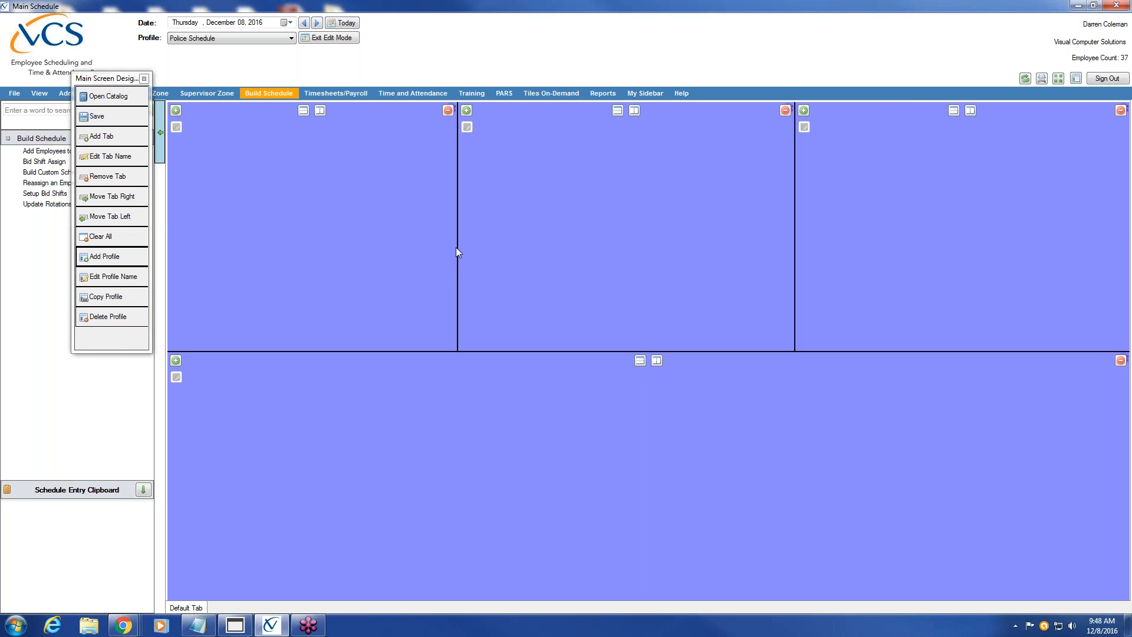
pyautogui.moveTo(457, 248); pyautogui.dragTo(466, 248)
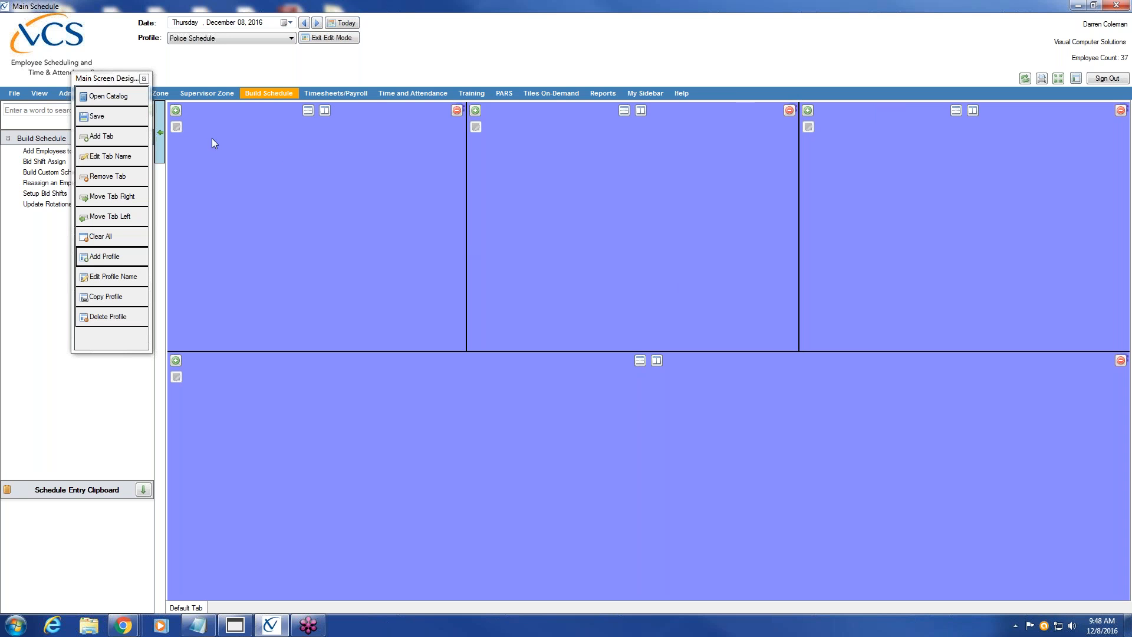
pyautogui.moveTo(106, 78); pyautogui.dragTo(71, 74)
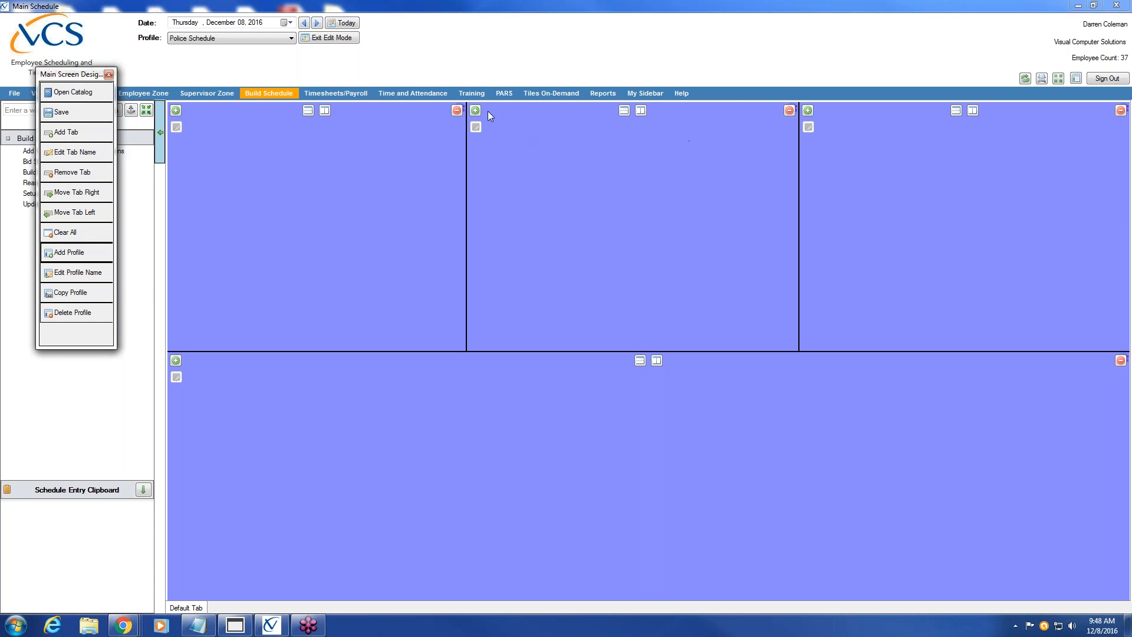
# Add a Daily Schedule tile to the top-left pane with Use Timer and the DAYS shift
pyautogui.click(176, 111)
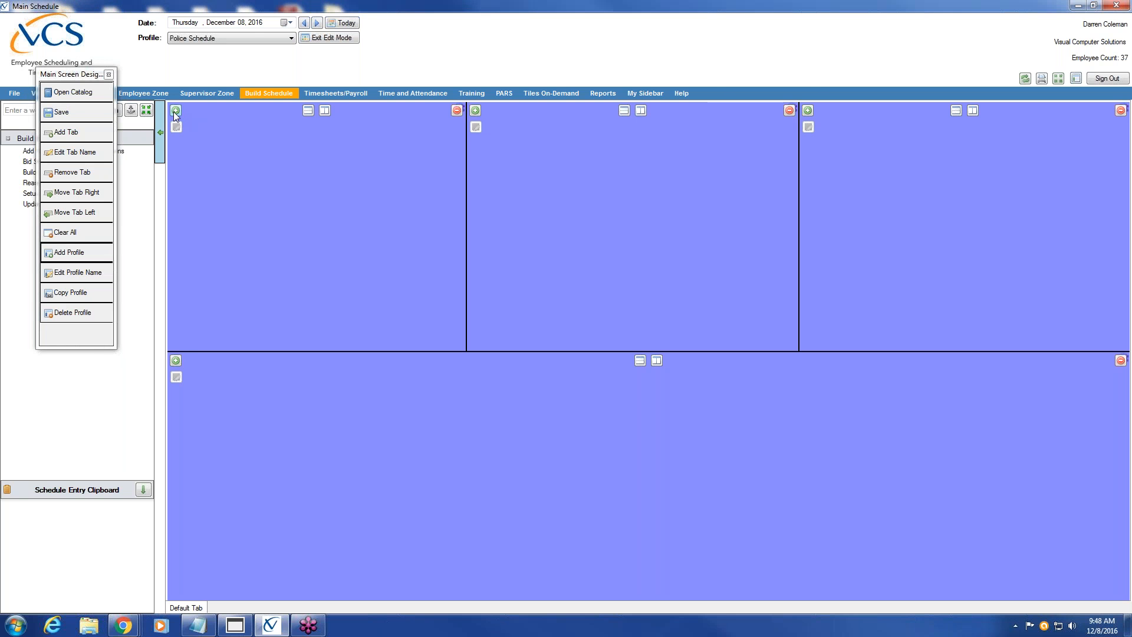
pyautogui.moveTo(83, 79); pyautogui.dragTo(36, 469)
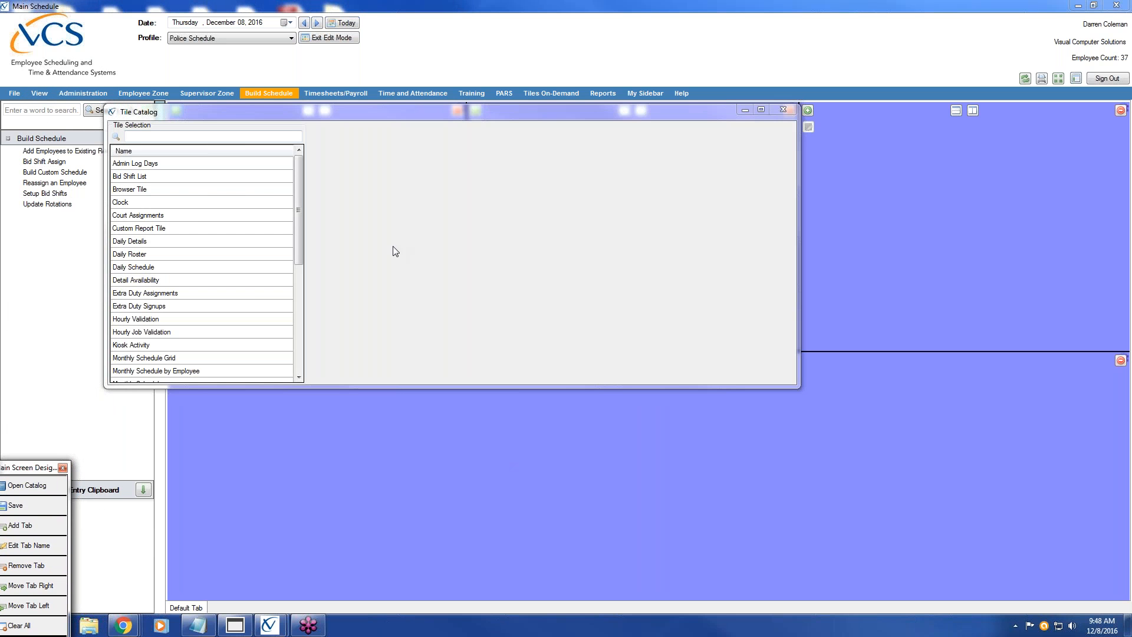
pyautogui.moveTo(300, 187)
pyautogui.mouseDown()
pyautogui.moveTo(306, 325)
pyautogui.moveTo(300, 178)
pyautogui.mouseUp()
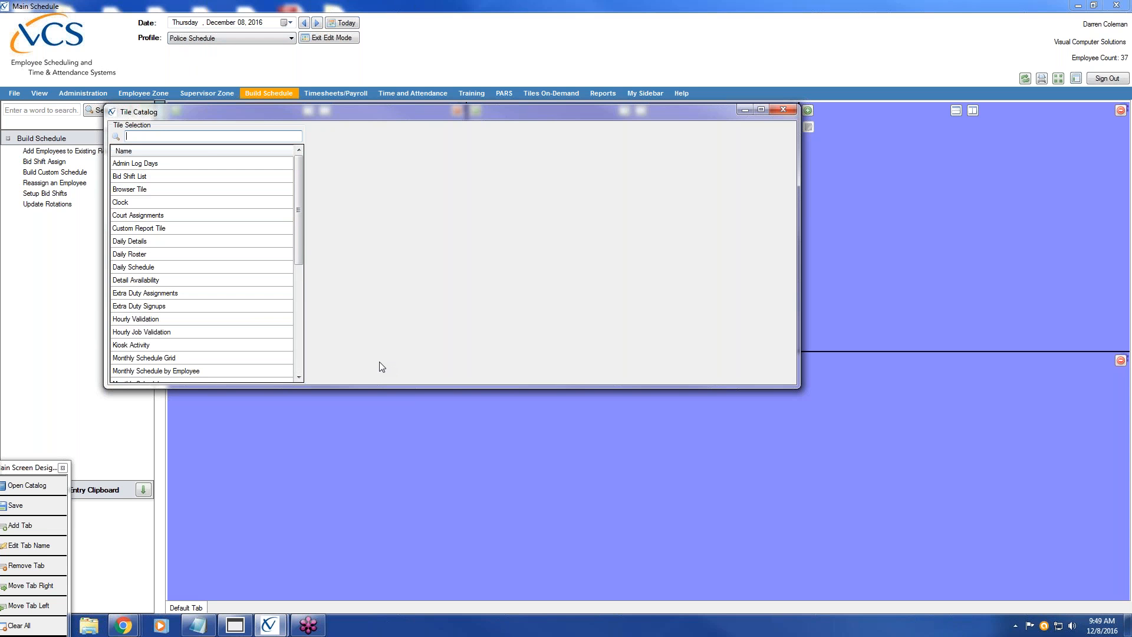
pyautogui.click(148, 268)
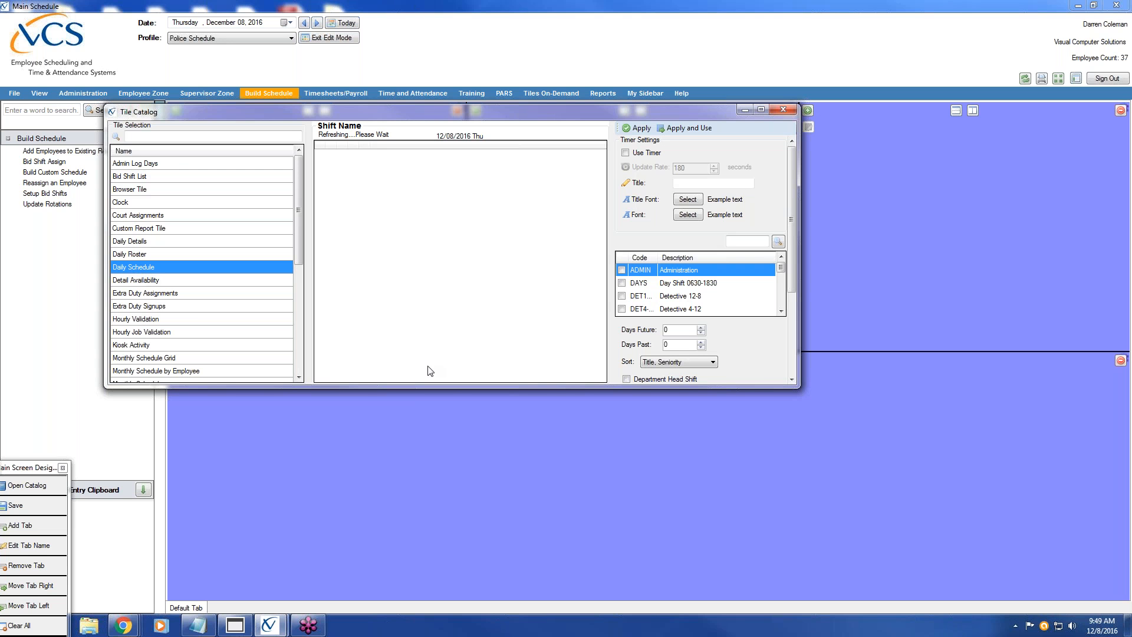
pyautogui.click(625, 153)
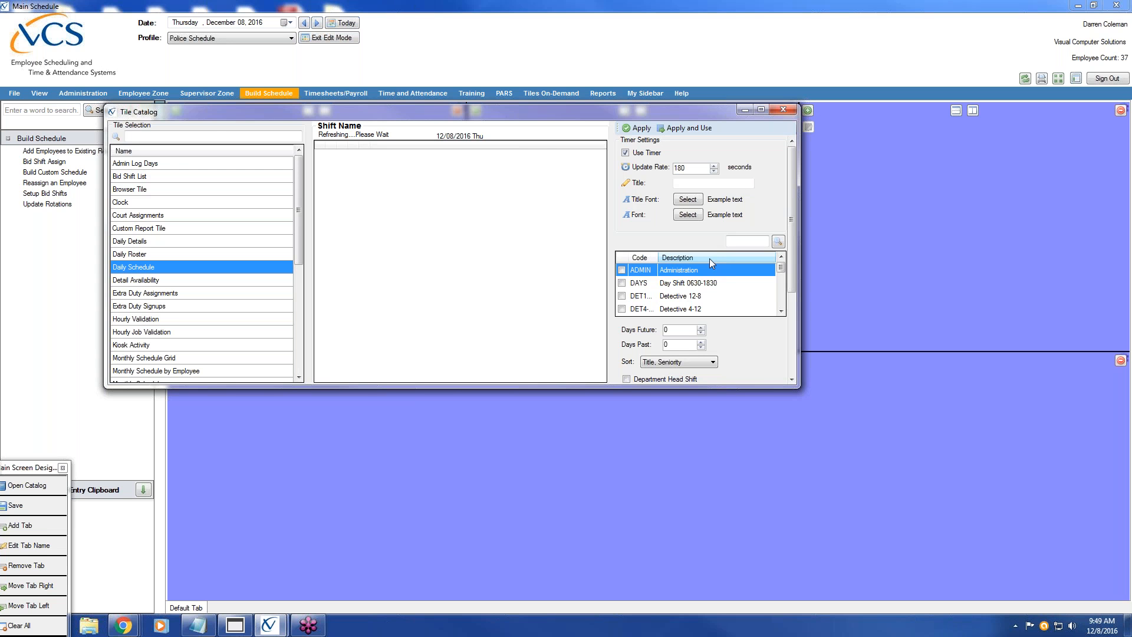
pyautogui.click(621, 283)
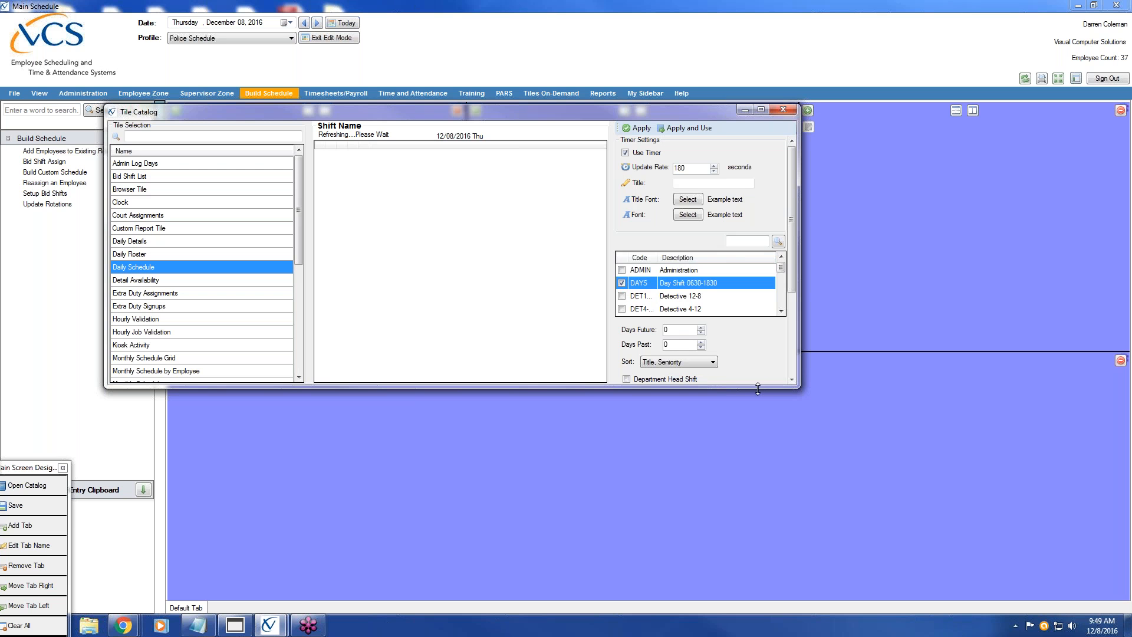
# Show denied time off, worked times, car, radio and AED, then Apply and Use the tile
pyautogui.moveTo(760, 388); pyautogui.dragTo(762, 567)
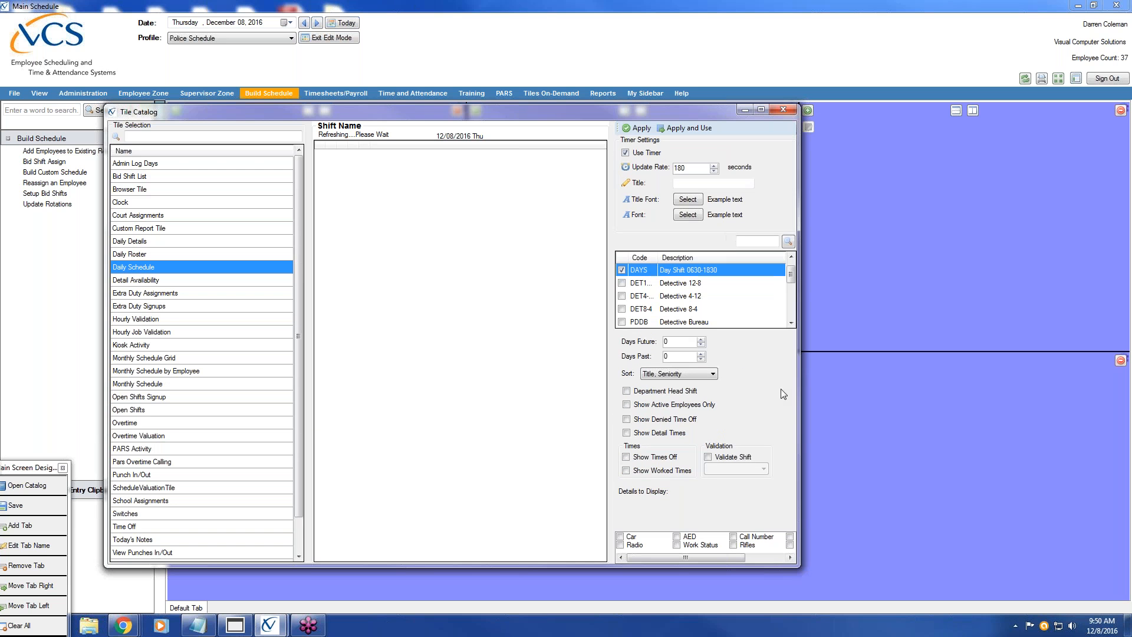
pyautogui.click(627, 419)
pyautogui.click(626, 470)
pyautogui.click(620, 537)
pyautogui.click(620, 545)
pyautogui.click(676, 537)
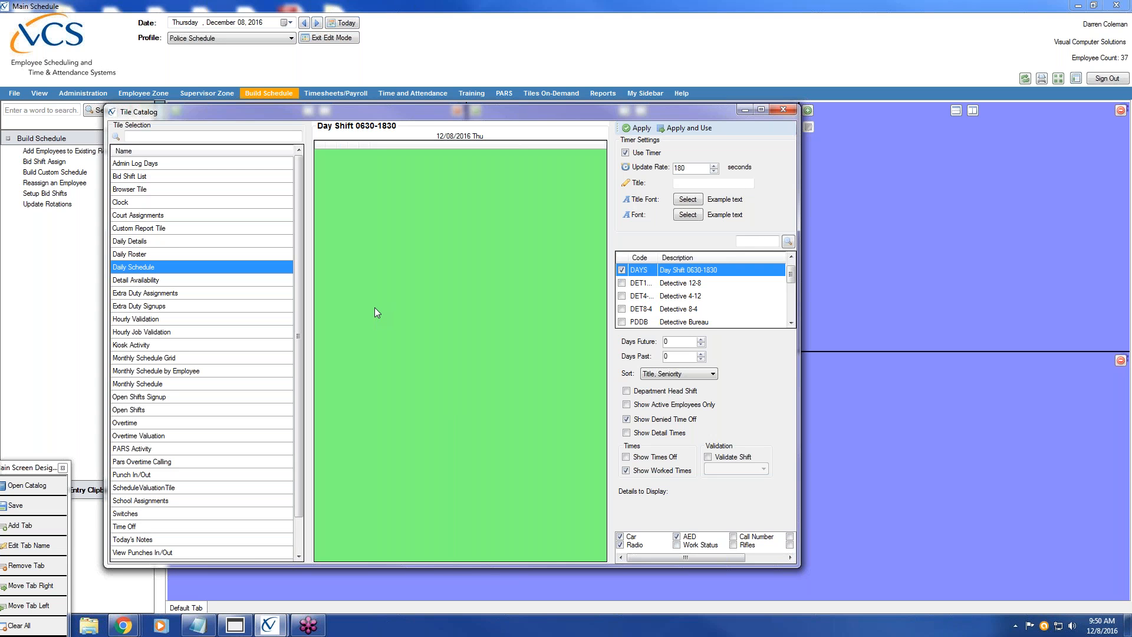
pyautogui.click(695, 129)
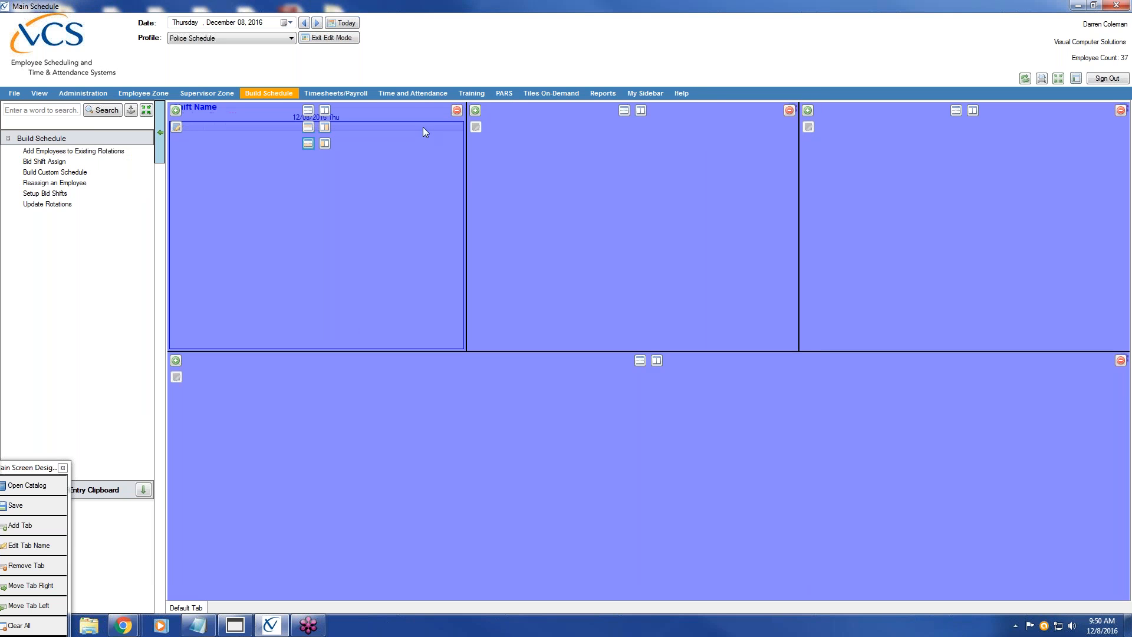
# Add a Daily Schedule tile to the top-middle pane with Use Timer and the NIGHT shift
pyautogui.click(476, 111)
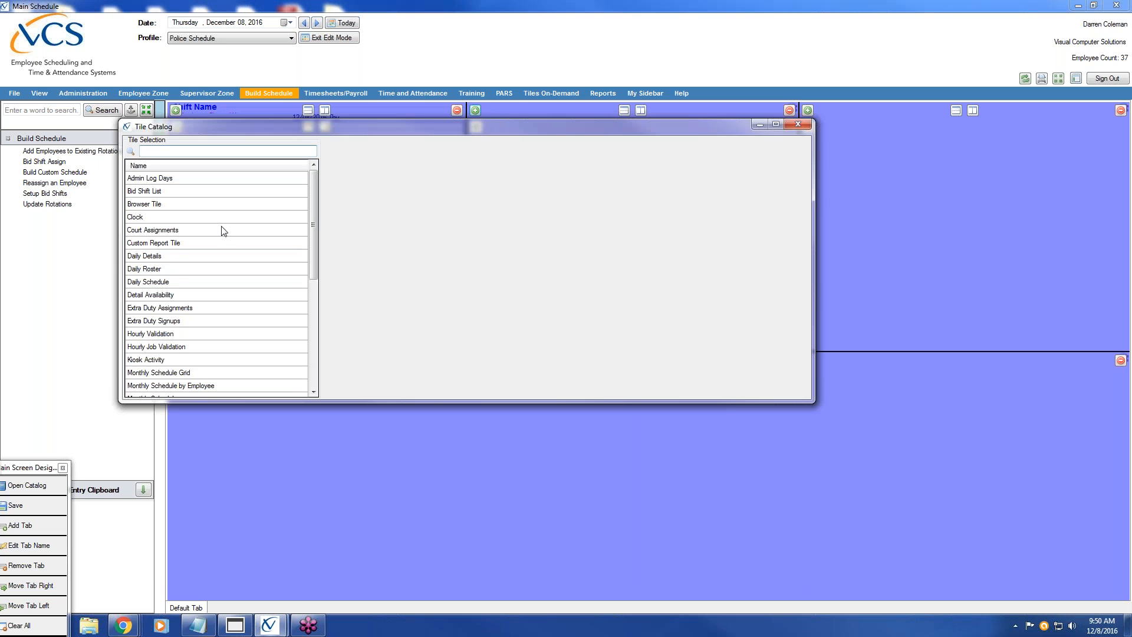
pyautogui.click(164, 285)
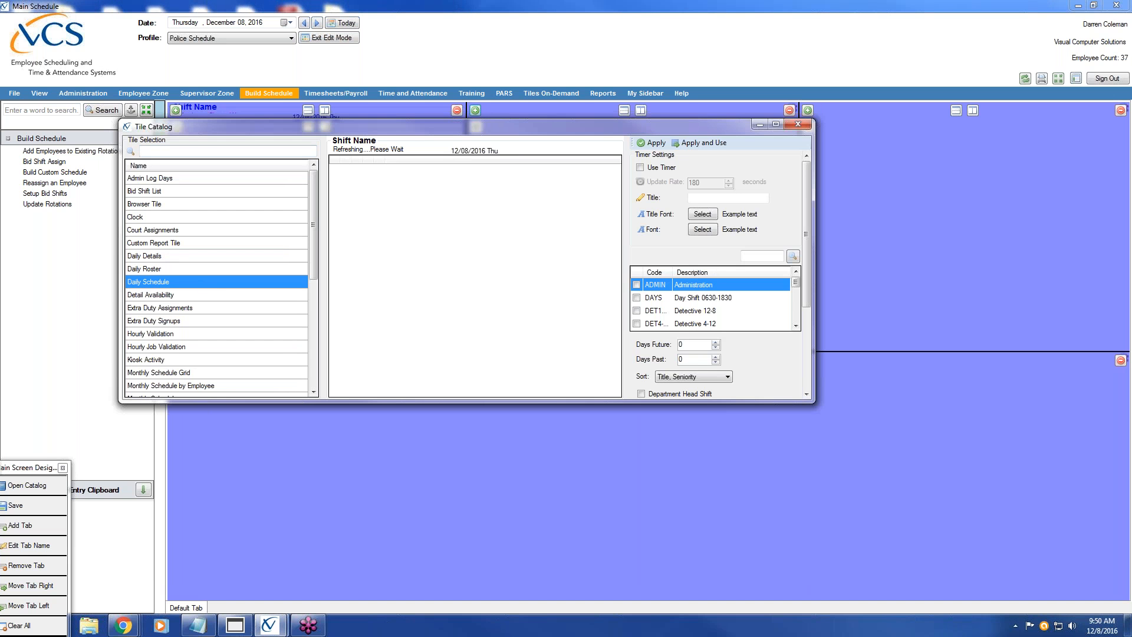
pyautogui.click(641, 168)
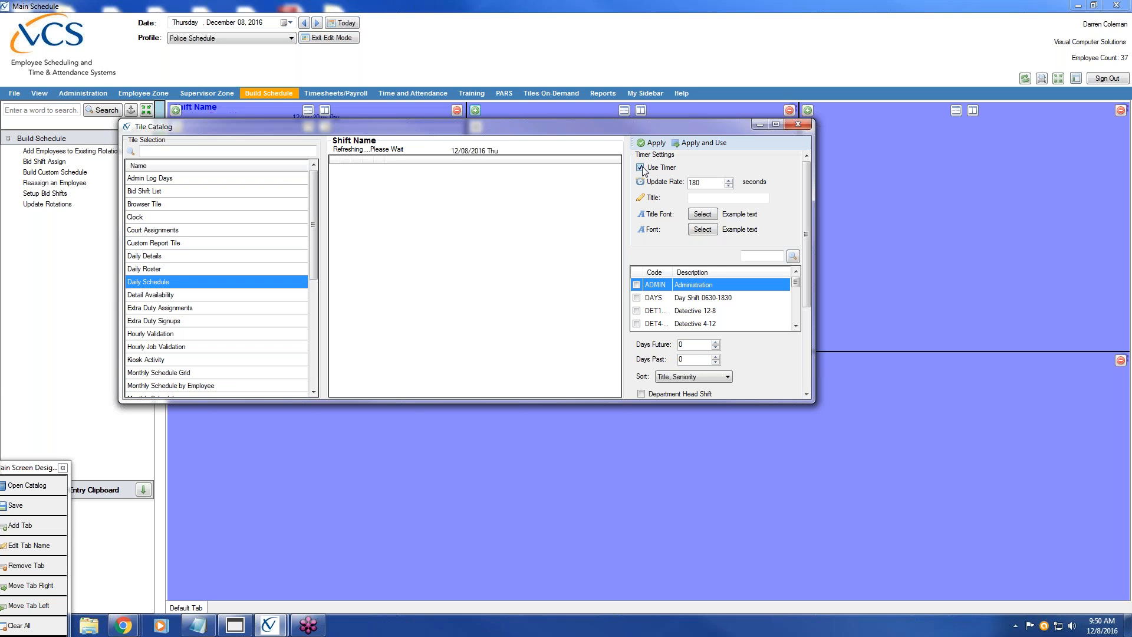
pyautogui.click(796, 316)
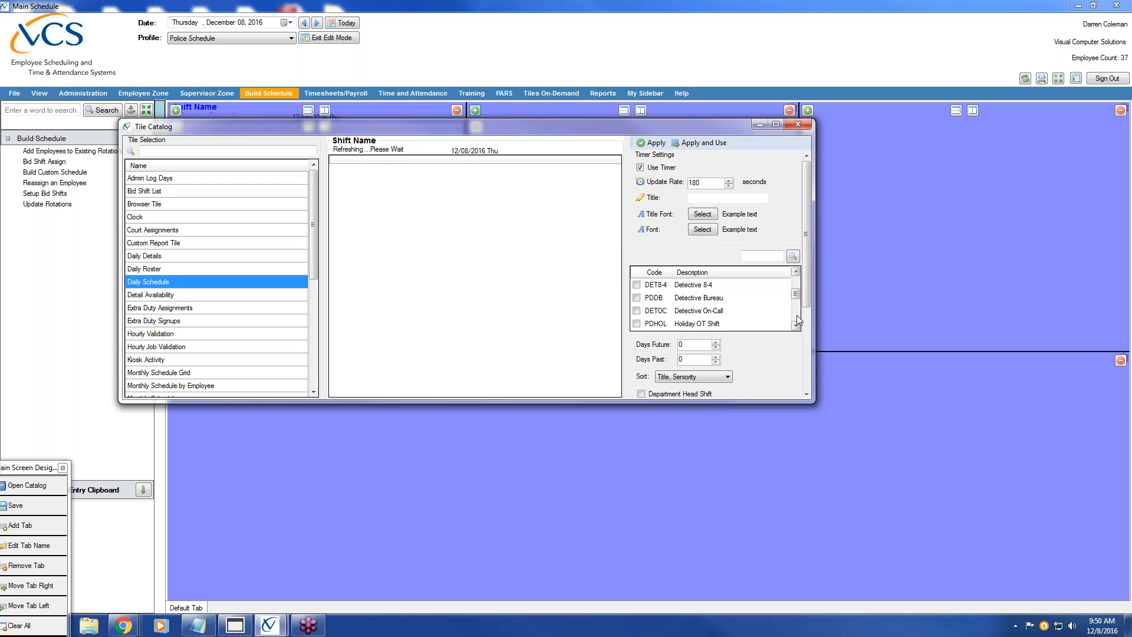
pyautogui.click(796, 315)
pyautogui.click(796, 315)
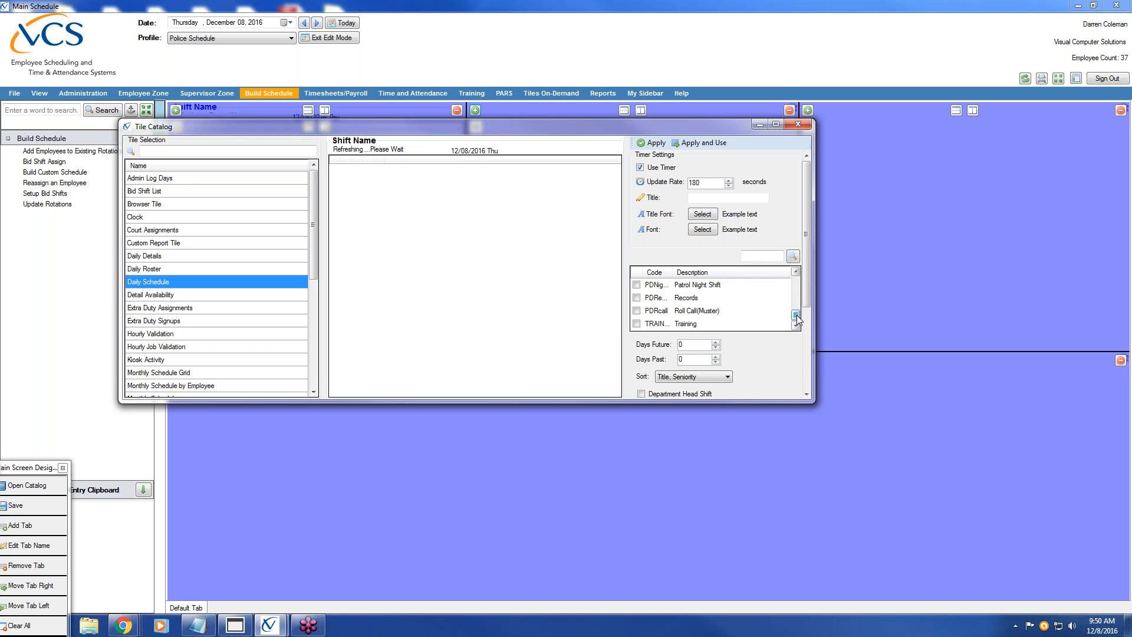
pyautogui.click(796, 272)
pyautogui.click(796, 271)
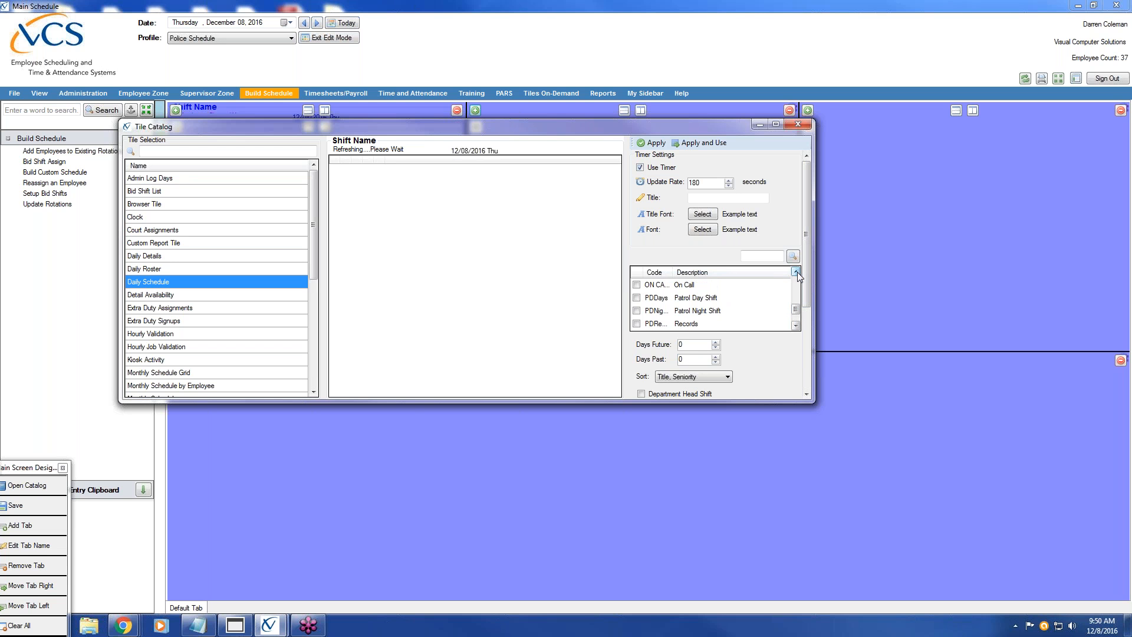
pyautogui.doubleClick(795, 272)
pyautogui.click(637, 297)
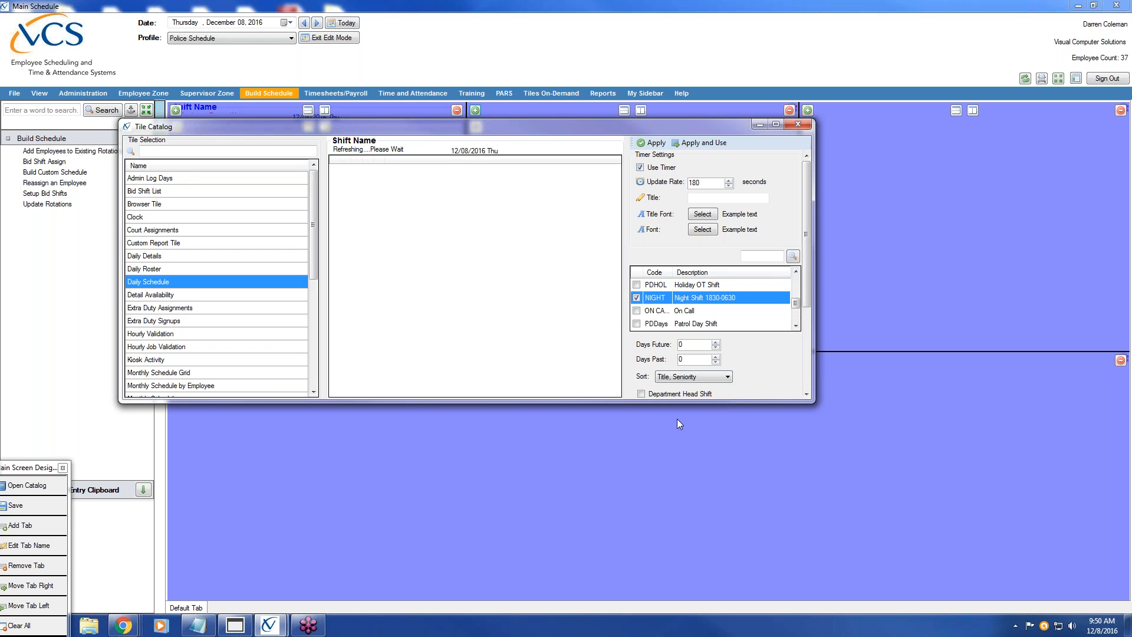
# Show denied time off, worked times, car, radio and AED, then Apply and Use the night tile
pyautogui.click(805, 370)
pyautogui.click(640, 285)
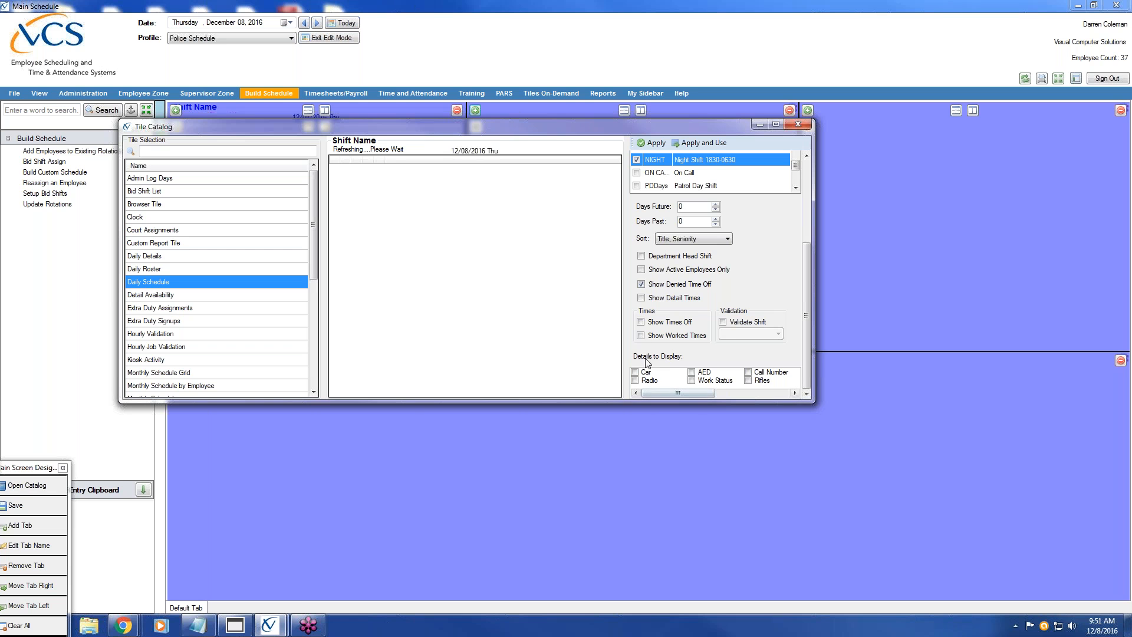
pyautogui.click(641, 335)
pyautogui.click(634, 372)
pyautogui.click(635, 381)
pyautogui.click(692, 372)
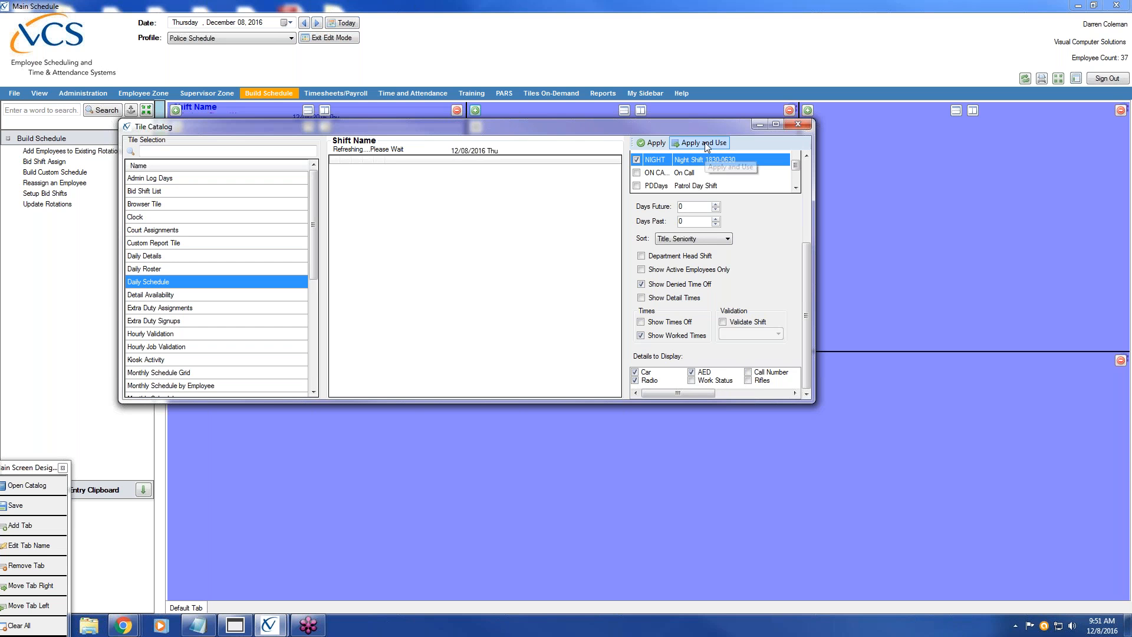
pyautogui.moveTo(698, 391); pyautogui.dragTo(667, 393)
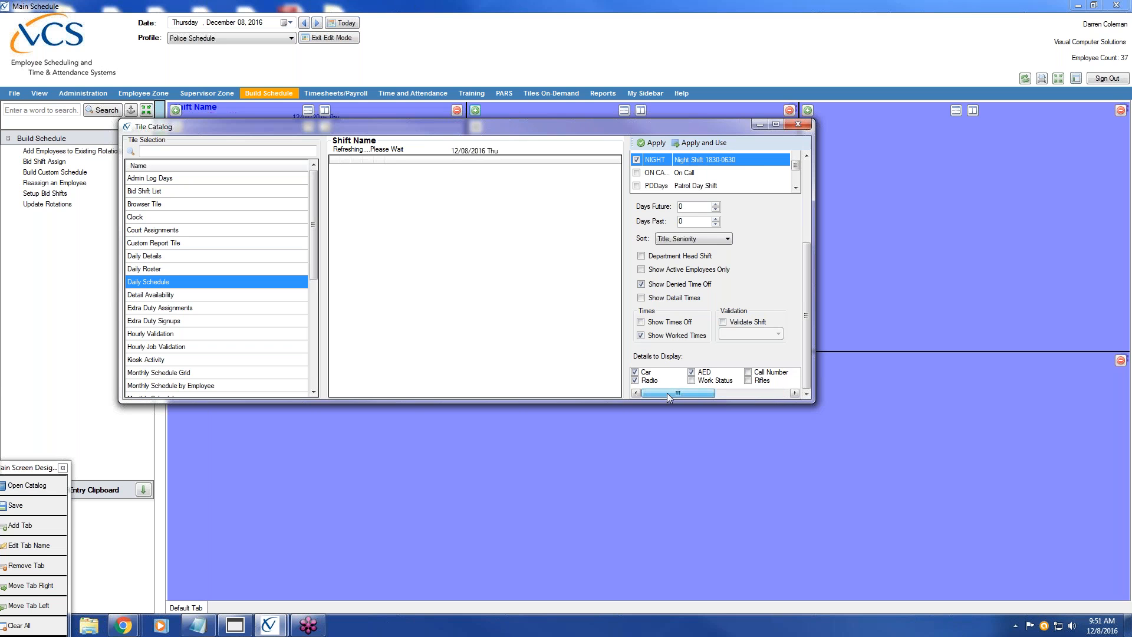
pyautogui.click(695, 143)
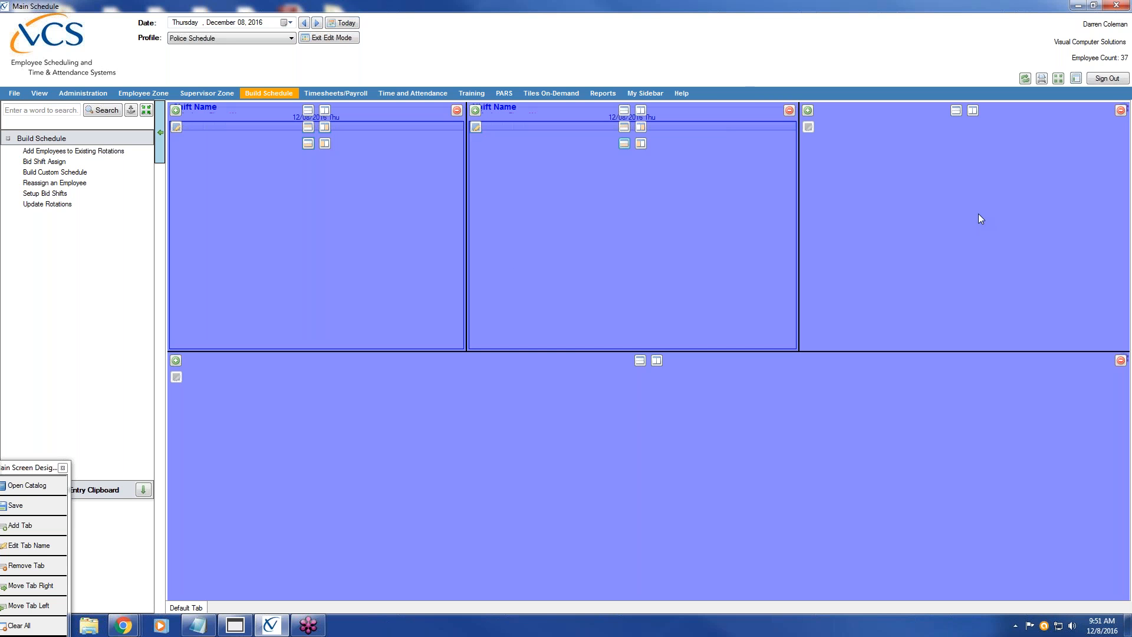
# Split the right column into three stacked panes, shortening the top one
pyautogui.click(956, 111)
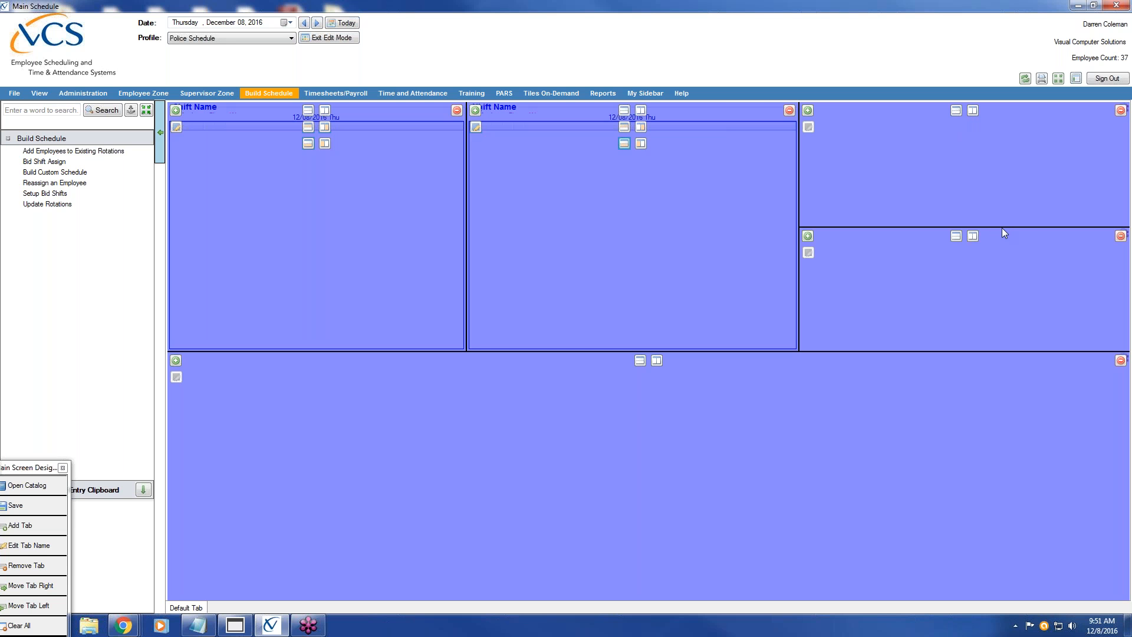
pyautogui.moveTo(1002, 227); pyautogui.dragTo(1001, 178)
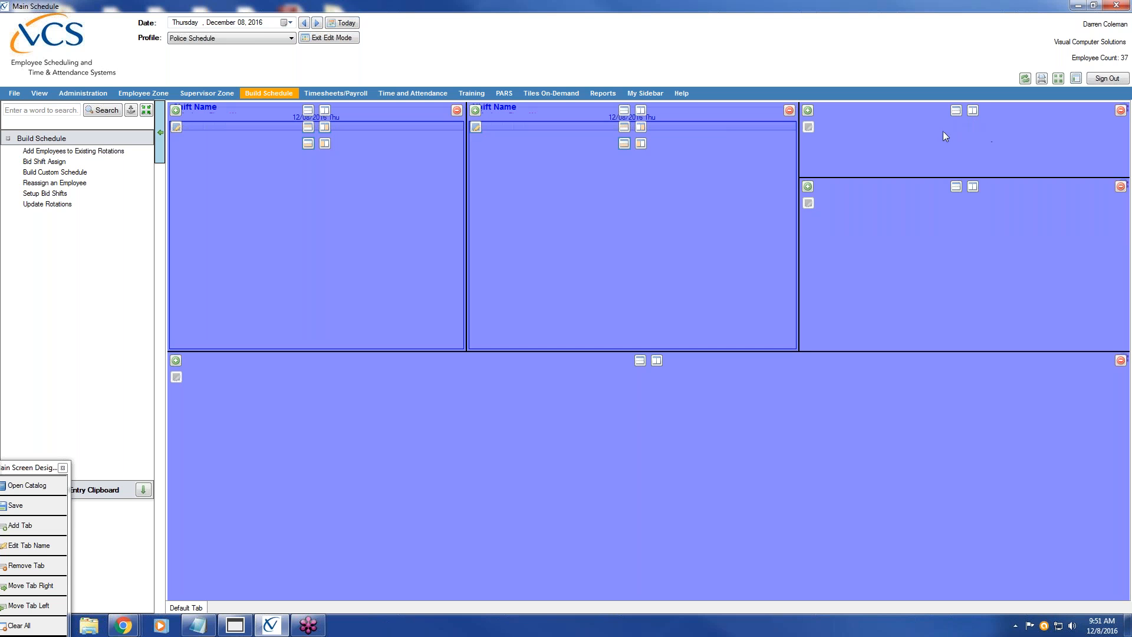
pyautogui.click(955, 186)
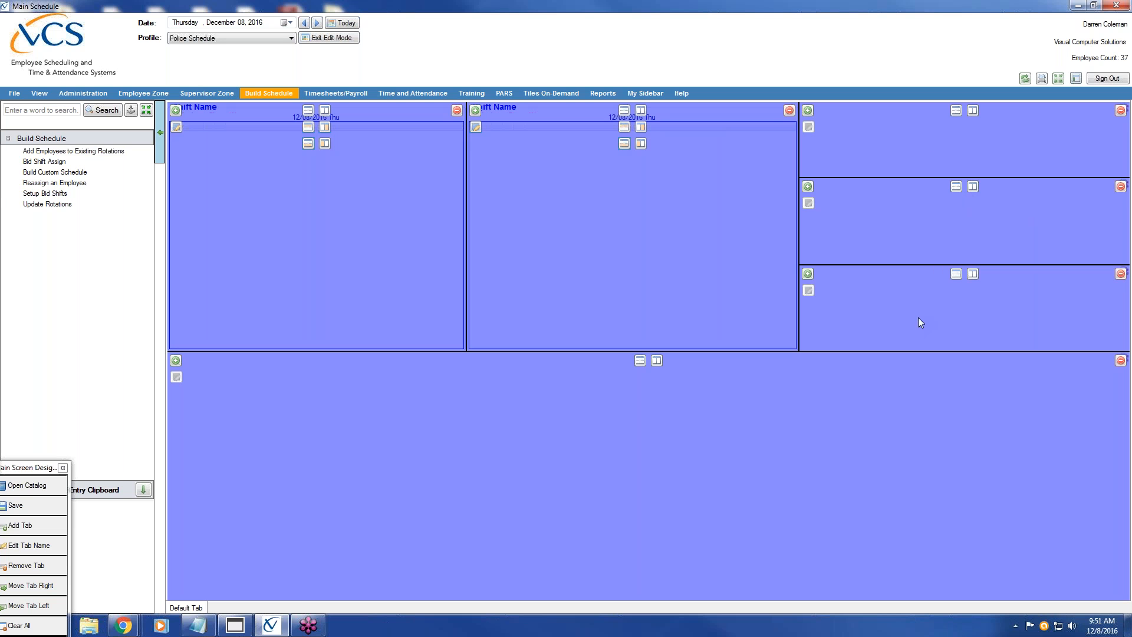
# Place a Daily Schedule tile with Use Timer and the DET8-4 shift in the top-right pane
pyautogui.click(808, 110)
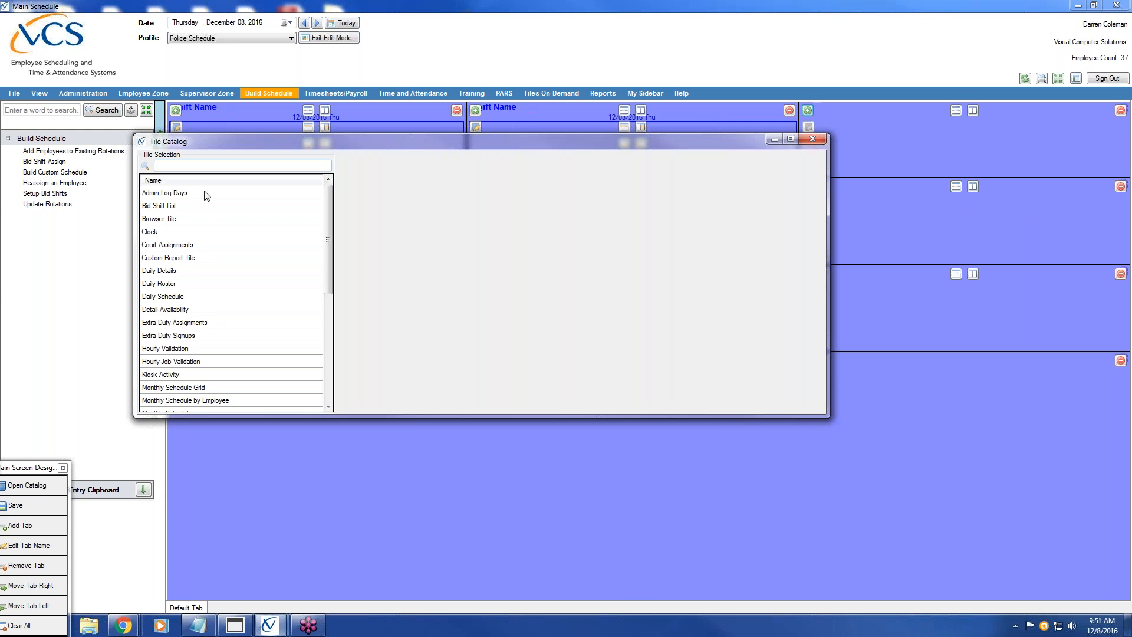
pyautogui.click(175, 297)
pyautogui.click(654, 183)
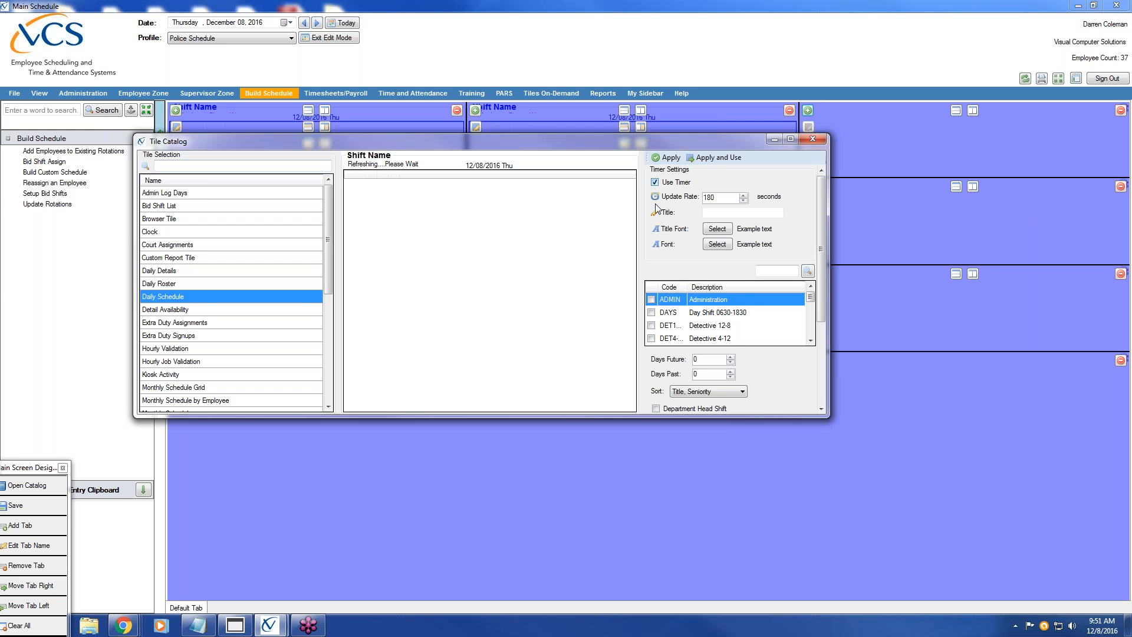
pyautogui.click(810, 341)
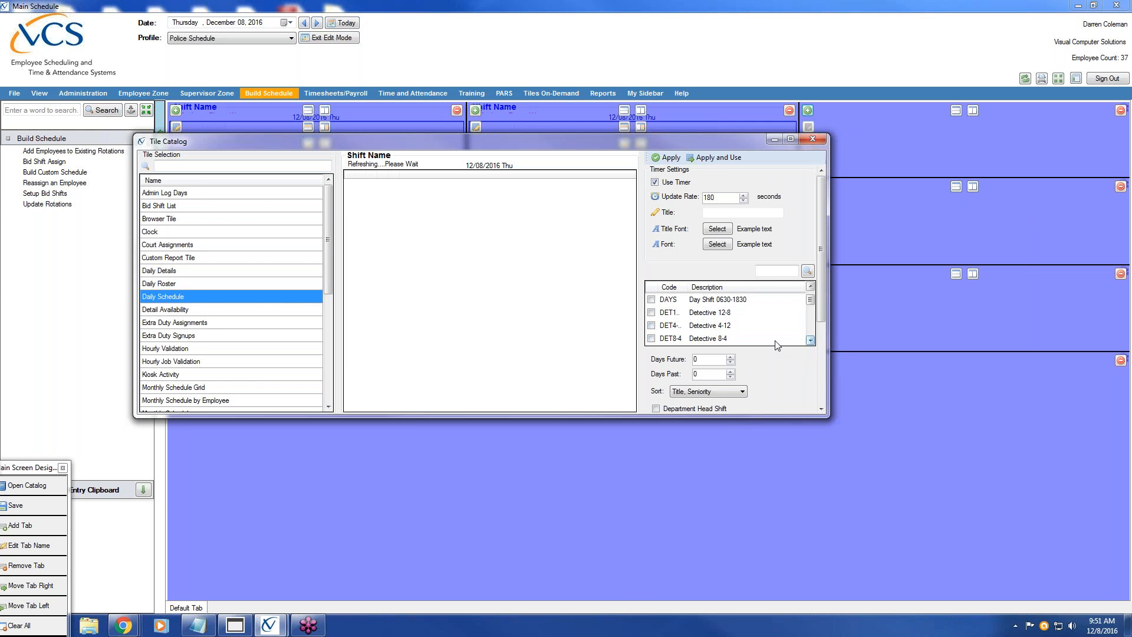
pyautogui.click(651, 338)
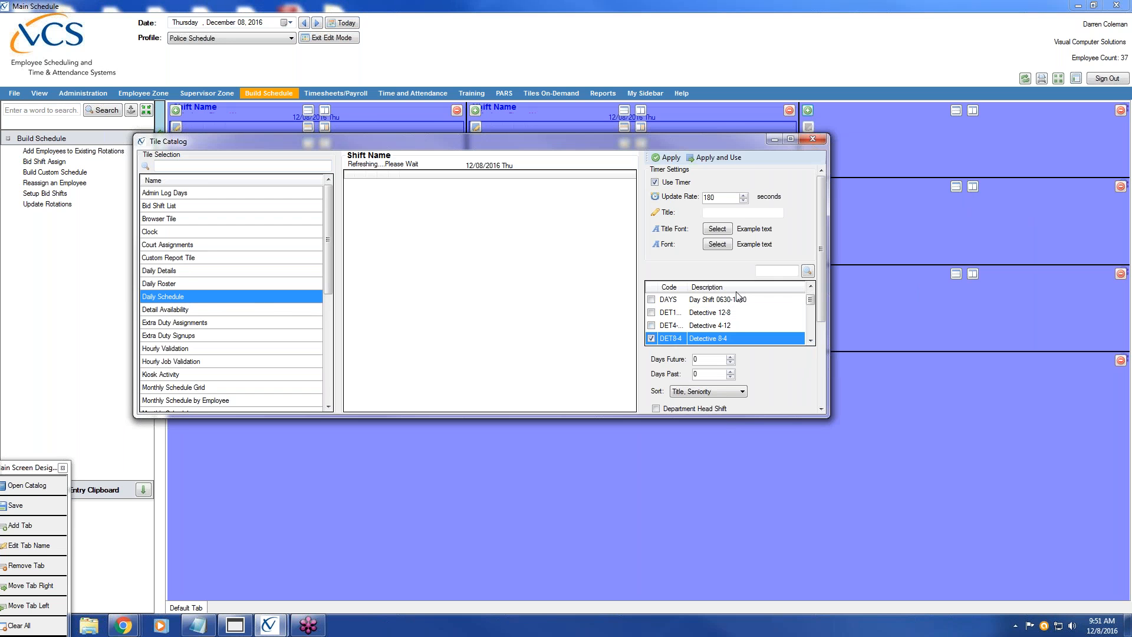
pyautogui.click(736, 158)
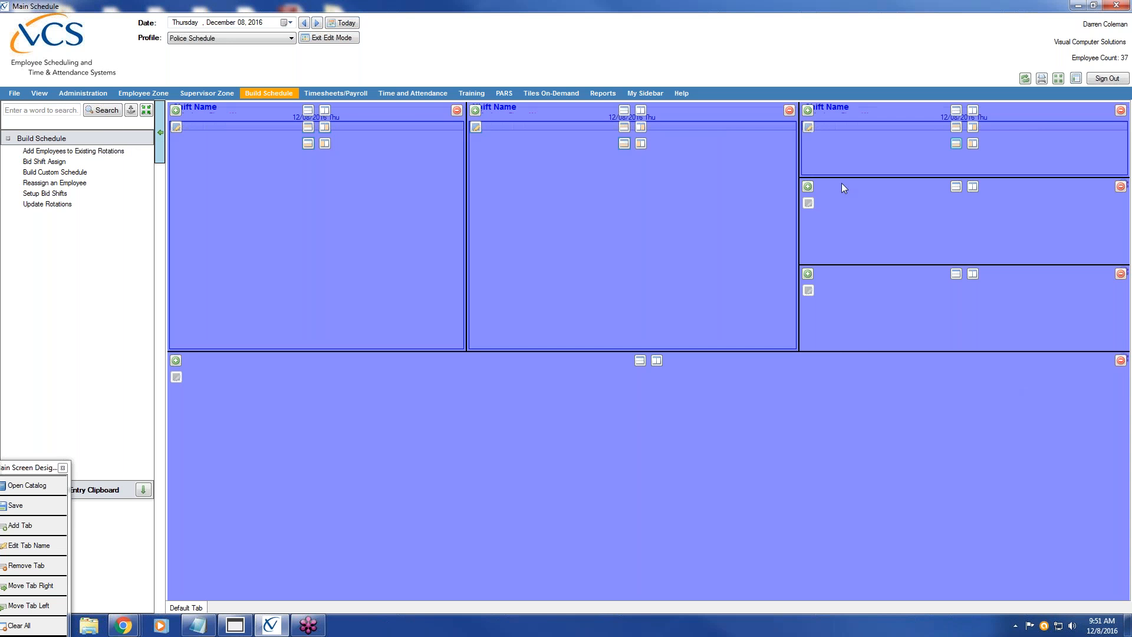
# Add a Daily Schedule tile to the middle-right pane with Use Timer and the DET4 shift
pyautogui.click(803, 188)
pyautogui.click(196, 312)
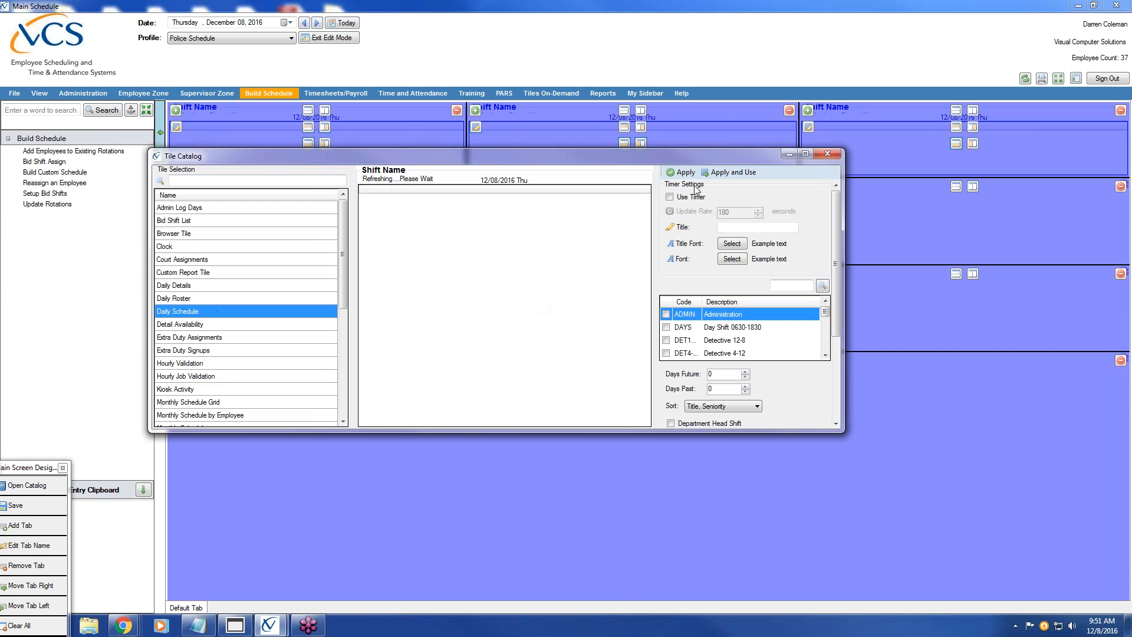
pyautogui.click(669, 197)
pyautogui.click(824, 355)
pyautogui.click(824, 355)
pyautogui.click(666, 327)
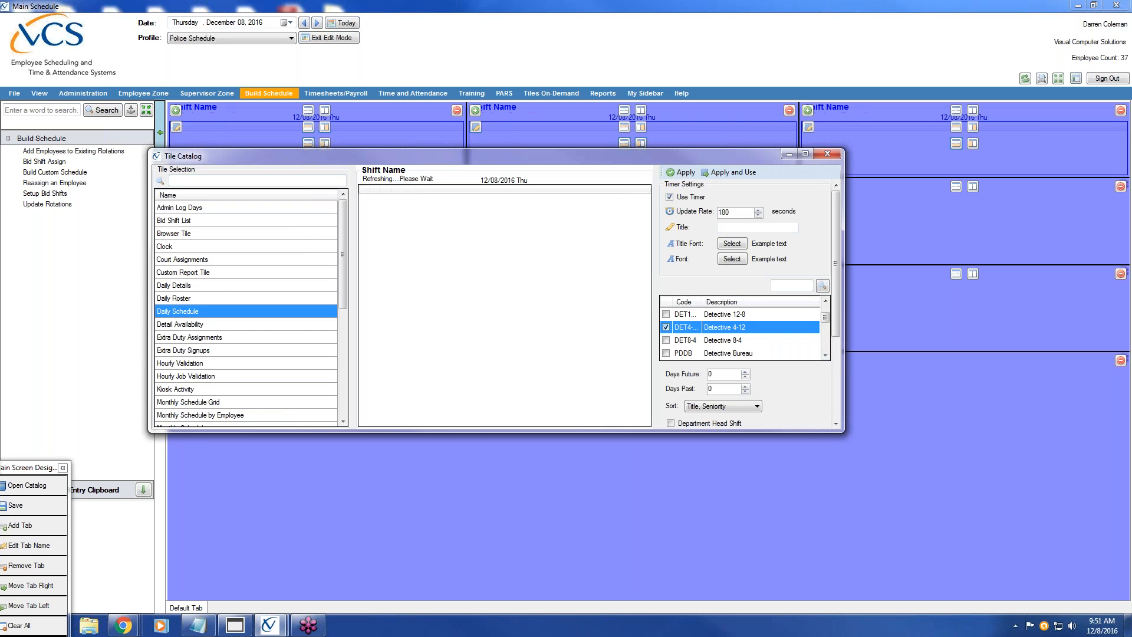
# Show denied time off, times off, car, radio and AED on the Detective 4-12 tile
pyautogui.scroll(-3, 839, 409)
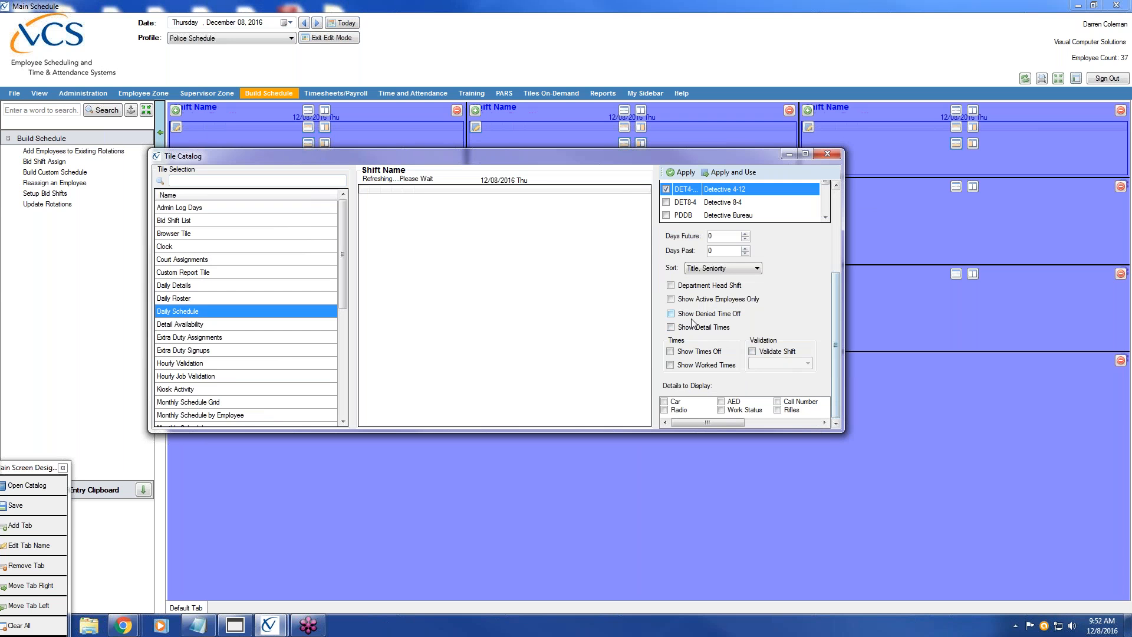
pyautogui.click(671, 314)
pyautogui.click(670, 352)
pyautogui.click(665, 401)
pyautogui.click(664, 410)
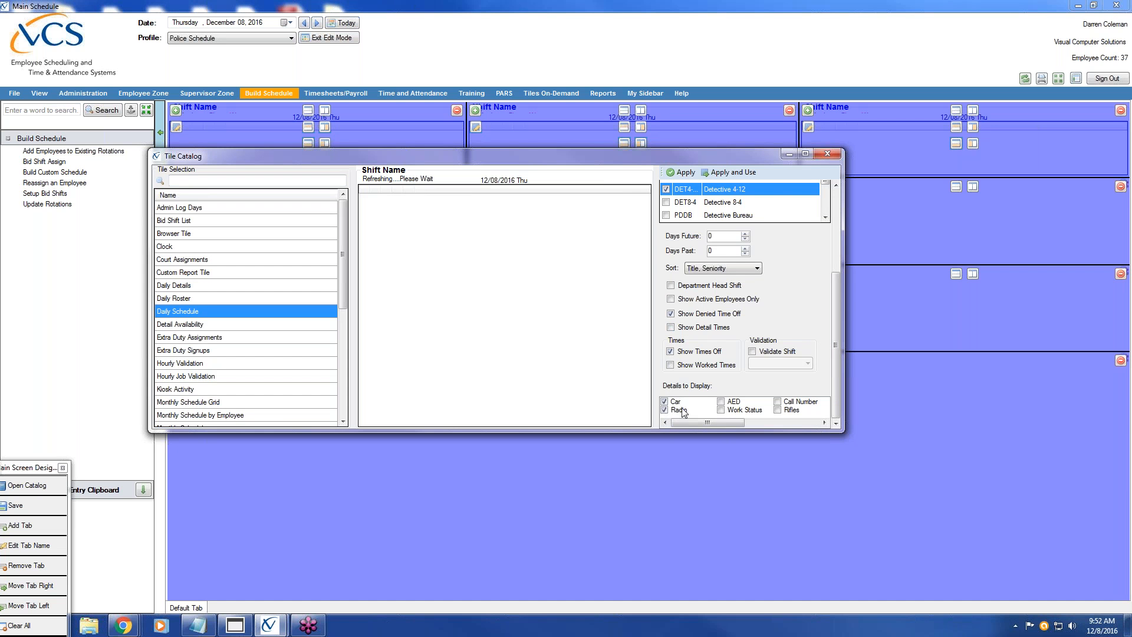
pyautogui.click(720, 401)
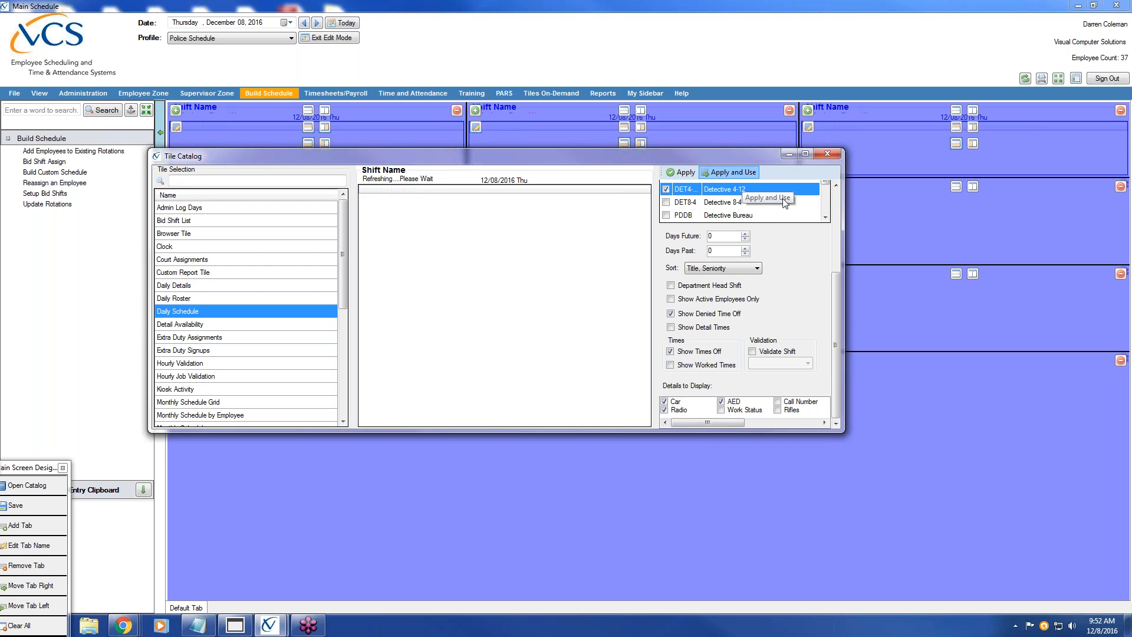
pyautogui.click(807, 274)
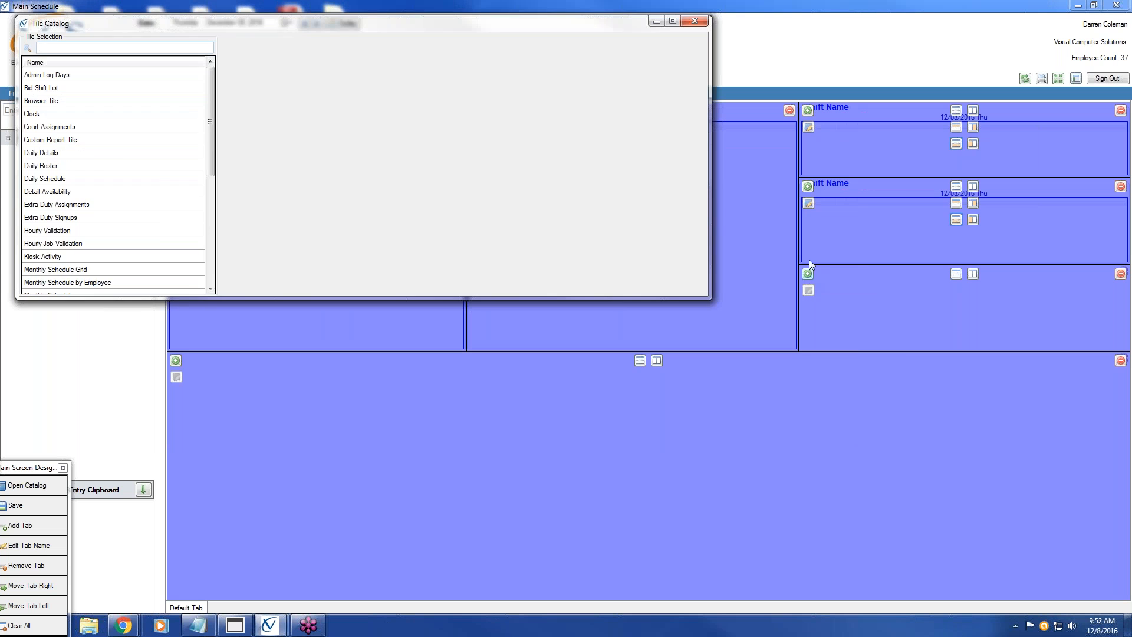
# Choose the Daily Schedule tile with Use Timer on, covering the Detective 12-8 (DET1) shift
pyautogui.moveTo(282, 27); pyautogui.dragTo(464, 164)
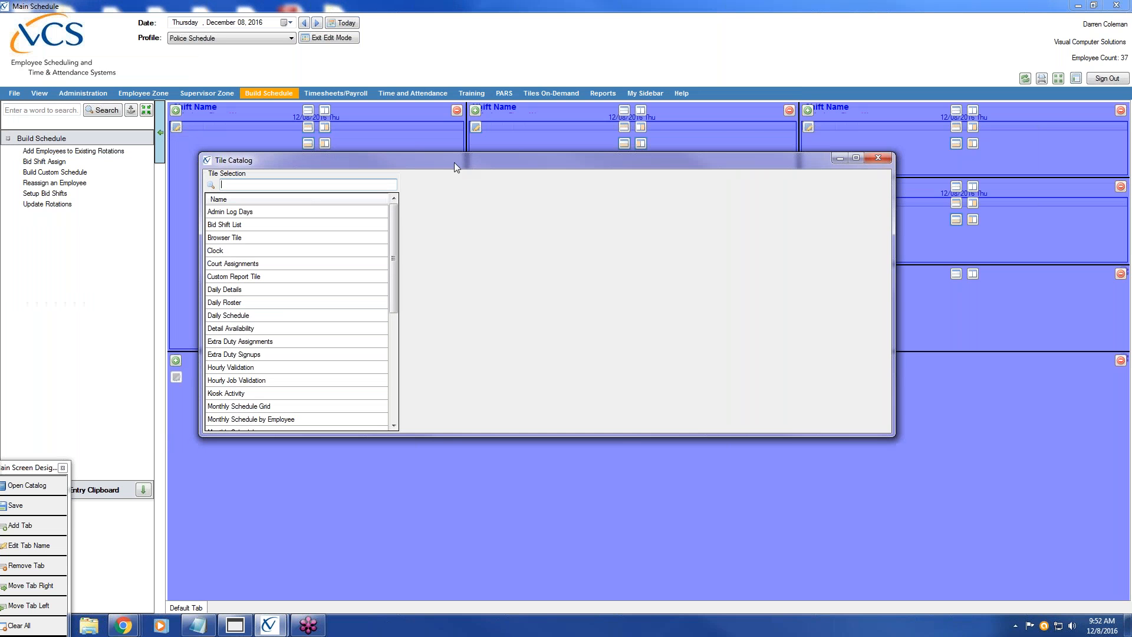
pyautogui.click(251, 317)
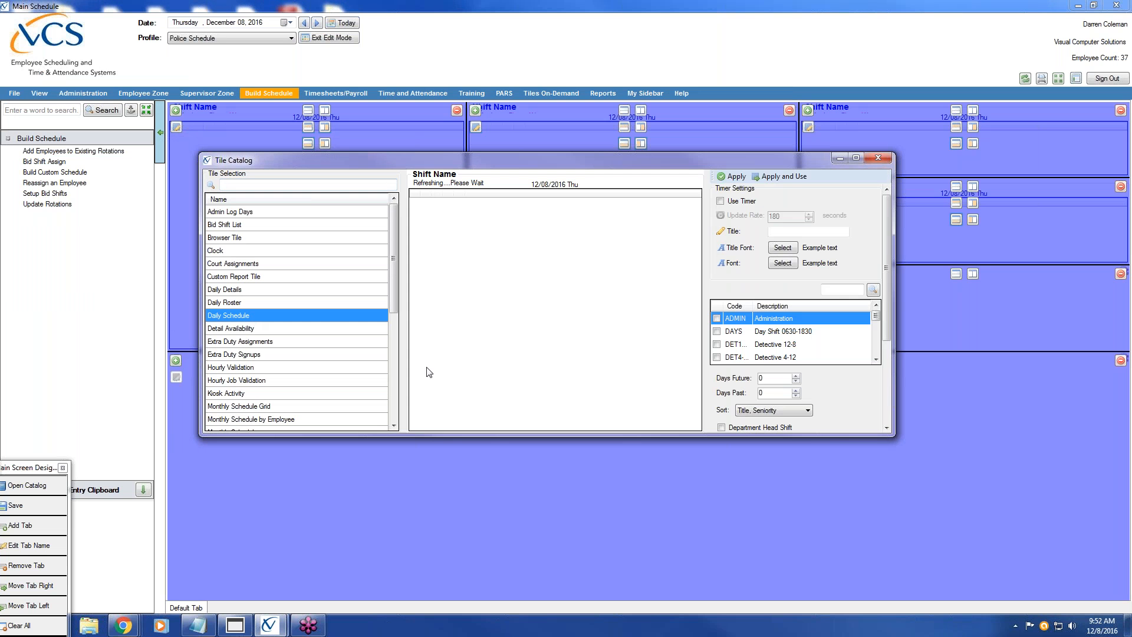
pyautogui.click(720, 201)
pyautogui.click(875, 358)
pyautogui.click(875, 358)
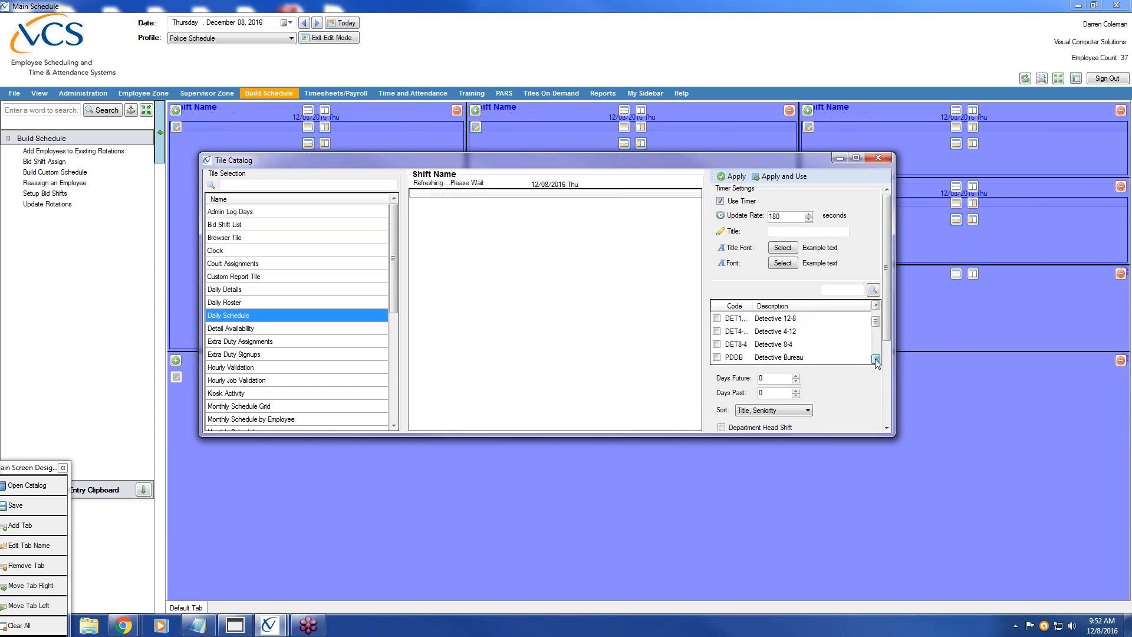
pyautogui.click(717, 318)
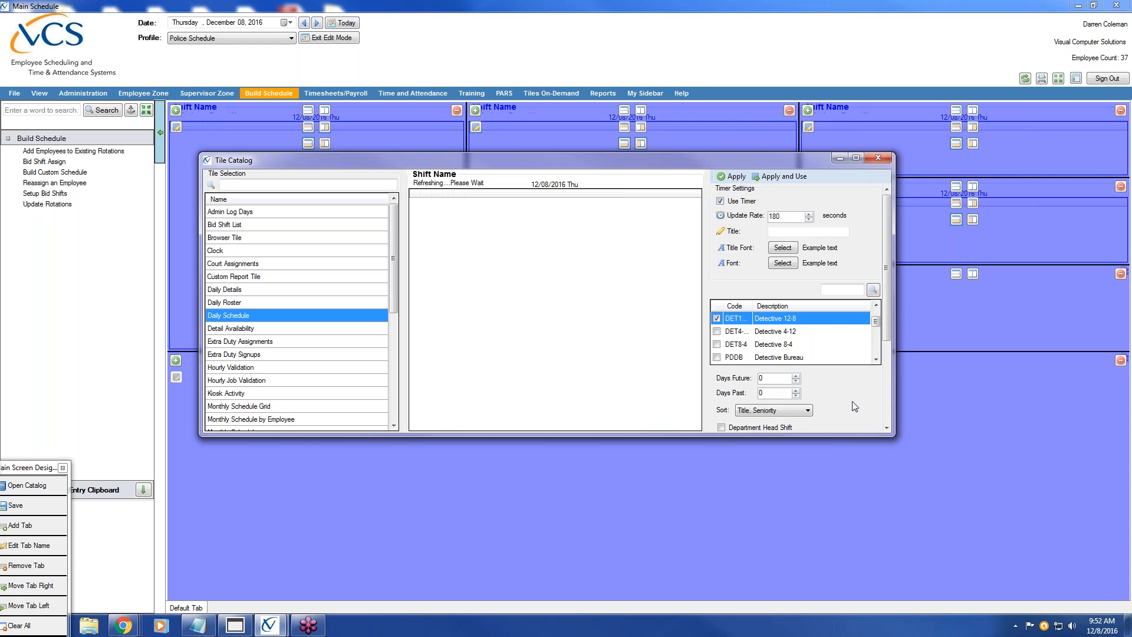
pyautogui.click(887, 402)
# Show denied time off, worked times, and car, radio and AED details, then apply the tile
pyautogui.click(722, 319)
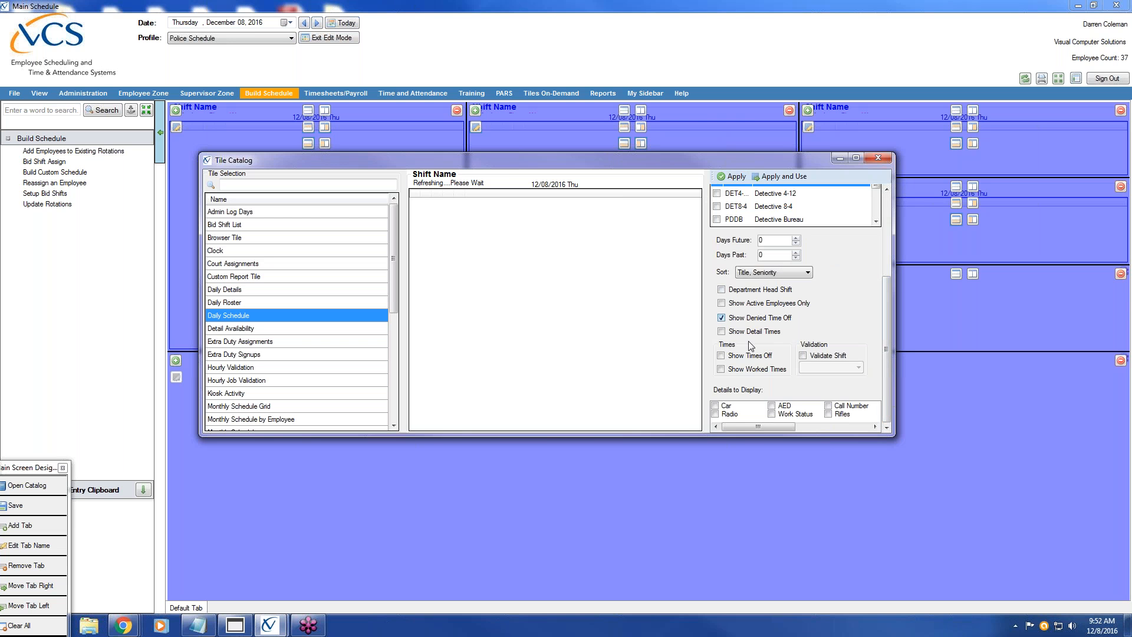
pyautogui.click(720, 370)
pyautogui.click(715, 406)
pyautogui.click(715, 414)
pyautogui.click(772, 406)
pyautogui.click(789, 176)
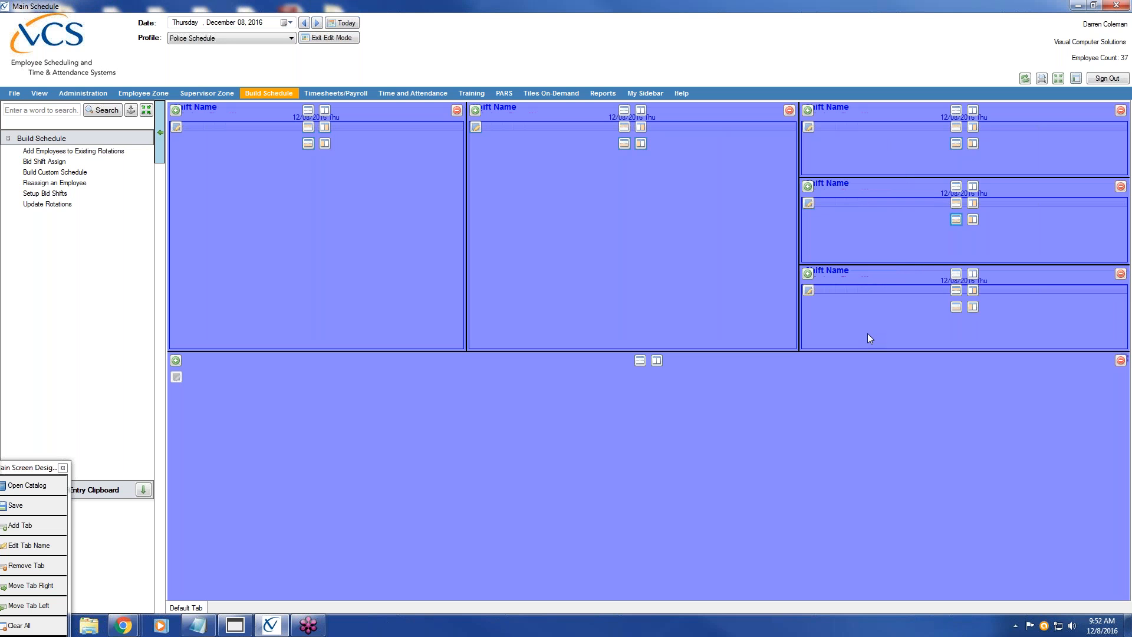
# Split the bottom area into two rows, divide the upper row with a narrow left pane, and open its catalog
pyautogui.click(655, 359)
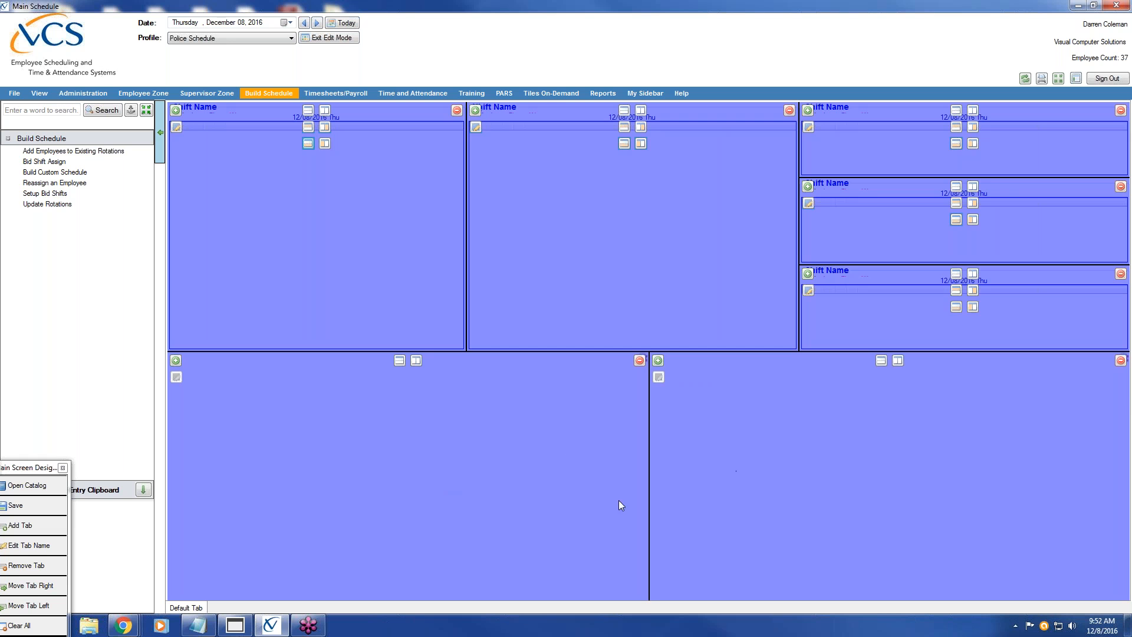
pyautogui.click(1120, 360)
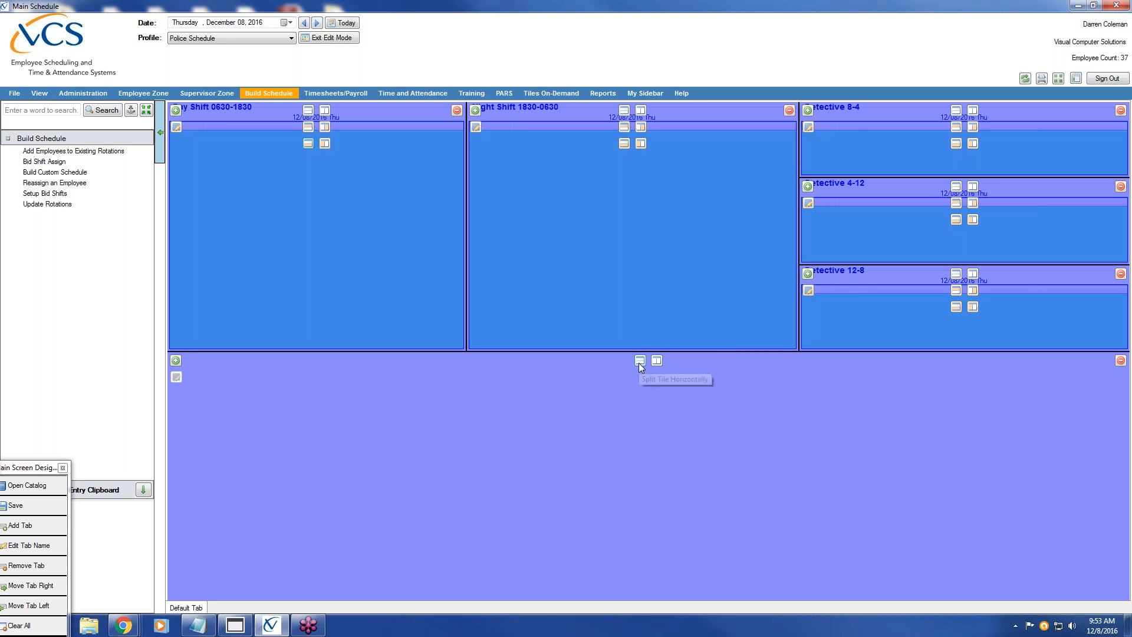
pyautogui.click(640, 360)
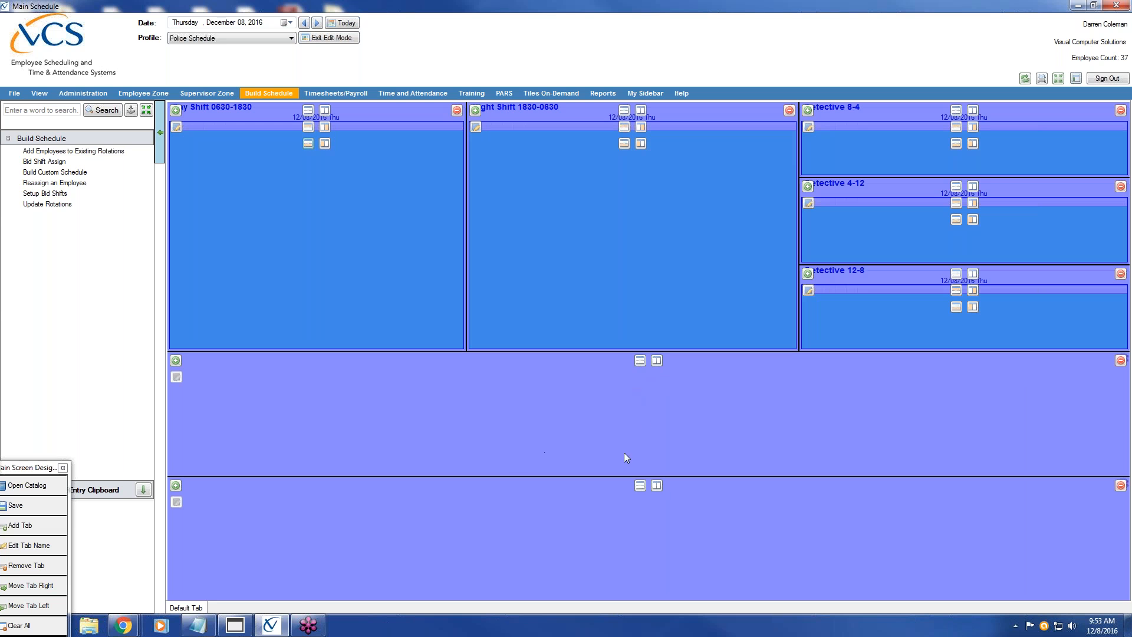
pyautogui.click(656, 360)
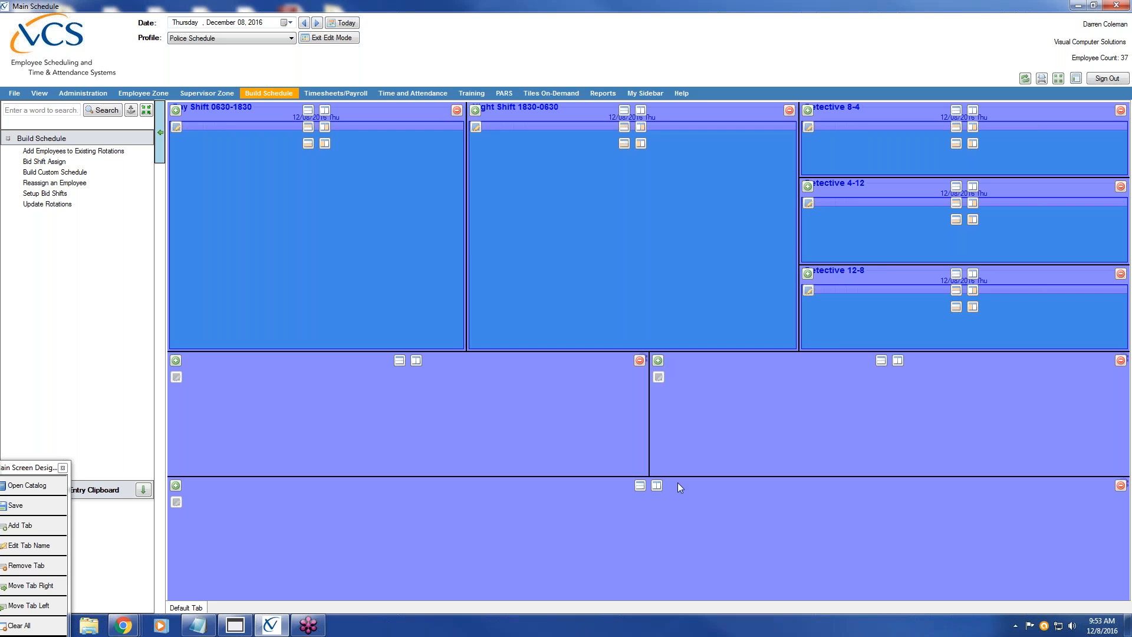
pyautogui.moveTo(650, 430); pyautogui.dragTo(465, 409)
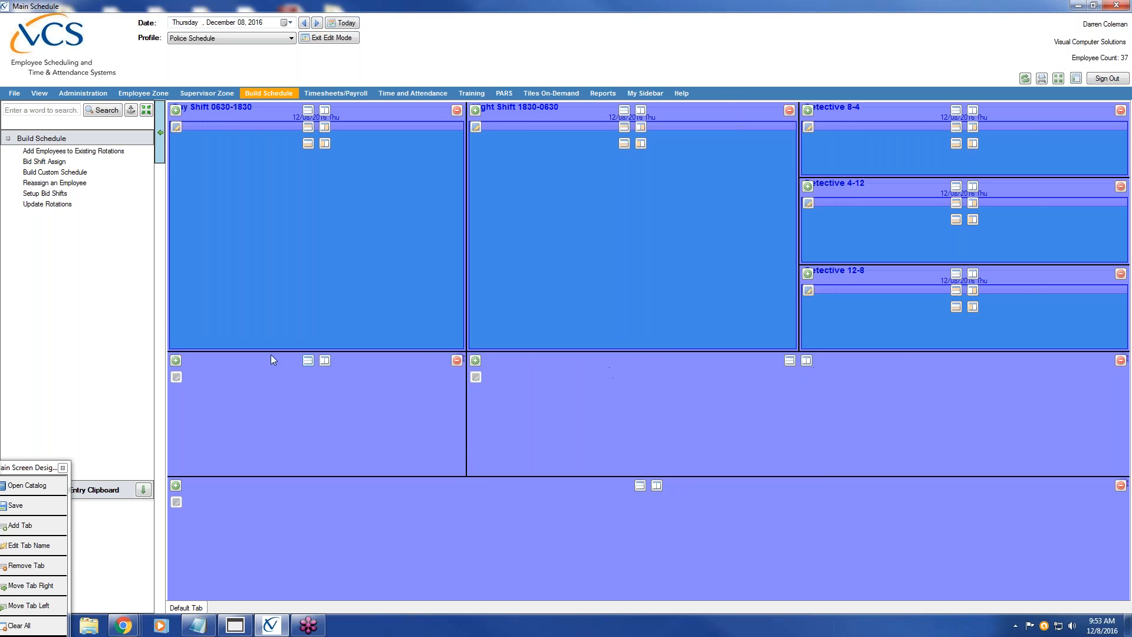
pyautogui.click(176, 360)
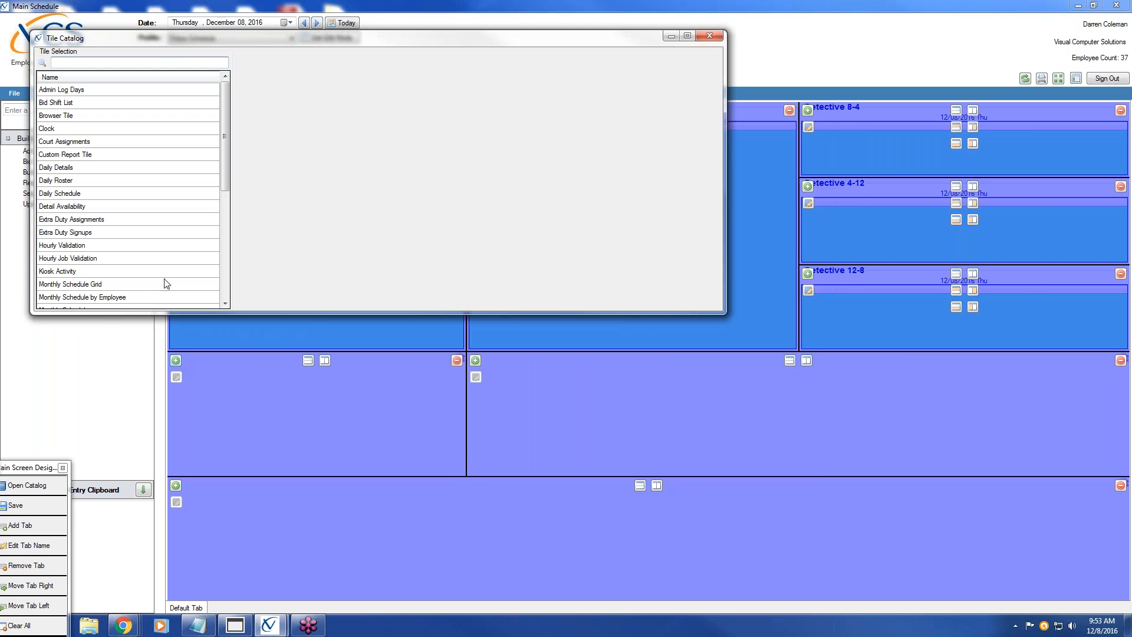
# Place an ADMIN Daily Schedule tile showing denied time off and worked times, then split the neighbouring tile vertically
pyautogui.click(95, 194)
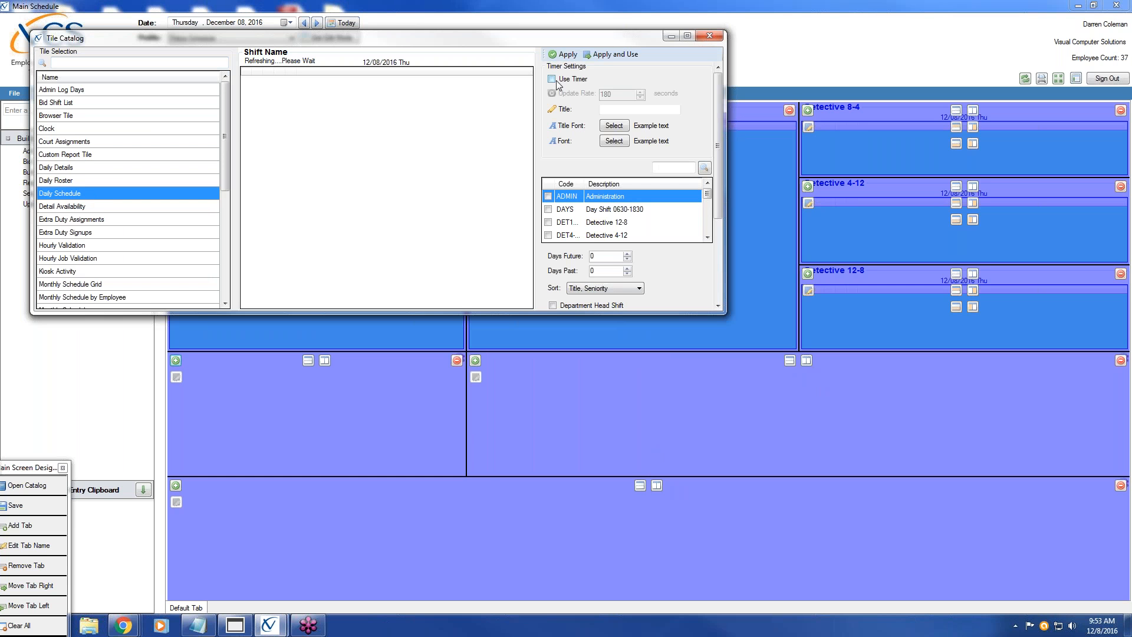
pyautogui.click(548, 196)
pyautogui.scroll(-1, 719, 204)
pyautogui.scroll(-5, 720, 204)
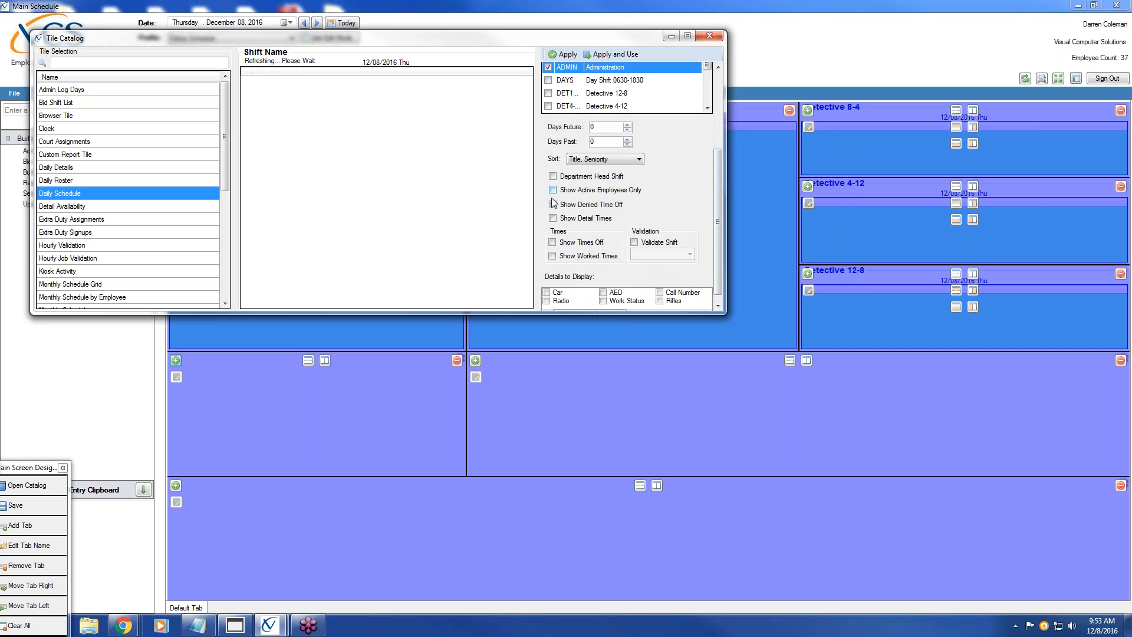
pyautogui.click(554, 205)
pyautogui.click(552, 256)
pyautogui.click(622, 57)
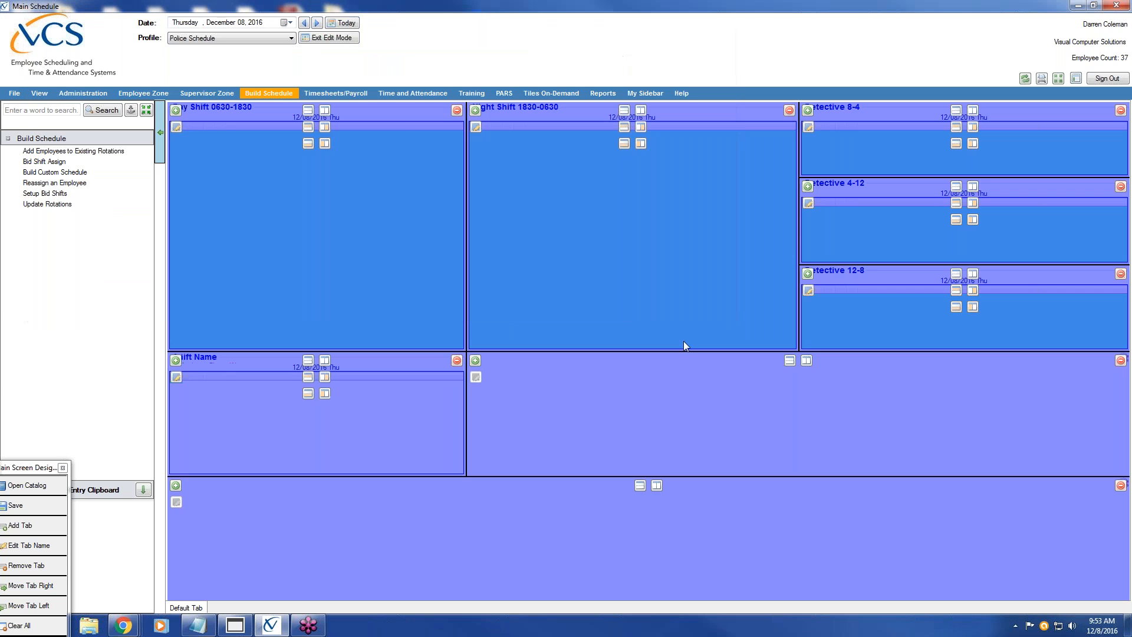
pyautogui.click(806, 360)
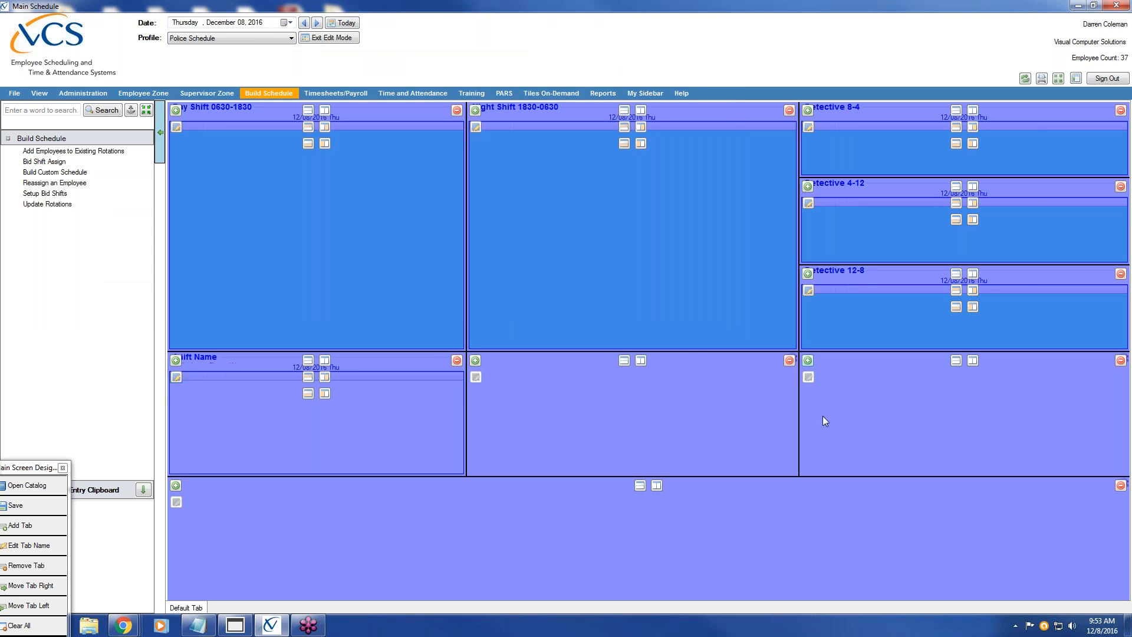
# Choose a Daily Schedule tile for the lower-middle pane with Use Timer turned on
pyautogui.click(475, 360)
pyautogui.click(238, 300)
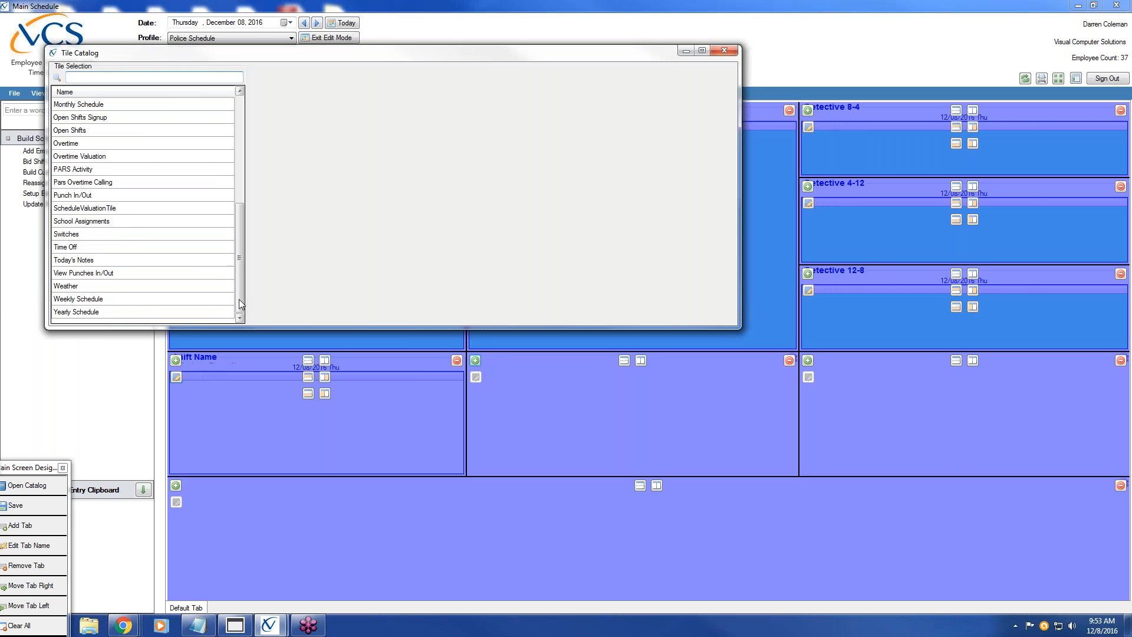
pyautogui.click(239, 110)
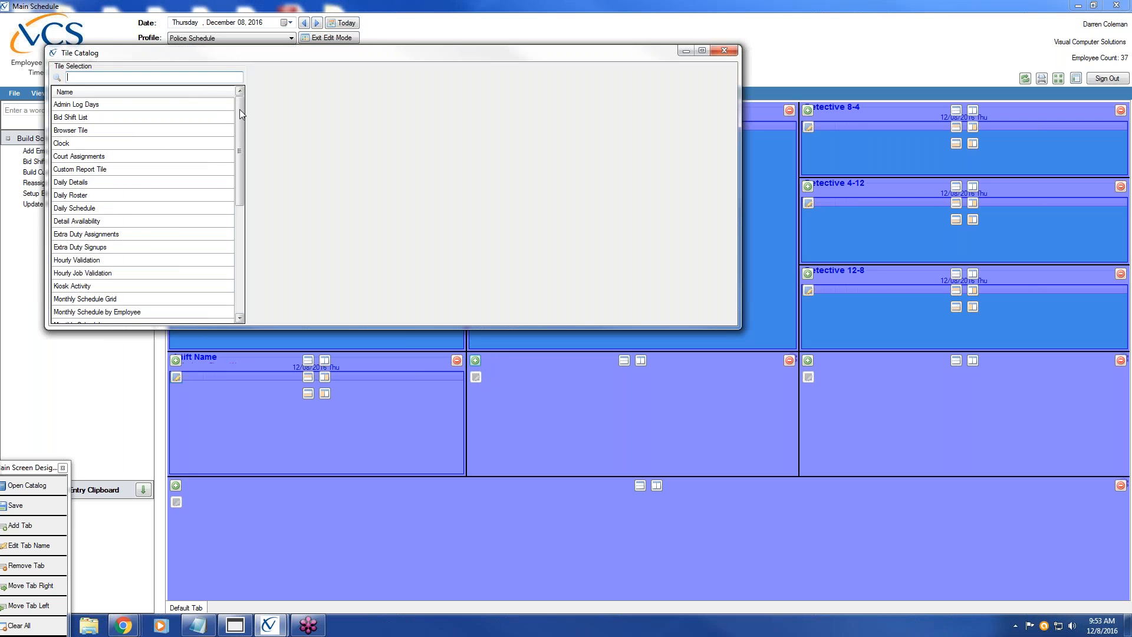
pyautogui.click(93, 209)
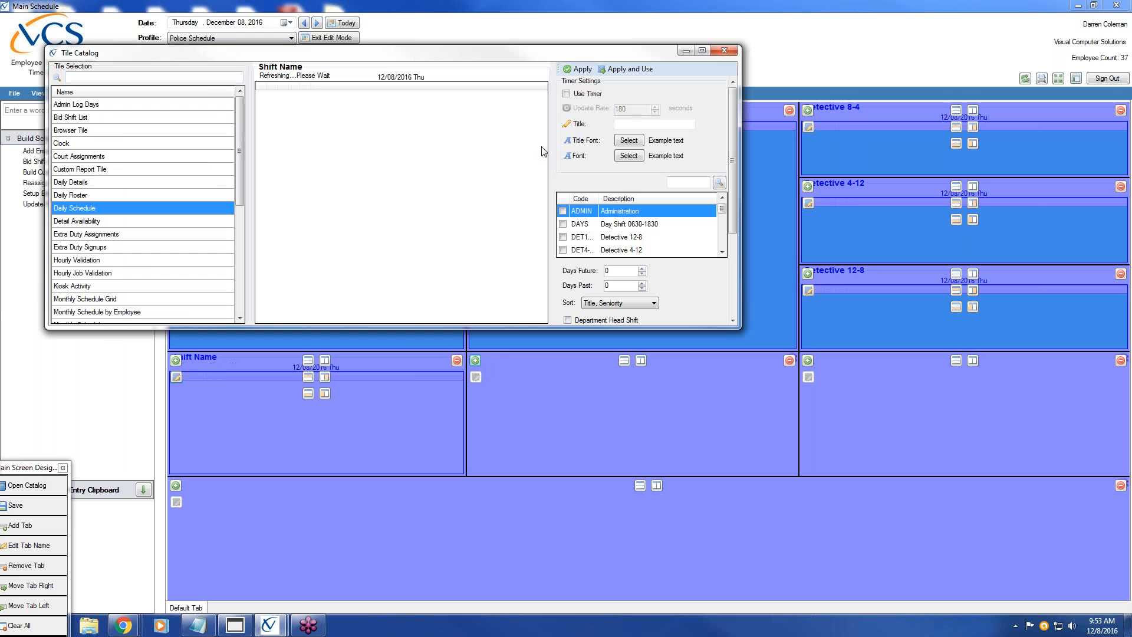
pyautogui.click(566, 93)
pyautogui.click(725, 252)
pyautogui.click(725, 251)
pyautogui.click(725, 252)
pyautogui.click(721, 252)
pyautogui.click(722, 252)
pyautogui.click(722, 252)
pyautogui.click(721, 252)
pyautogui.click(722, 252)
pyautogui.click(722, 252)
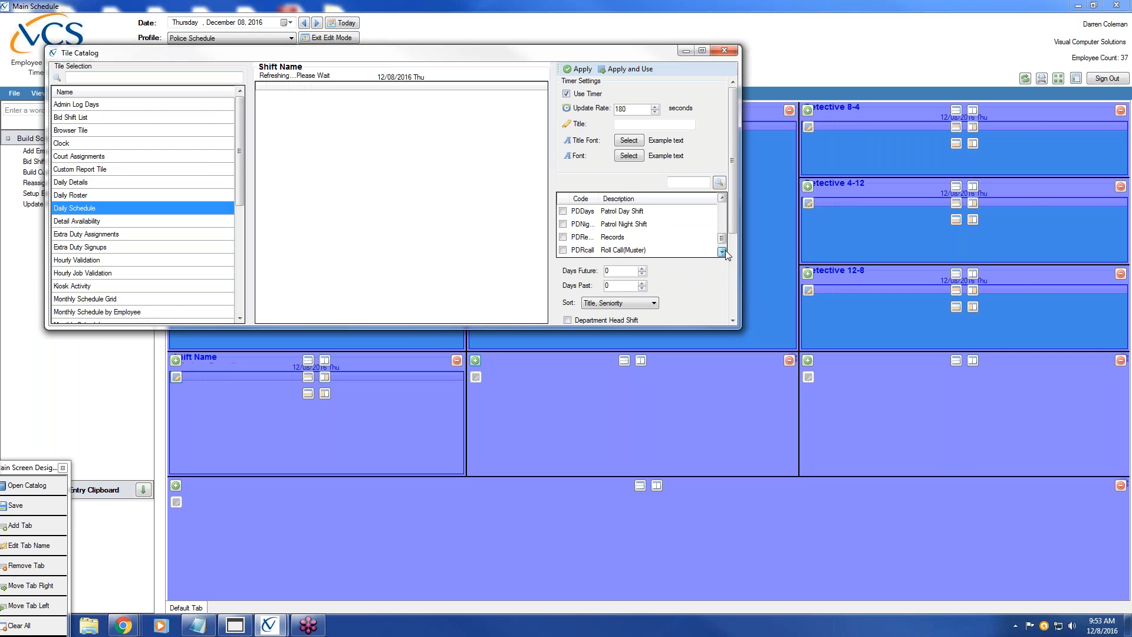
# Include the Records (PDRe) shift, show denied time off and worked times, and apply the tile
pyautogui.click(563, 237)
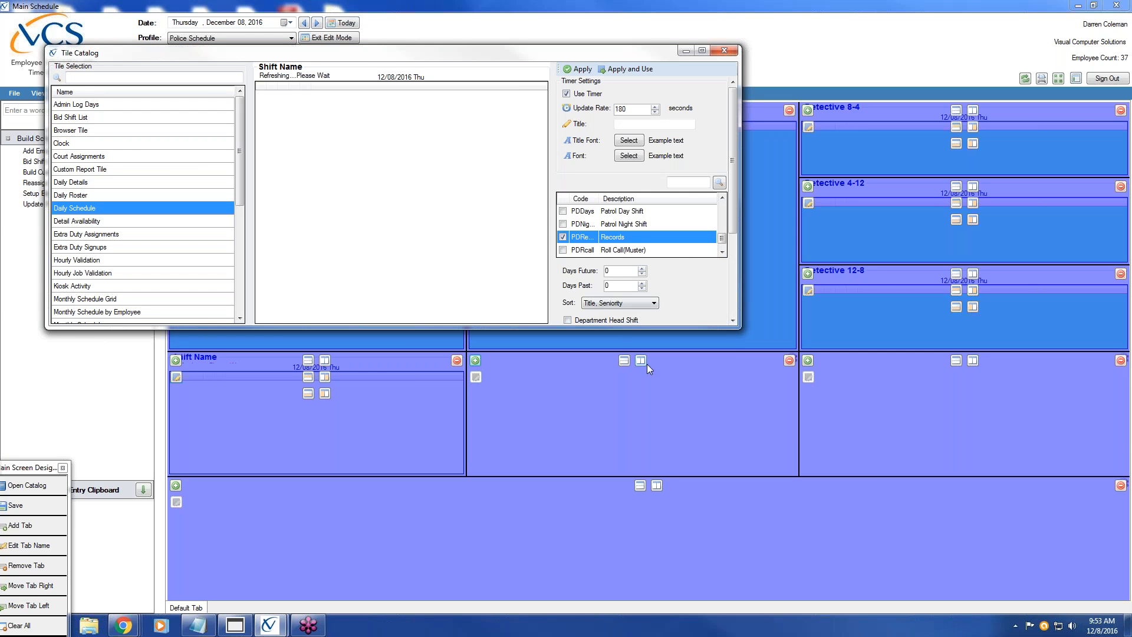
pyautogui.click(730, 312)
pyautogui.click(567, 211)
pyautogui.click(567, 261)
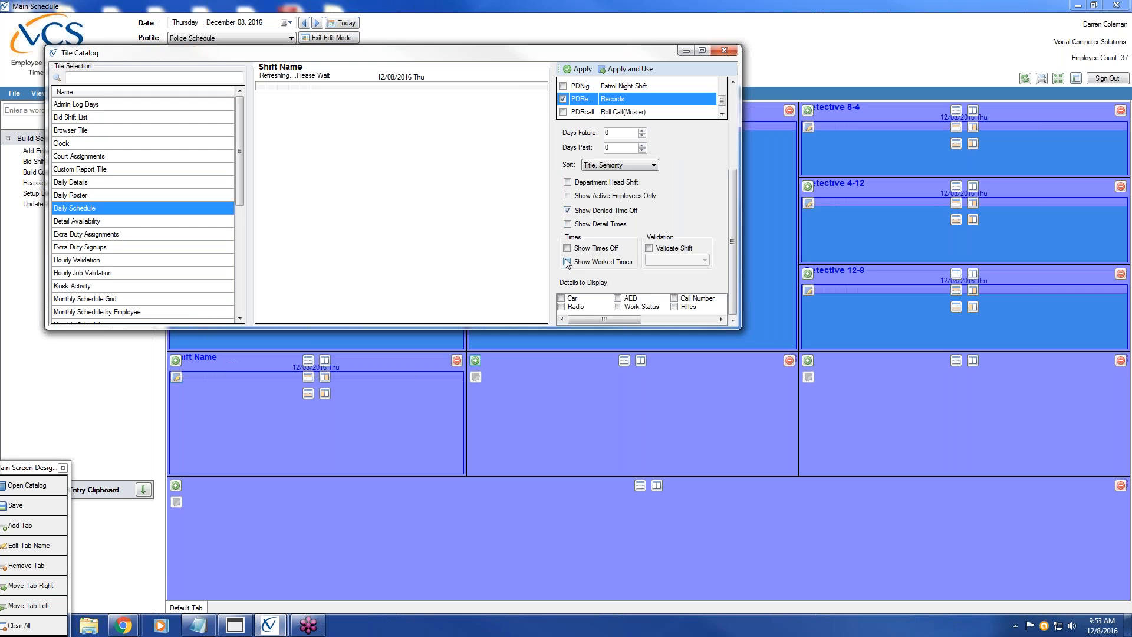
pyautogui.click(624, 71)
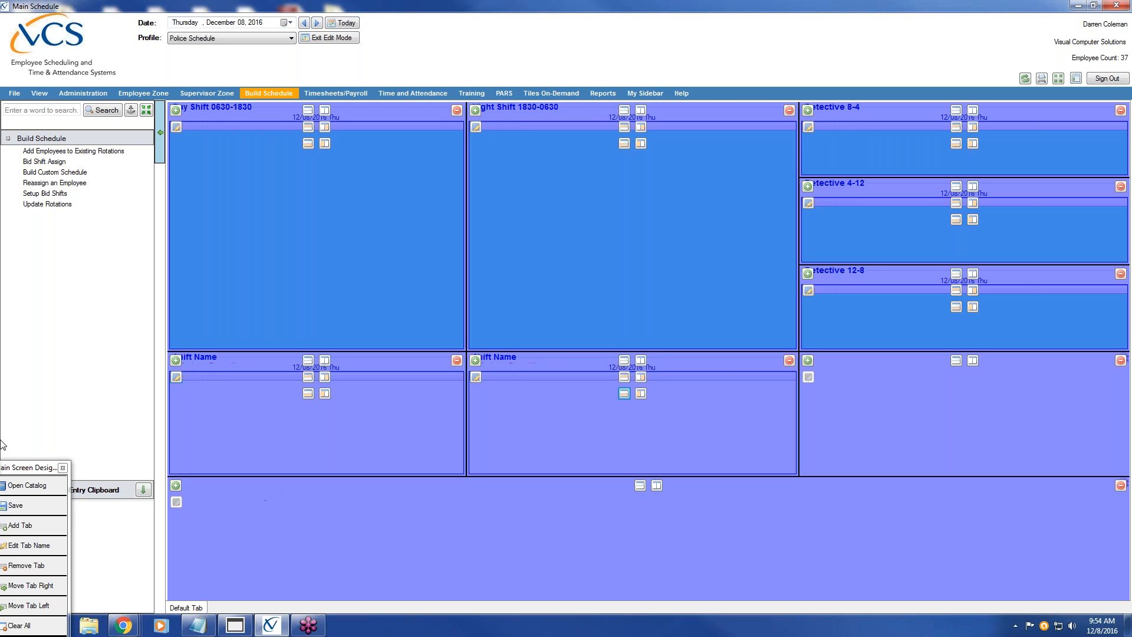
# Move the Main Screen Design panel higher and decline the Remove Tab prompt, keeping the tab
pyautogui.click(21, 467)
pyautogui.moveTo(20, 467); pyautogui.dragTo(74, 210)
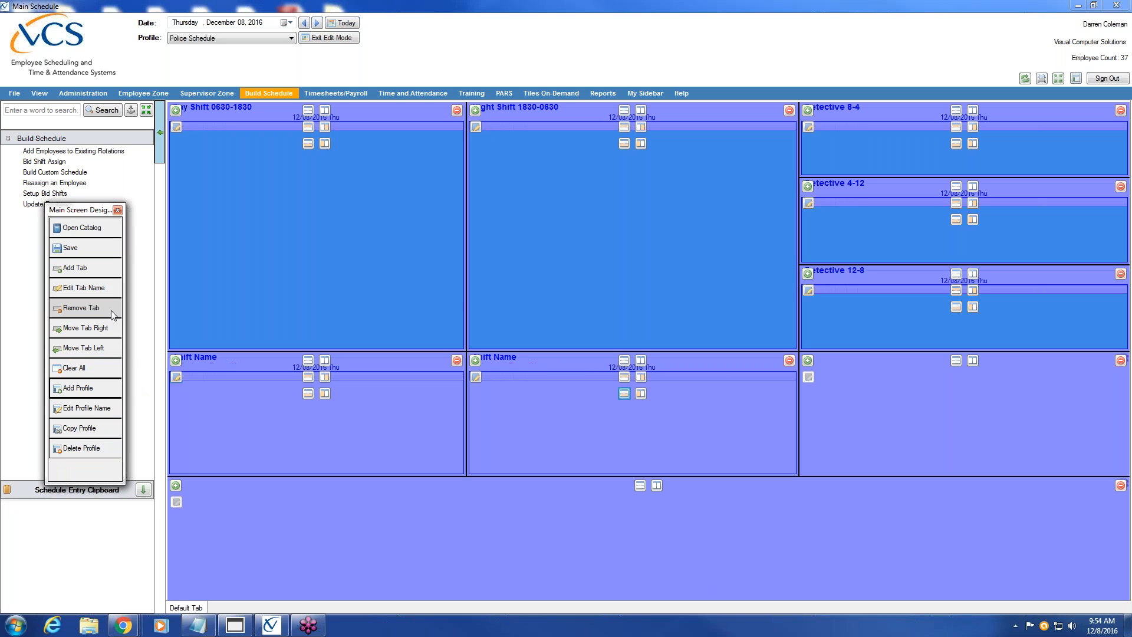
pyautogui.click(81, 307)
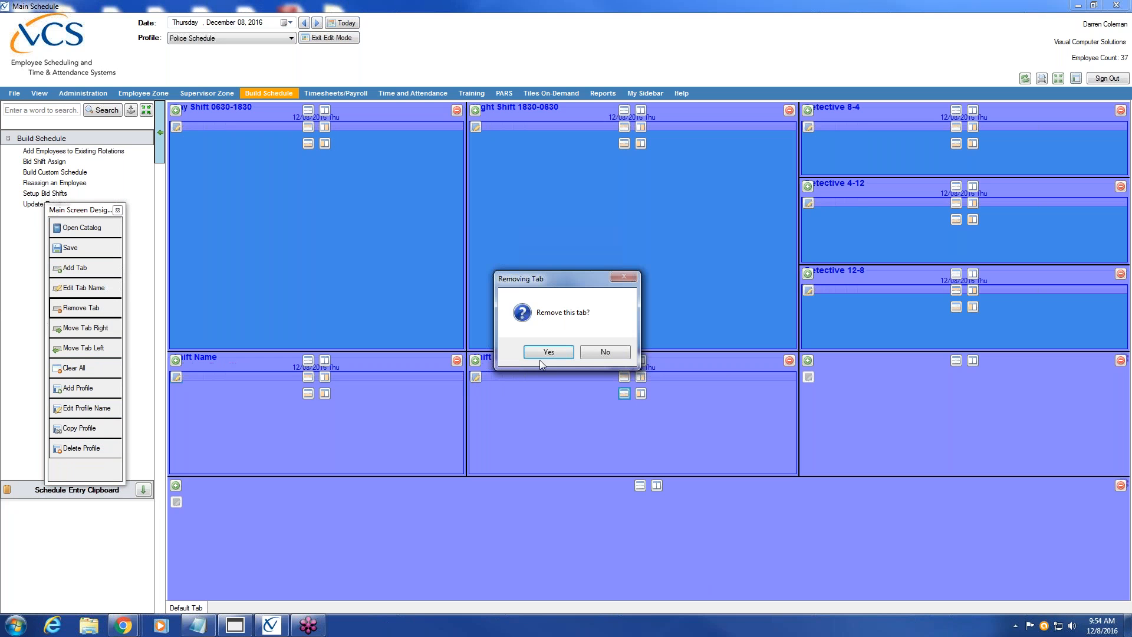
pyautogui.click(606, 353)
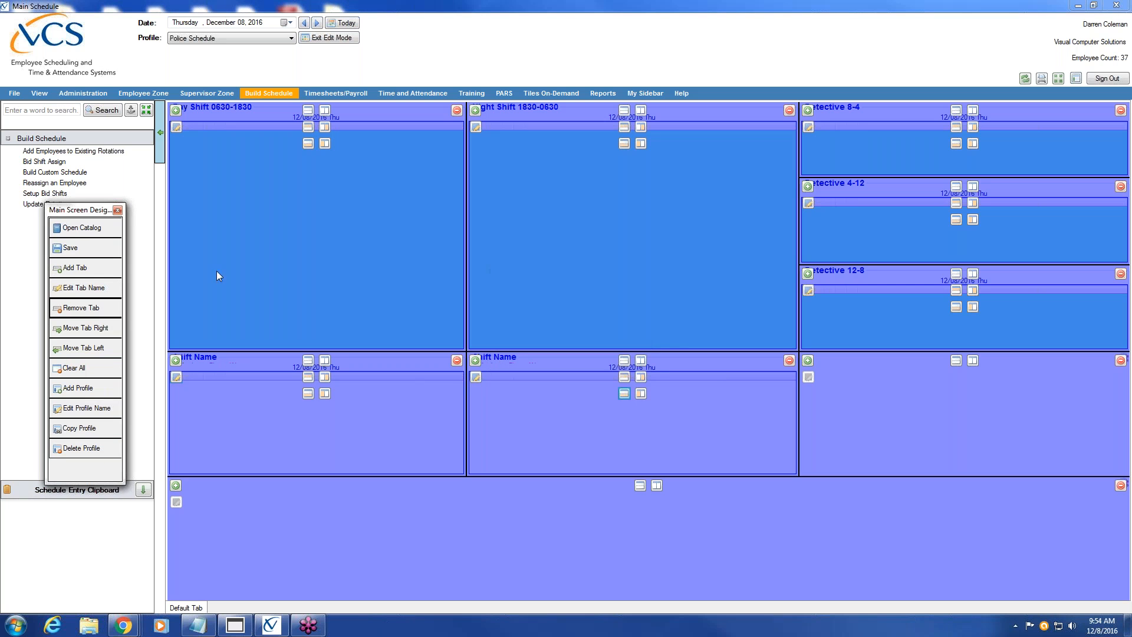
# Rename Default Tab to 'Daily Schedule' using Edit Tab Name
pyautogui.click(105, 292)
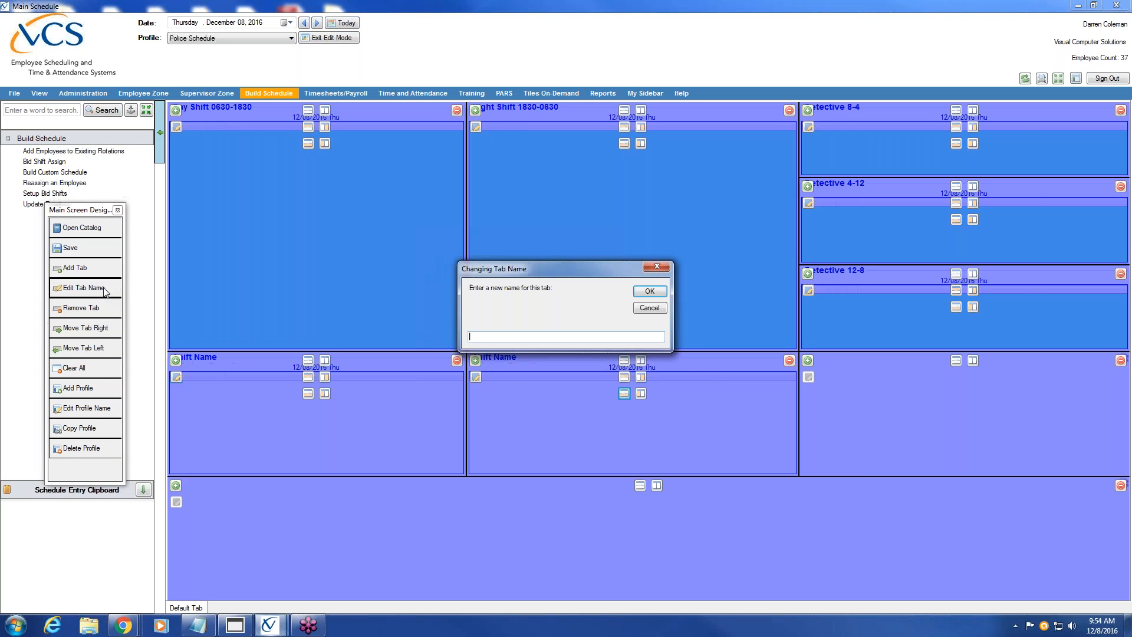
pyautogui.write('Daily Schedule')
pyautogui.click(647, 292)
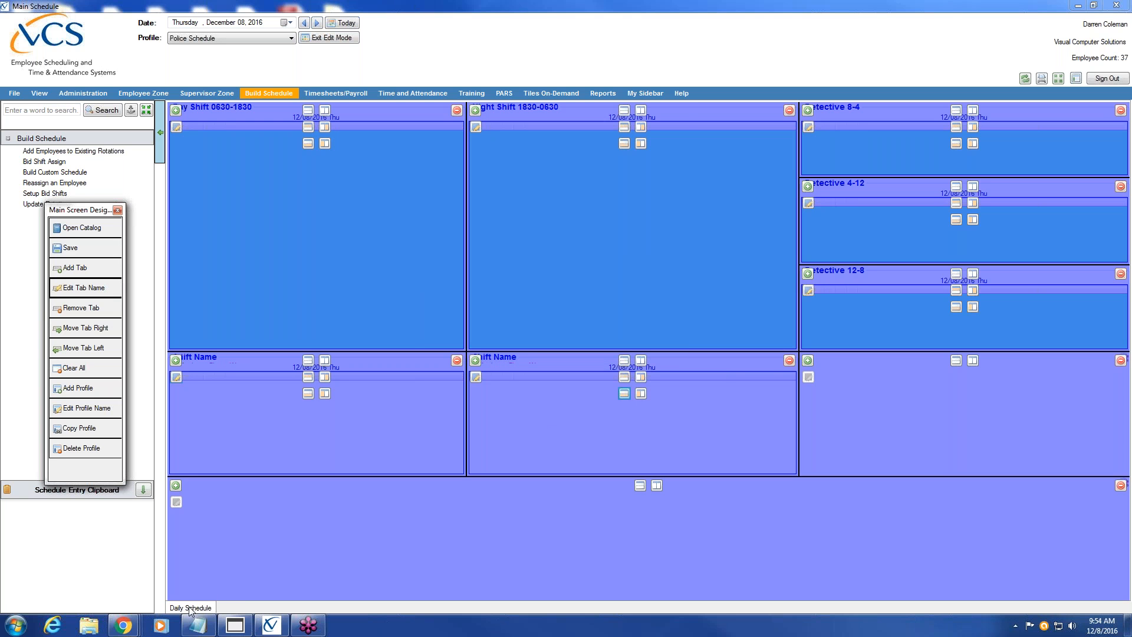
pyautogui.moveTo(307, 629)
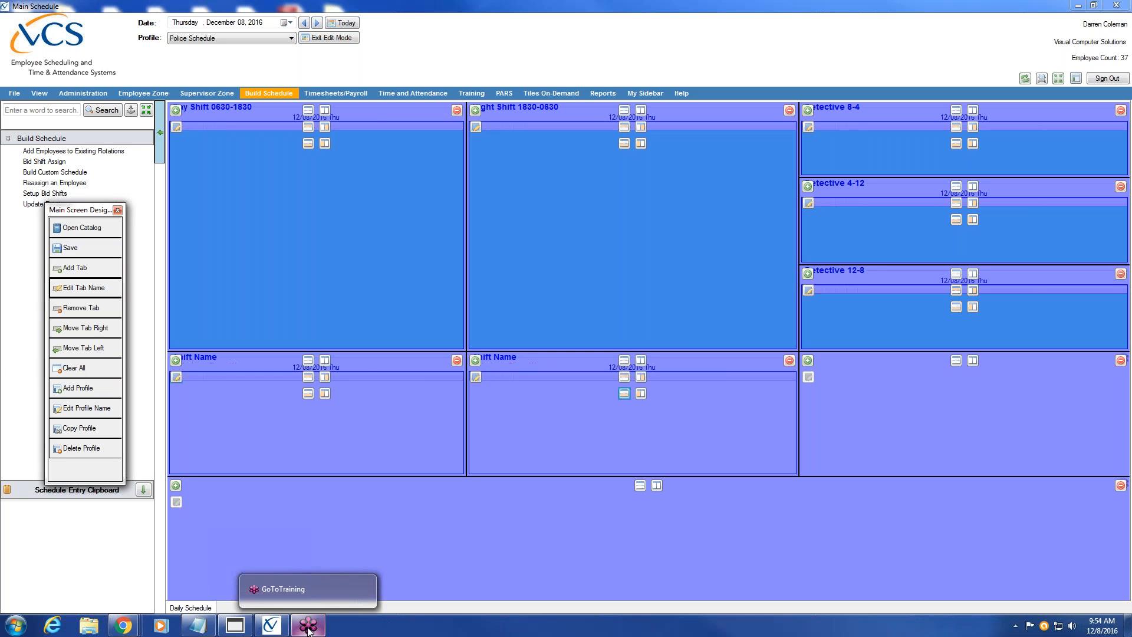
# Add 'Weekly Schedule' and 'Monthly Schedule' tabs, then open the tile catalog on the Weekly Schedule tab
pyautogui.click(79, 273)
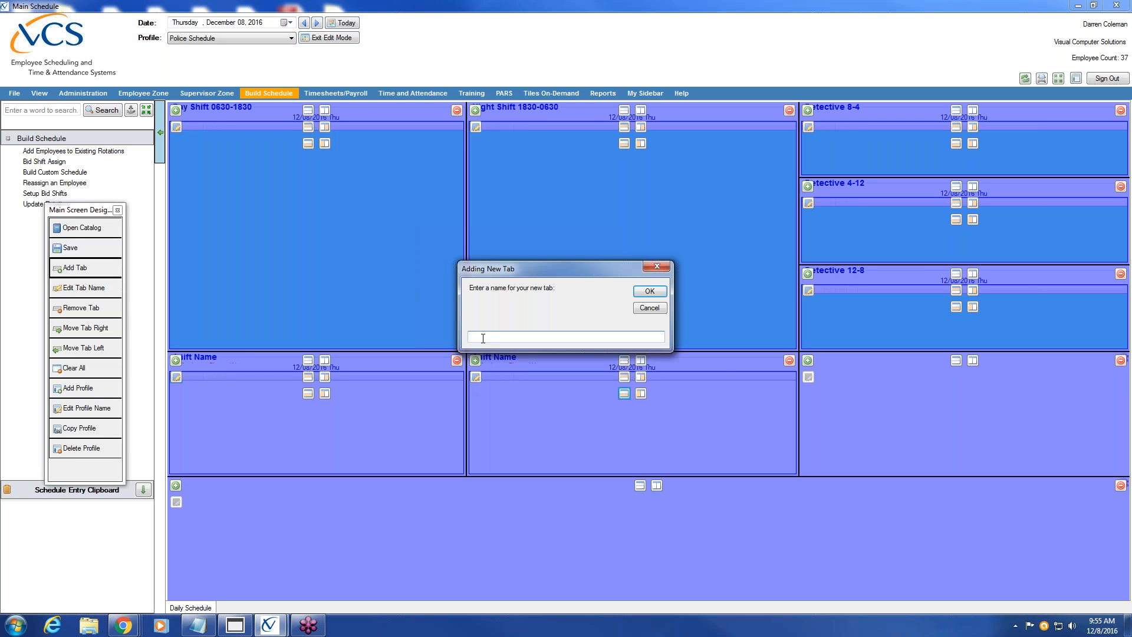
pyautogui.write('Weekly Schedule')
pyautogui.click(651, 291)
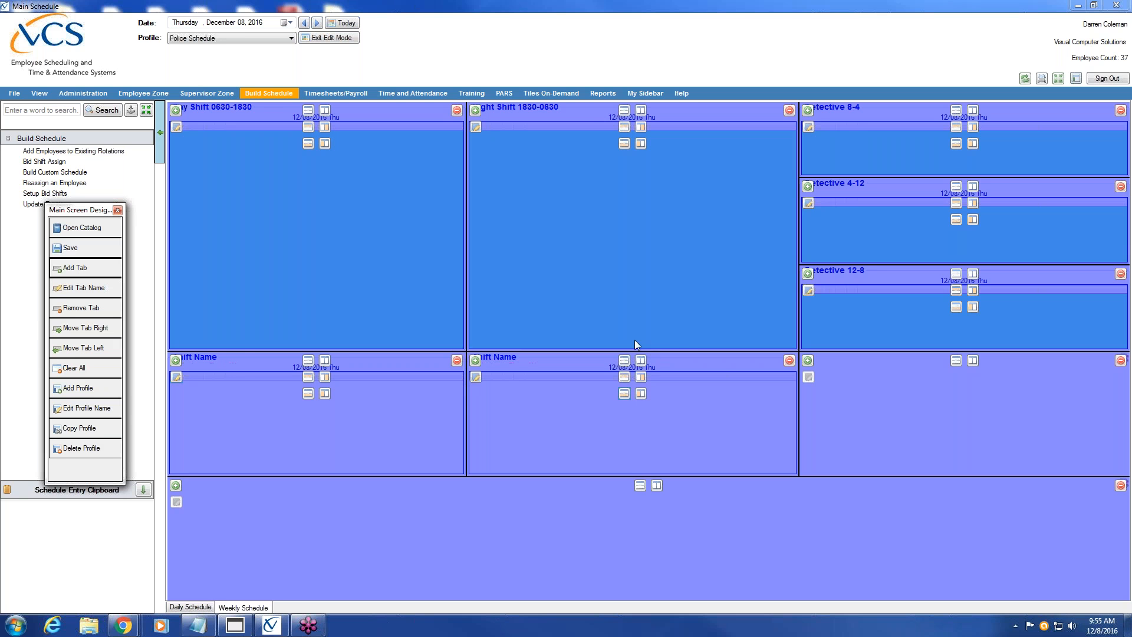
pyautogui.click(105, 267)
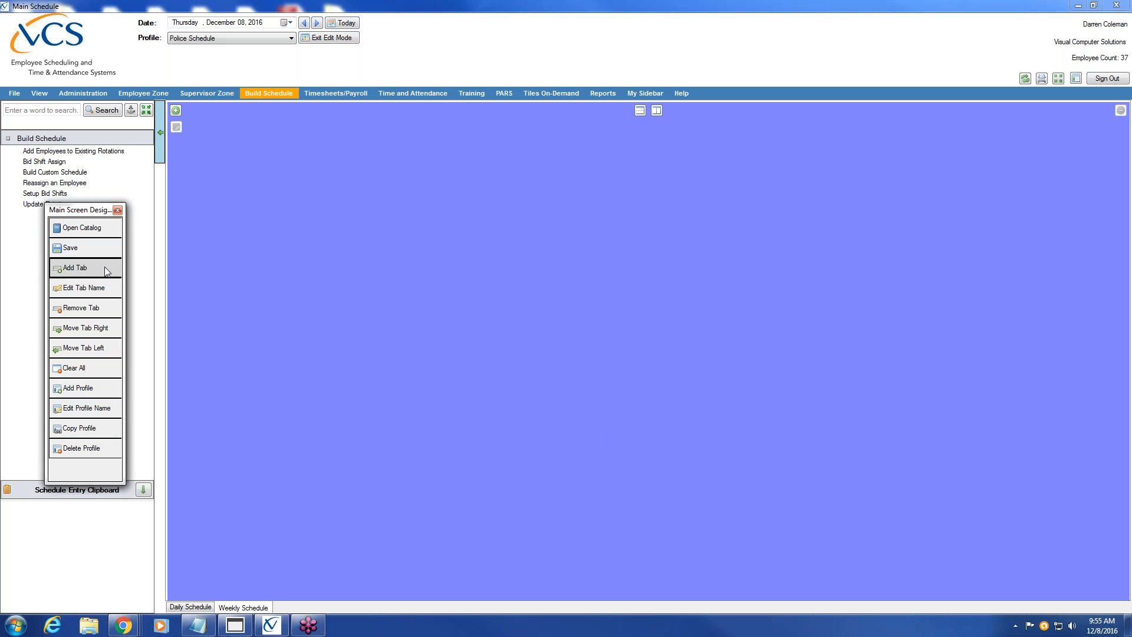
pyautogui.write('Mo')
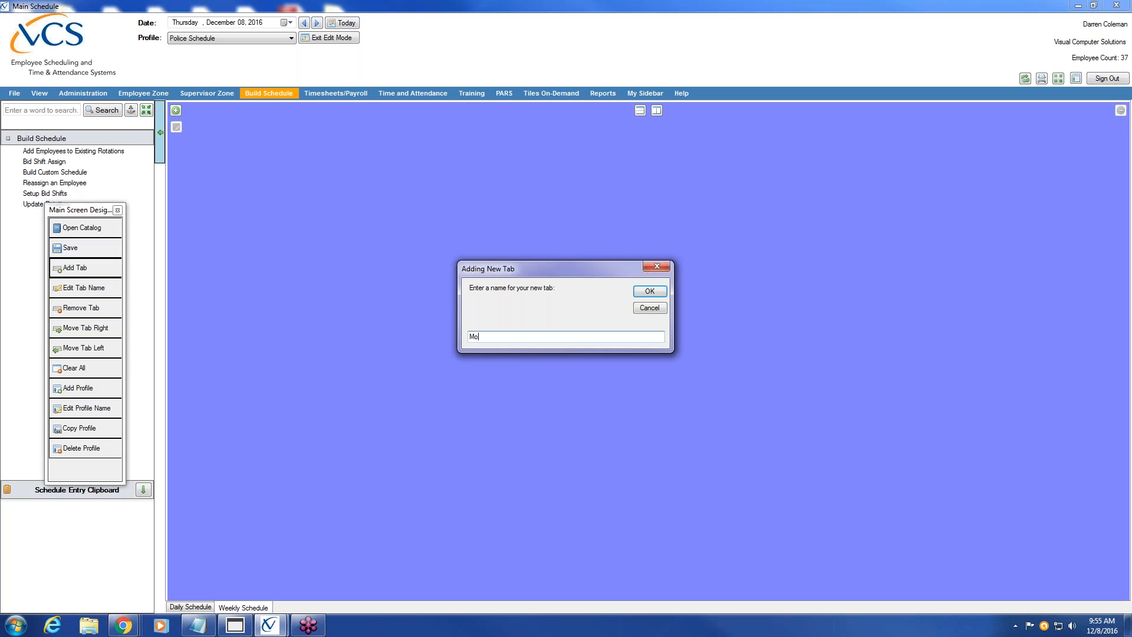
pyautogui.write('nthly Schedule')
pyautogui.click(649, 291)
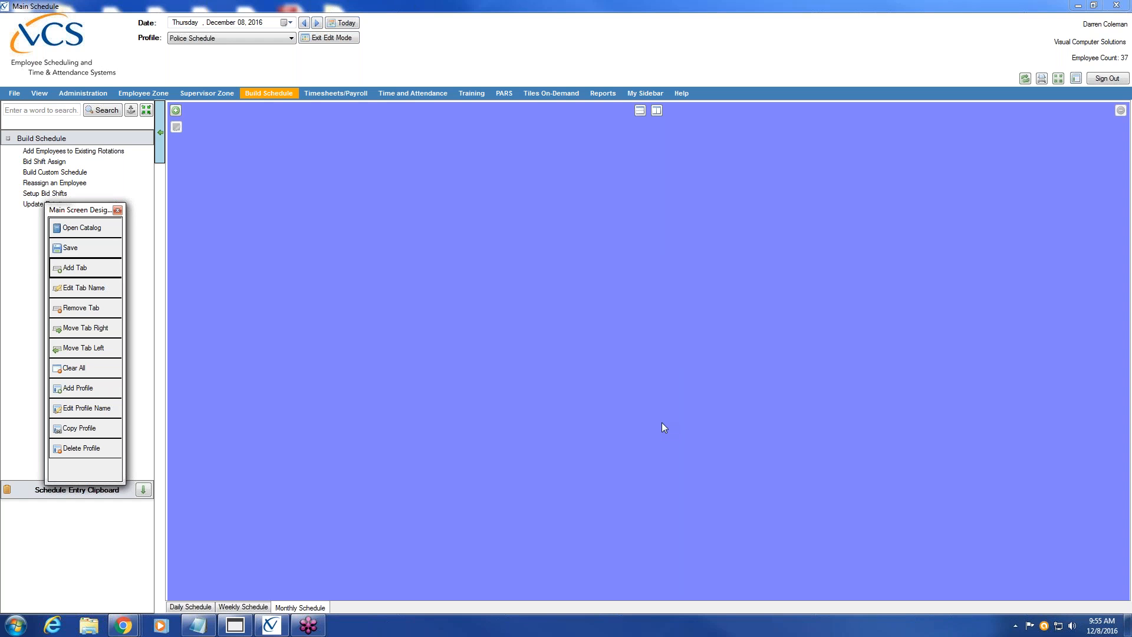
pyautogui.click(251, 607)
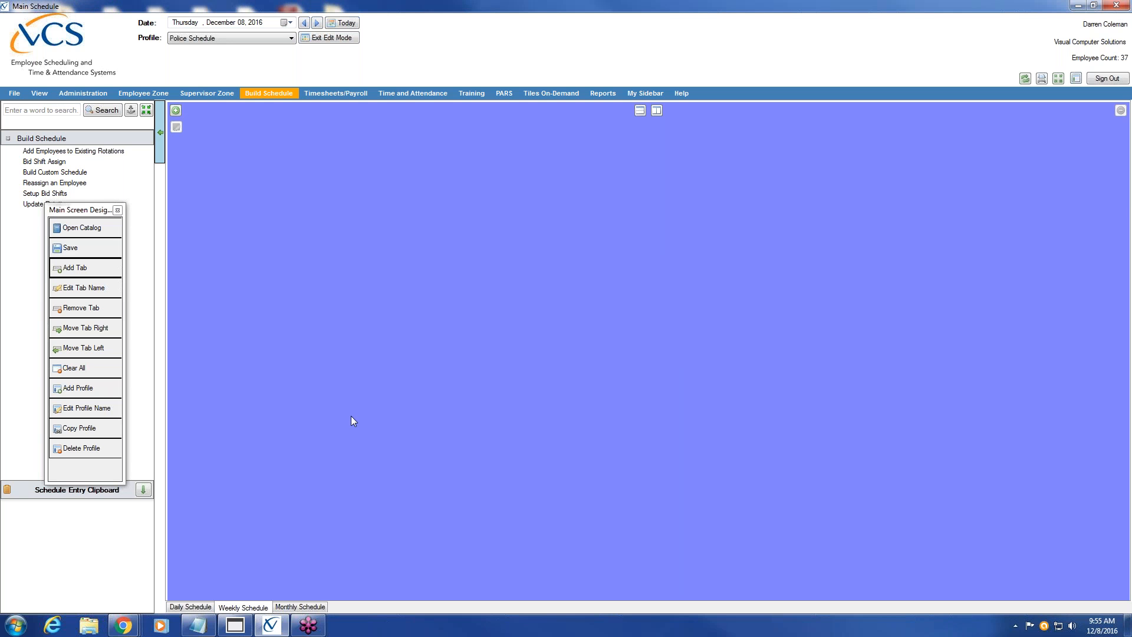
pyautogui.click(175, 111)
# Configure a Weekly Schedule tile with Use Timer, all codes, Group sort and Monday as week start
pyautogui.moveTo(82, 212); pyautogui.dragTo(16, 323)
pyautogui.scroll(-6, 120, 327)
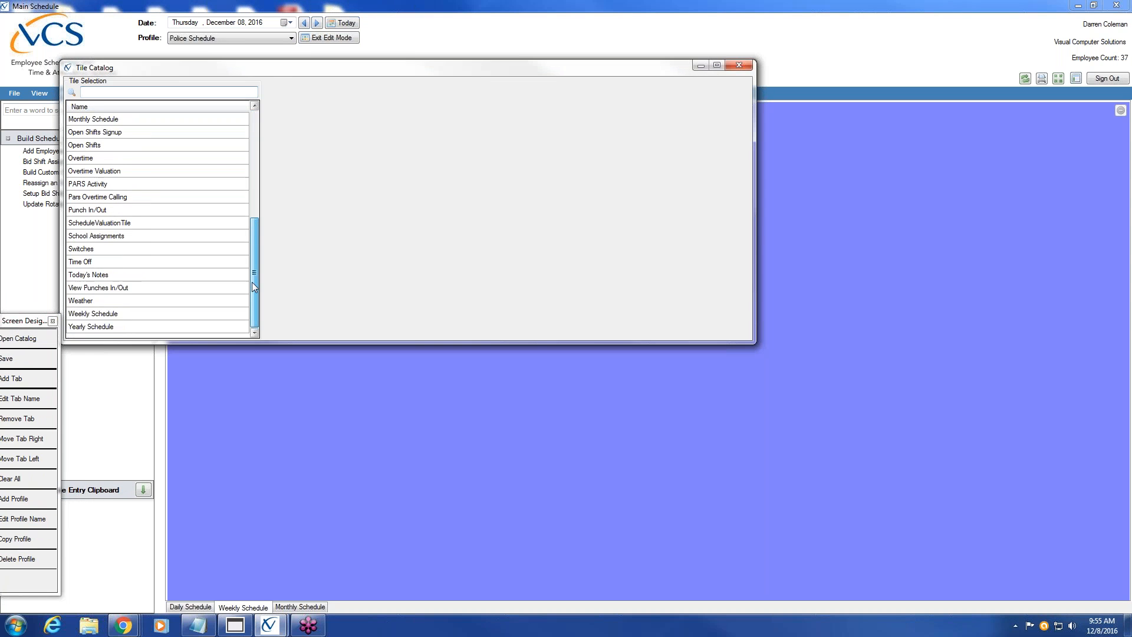
pyautogui.click(101, 315)
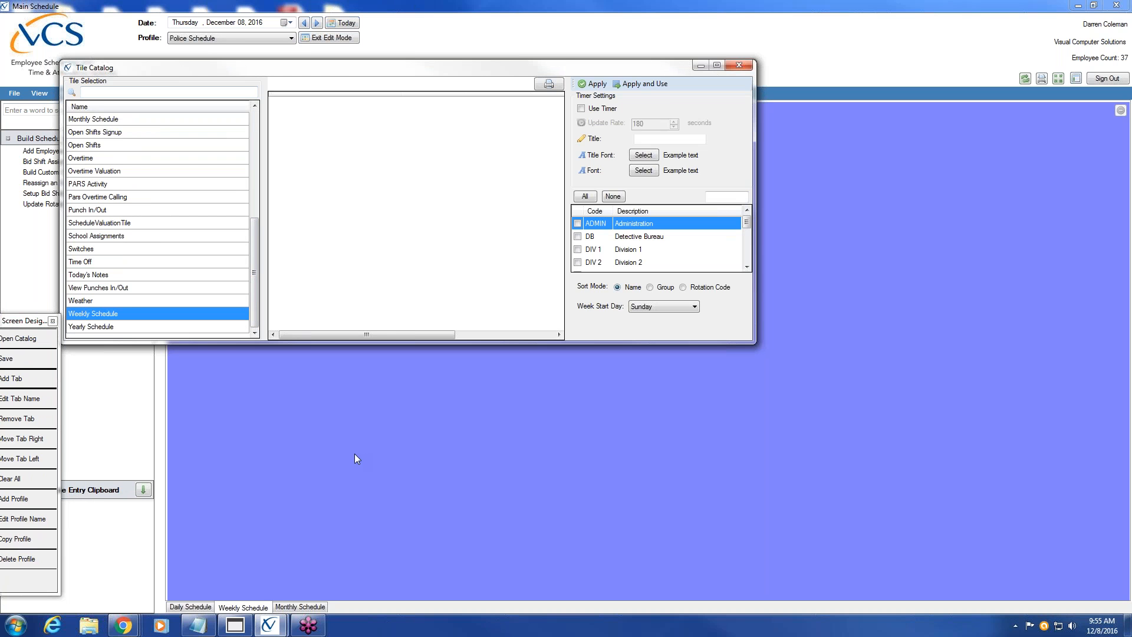
pyautogui.click(582, 109)
pyautogui.moveTo(748, 221); pyautogui.dragTo(751, 258)
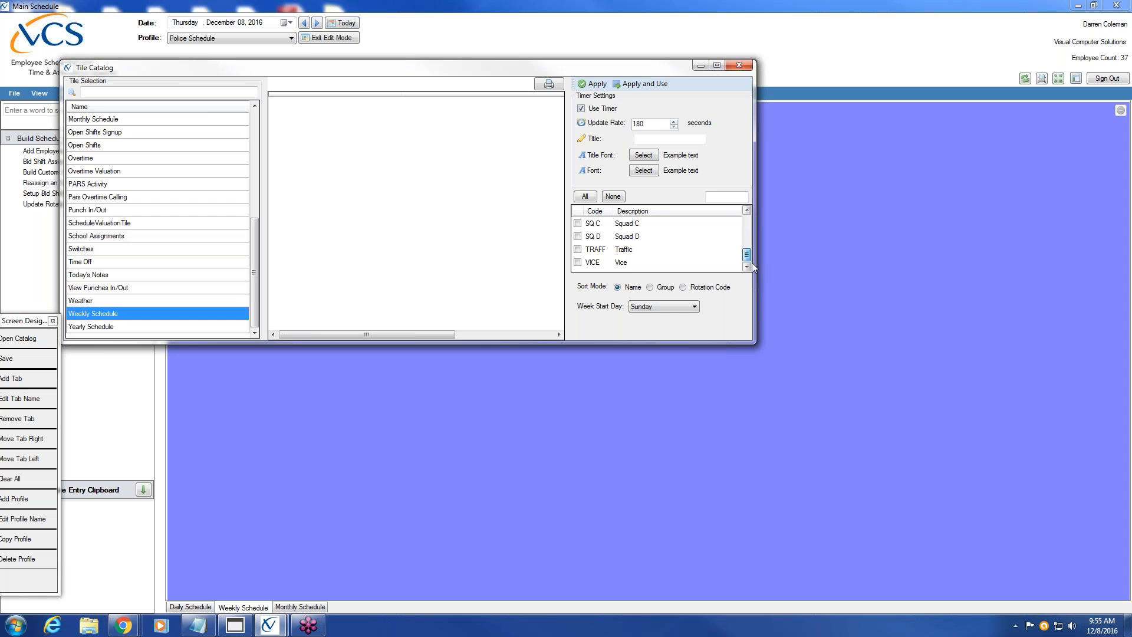
pyautogui.moveTo(751, 254); pyautogui.dragTo(750, 223)
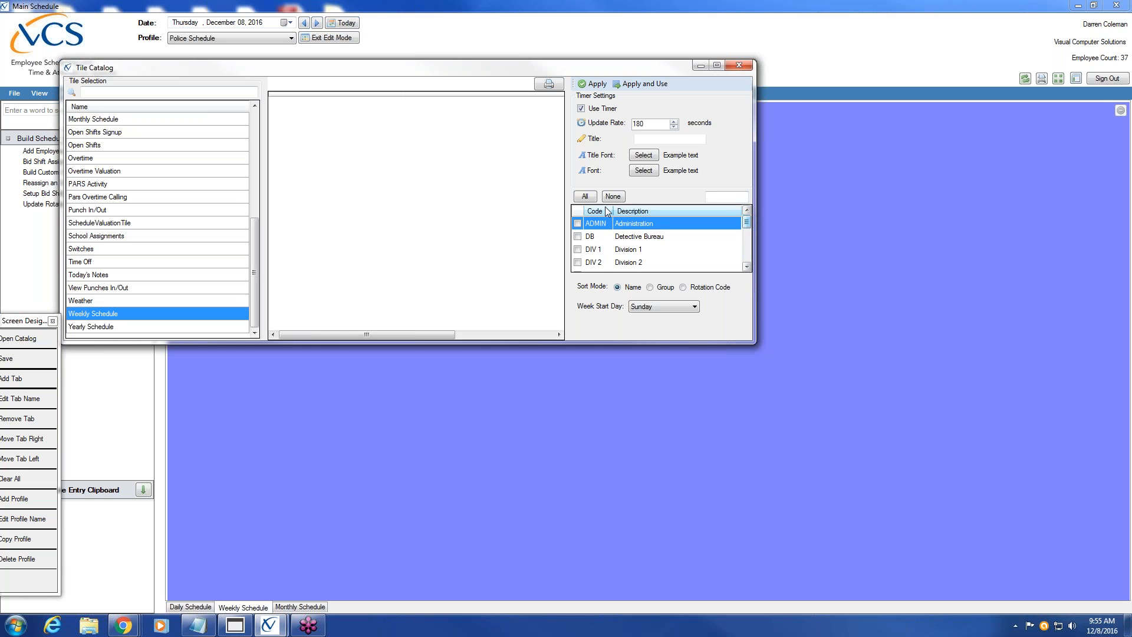
pyautogui.click(585, 197)
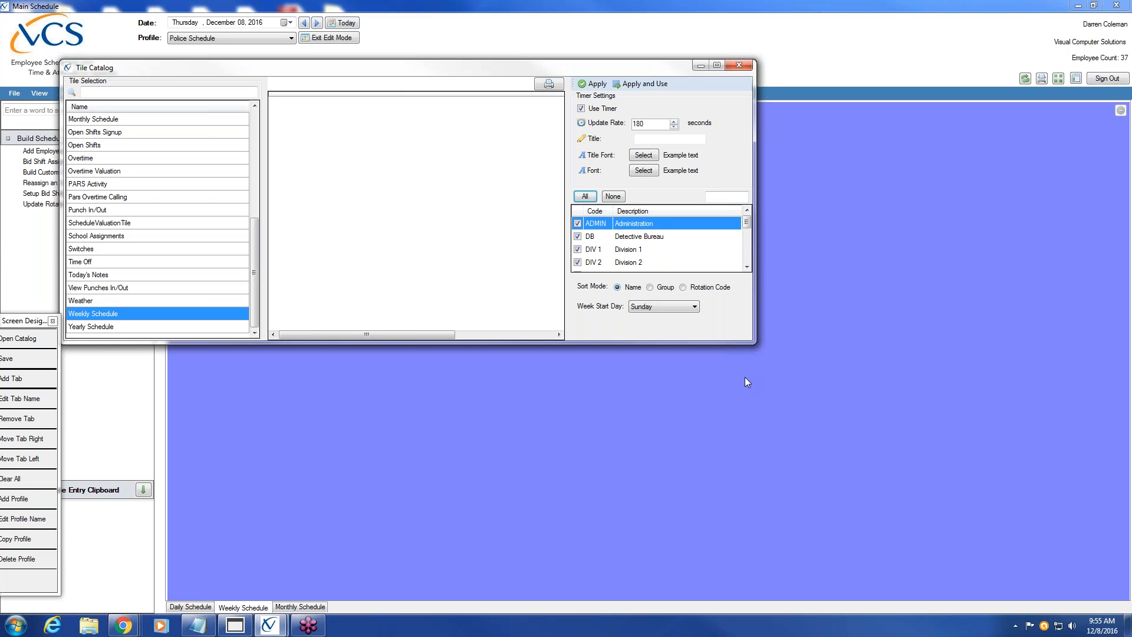
pyautogui.click(649, 288)
pyautogui.click(694, 308)
pyautogui.click(686, 326)
# Preview the weekly schedule settings and place the Weekly Schedule tile on its tab
pyautogui.click(595, 85)
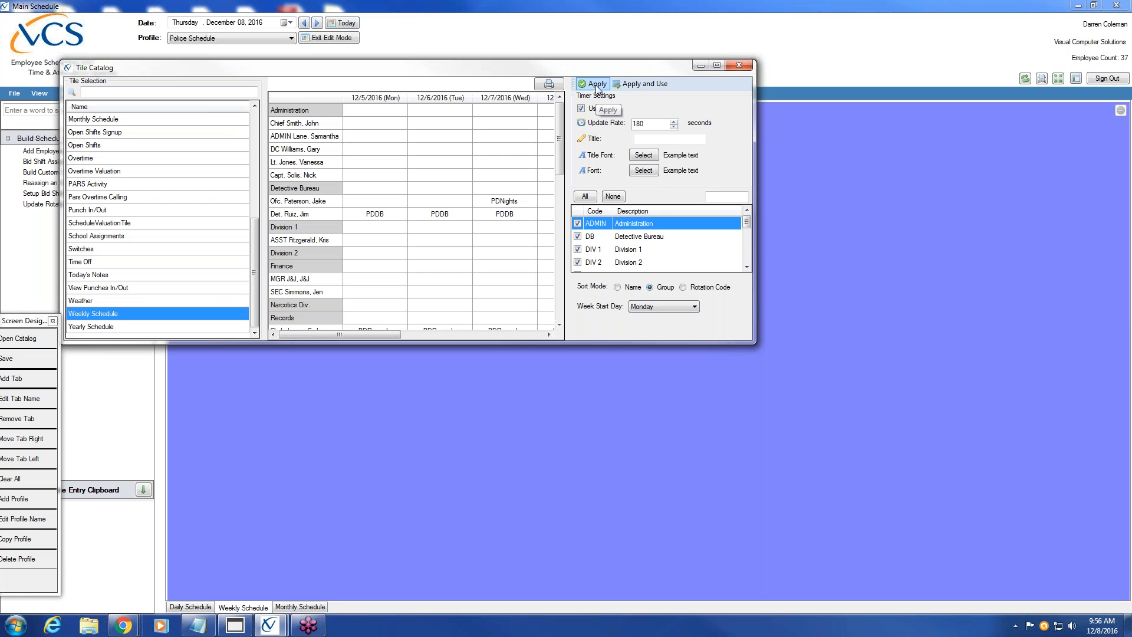
pyautogui.moveTo(559, 119); pyautogui.dragTo(563, 232)
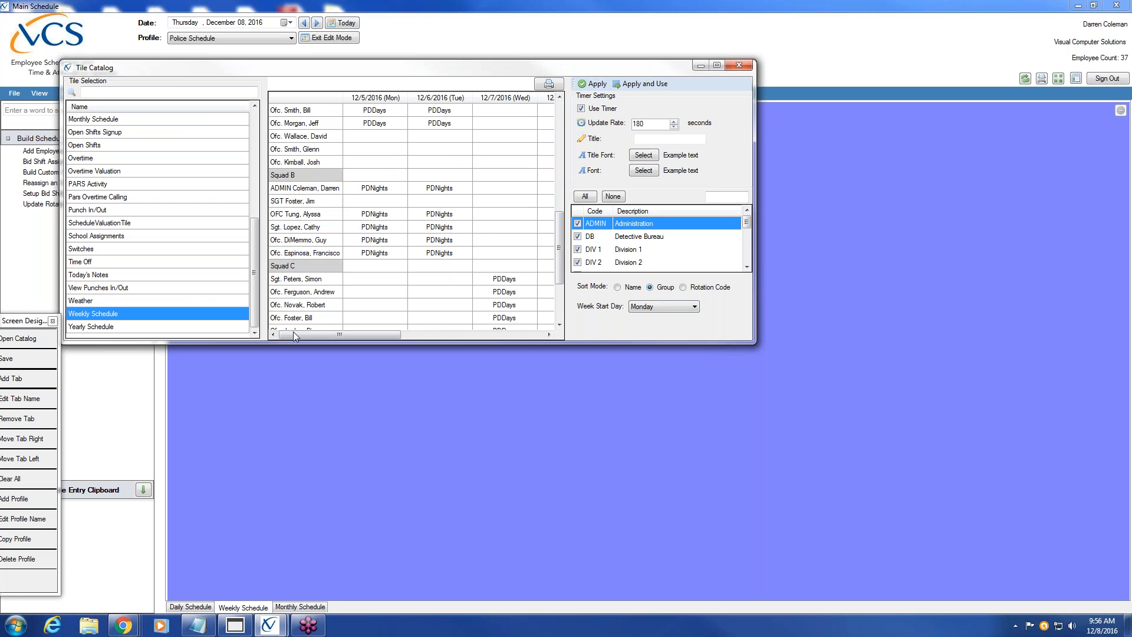
pyautogui.moveTo(558, 257); pyautogui.dragTo(562, 144)
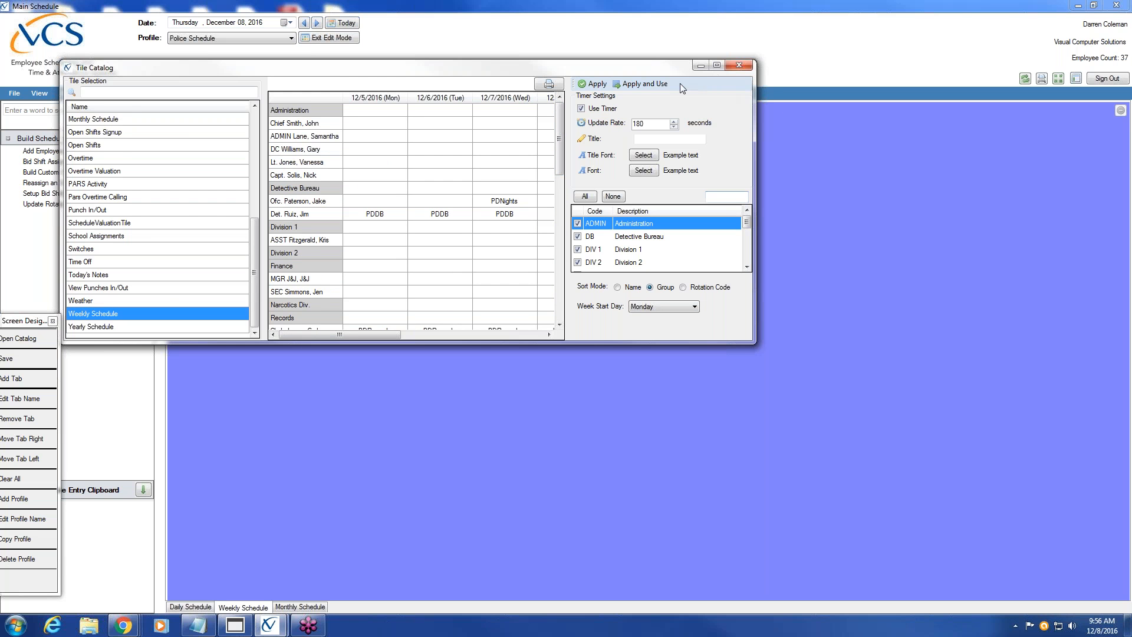
pyautogui.click(648, 84)
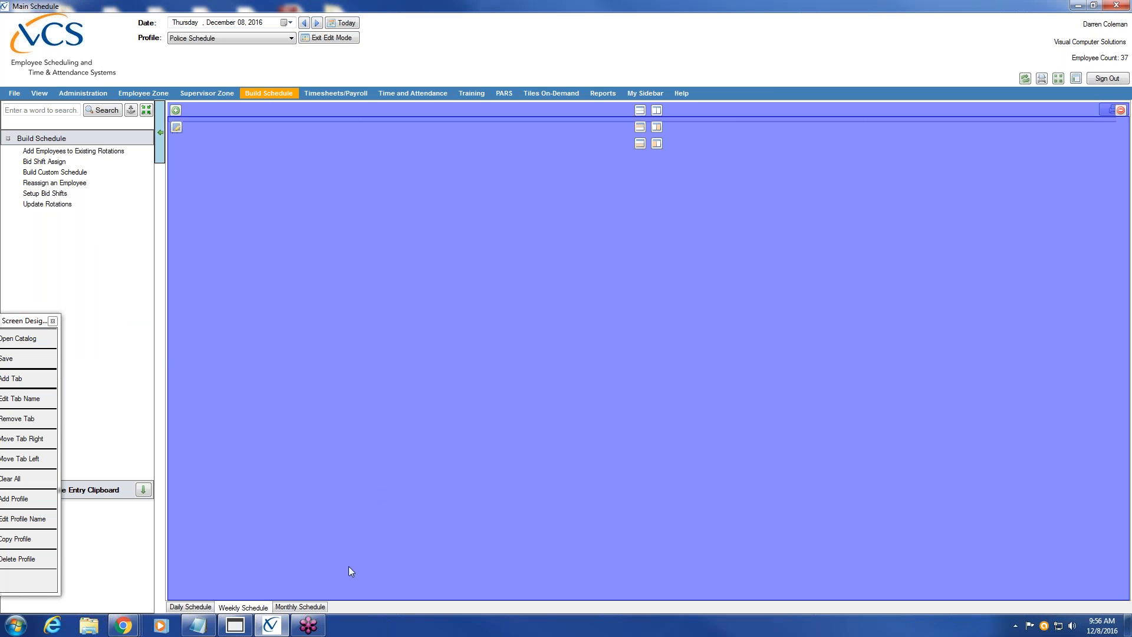
pyautogui.click(313, 607)
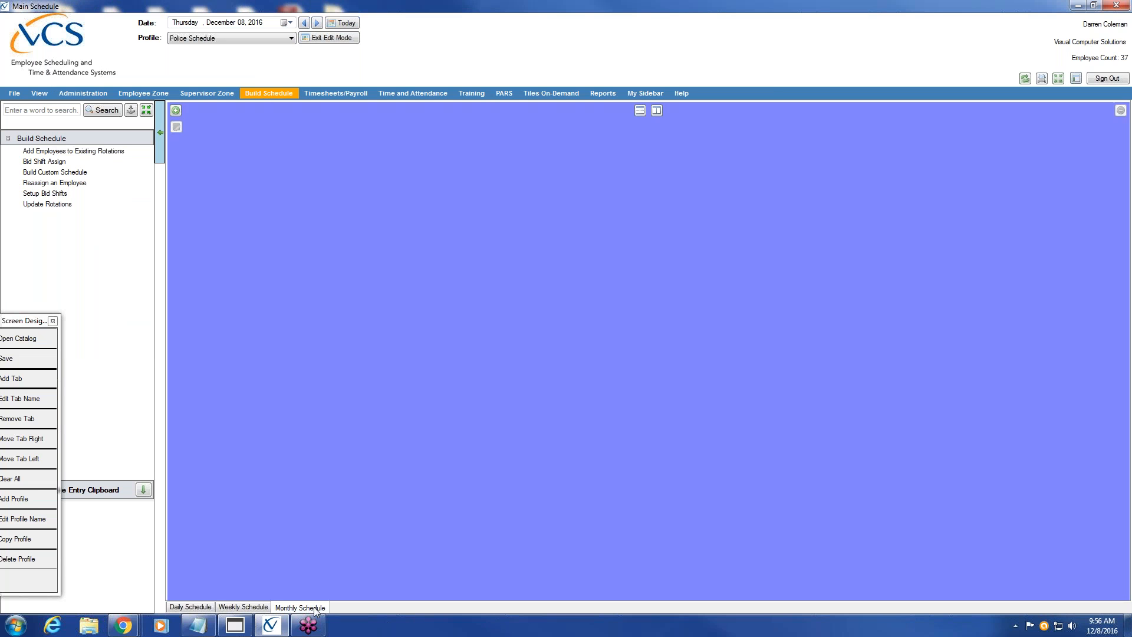
# Place a Monthly Schedule Grid tile with Use Timer covering all codes on the Monthly Schedule tab
pyautogui.click(180, 113)
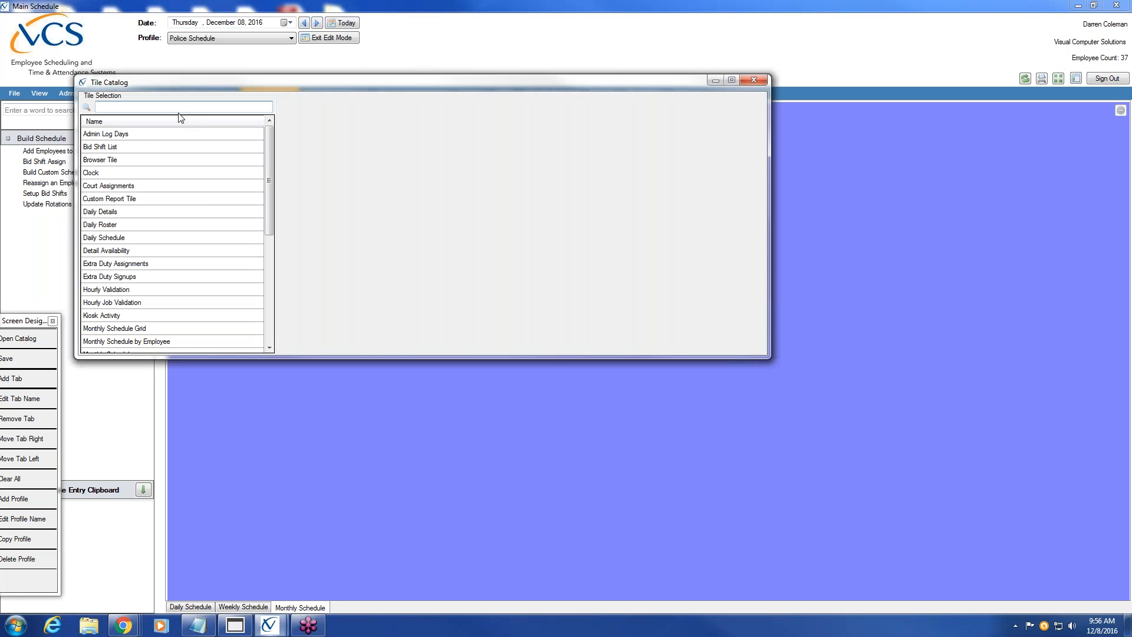
pyautogui.moveTo(270, 199); pyautogui.dragTo(270, 242)
pyautogui.click(144, 263)
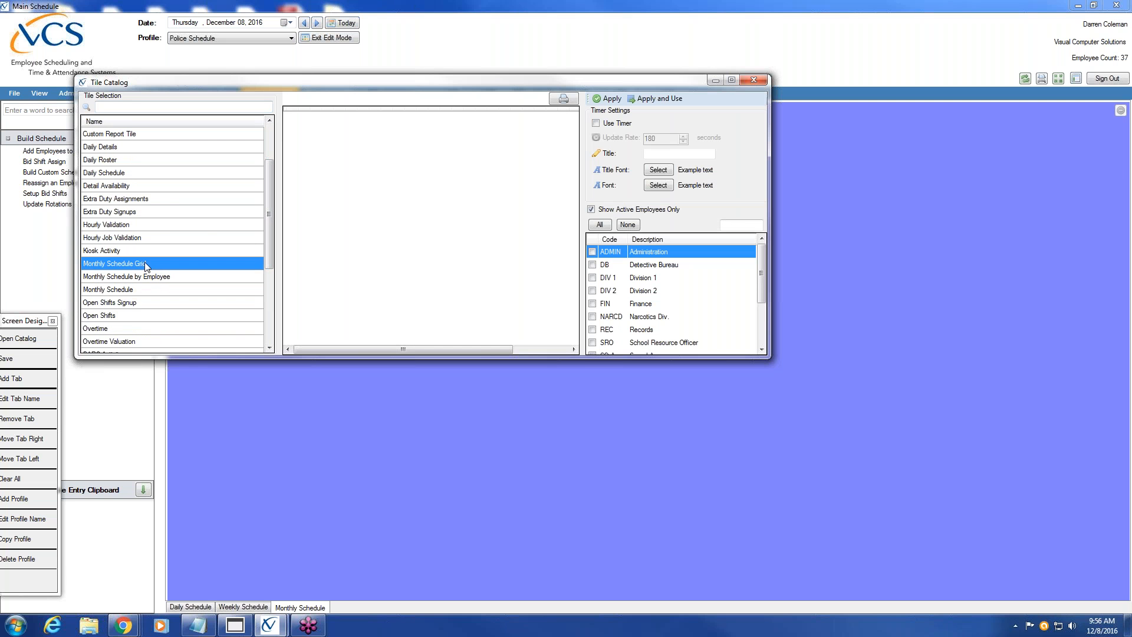
pyautogui.click(595, 123)
pyautogui.click(598, 224)
pyautogui.moveTo(760, 281)
pyautogui.mouseDown()
pyautogui.moveTo(761, 348)
pyautogui.moveTo(762, 275)
pyautogui.mouseUp()
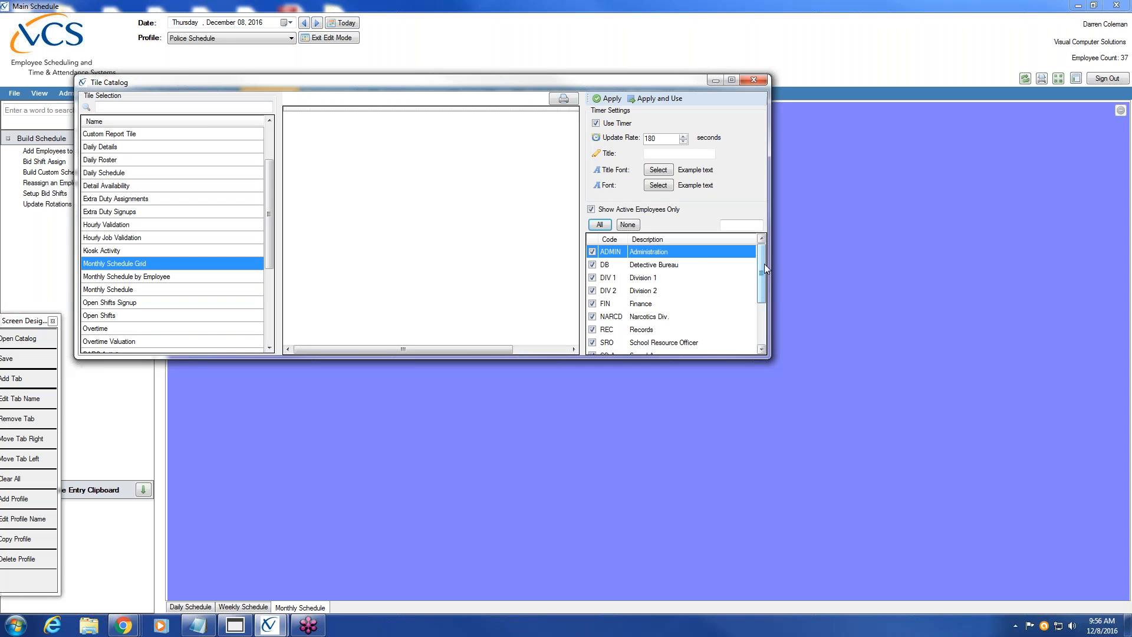
pyautogui.click(656, 99)
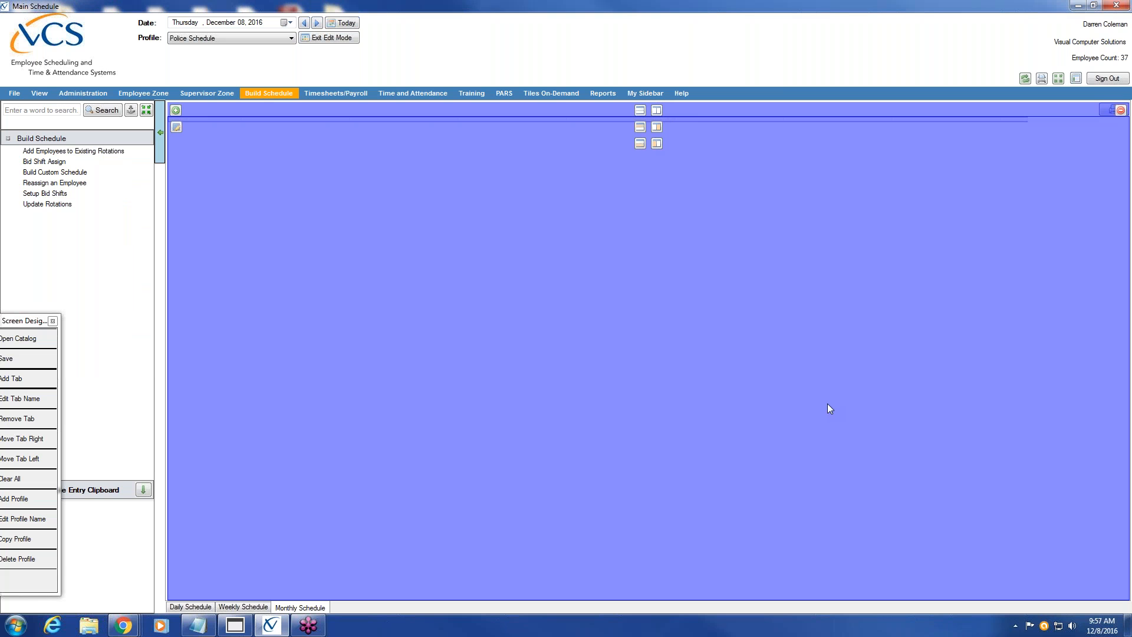
pyautogui.moveTo(26, 323); pyautogui.dragTo(101, 279)
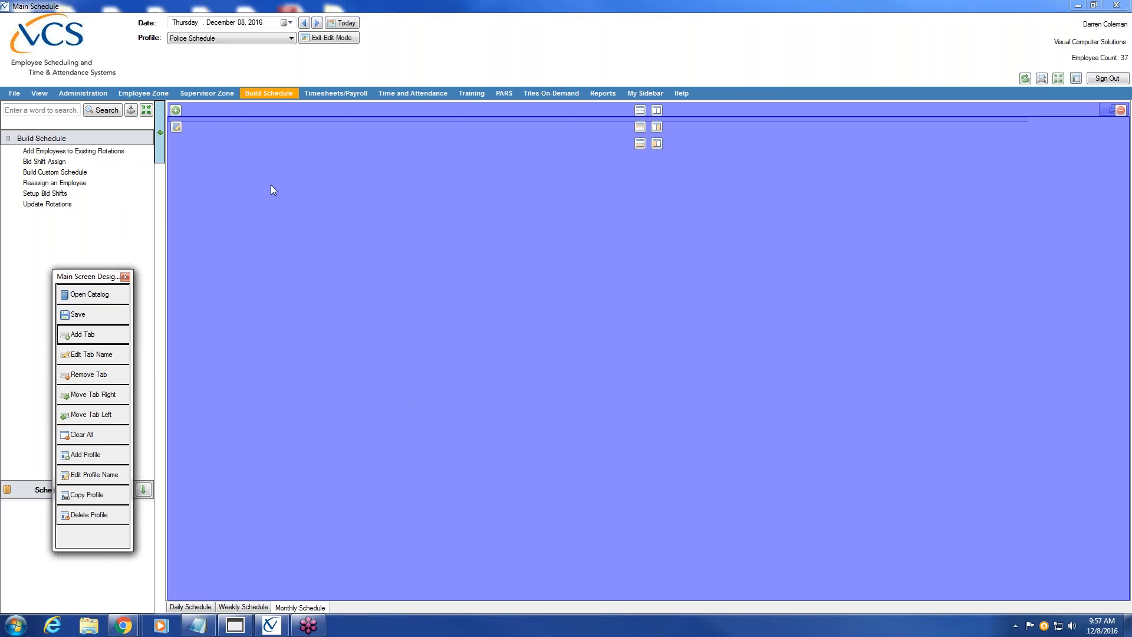
# Save the dashboard, exit edit mode, and review the Weekly, Daily and Monthly tabs, ending on Daily
pyautogui.click(102, 313)
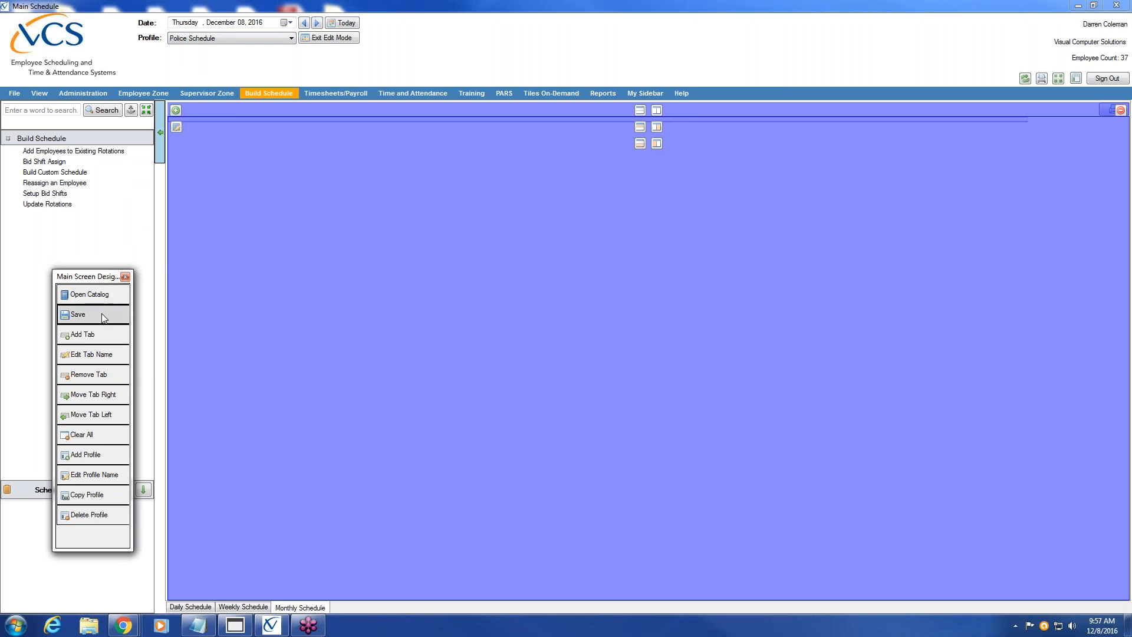
pyautogui.click(339, 40)
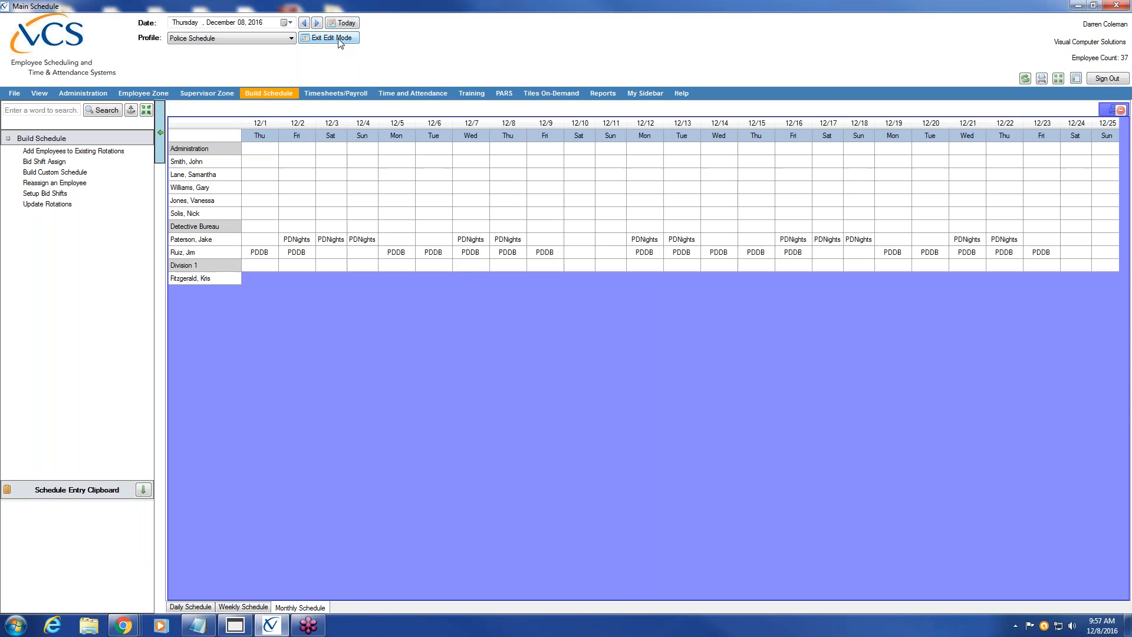
pyautogui.click(224, 609)
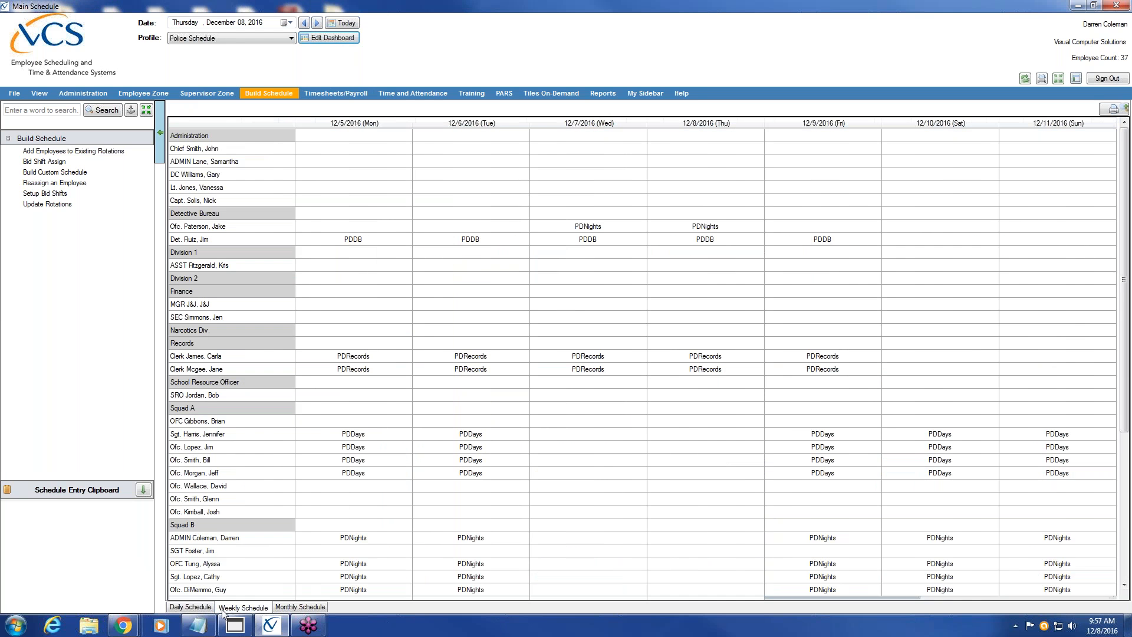
pyautogui.click(199, 609)
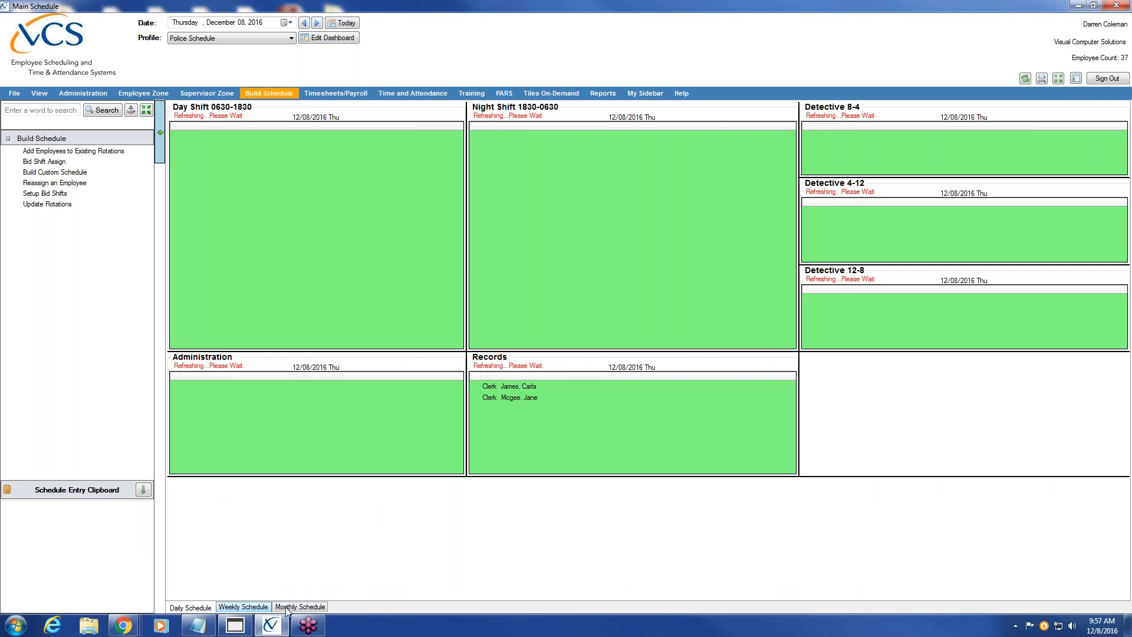
pyautogui.click(317, 609)
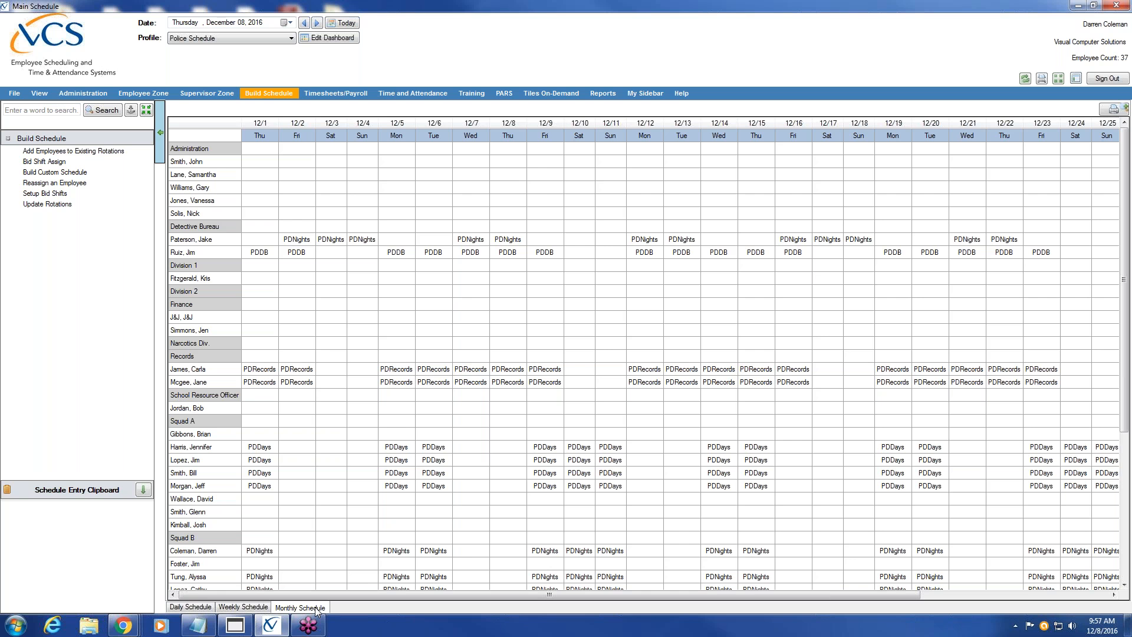
pyautogui.click(190, 606)
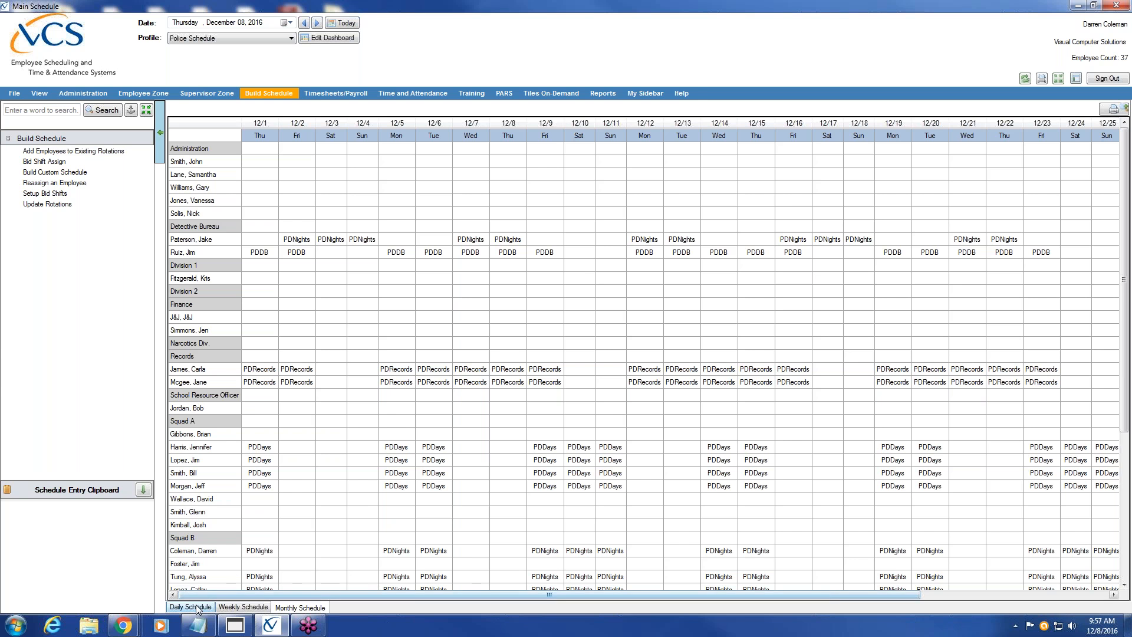
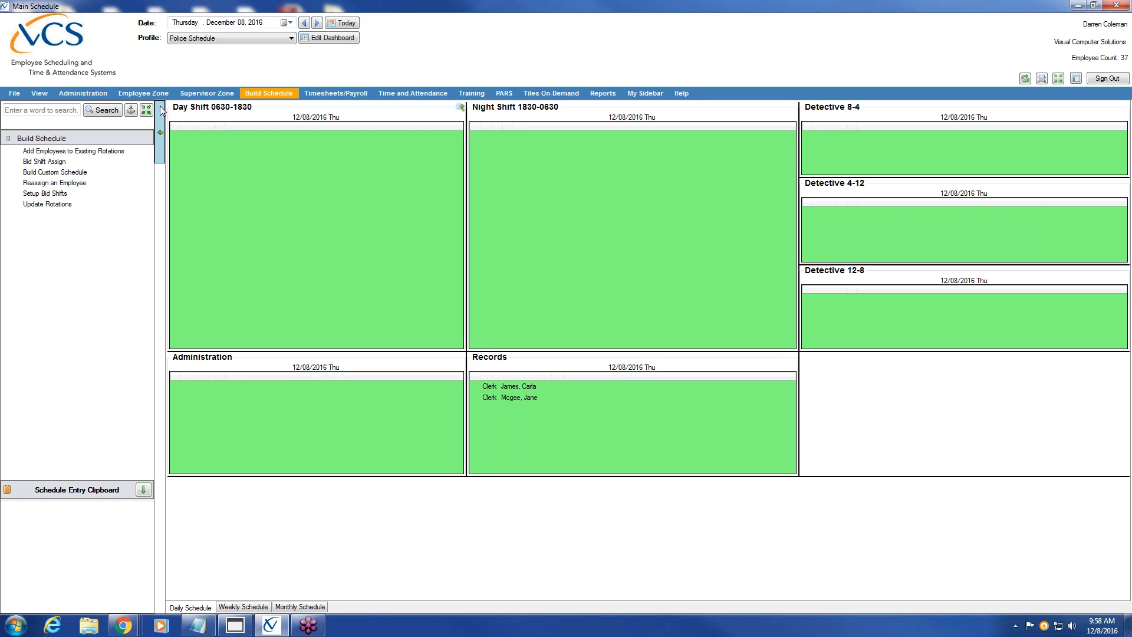
# Open Web Dashboard configuration under Administration > Company Center
pyautogui.click(83, 93)
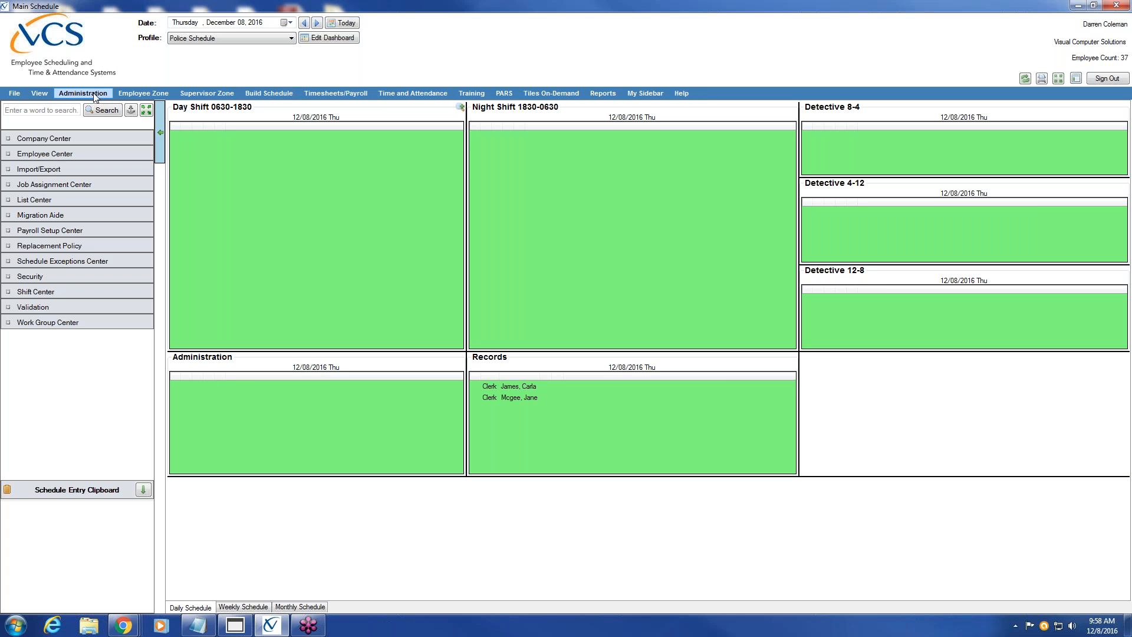
pyautogui.click(83, 138)
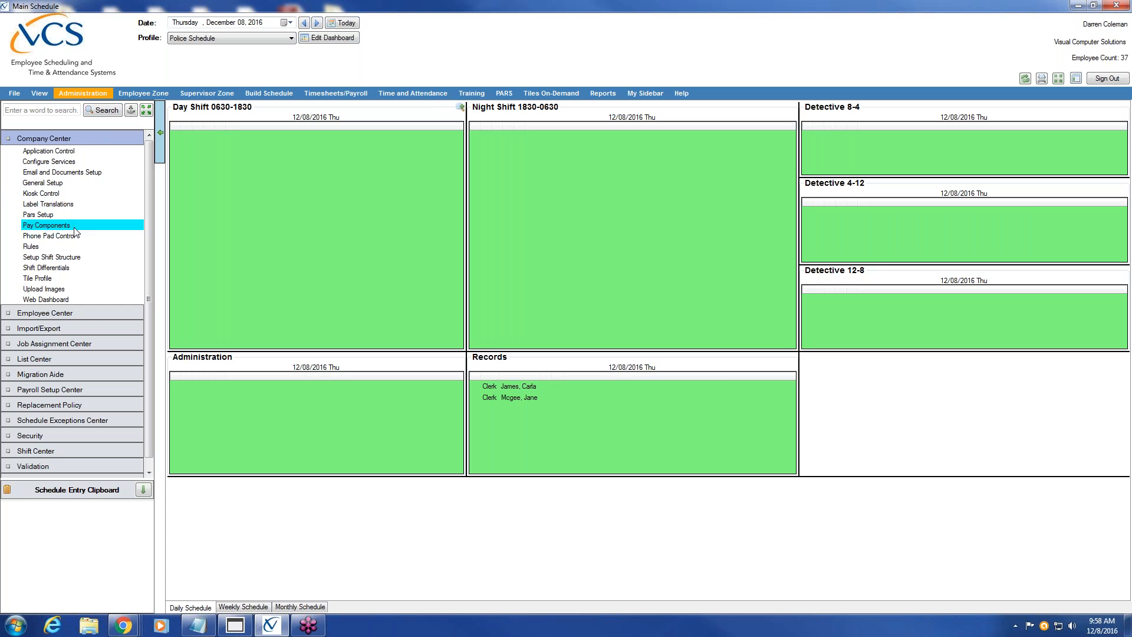
pyautogui.click(66, 299)
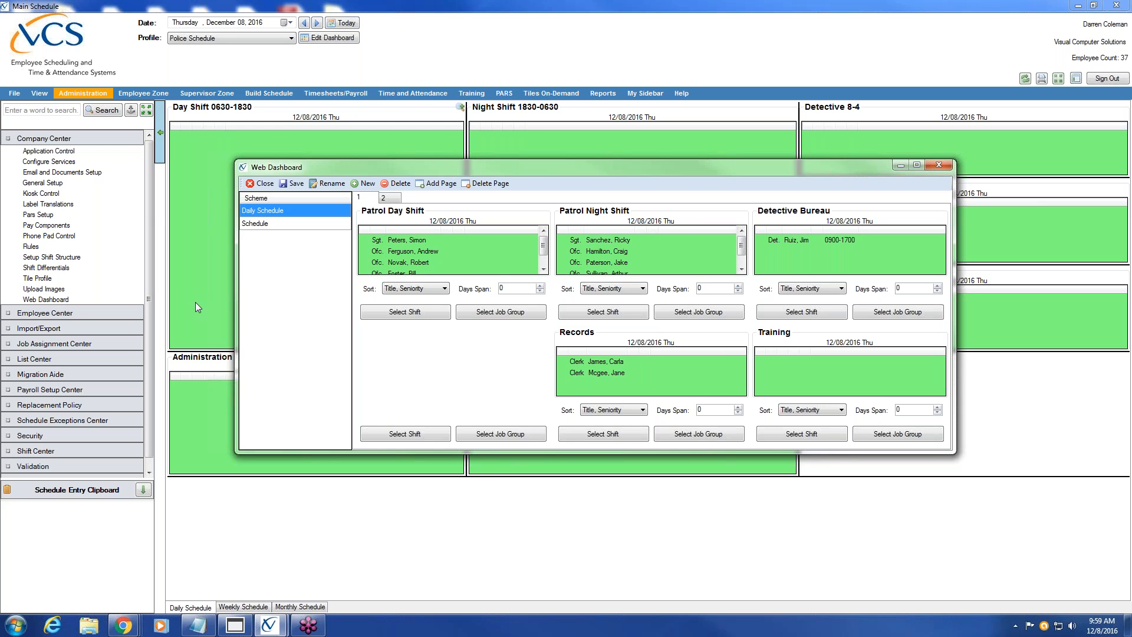
# Add a new Web Dashboard scheme called 'Police Schedule'
pyautogui.click(372, 184)
pyautogui.write('Police Schedule')
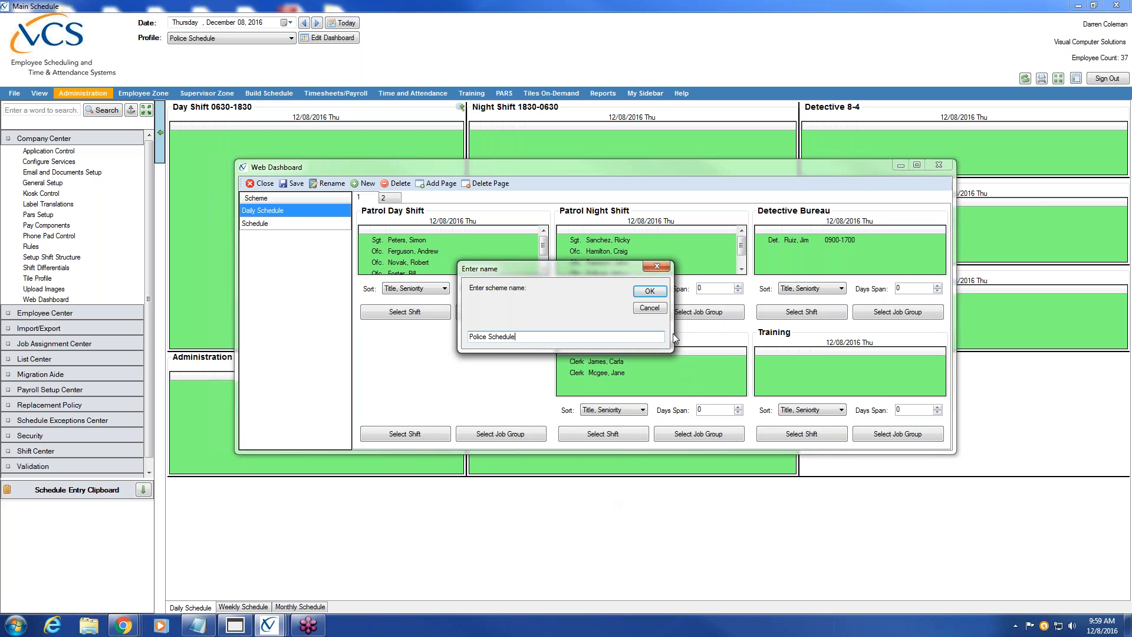
pyautogui.click(657, 292)
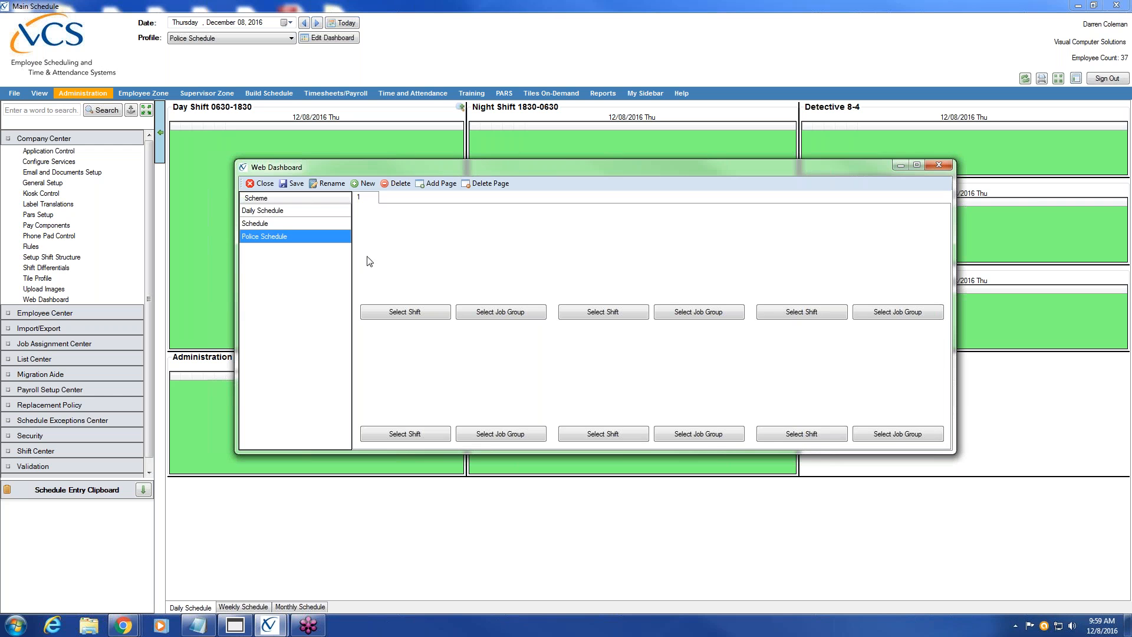
# Assign Day Shift 0630-1830 and Night Shift 1830-0630 to the first two tiles
pyautogui.click(426, 317)
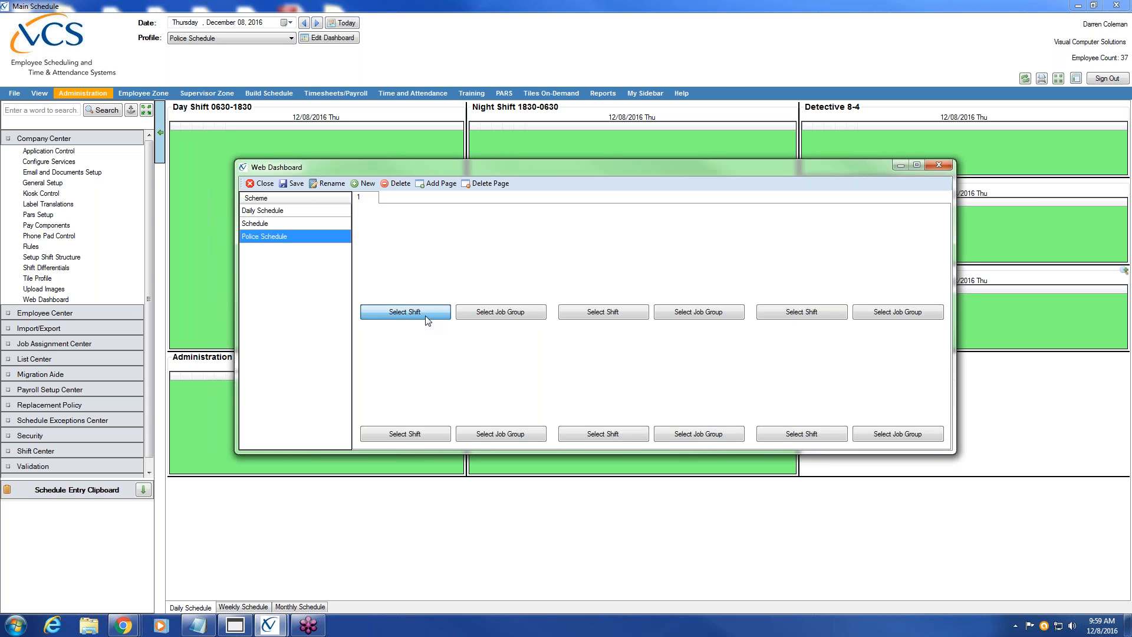
pyautogui.click(499, 300)
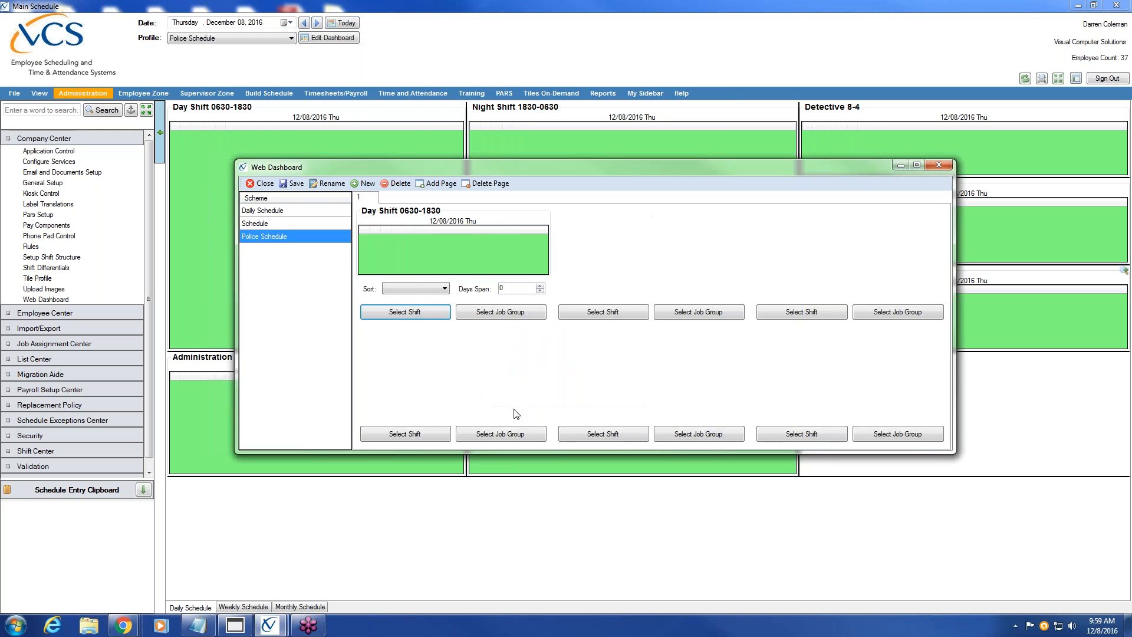
pyautogui.click(603, 312)
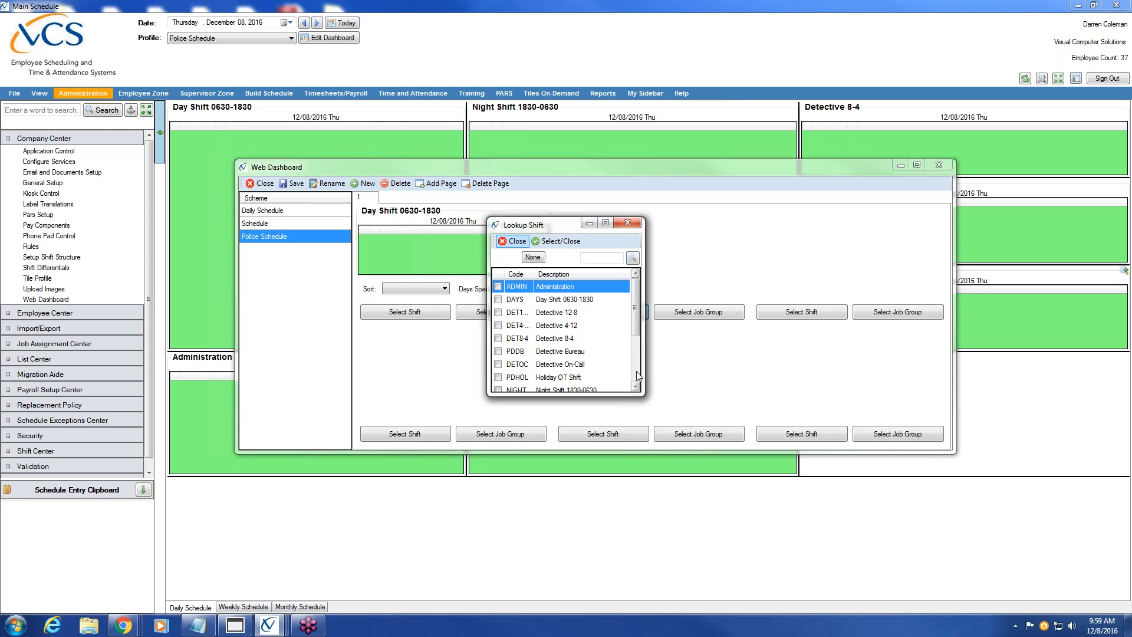
pyautogui.moveTo(635, 316); pyautogui.dragTo(635, 336)
pyautogui.click(498, 364)
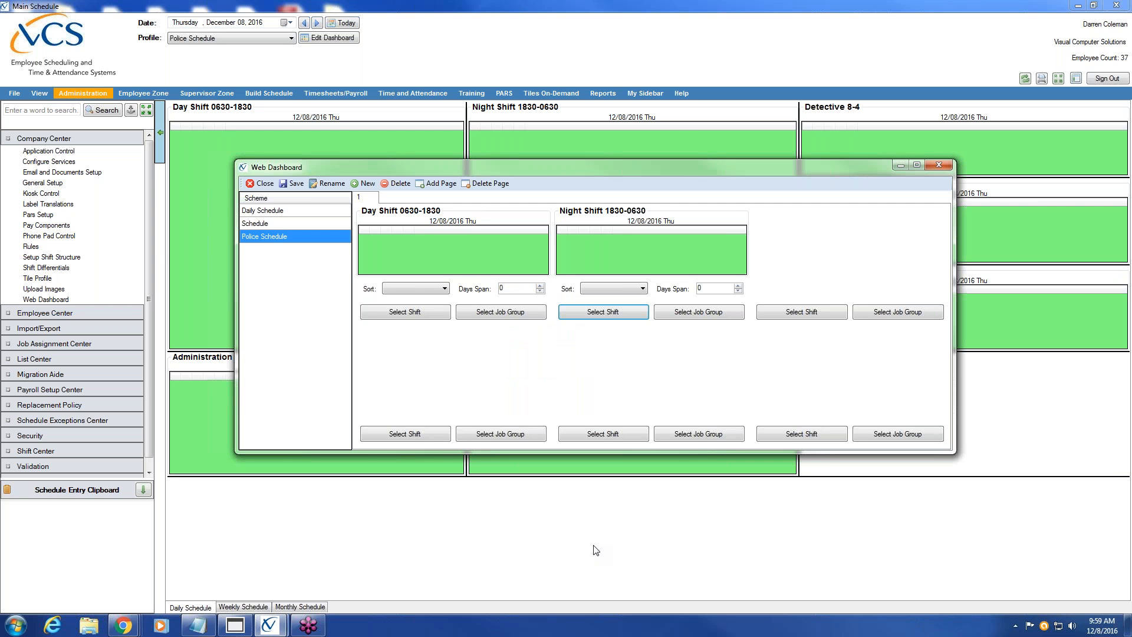
# Fill the lower row with Detective 8-4, Detective 4-12 and Detective 12-8 tiles
pyautogui.click(412, 434)
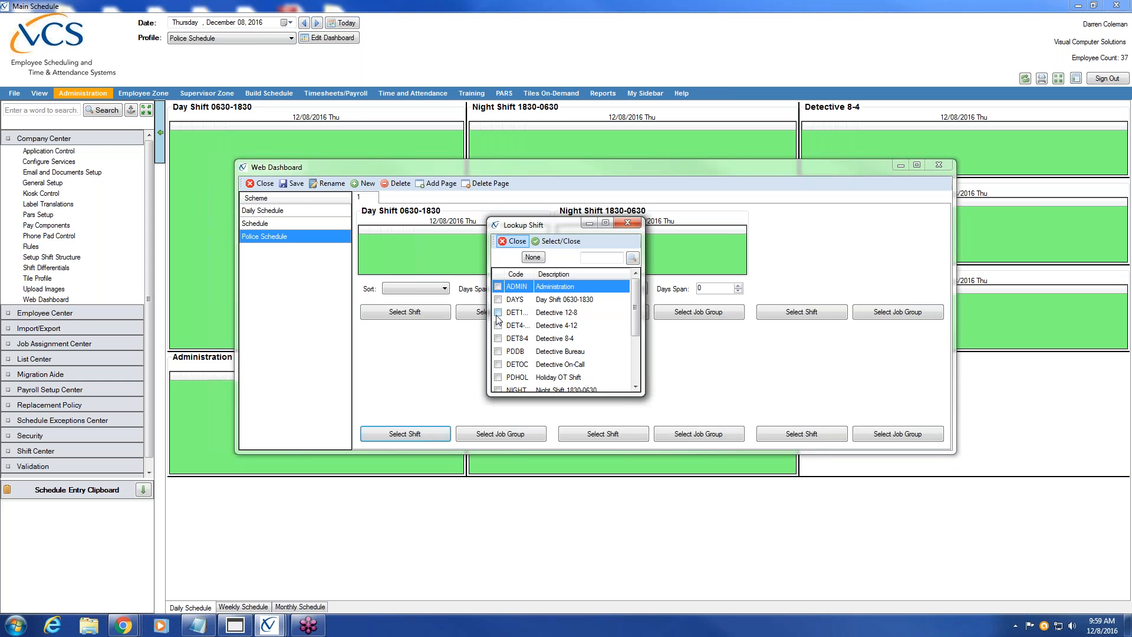
pyautogui.click(497, 339)
pyautogui.click(602, 434)
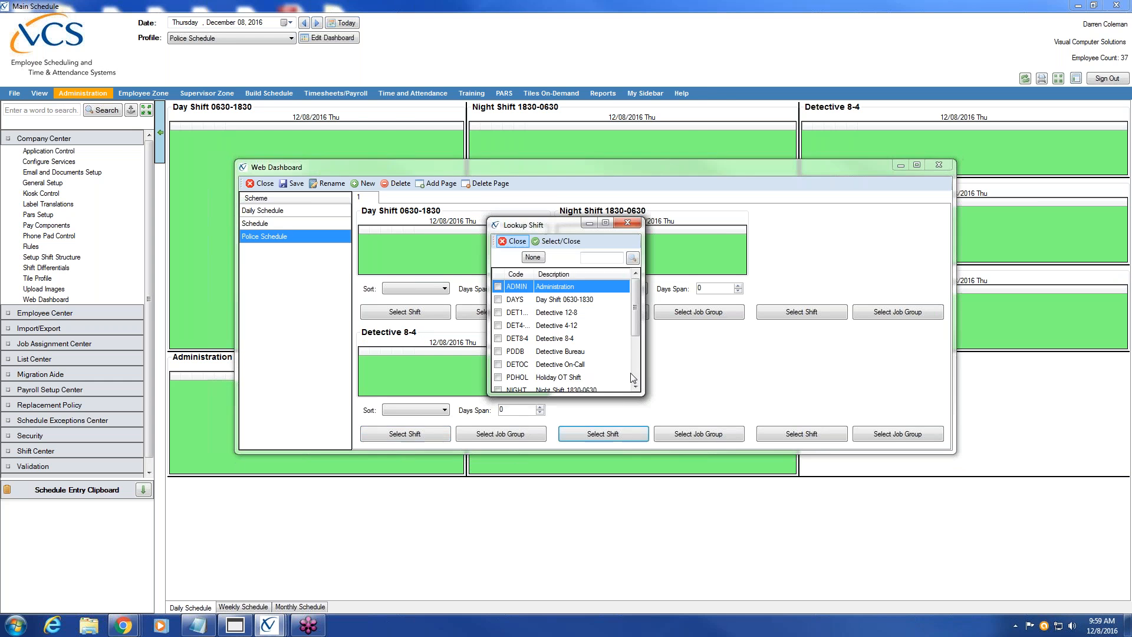
pyautogui.click(498, 326)
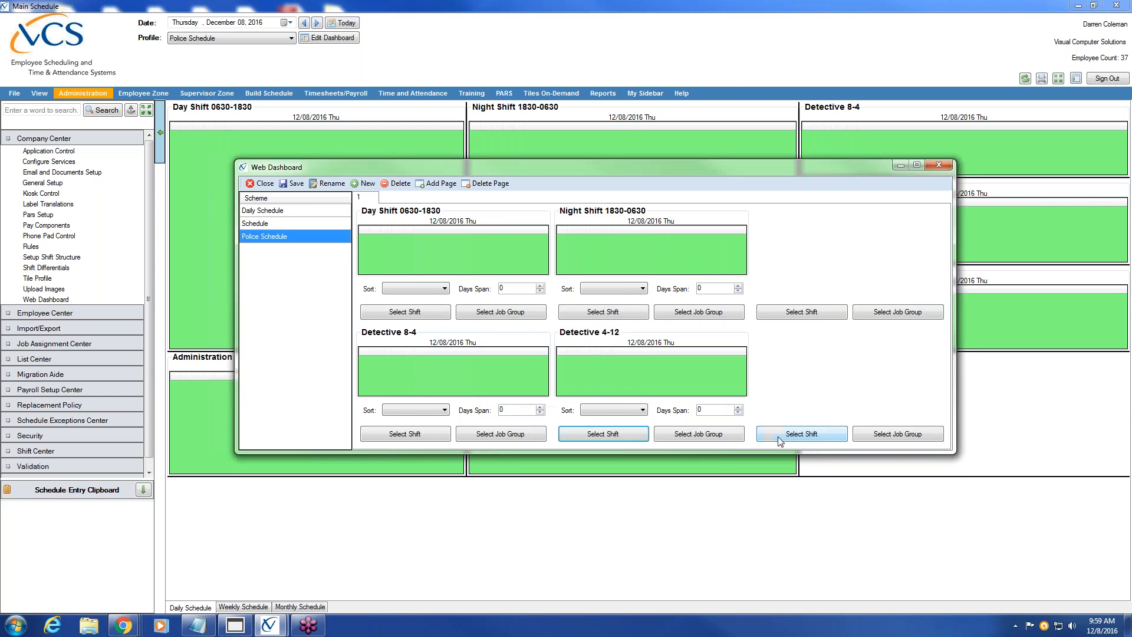
pyautogui.click(793, 434)
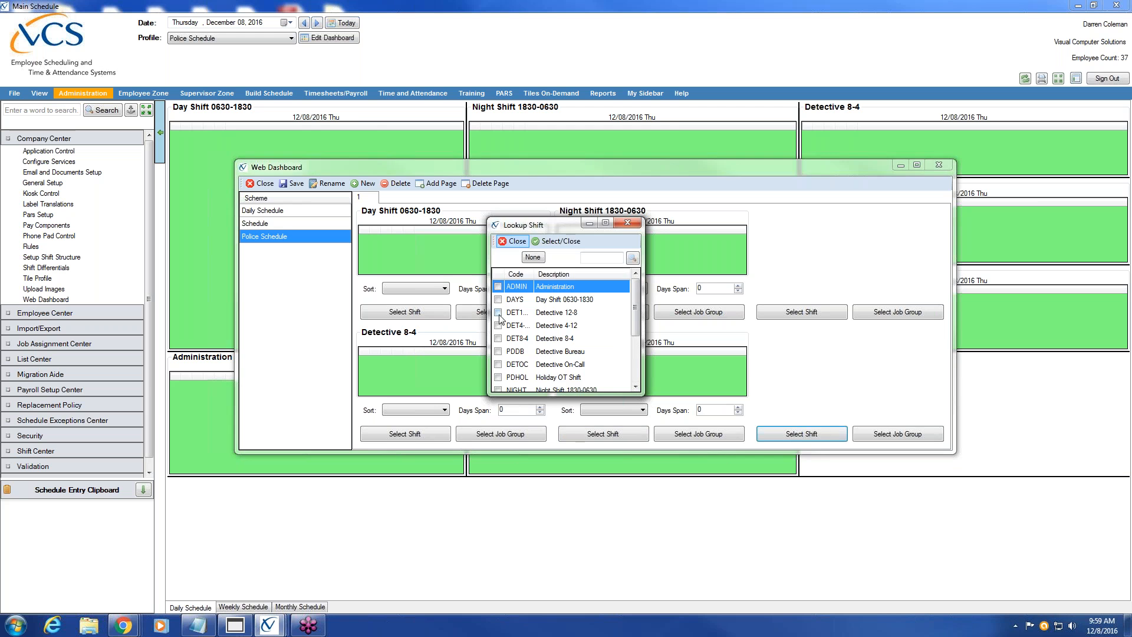
pyautogui.click(500, 315)
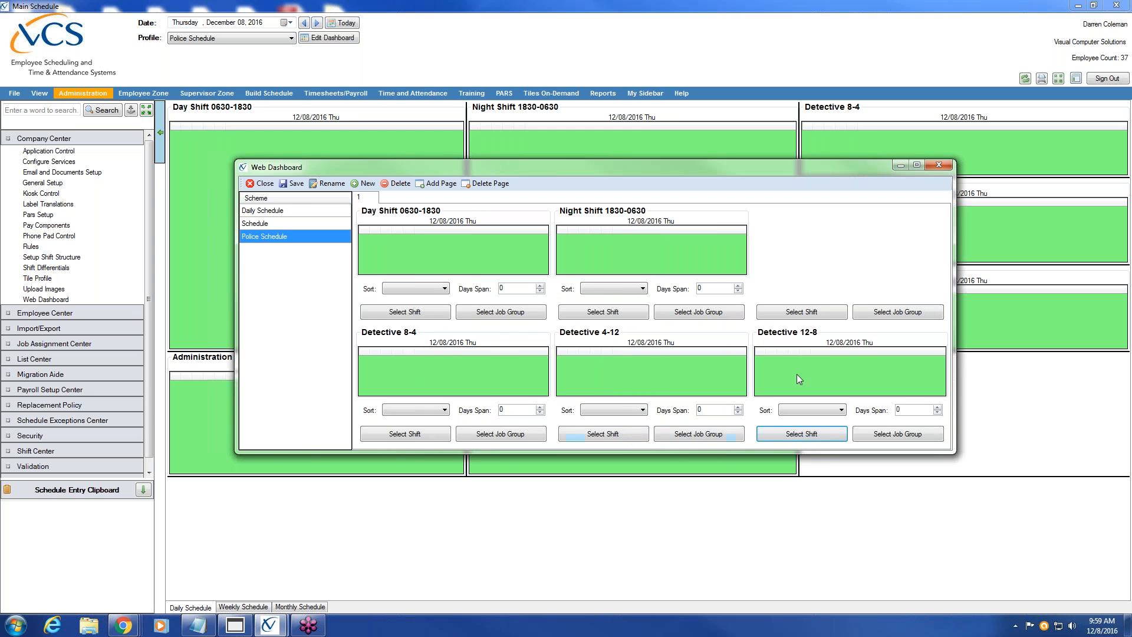
# Assign the Training shift to the upper-right tile
pyautogui.click(801, 312)
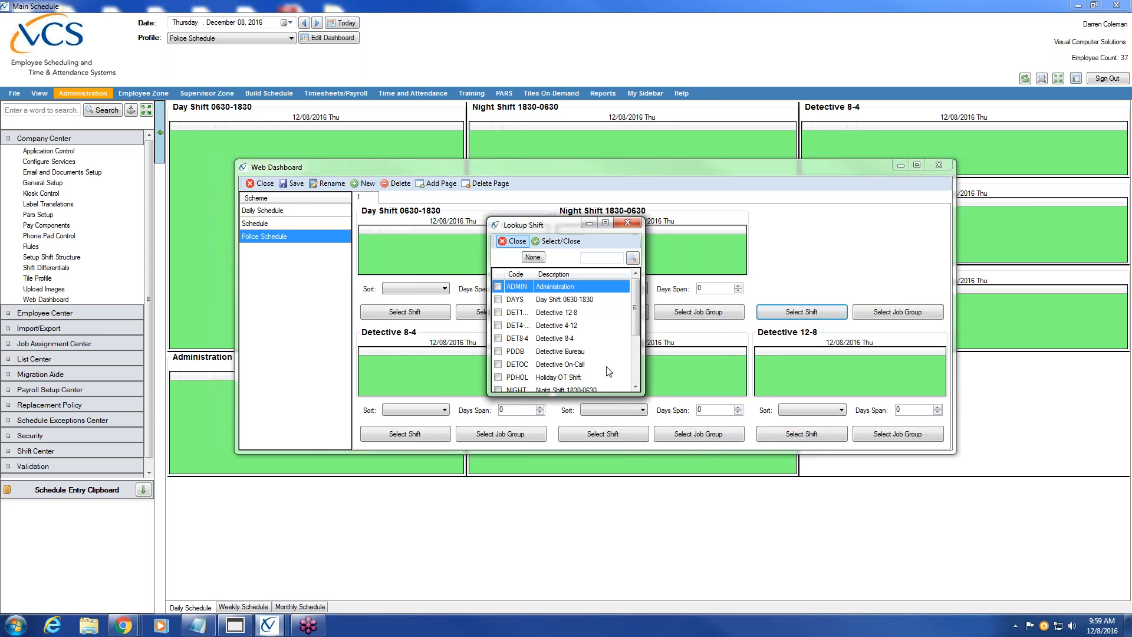
pyautogui.scroll(-3, 636, 348)
pyautogui.click(498, 377)
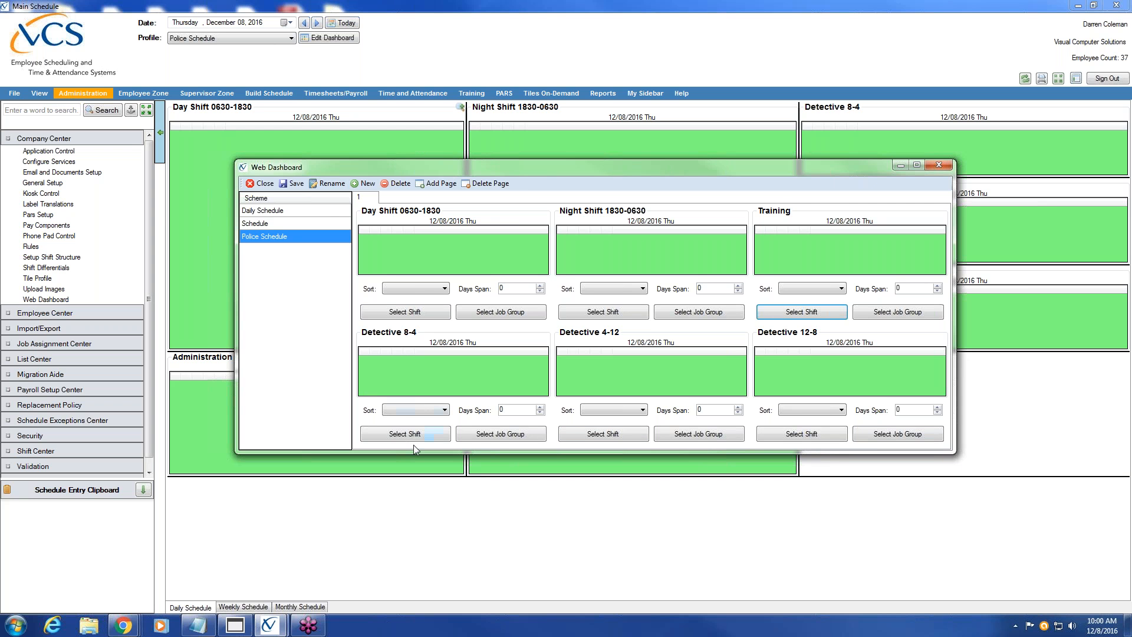
# Add a second page to the Police Schedule dashboard and switch to it
pyautogui.click(439, 184)
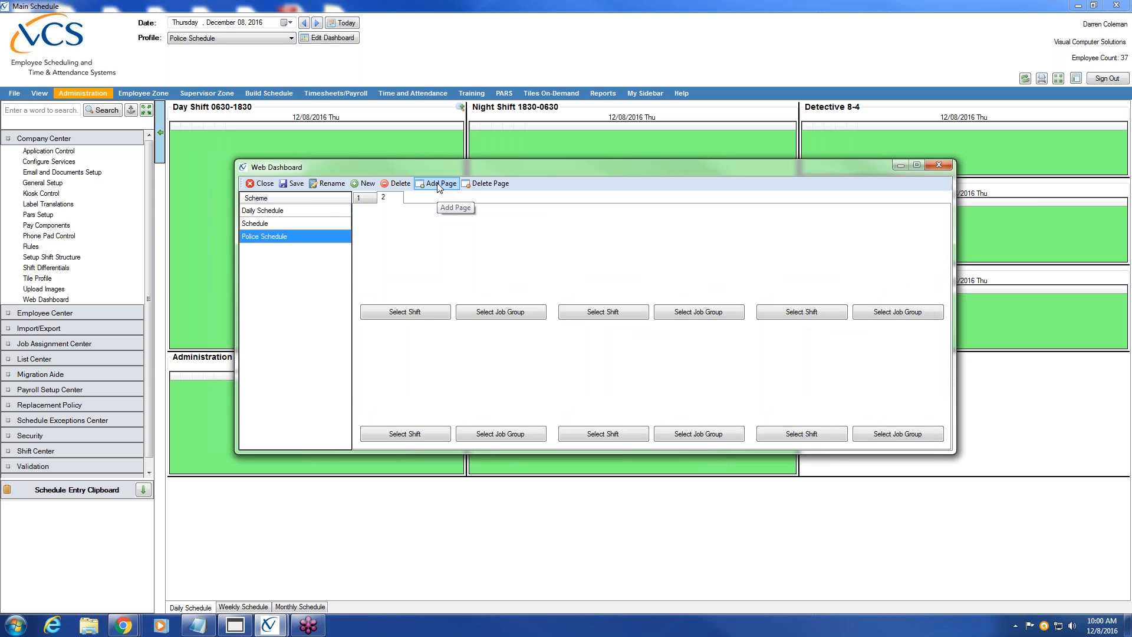
pyautogui.click(371, 198)
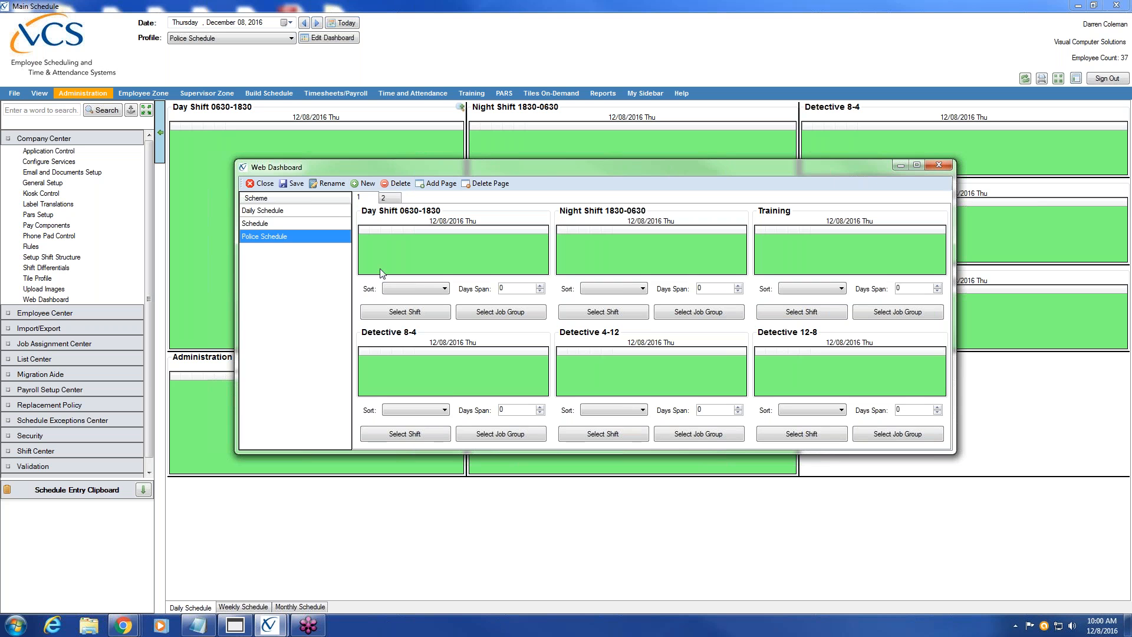
pyautogui.click(392, 199)
# Place Administration and Records shift tiles on page 2
pyautogui.click(417, 316)
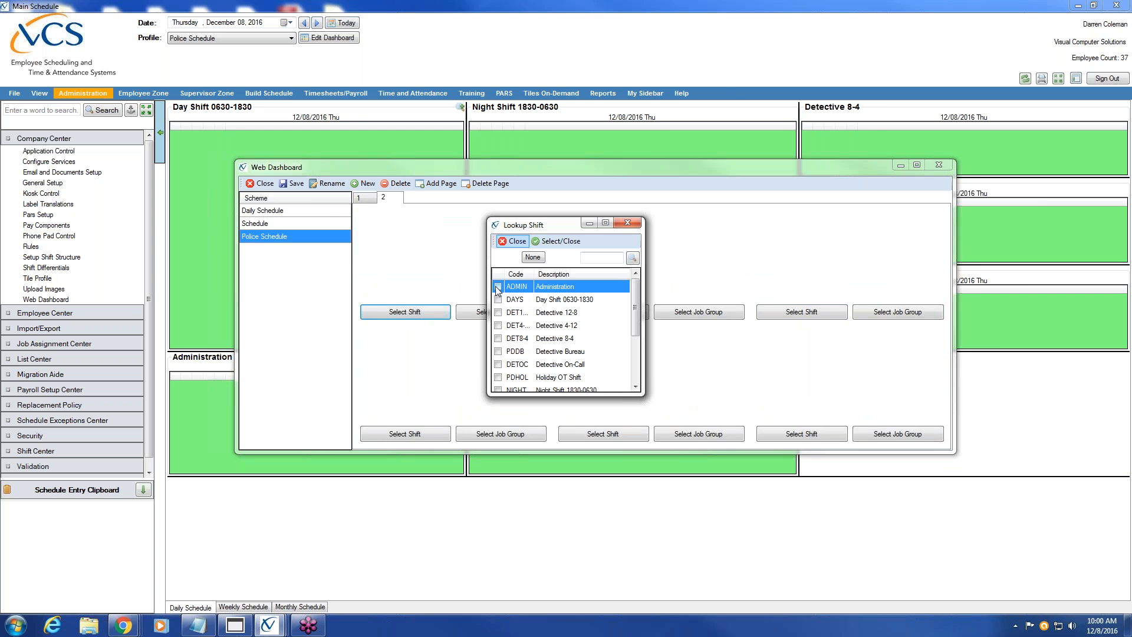
pyautogui.click(497, 287)
pyautogui.click(626, 312)
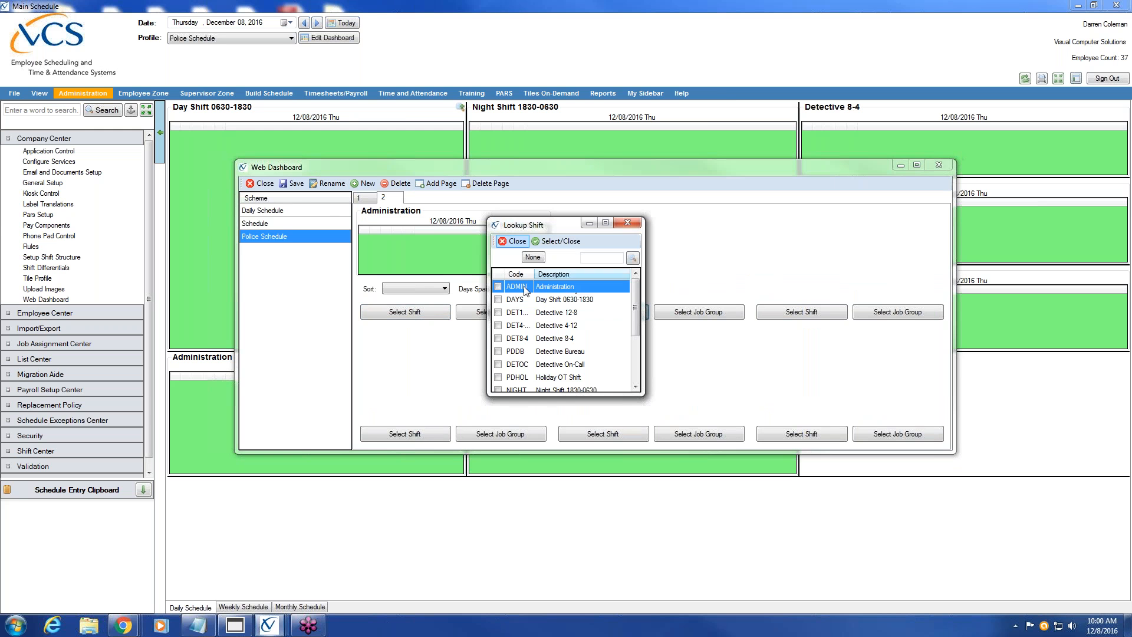
pyautogui.click(635, 376)
pyautogui.click(497, 351)
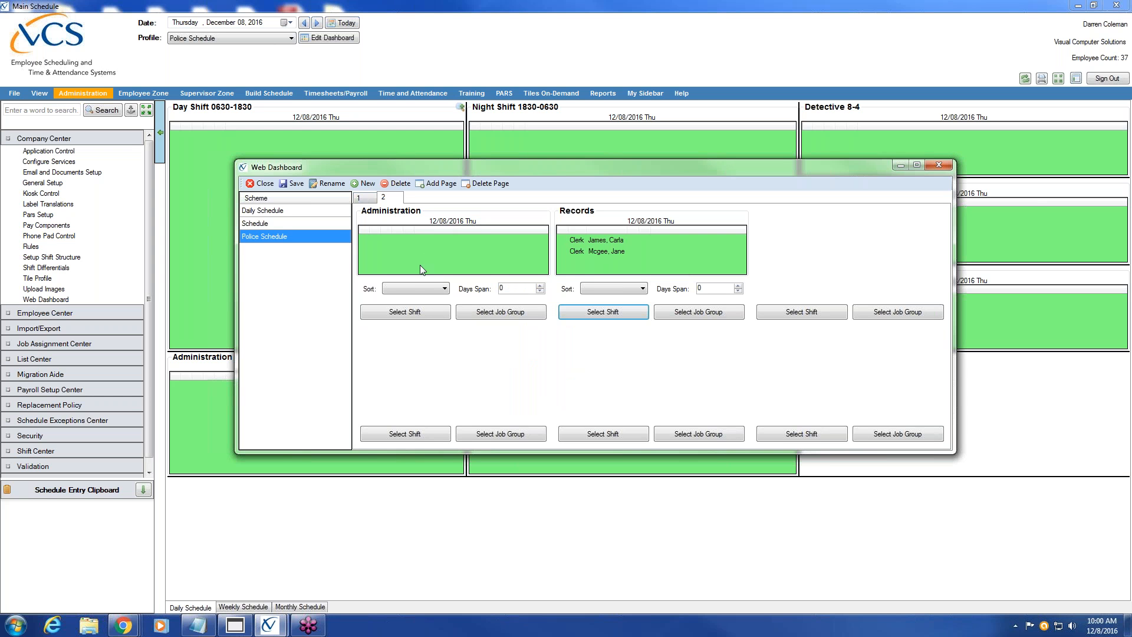
# Compare pages 1 and 2, ending back on page 1
pyautogui.click(366, 199)
pyautogui.click(392, 199)
pyautogui.click(372, 198)
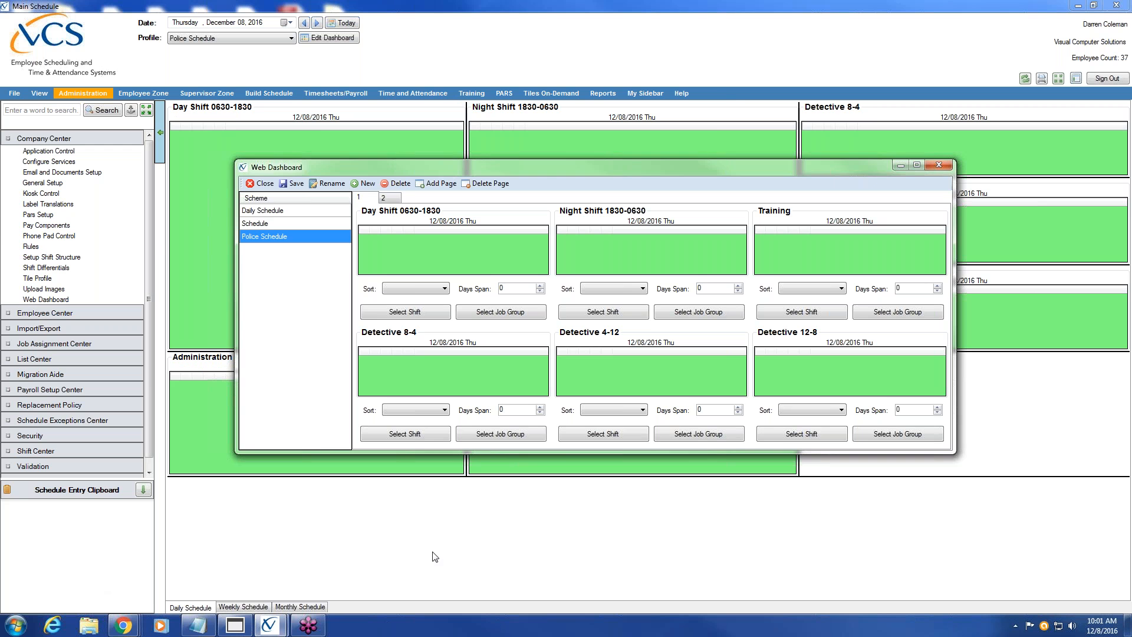
# Switch to Chrome and drag the VCS Web login window onto the screen
pyautogui.hotkey('alt', 'Tab')
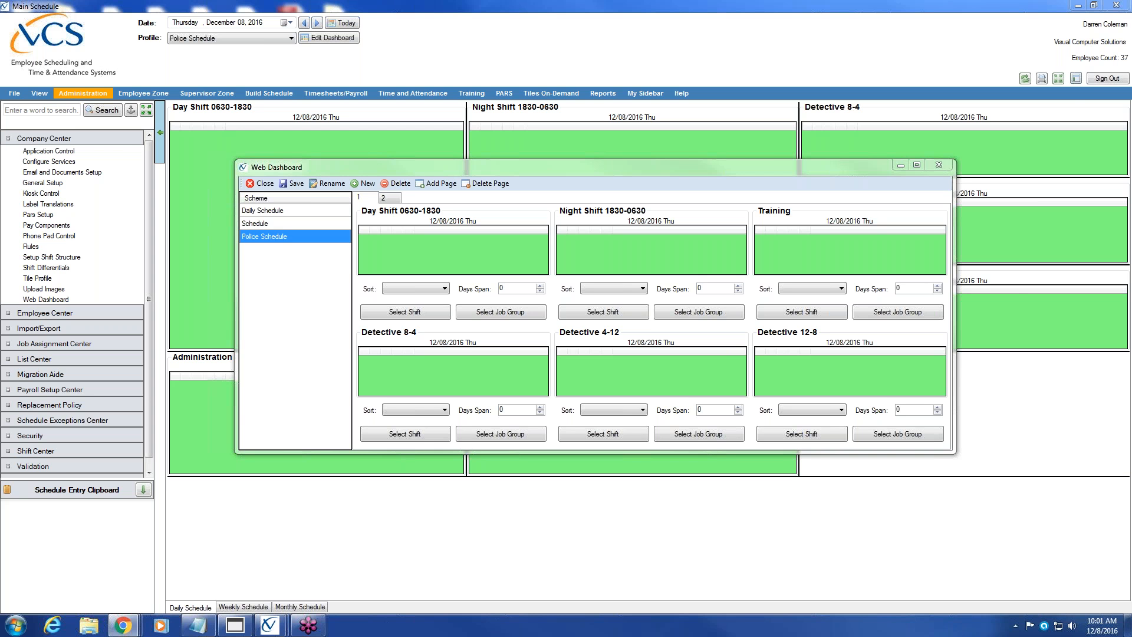
pyautogui.moveTo(1131, 17); pyautogui.dragTo(533, 43)
# Log in to VCS Web with the administrator user name and password
pyautogui.click(475, 285)
pyautogui.write('se')
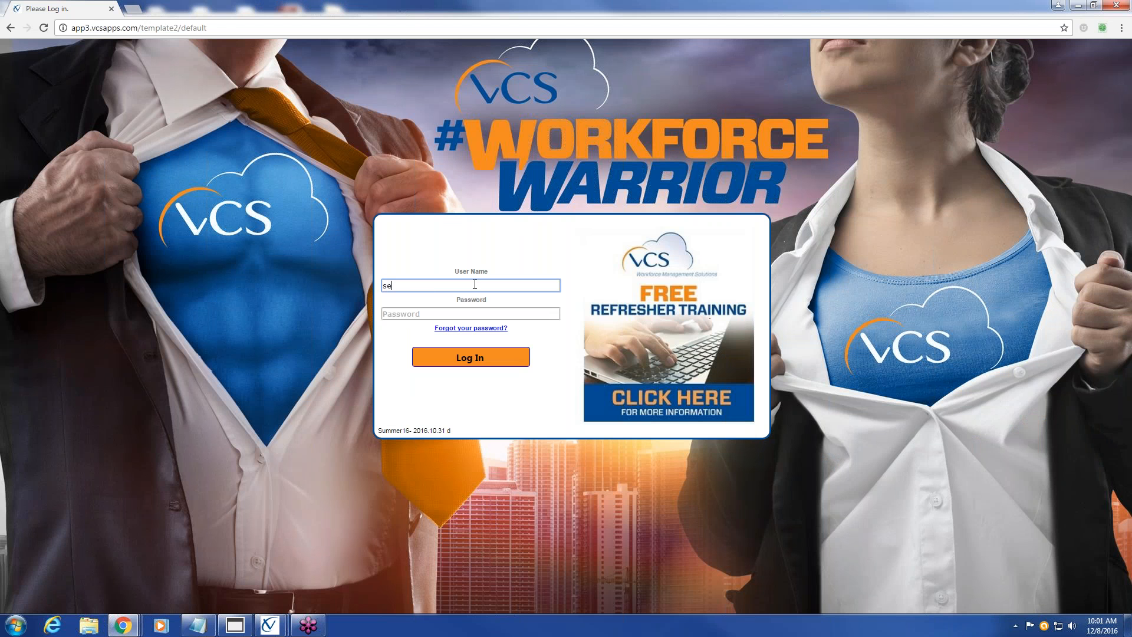
pyautogui.write('cadm')
pyautogui.press('Tab')
pyautogui.write('•••••')
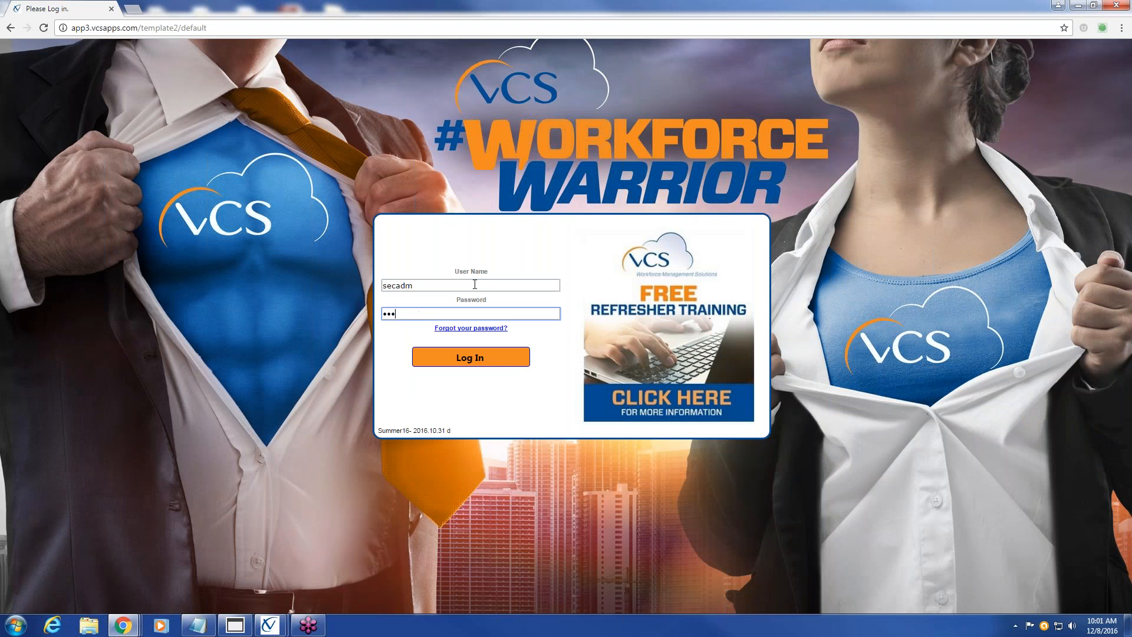
pyautogui.write('•')
pyautogui.press('Return')
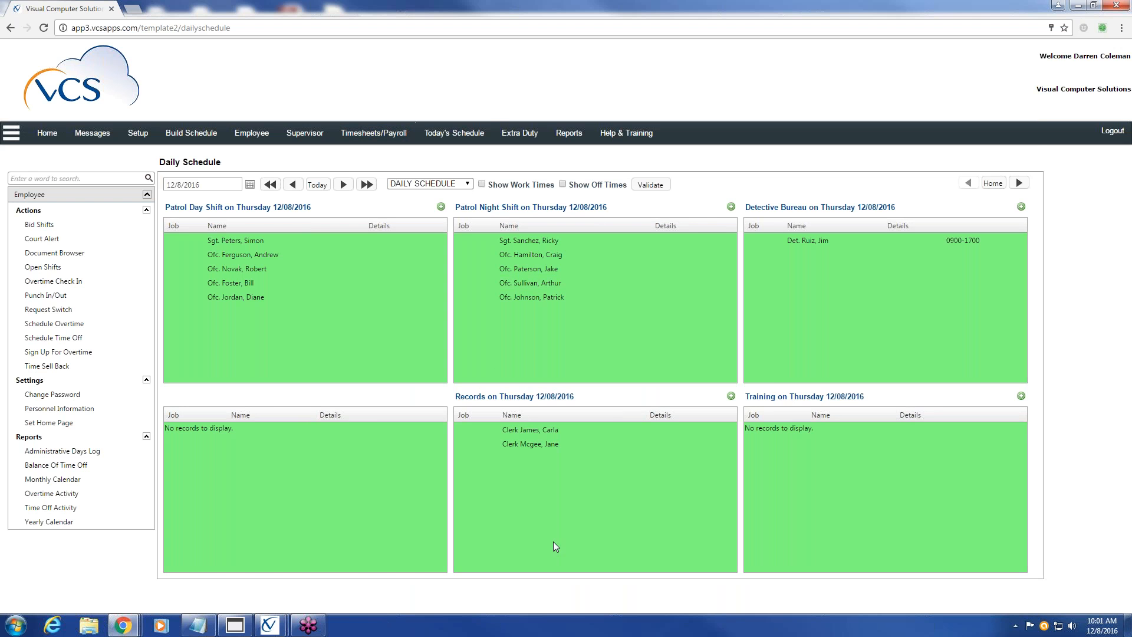
# Switch to the POLICE SCHEDULE view and open the employee's December 2016 Monthly Calendar report
pyautogui.click(454, 184)
pyautogui.click(453, 209)
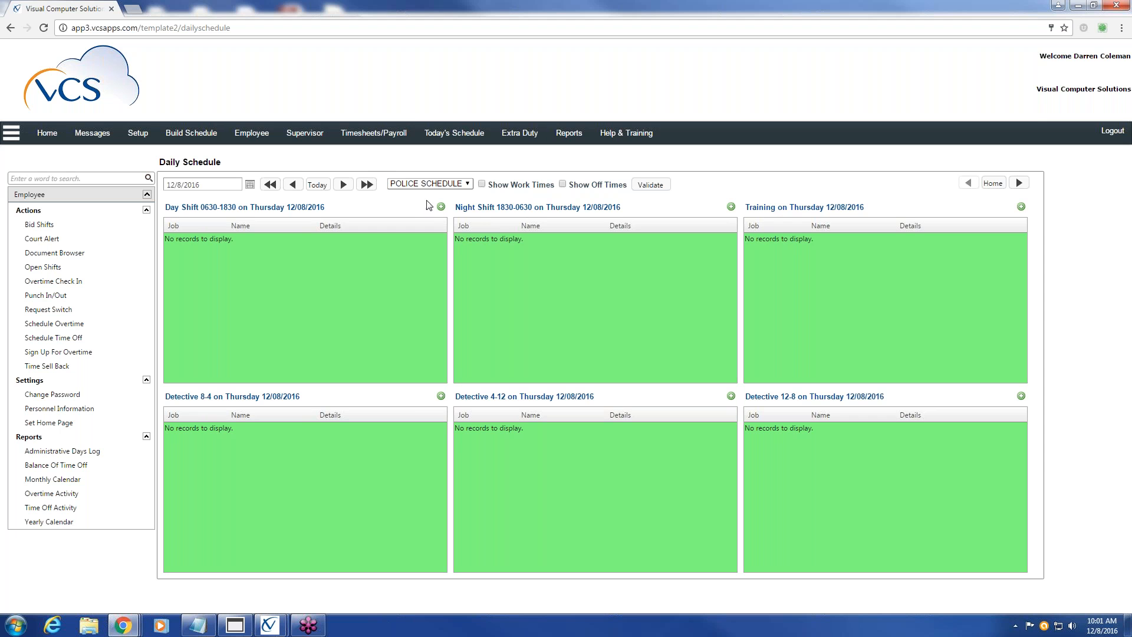
pyautogui.click(458, 135)
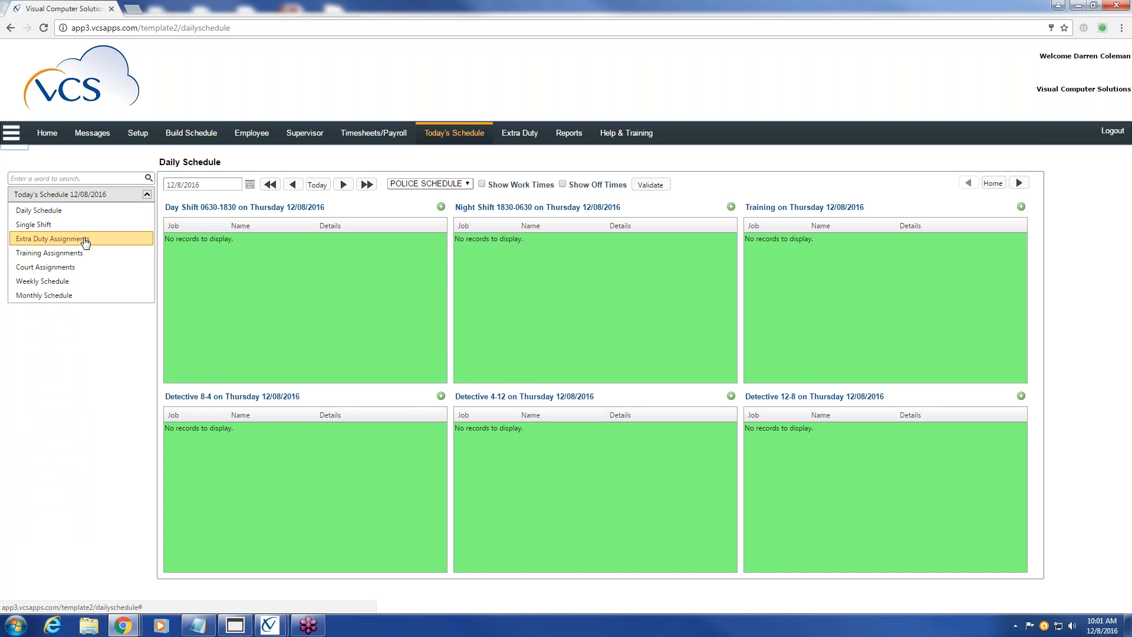
pyautogui.click(246, 134)
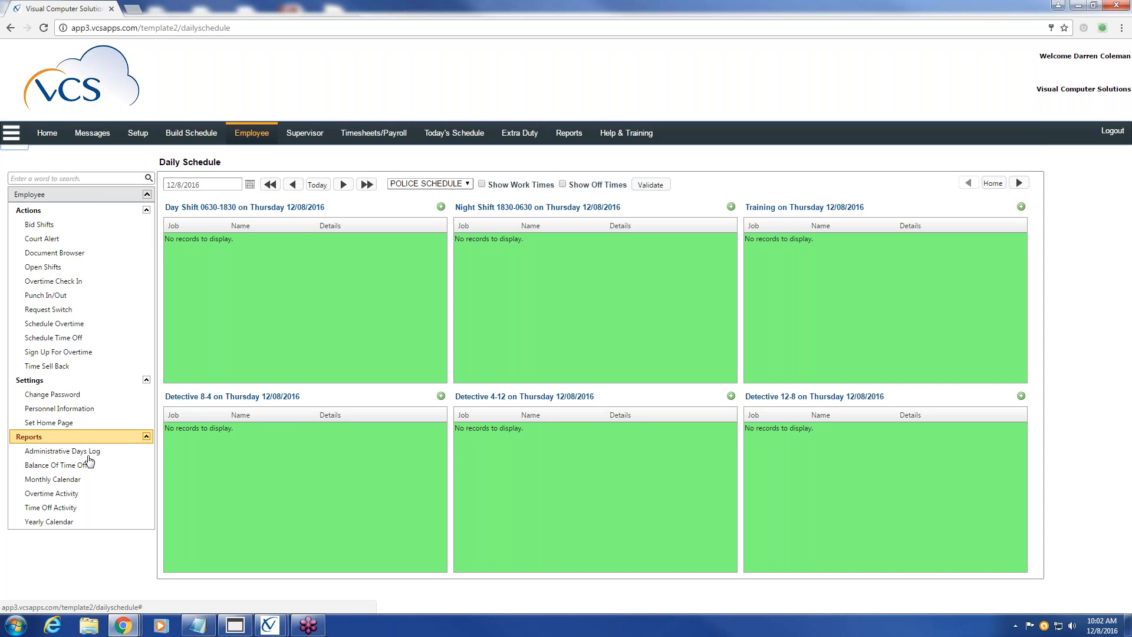
pyautogui.click(88, 480)
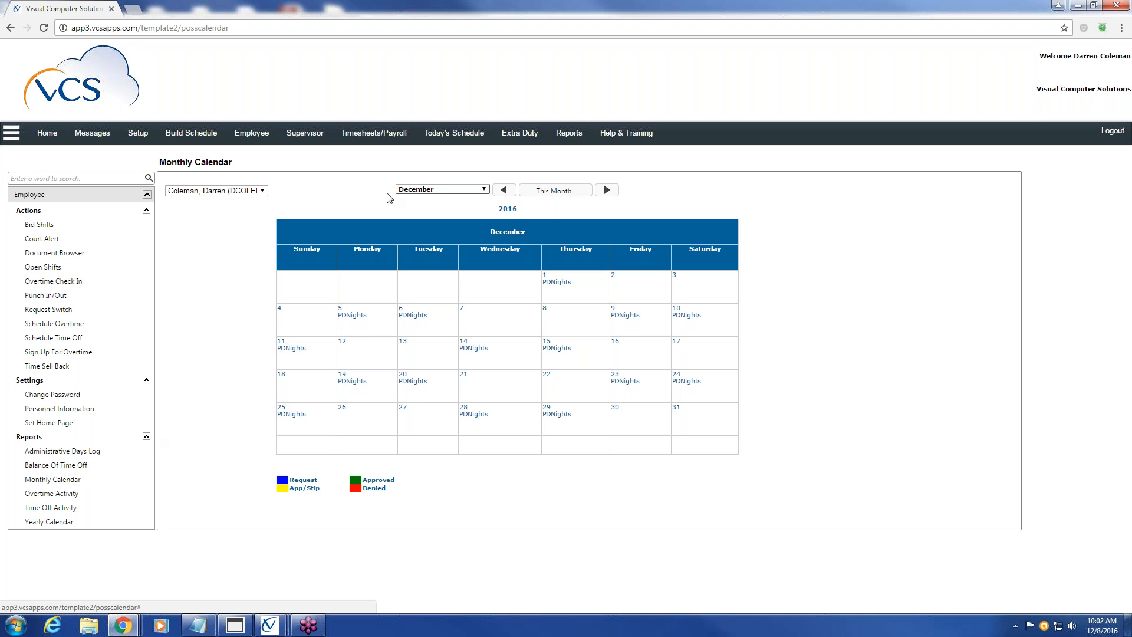
# Open the Monthly Schedule and view Squads D and A, ending on Squad B's December roster
pyautogui.click(463, 137)
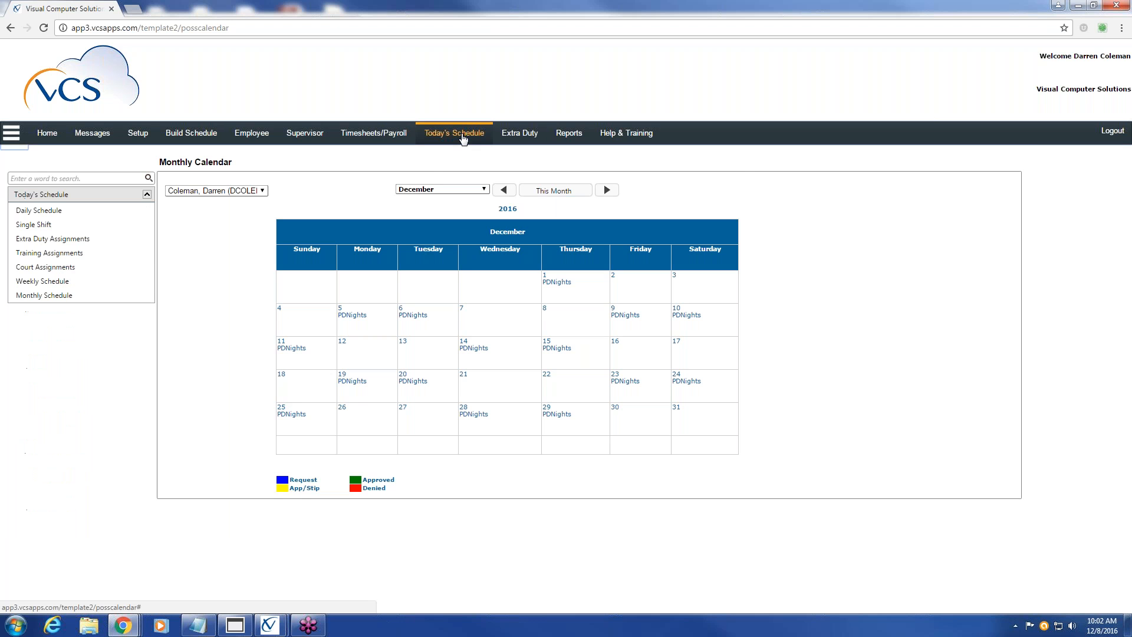
pyautogui.click(67, 299)
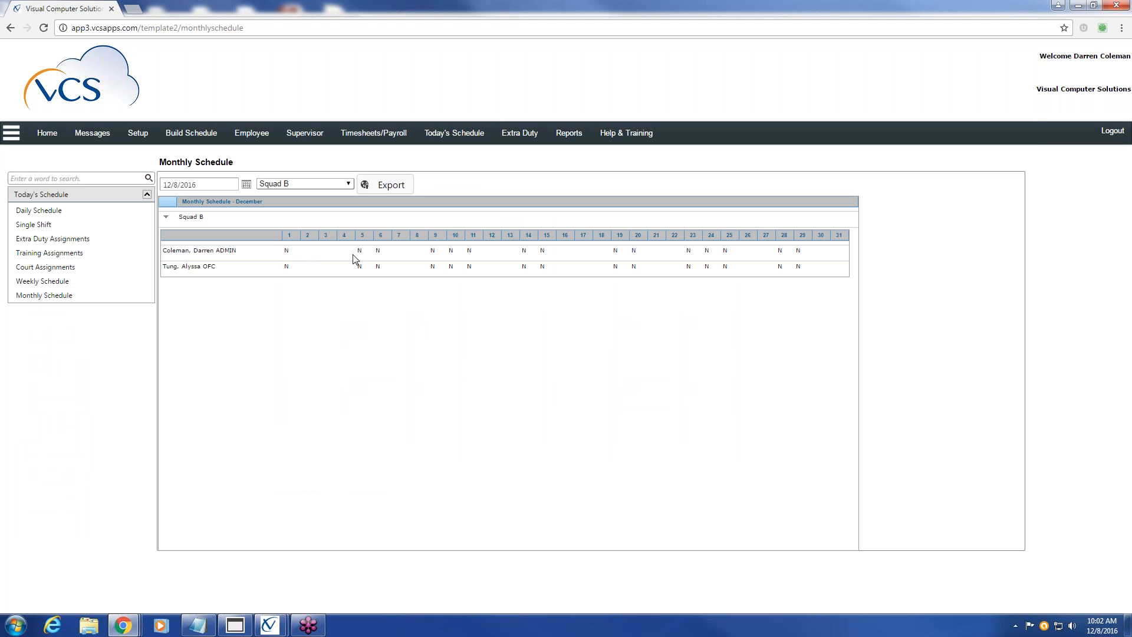
pyautogui.click(347, 184)
pyautogui.click(318, 304)
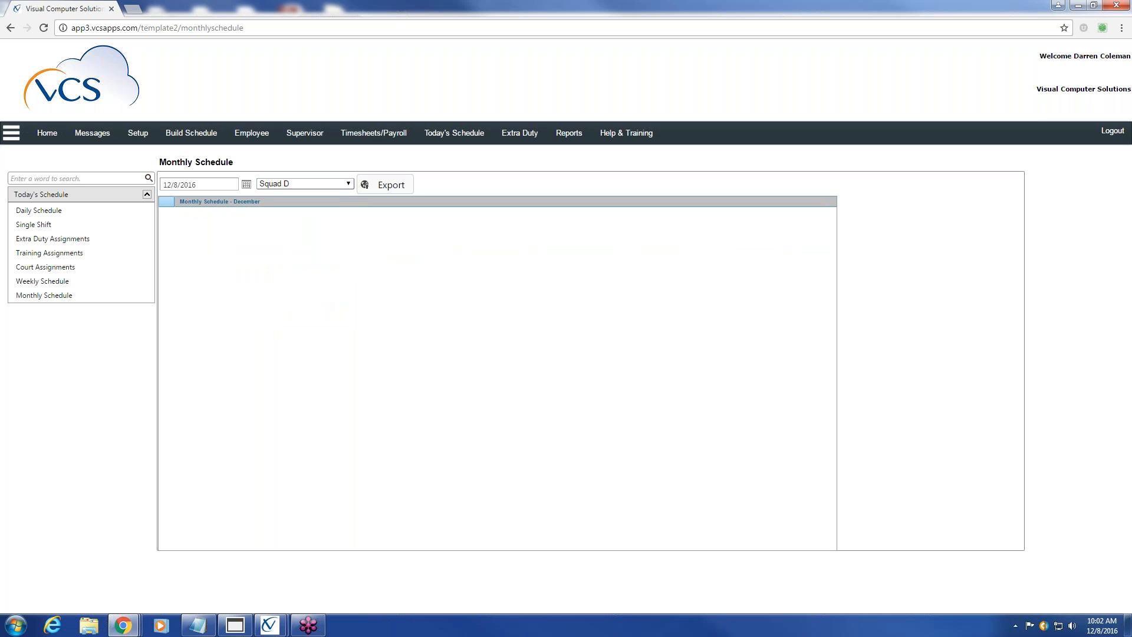
pyautogui.click(347, 184)
pyautogui.click(302, 275)
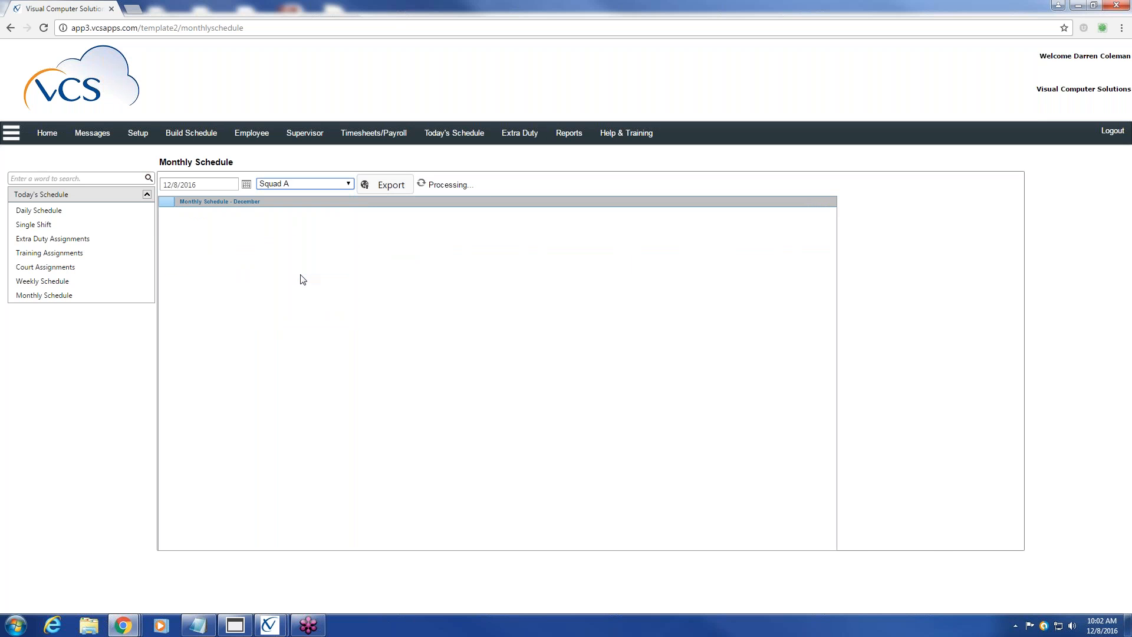
pyautogui.click(348, 184)
pyautogui.click(298, 282)
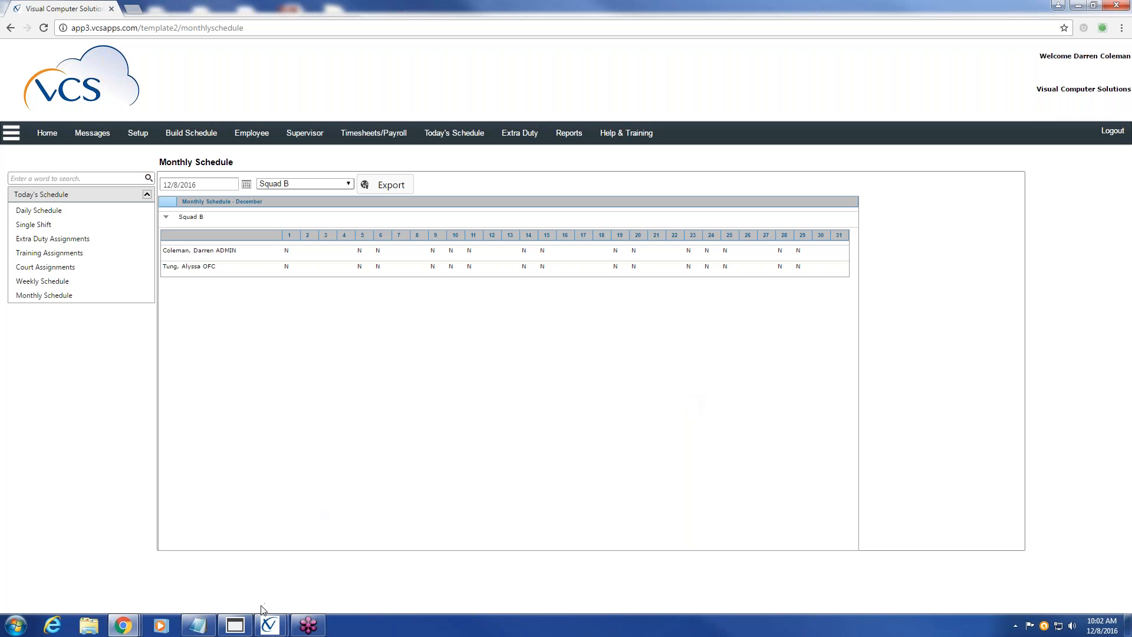
pyautogui.moveTo(269, 623)
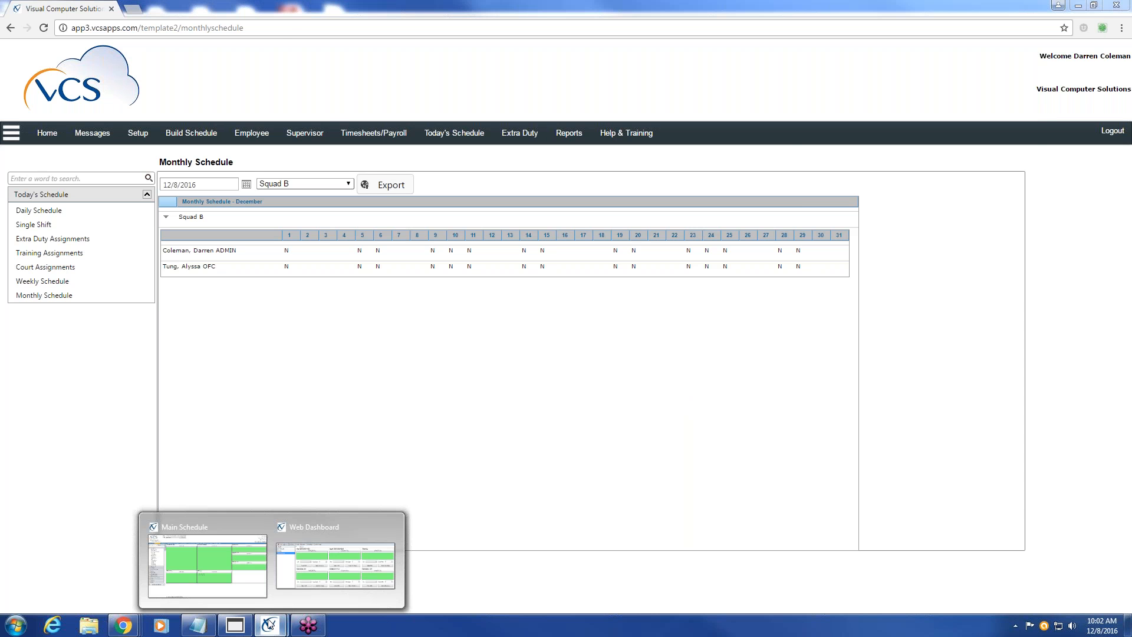
# In the Main Schedule window, open Build Schedule > Add Employees to Existing Rotations
pyautogui.click(224, 576)
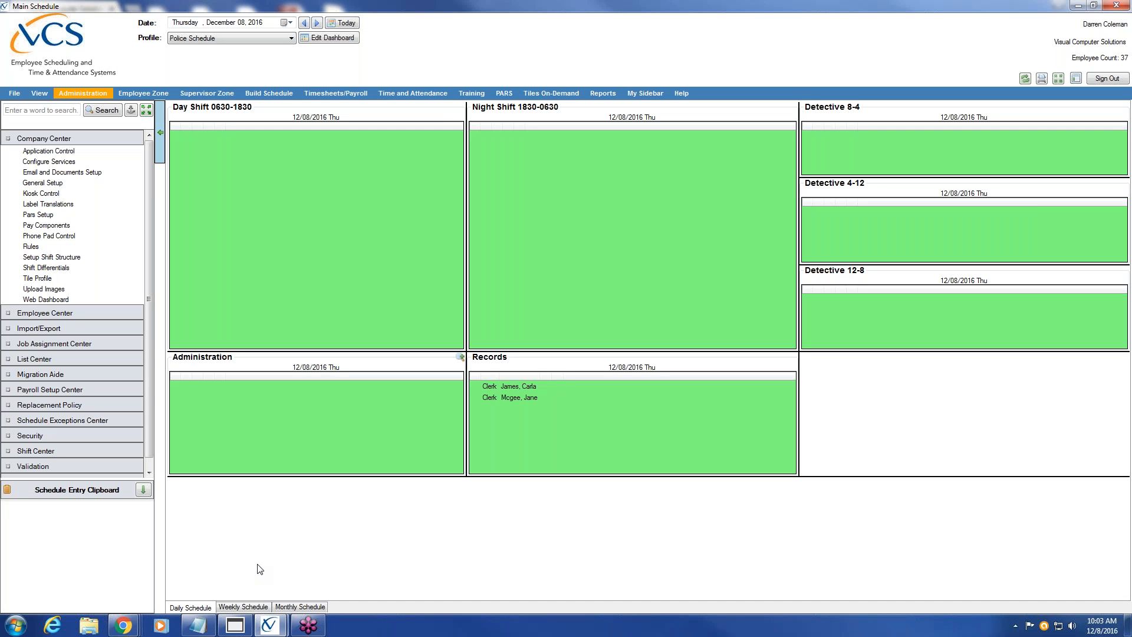
pyautogui.click(283, 99)
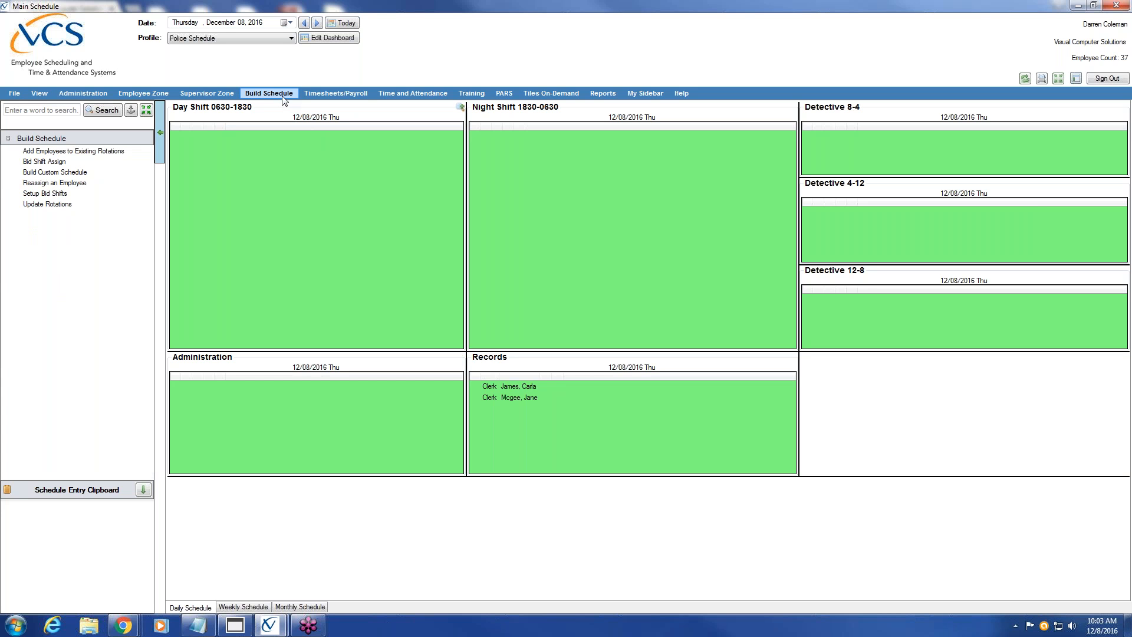
pyautogui.click(103, 152)
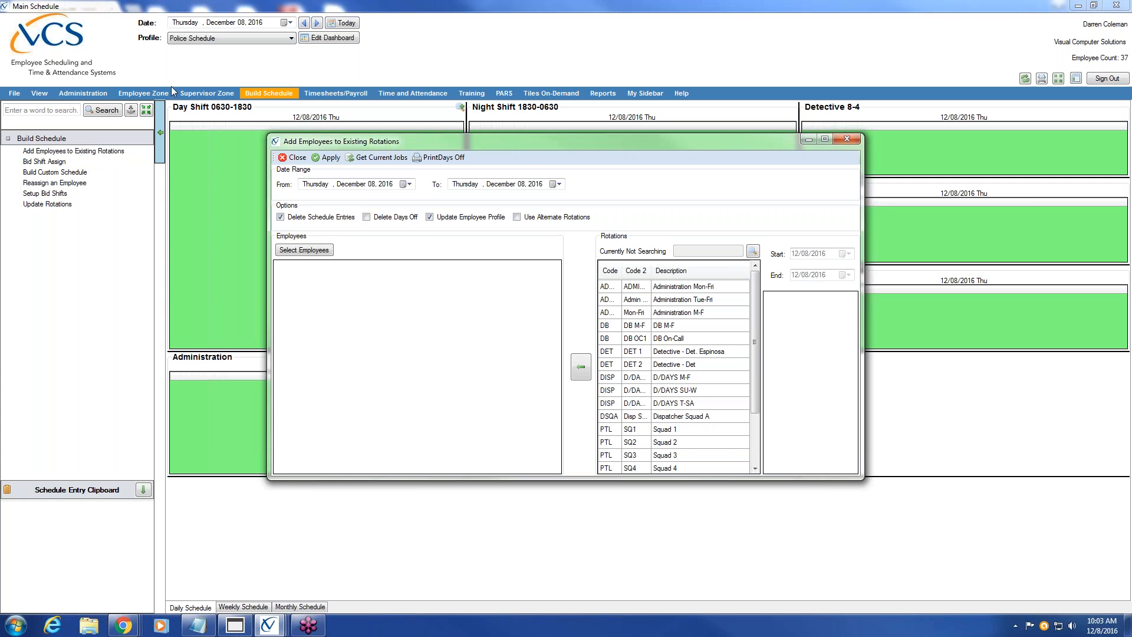
# Set the From date to January 01, 2017 with the calendar
pyautogui.click(411, 184)
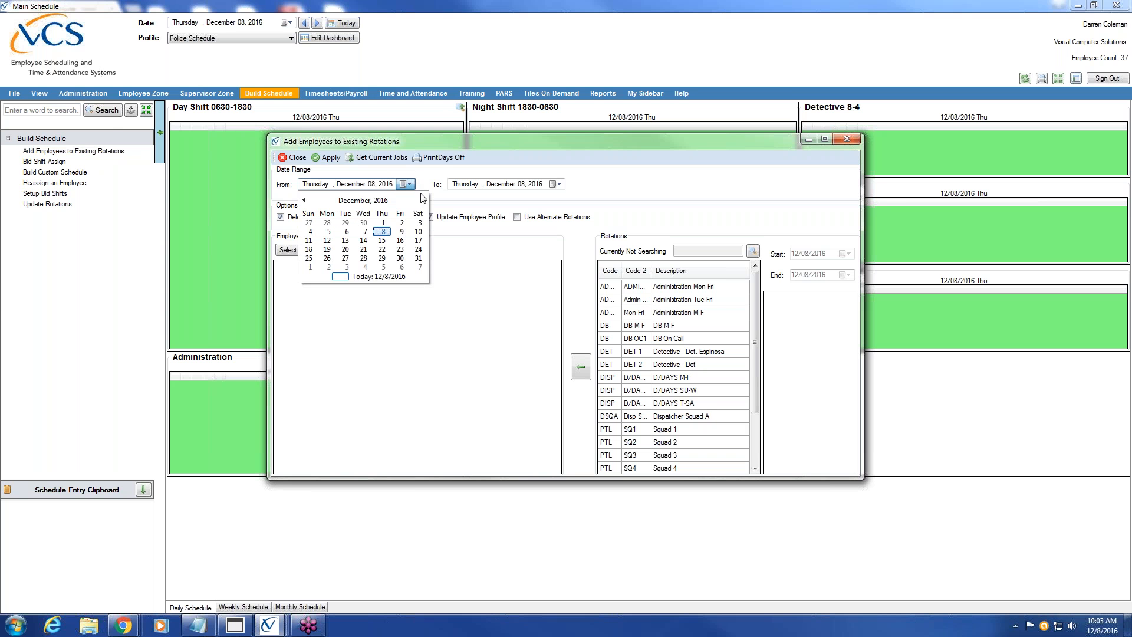
pyautogui.click(424, 201)
pyautogui.click(309, 233)
pyautogui.click(370, 184)
pyautogui.click(353, 185)
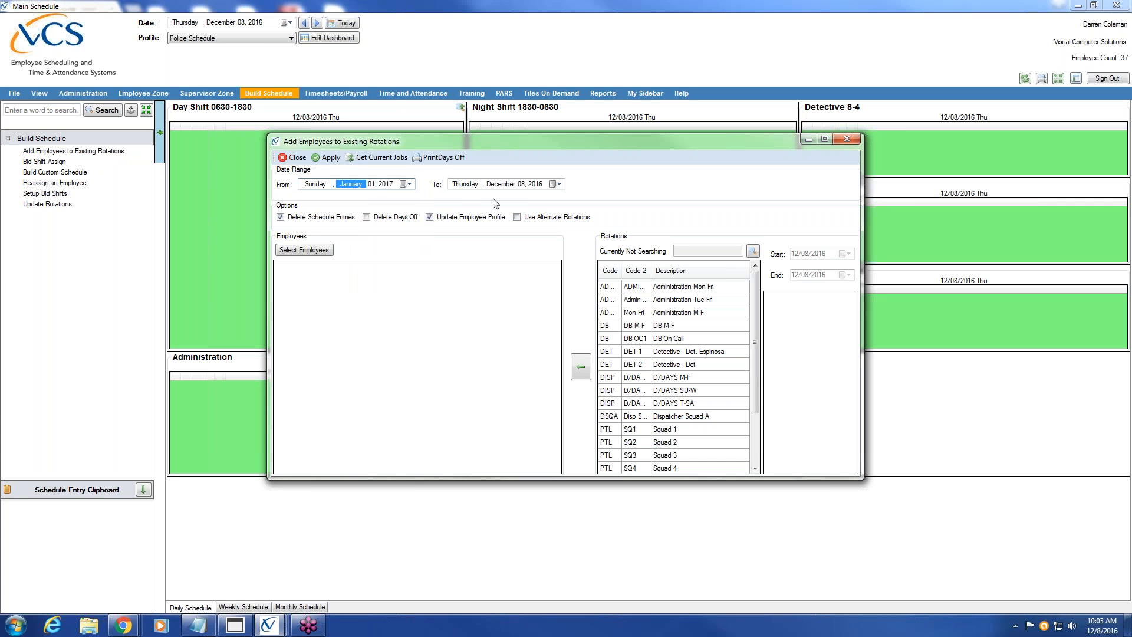
# Set the To date to December 31, 2017, entering day 31 and year 2017
pyautogui.click(502, 185)
pyautogui.click(521, 185)
pyautogui.write('31')
pyautogui.click(543, 185)
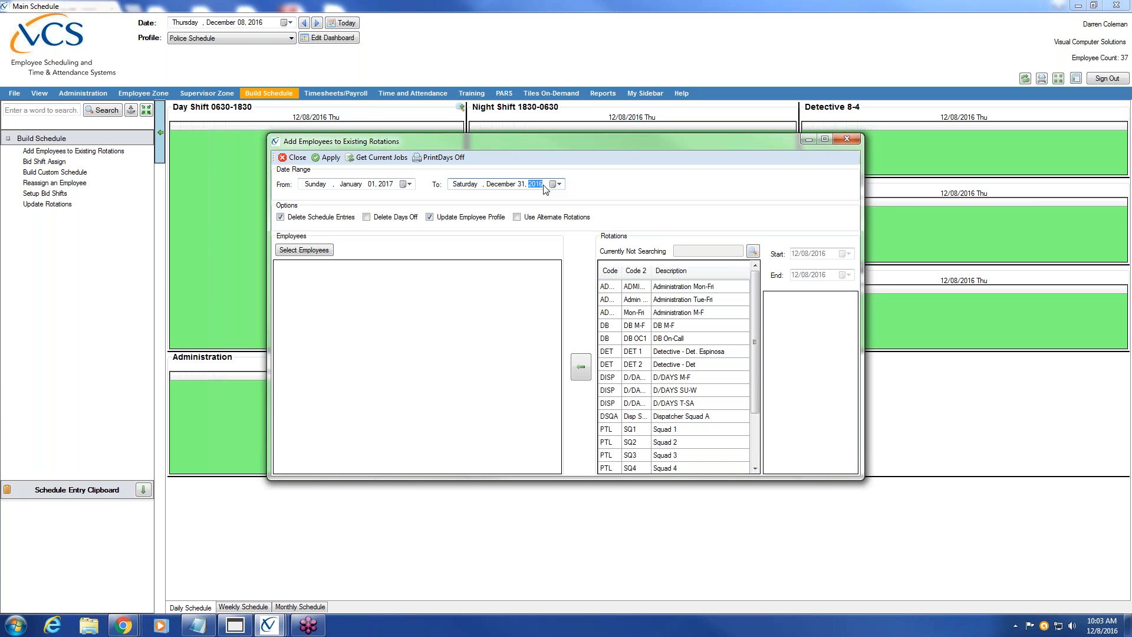
pyautogui.write('2017')
pyautogui.click(357, 185)
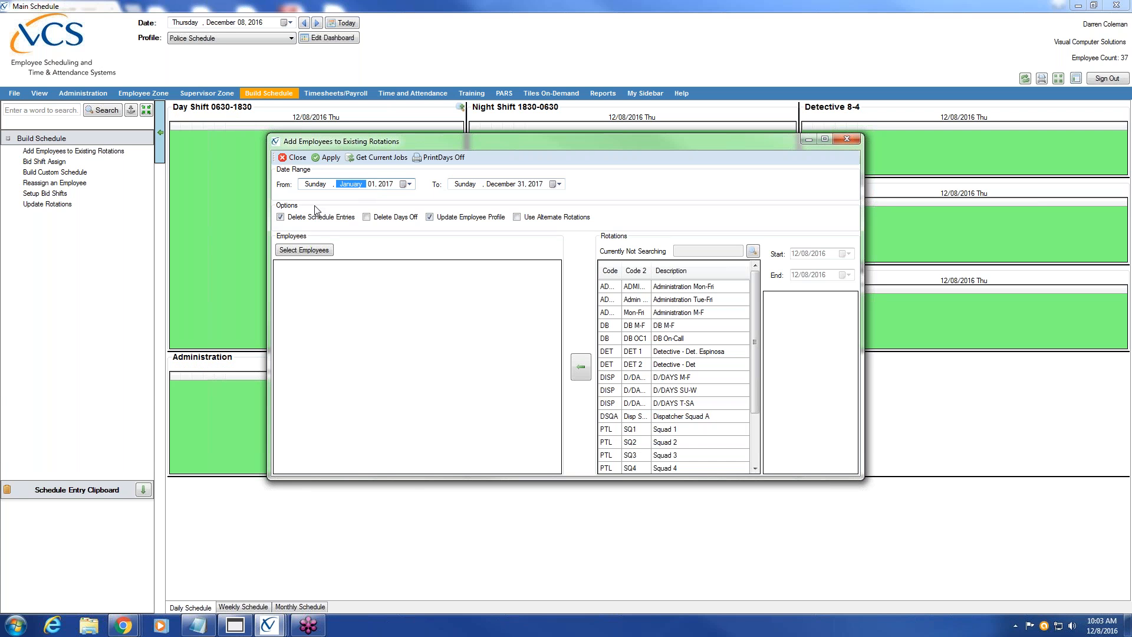
# Load all active employees from the employee lookup into the rotation grid
pyautogui.click(319, 250)
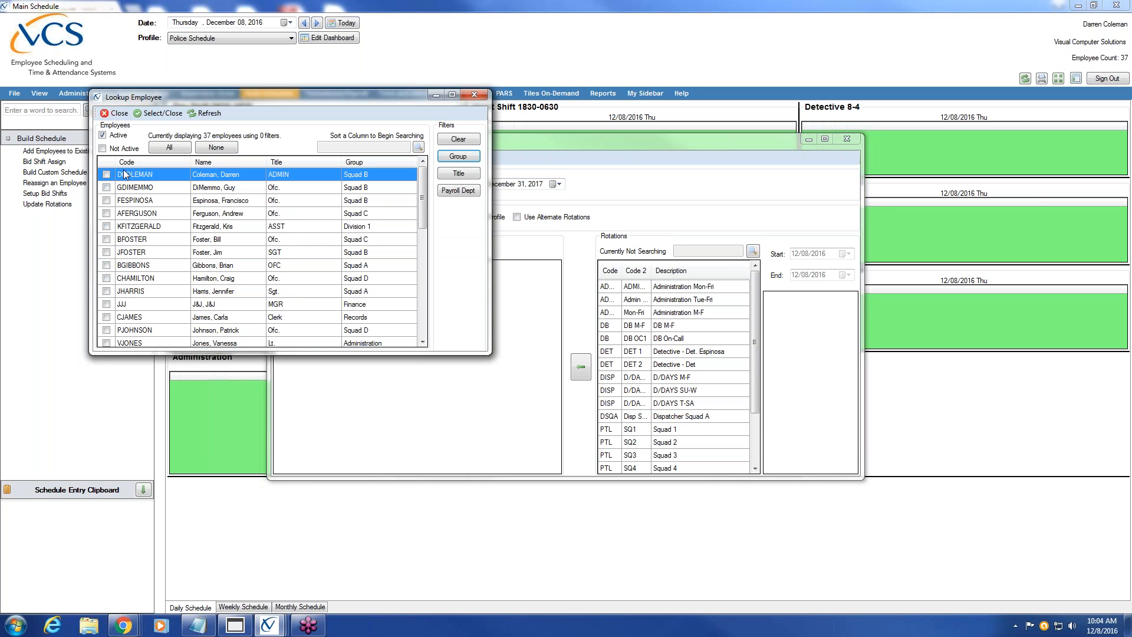
pyautogui.click(167, 148)
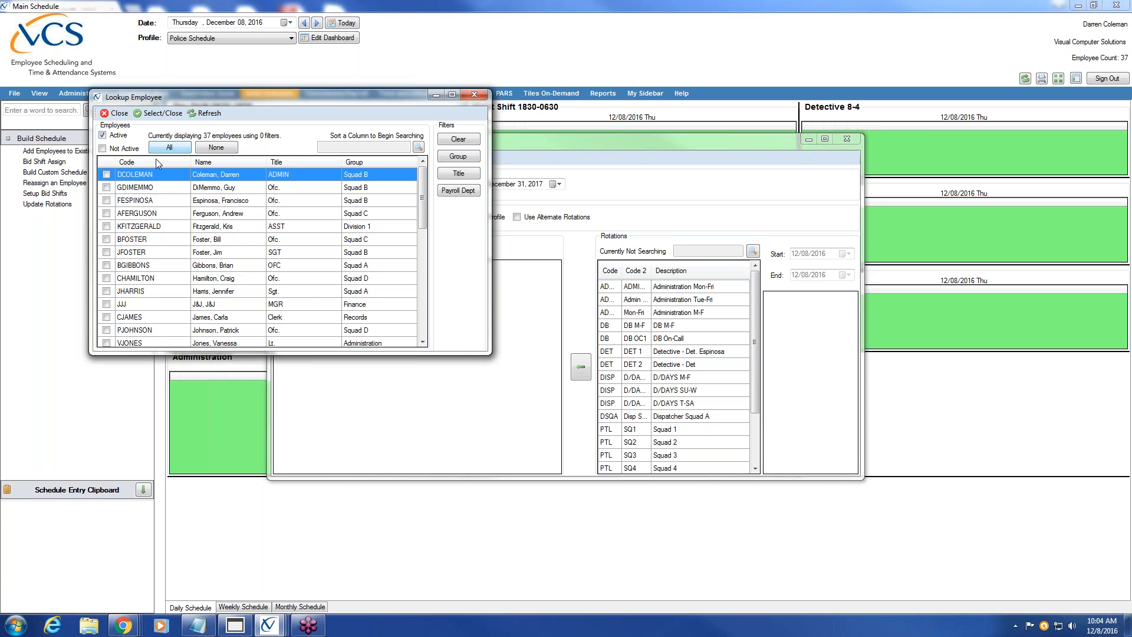
pyautogui.click(159, 113)
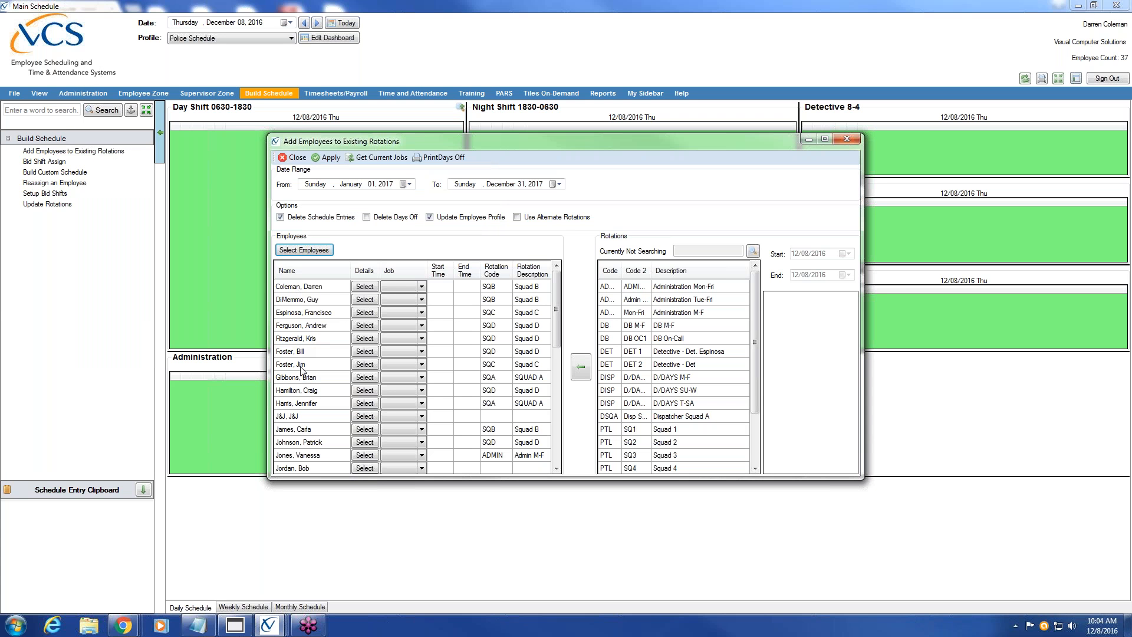
# Review the first two employees' rotation codes, descriptions and end times in the grid
pyautogui.click(529, 287)
pyautogui.click(533, 300)
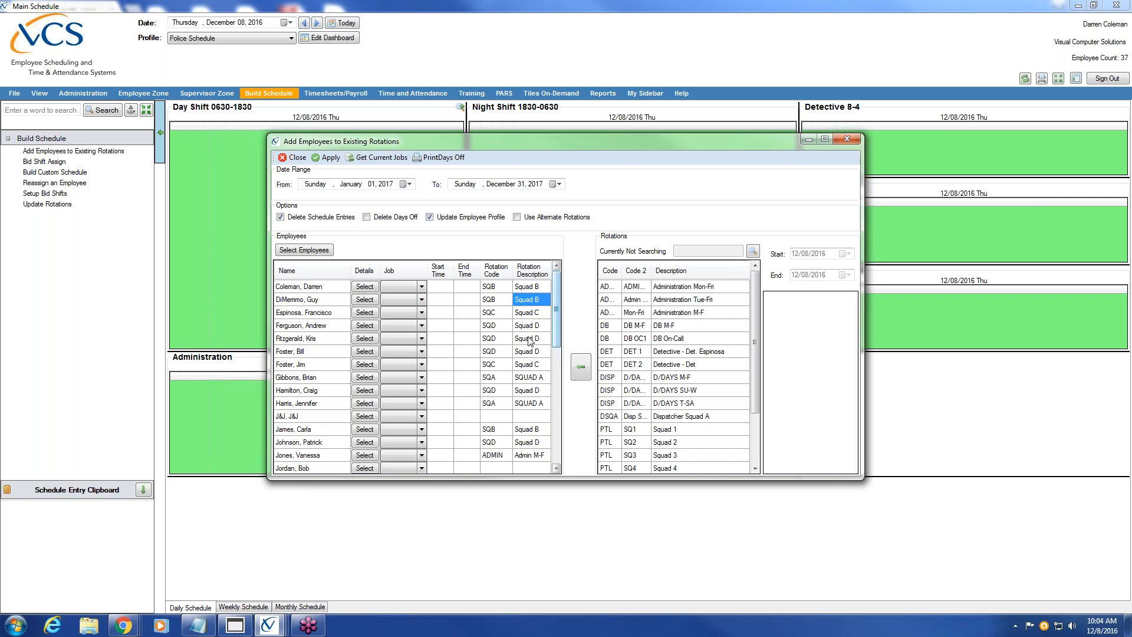
pyautogui.click(489, 289)
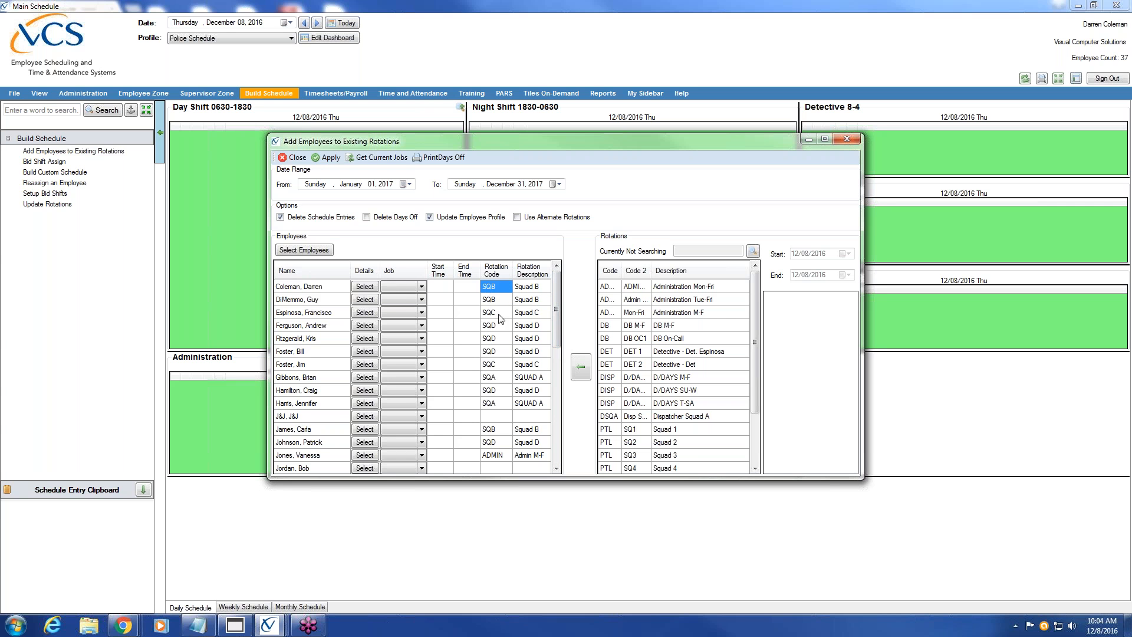
pyautogui.click(461, 301)
pyautogui.click(433, 300)
pyautogui.click(319, 299)
pyautogui.click(475, 302)
pyautogui.click(503, 301)
pyautogui.click(537, 302)
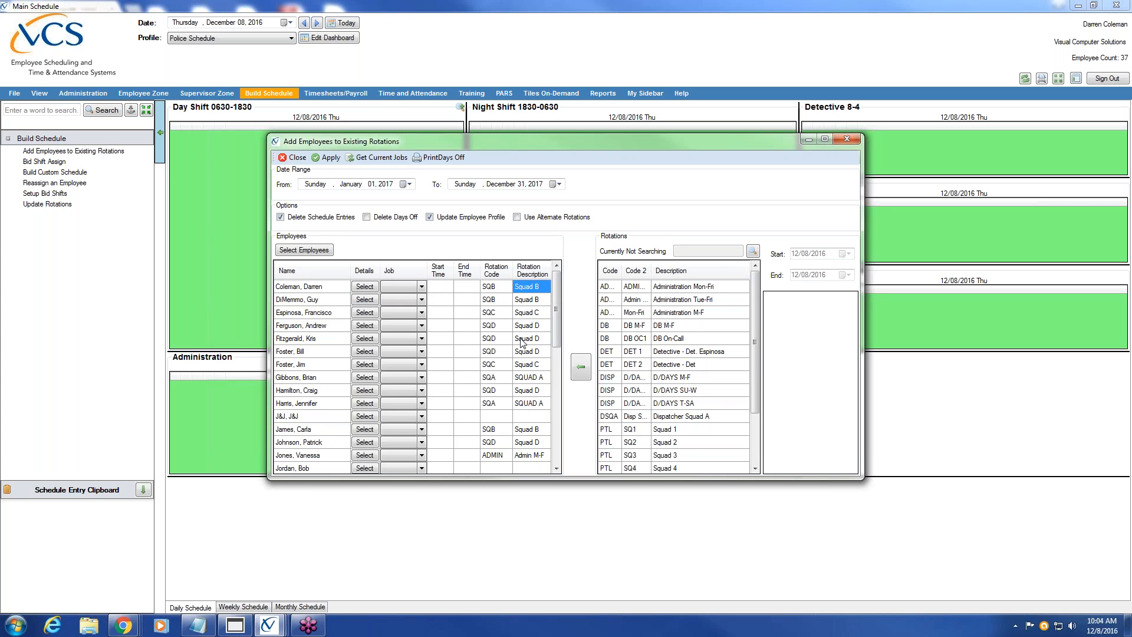
# Select the rotation cells of the two SQUAD A officers
pyautogui.click(524, 380)
pyautogui.keyDown('ctrl'); pyautogui.click(526, 403); pyautogui.keyUp('ctrl')
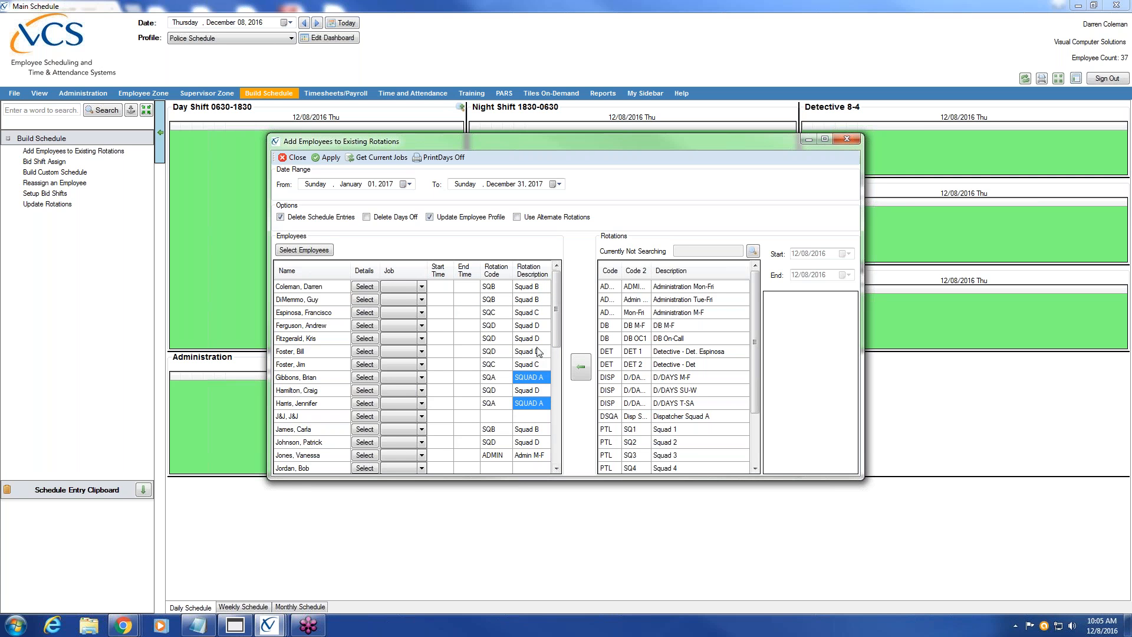
pyautogui.keyDown('ctrl'); pyautogui.click(533, 392); pyautogui.keyUp('ctrl')
pyautogui.keyDown('ctrl'); pyautogui.click(534, 366); pyautogui.keyUp('ctrl')
pyautogui.click(533, 377)
# Assign the PTL SQ1 Squad 1 rotation to the selected Squad A officers
pyautogui.moveTo(755, 344); pyautogui.dragTo(755, 392)
pyautogui.click(659, 382)
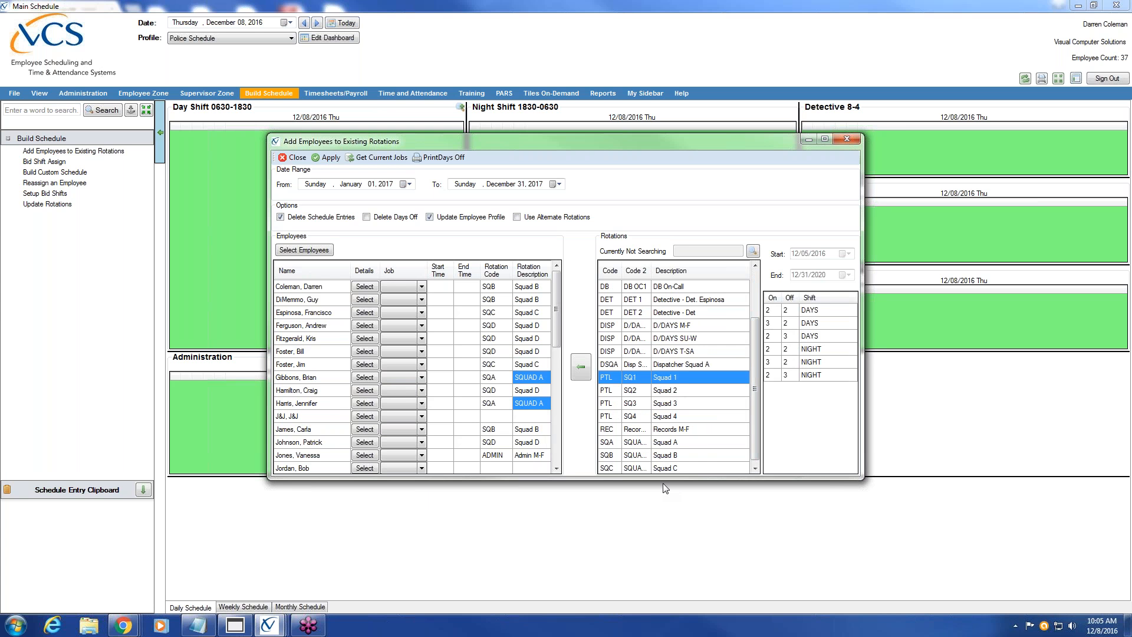
pyautogui.click(581, 368)
pyautogui.click(537, 352)
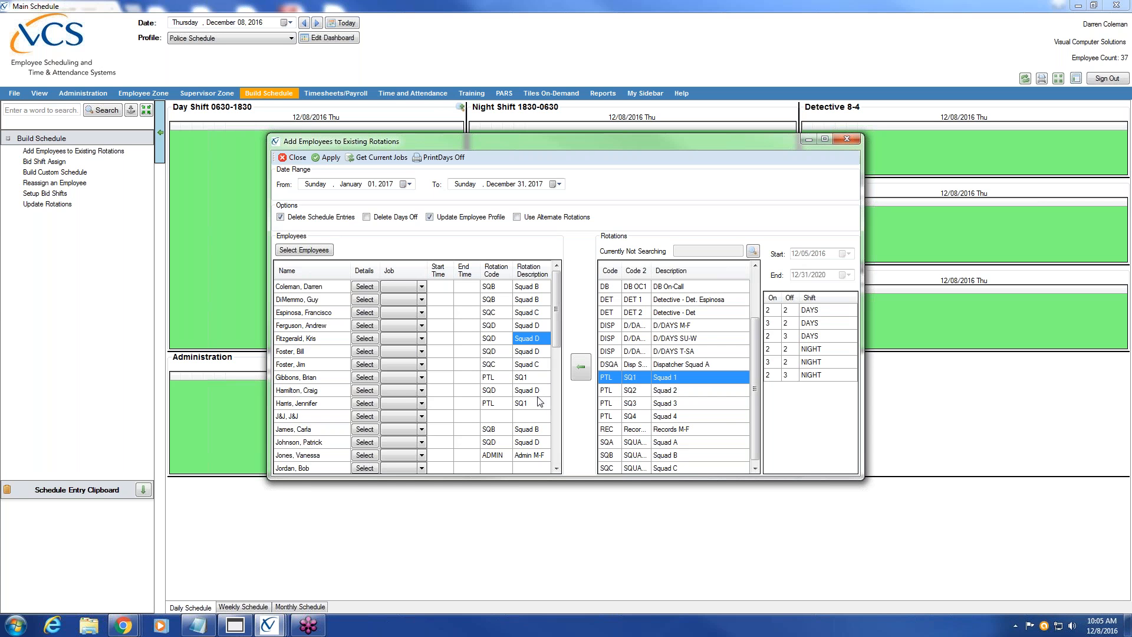
pyautogui.click(319, 251)
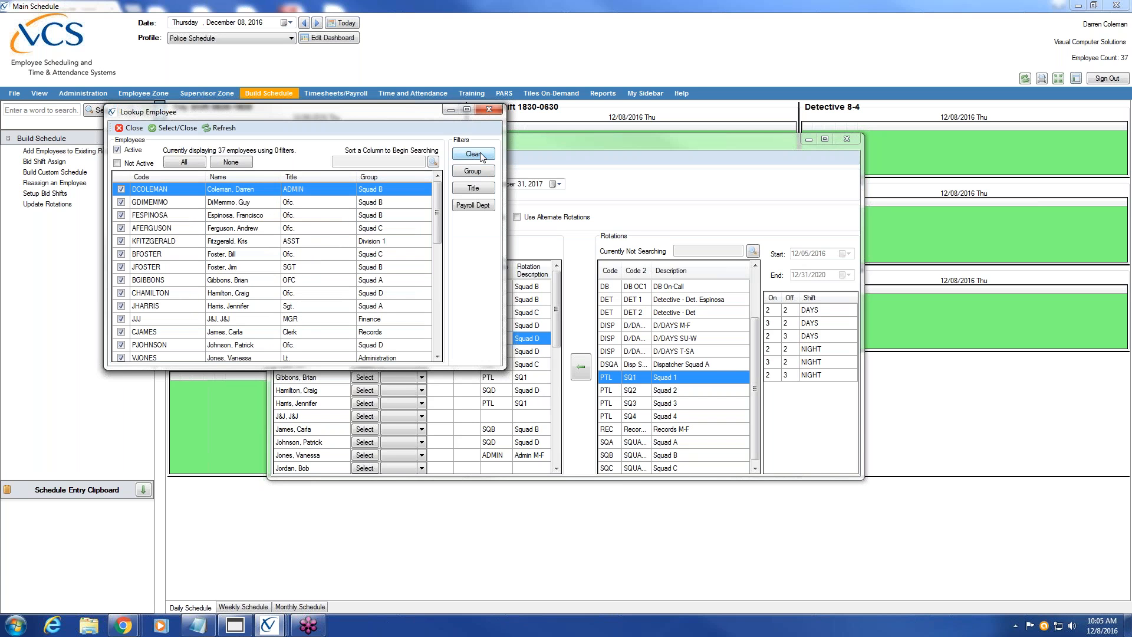
# Clear all employees, check only the Squad A sergeant, and select her rotation row
pyautogui.click(241, 163)
pyautogui.click(121, 307)
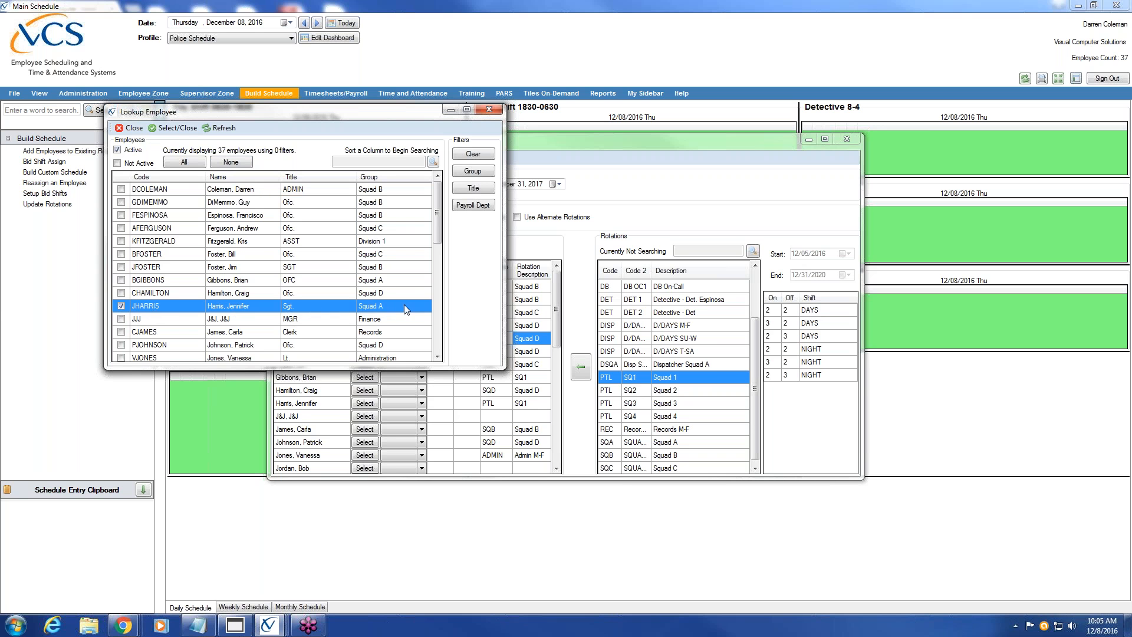
pyautogui.click(176, 129)
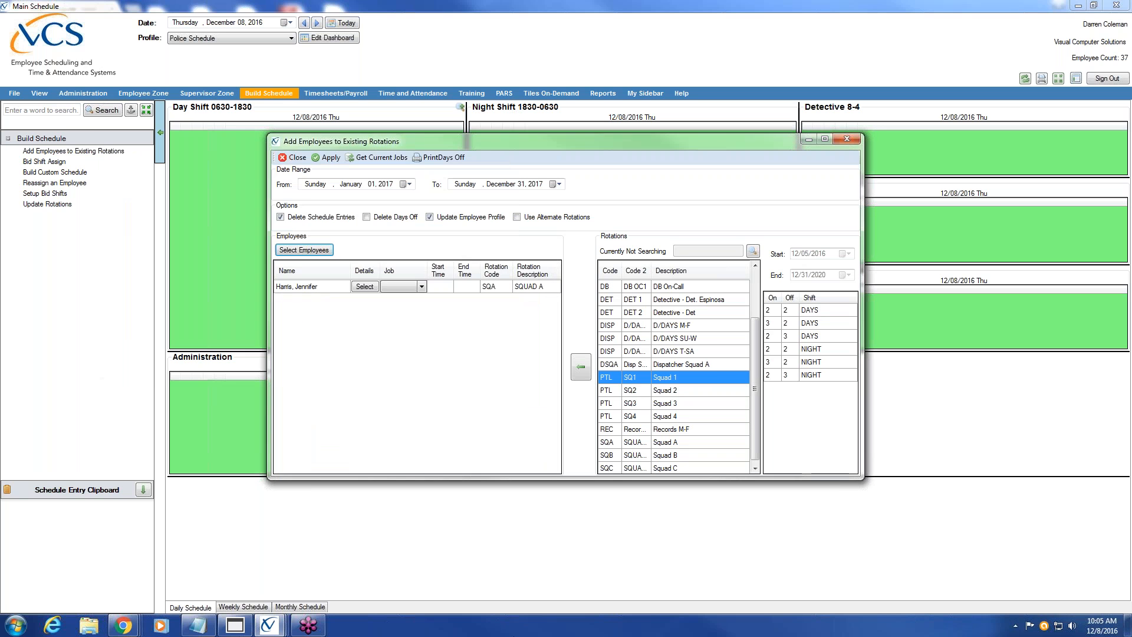
pyautogui.click(298, 289)
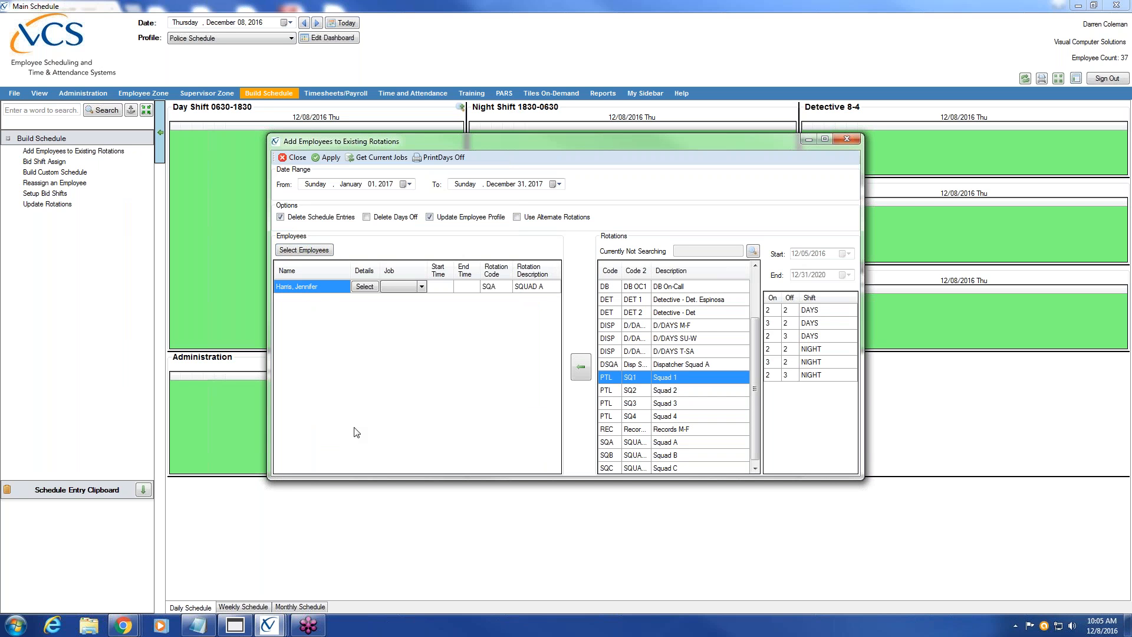
pyautogui.click(526, 288)
# Assign PTL SQ1 to the sergeant, apply to create 2017 schedule entries, then close the window
pyautogui.click(581, 367)
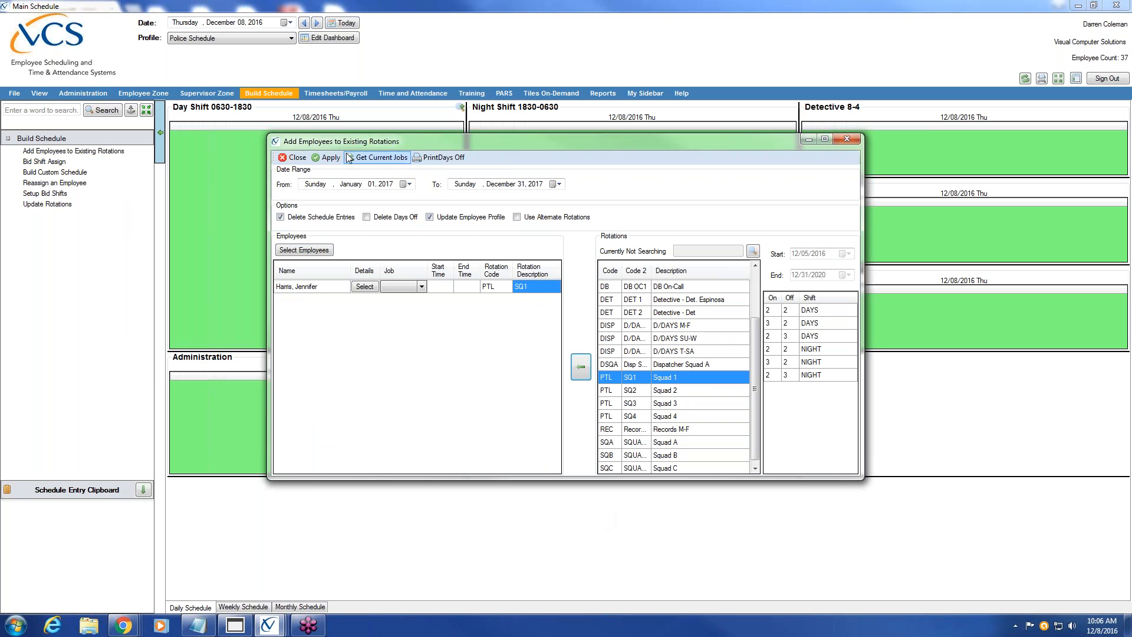
pyautogui.click(330, 157)
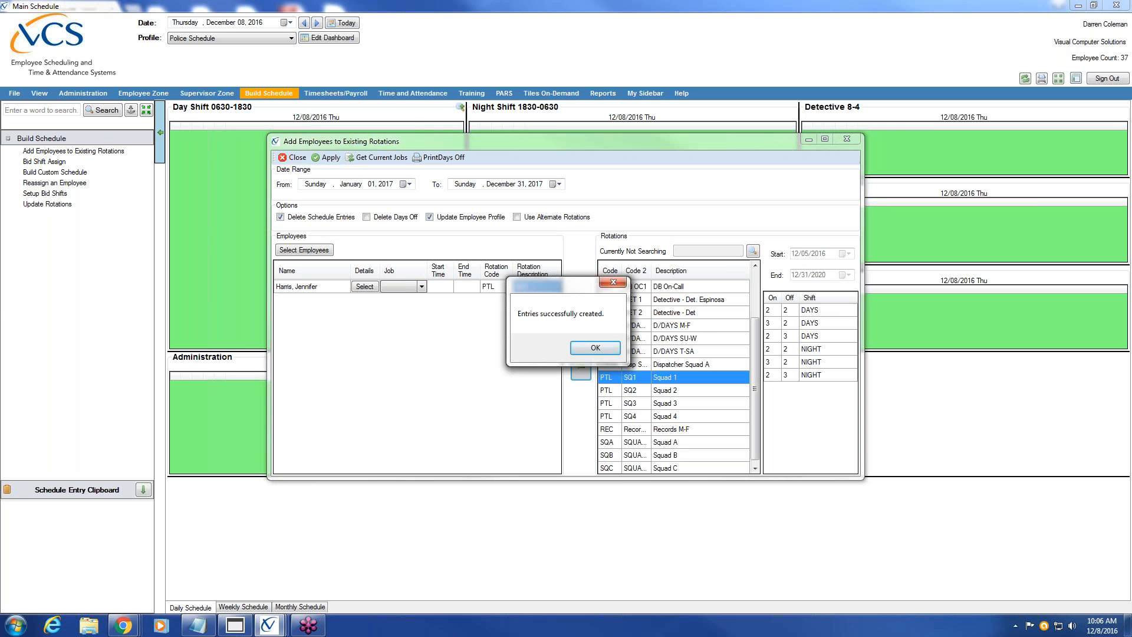
pyautogui.click(610, 349)
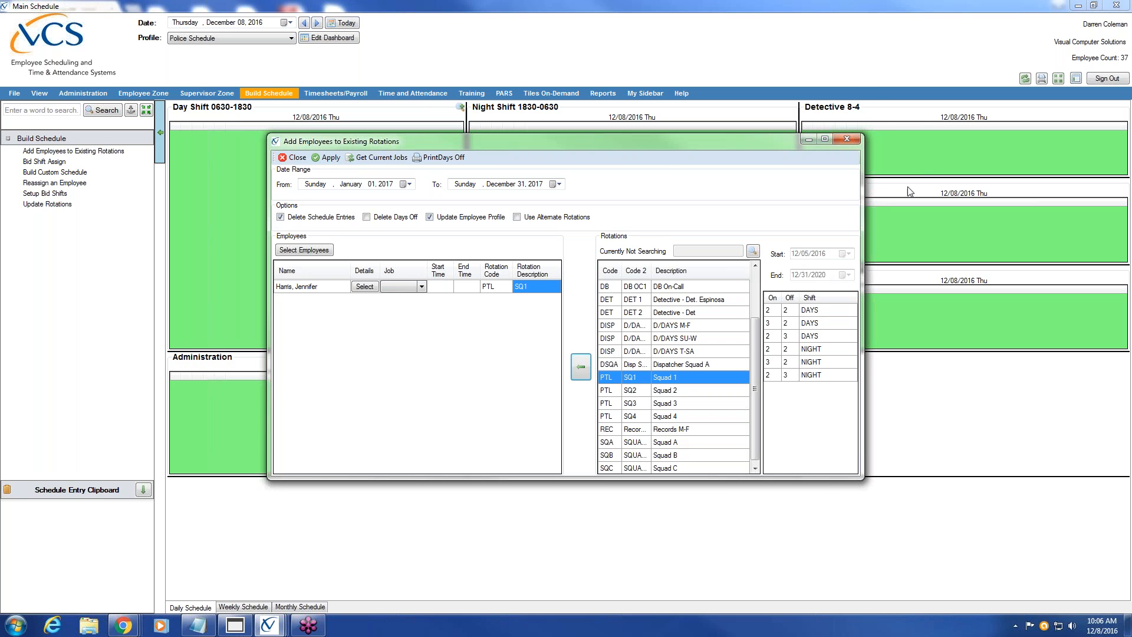
pyautogui.click(848, 140)
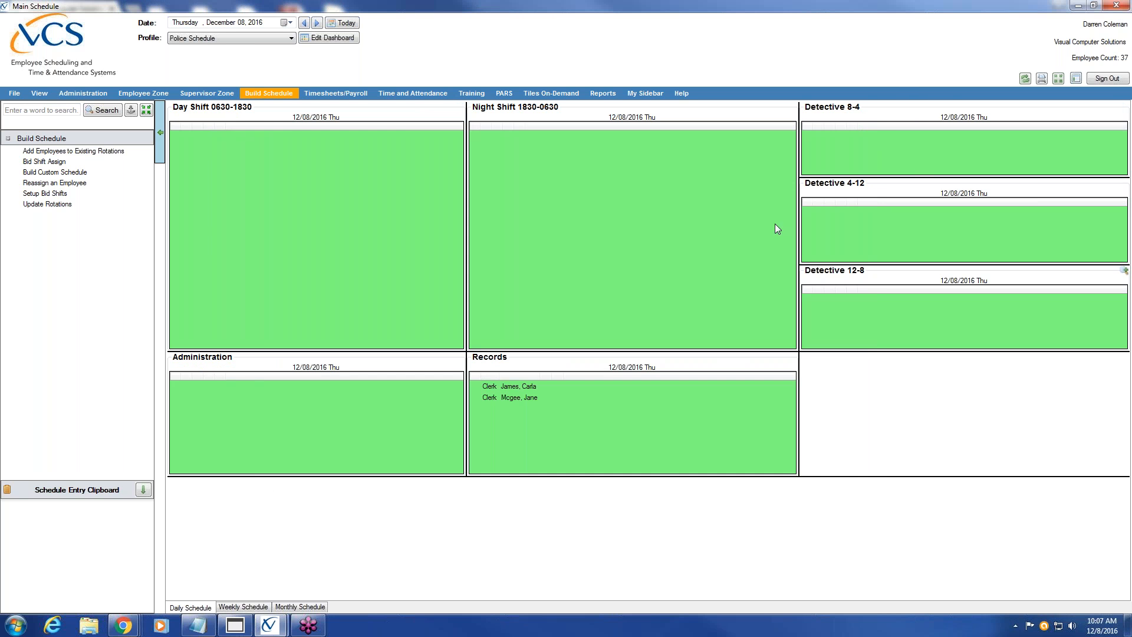
# Set the schedule date to January 3, 2017 and view the Jan 2–8 weekly schedule
pyautogui.click(291, 23)
pyautogui.click(292, 38)
pyautogui.click(179, 69)
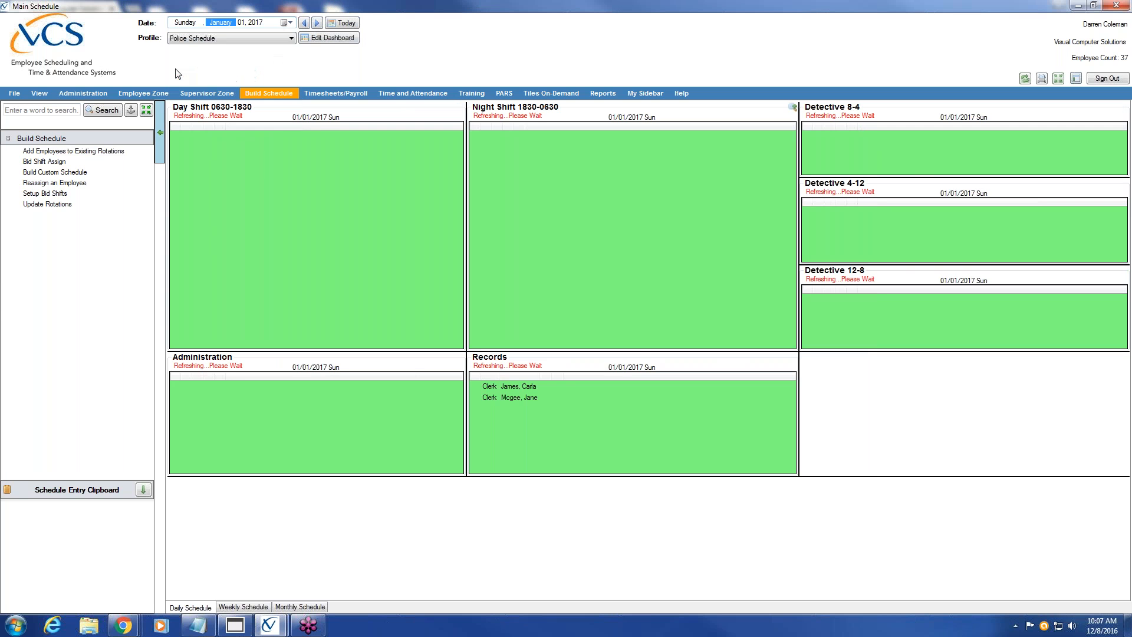
pyautogui.click(317, 23)
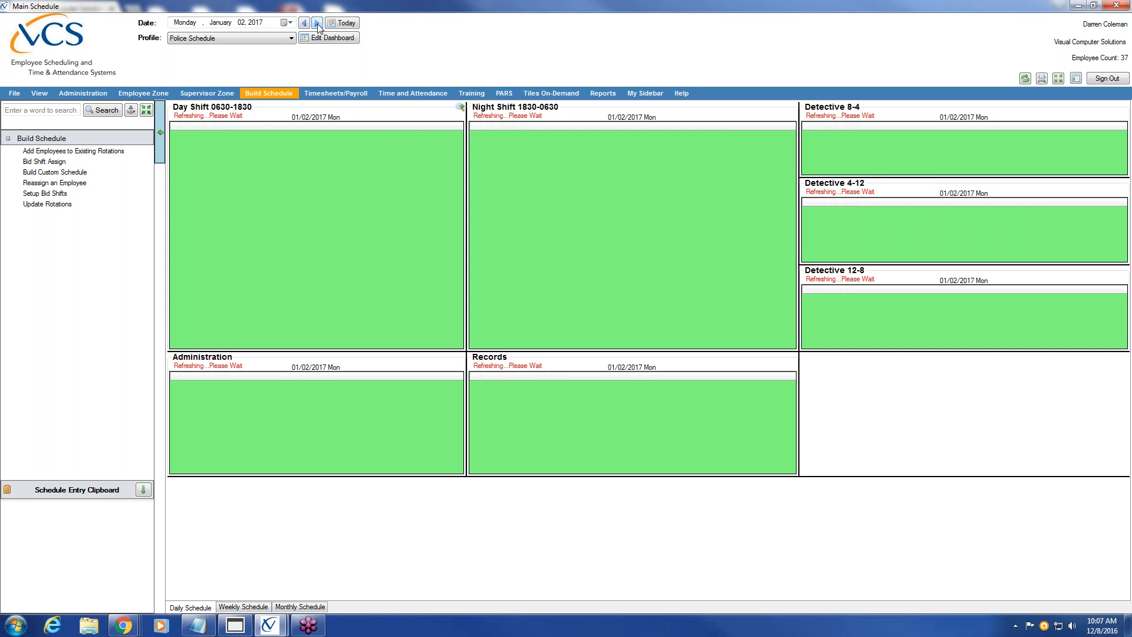
pyautogui.click(317, 24)
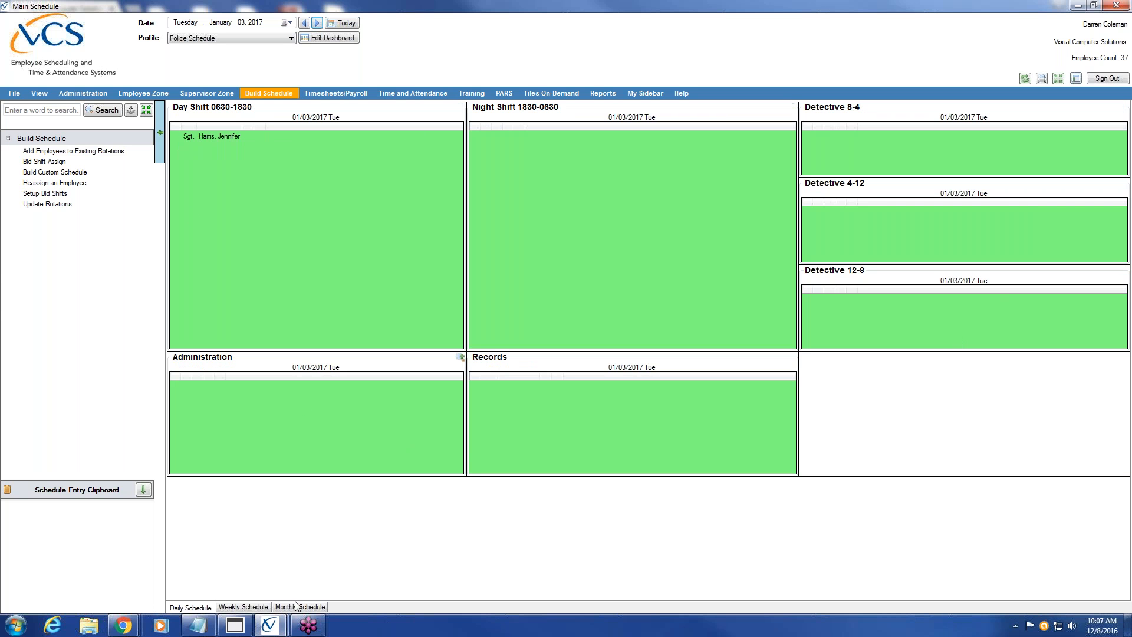
pyautogui.click(244, 607)
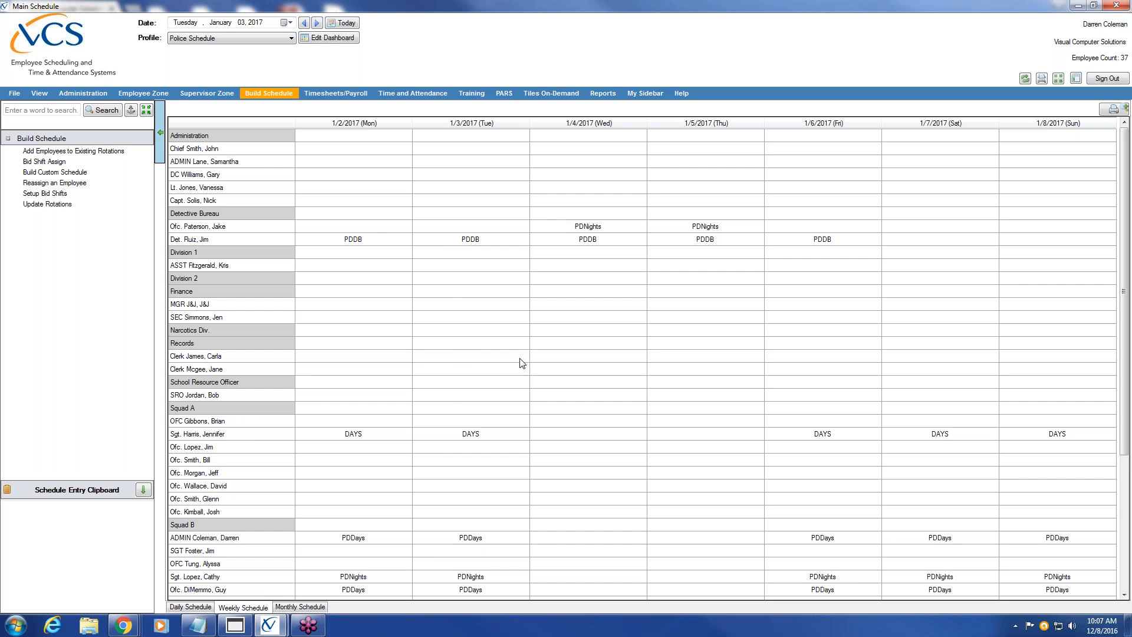
# Display the January 2017 monthly schedule, with DAYS shifts changing to NIGHT from 1/16
pyautogui.click(200, 436)
pyautogui.click(297, 607)
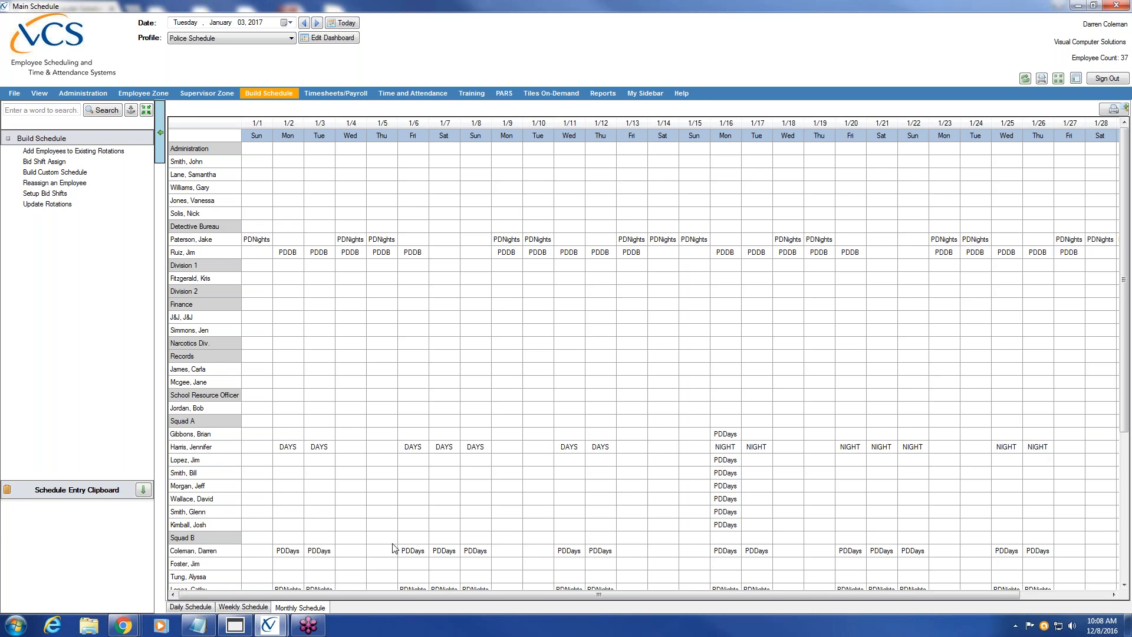
# Return to the 01/03/2017 daily schedule and launch Windows Explorer
pyautogui.click(191, 608)
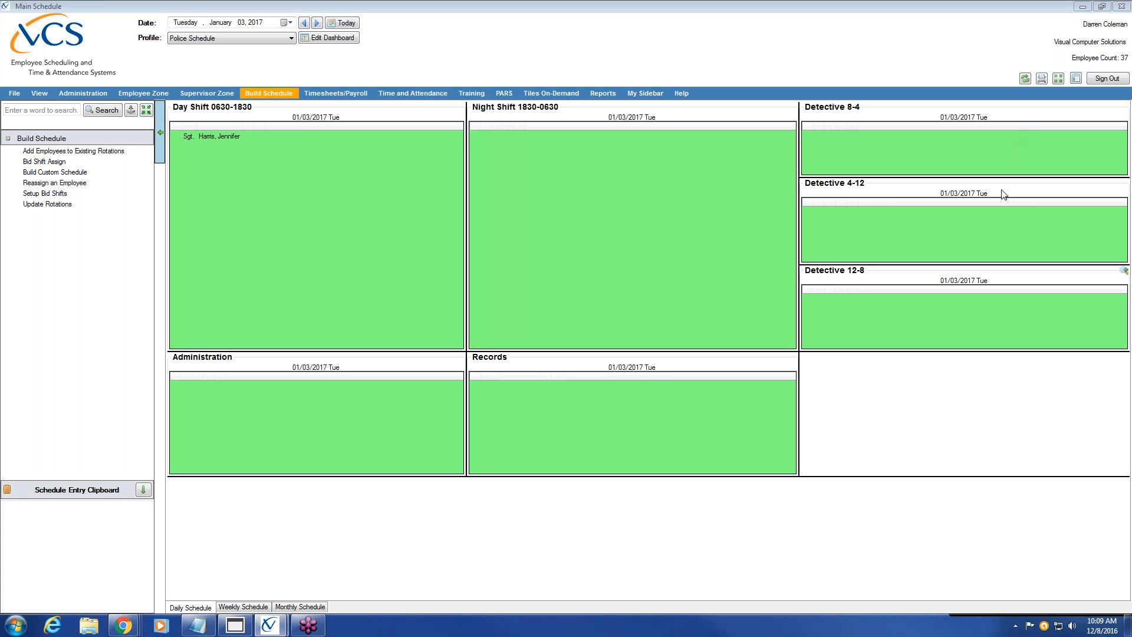
pyautogui.click(89, 625)
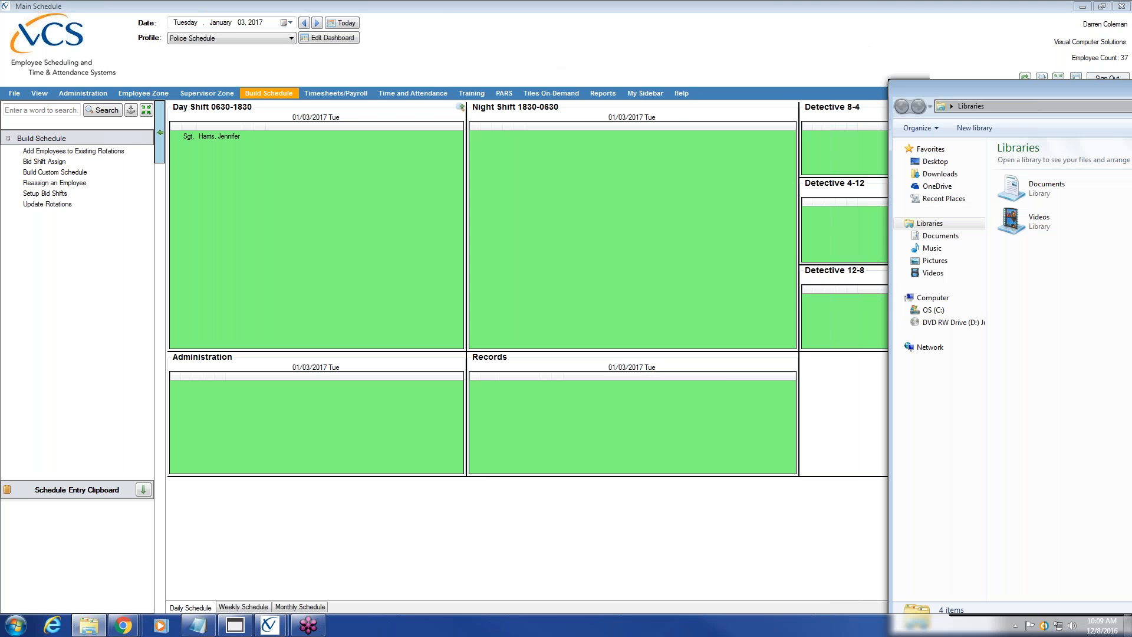
pyautogui.moveTo(1026, 88); pyautogui.dragTo(1131, 88)
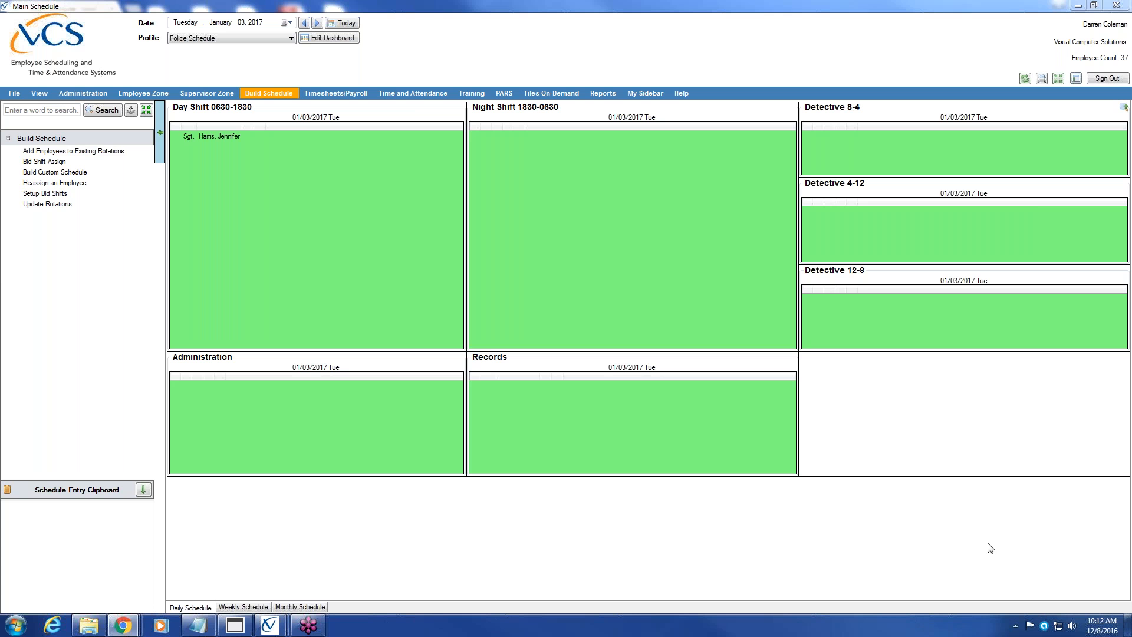
pyautogui.click(1015, 625)
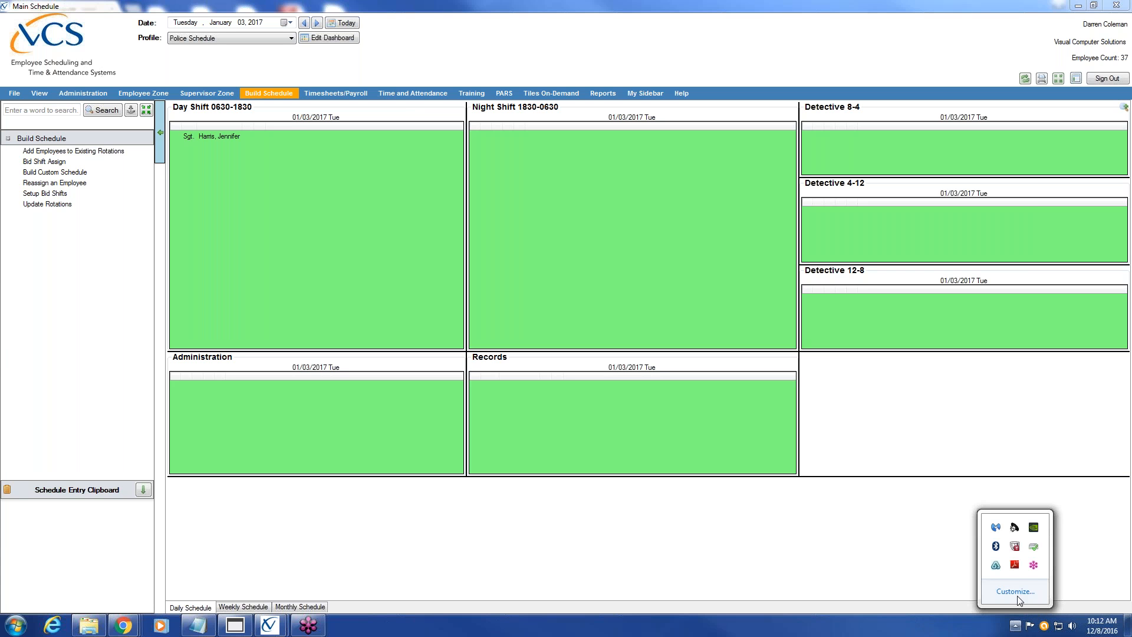
pyautogui.click(1034, 565)
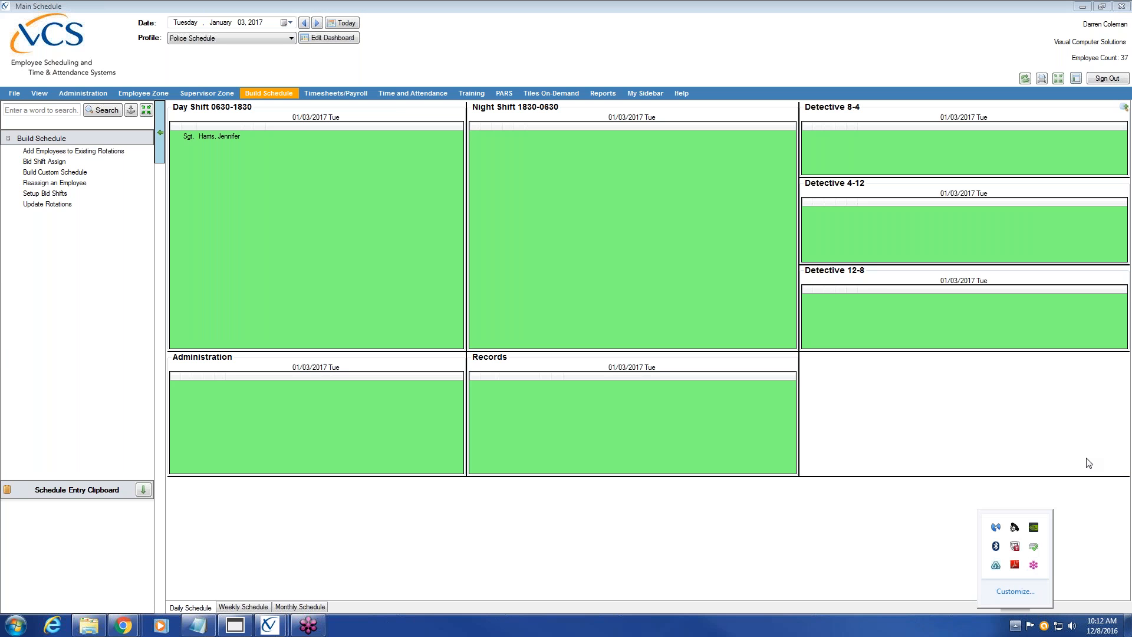